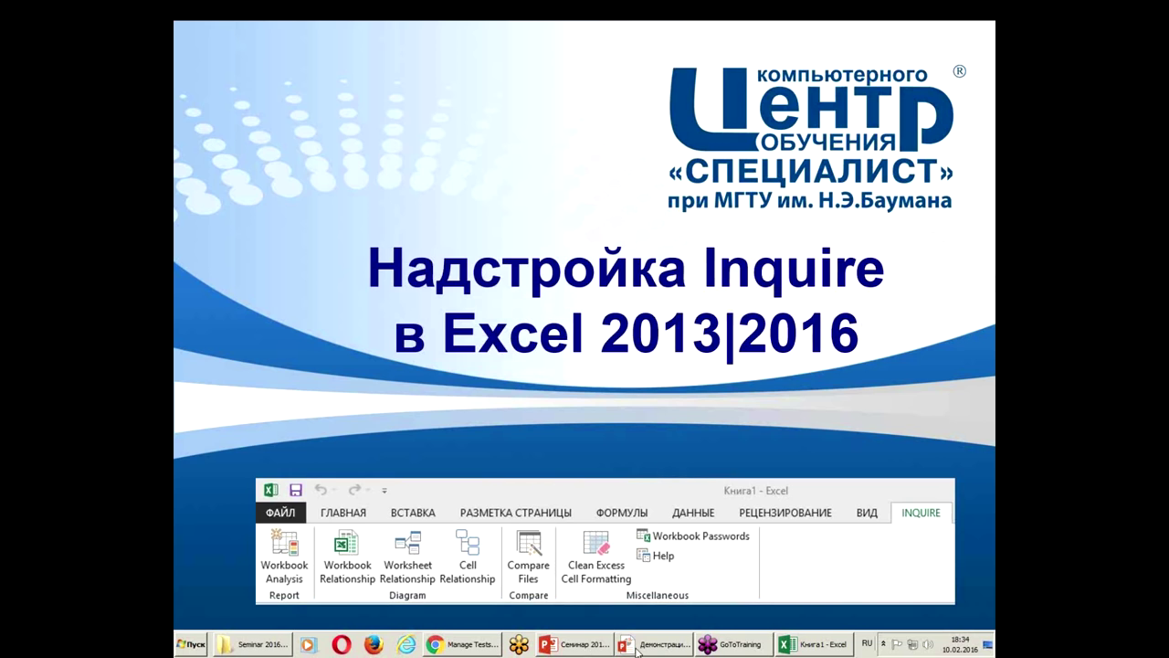
Advance the slideshow past the instructor and publications slides to the Inquire add-in overview slide
click(668, 515)
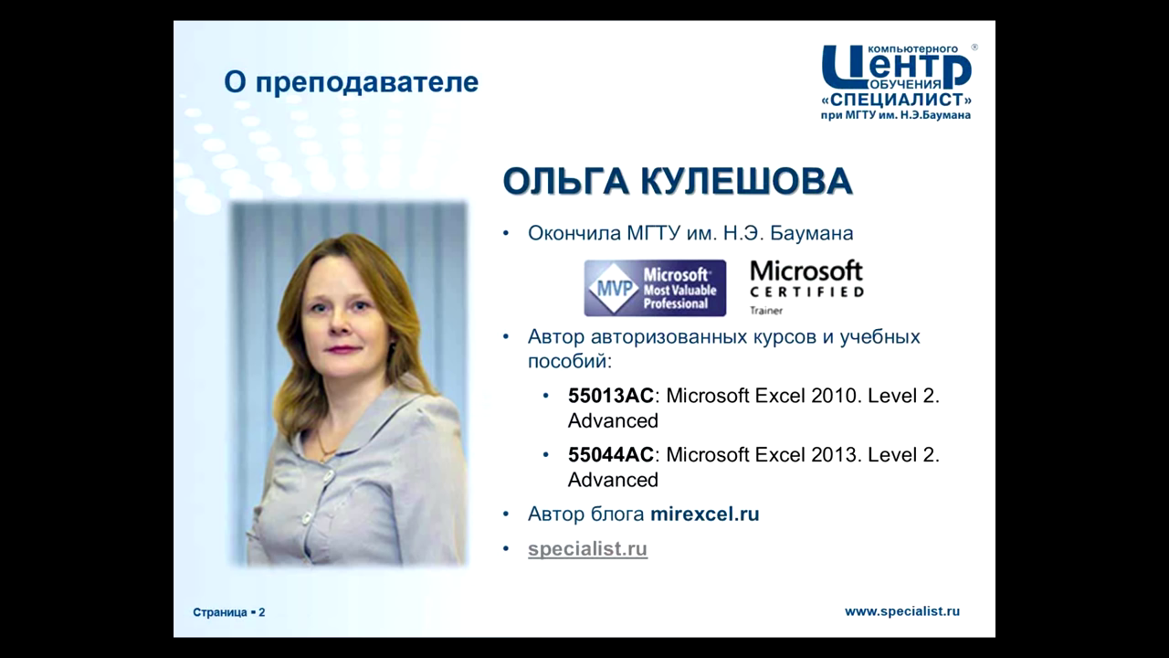
key(Right)
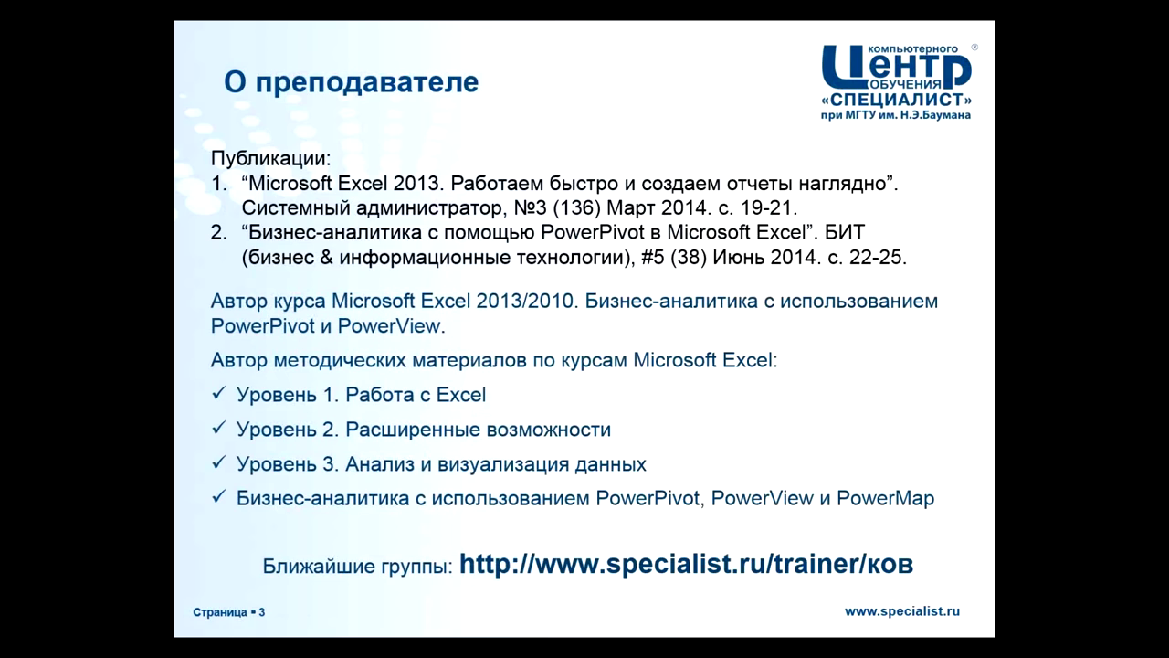
key(Right)
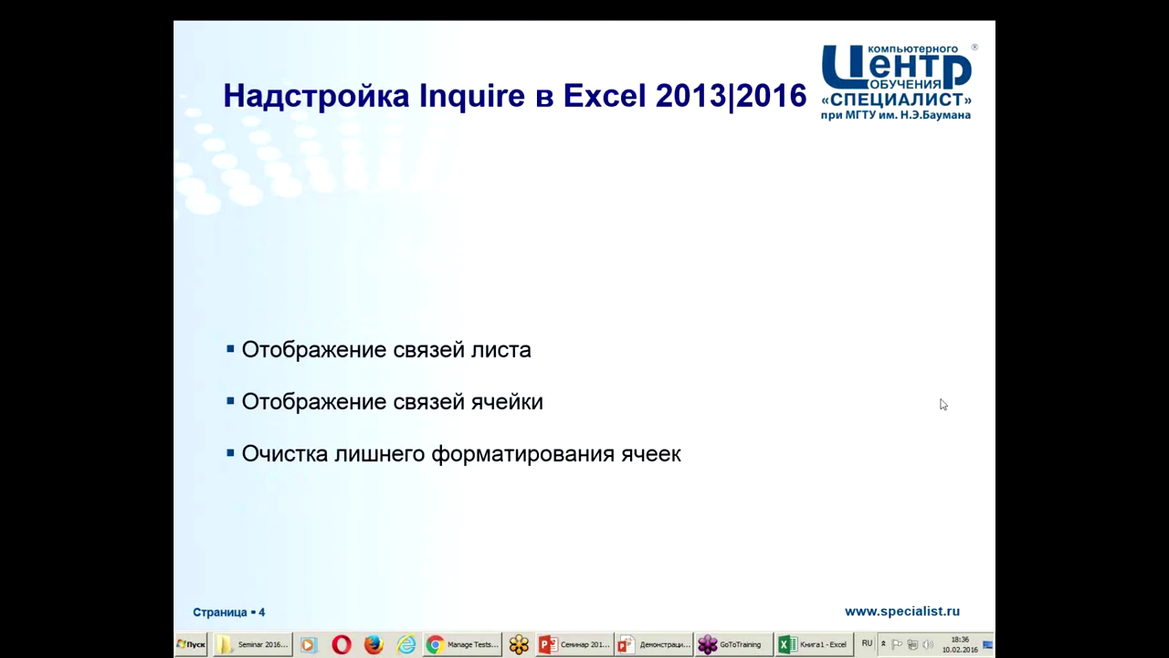
Switch to the blank Книга1 workbook and open Excel Options (Alt+F, T)
click(822, 645)
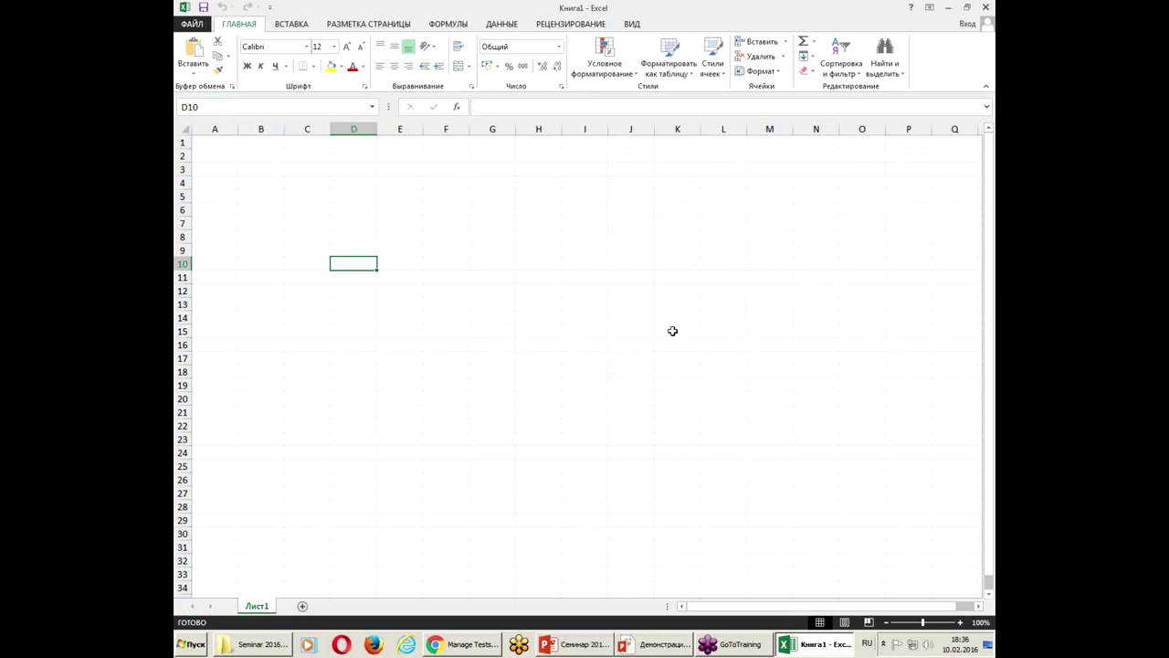
key(alt+f)
key(t)
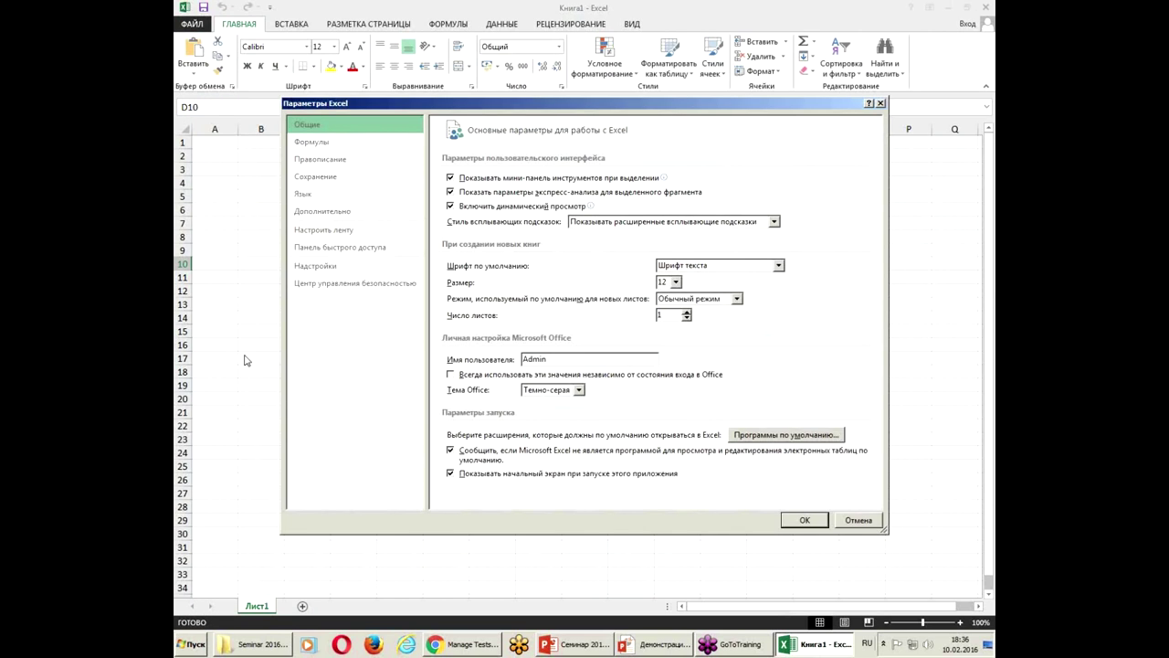
Show the Надстройки page of Excel Options, reopening Options after briefly leaving it
click(344, 272)
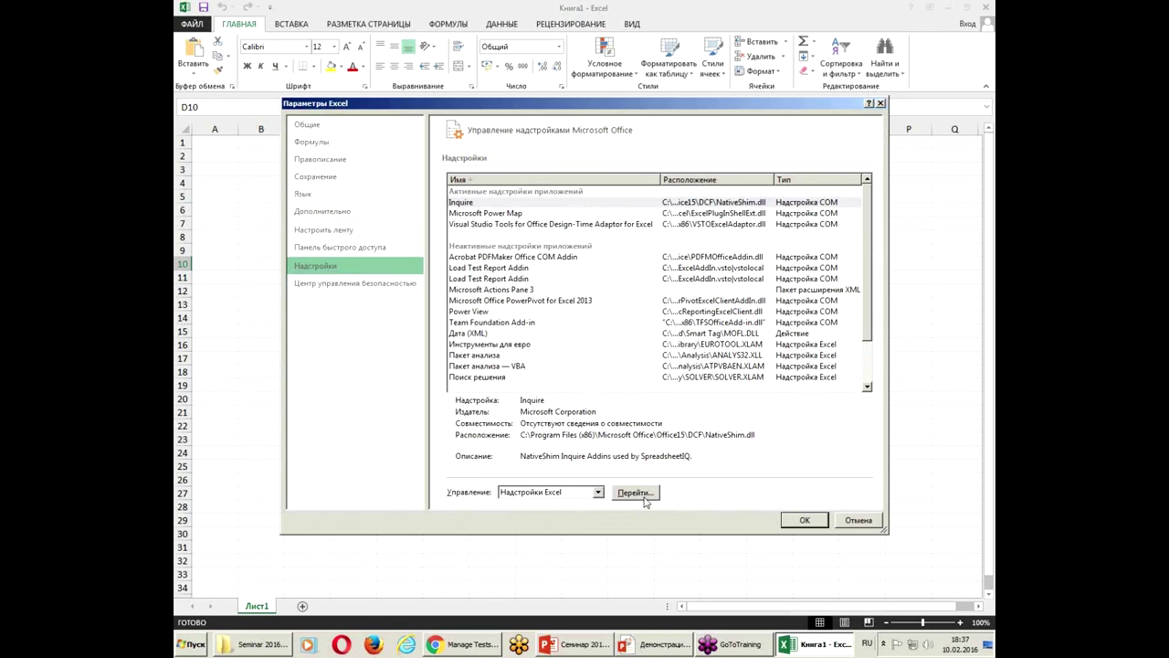
click(645, 502)
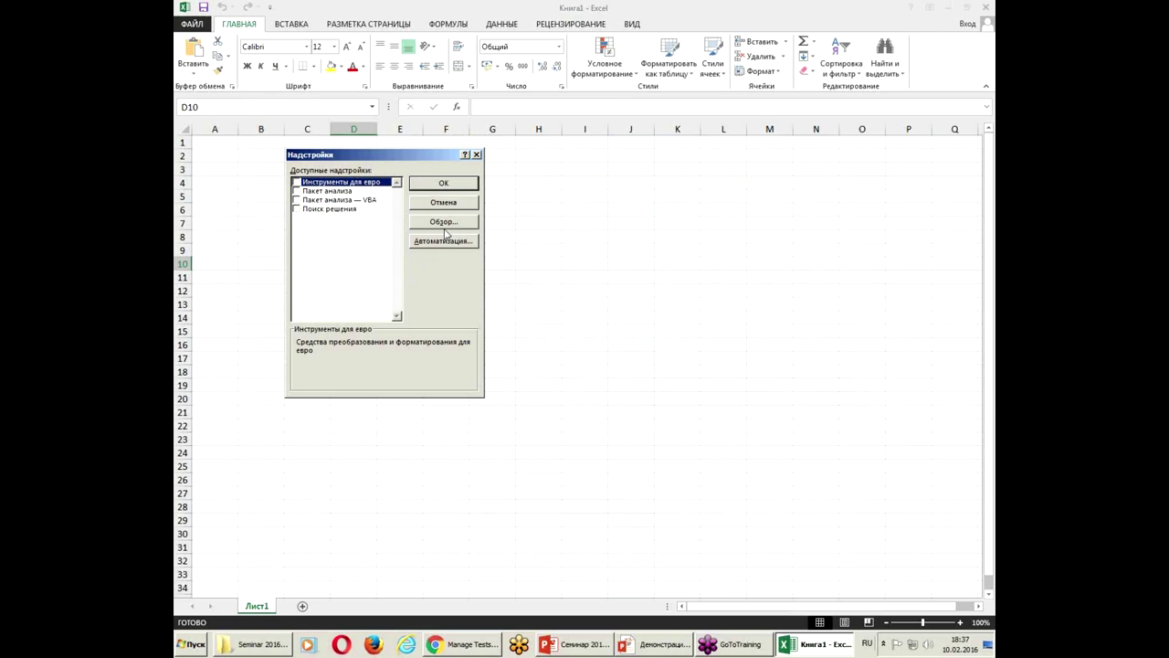
click(443, 201)
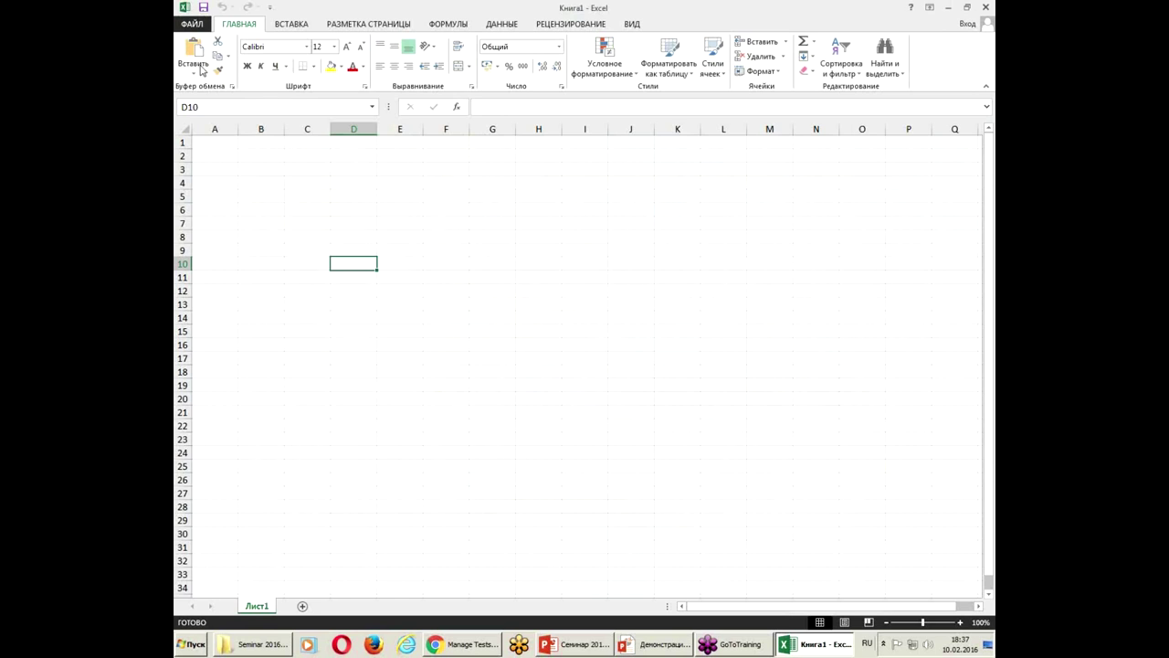
click(193, 24)
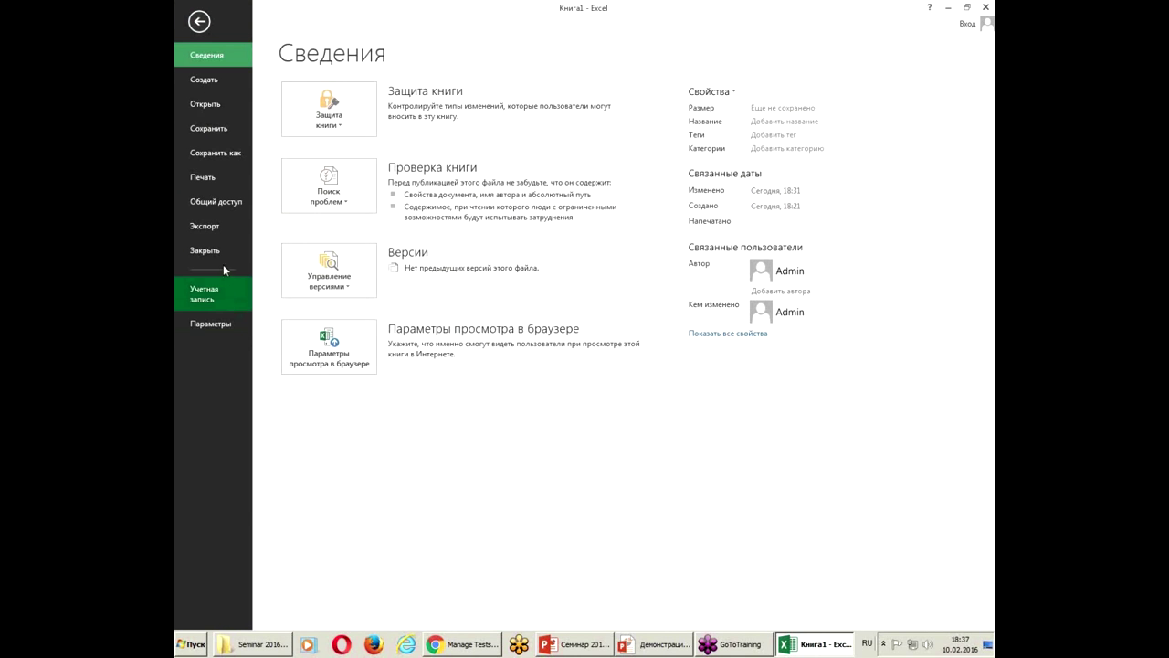
key(Escape)
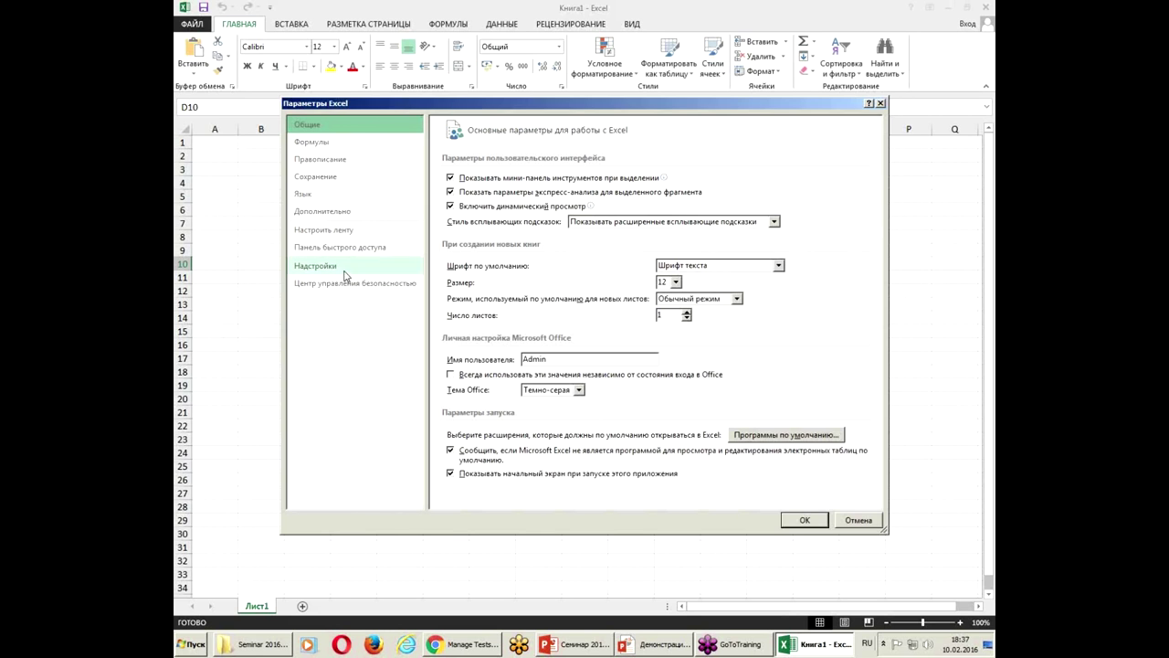
click(356, 267)
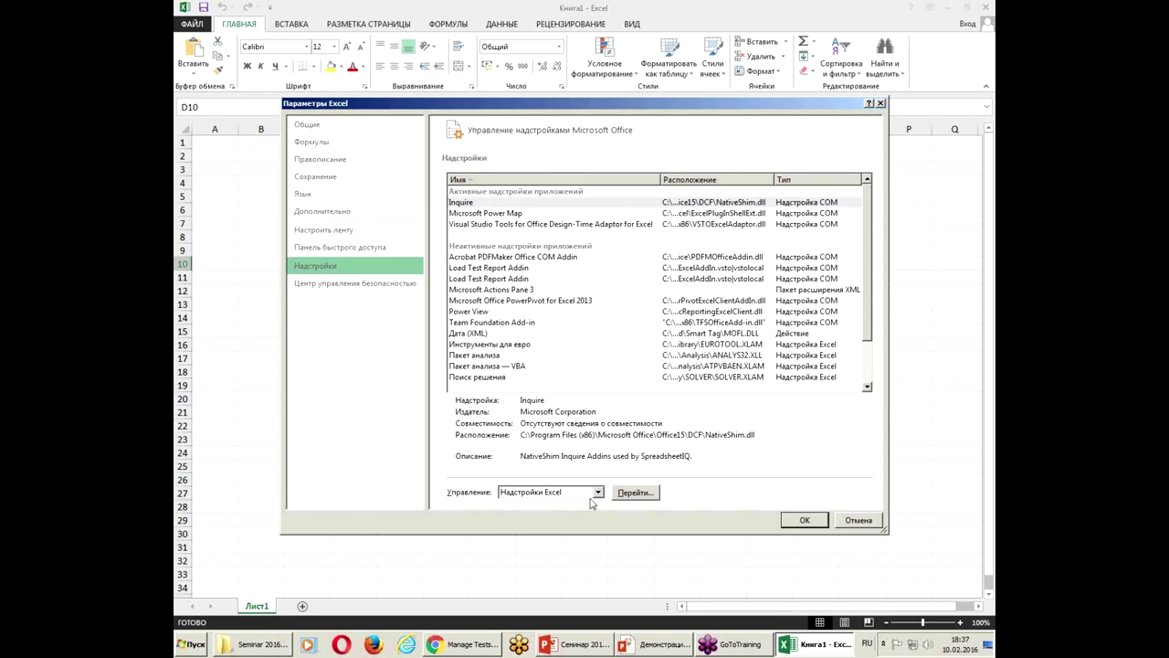
Set the Управление list to Надстройки COM and open the COM Add-ins list
click(597, 493)
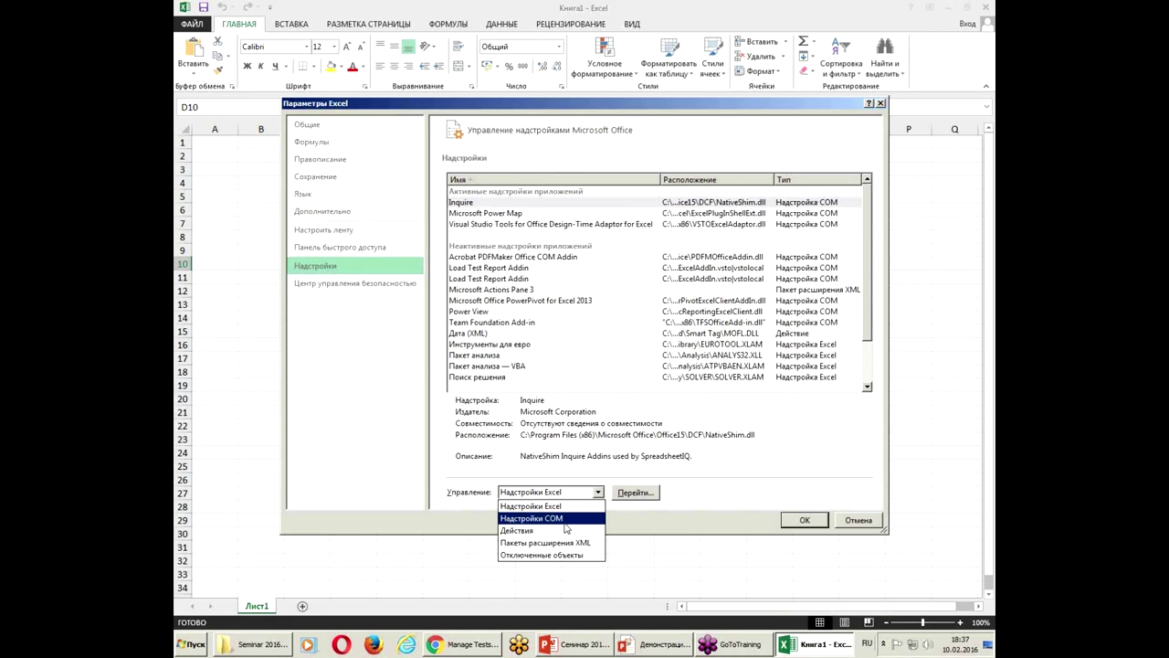
click(694, 537)
key(Down)
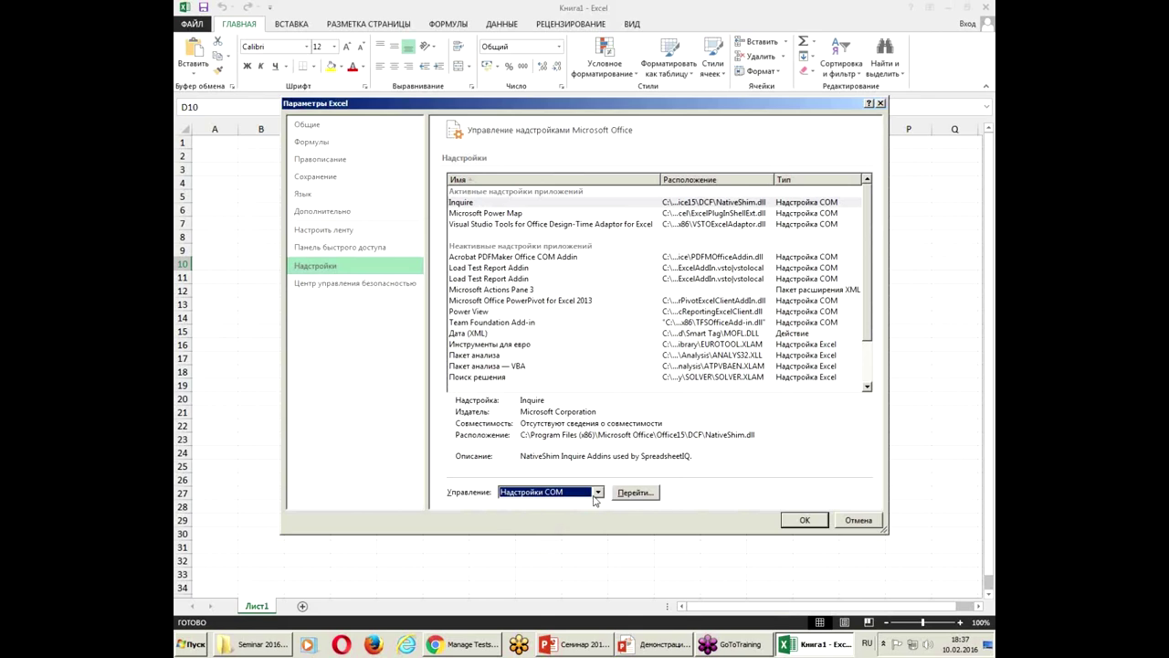
click(597, 493)
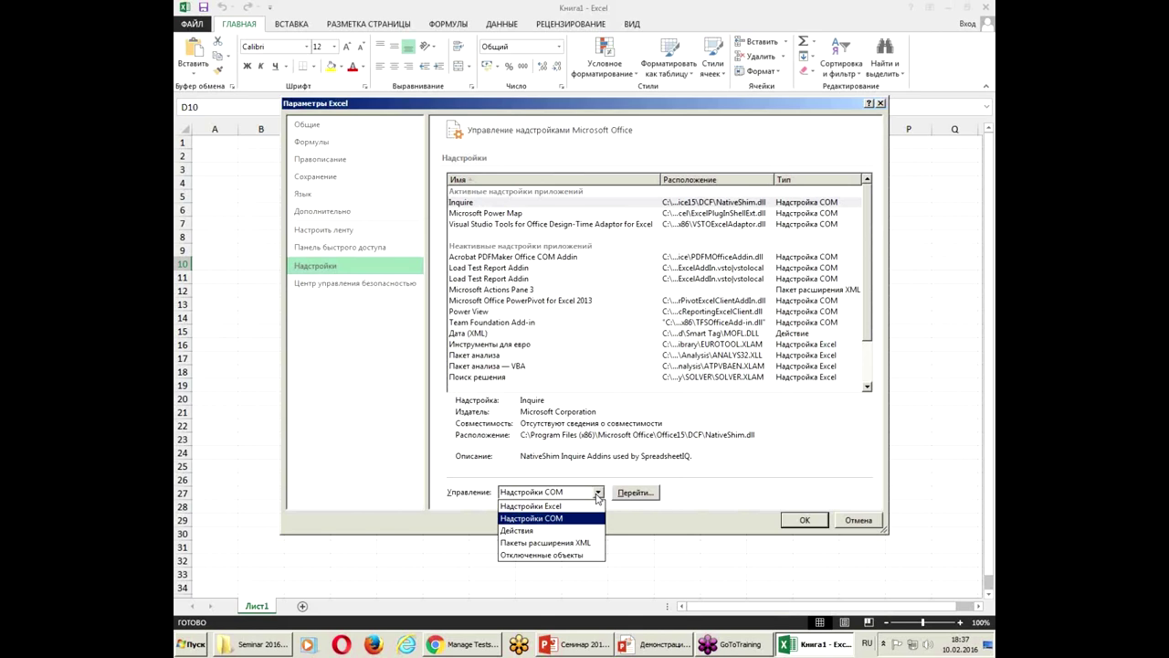
click(597, 493)
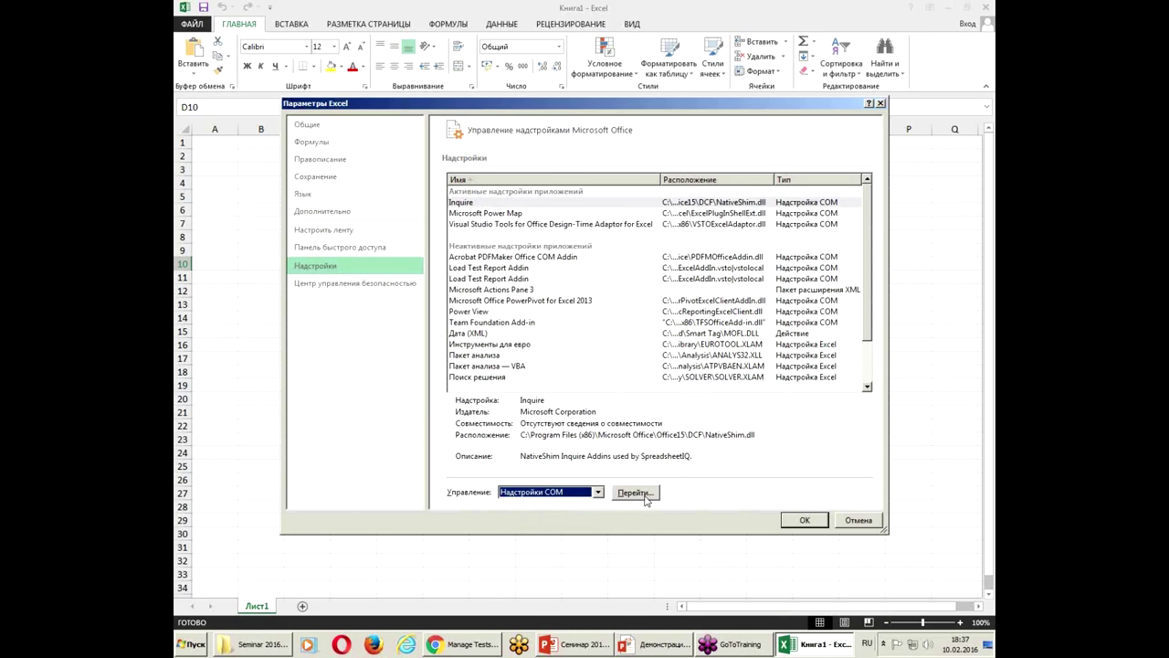
click(652, 494)
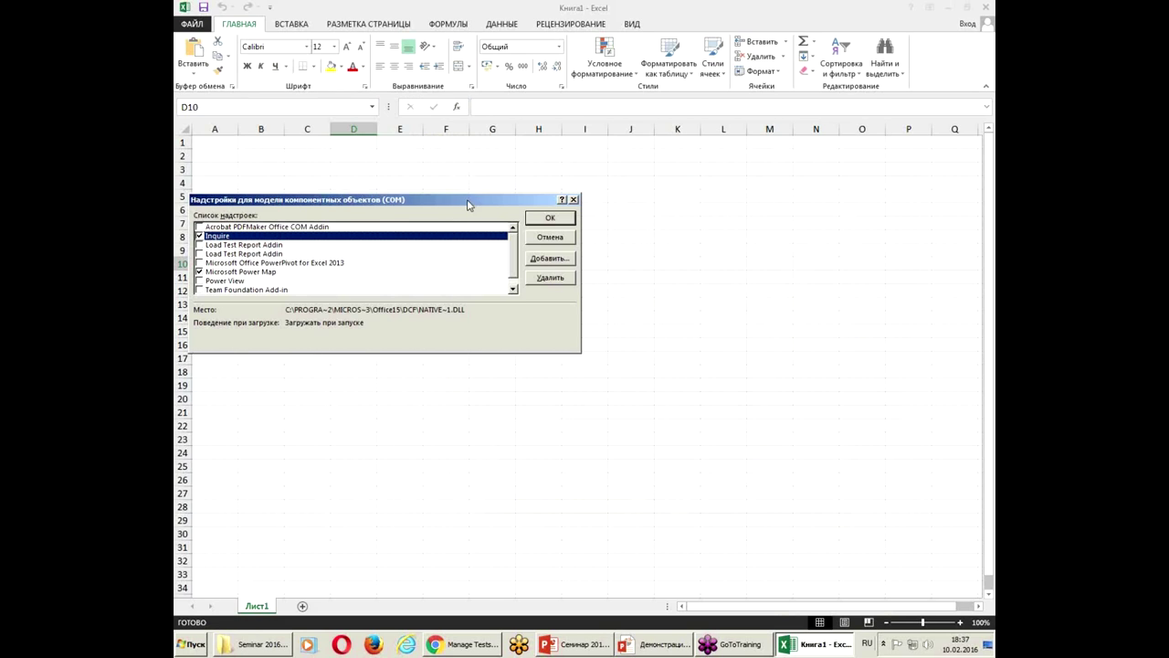
Confirm Inquire is checked in the COM Add-ins dialog and close it with OK
drag(468, 207, 643, 228)
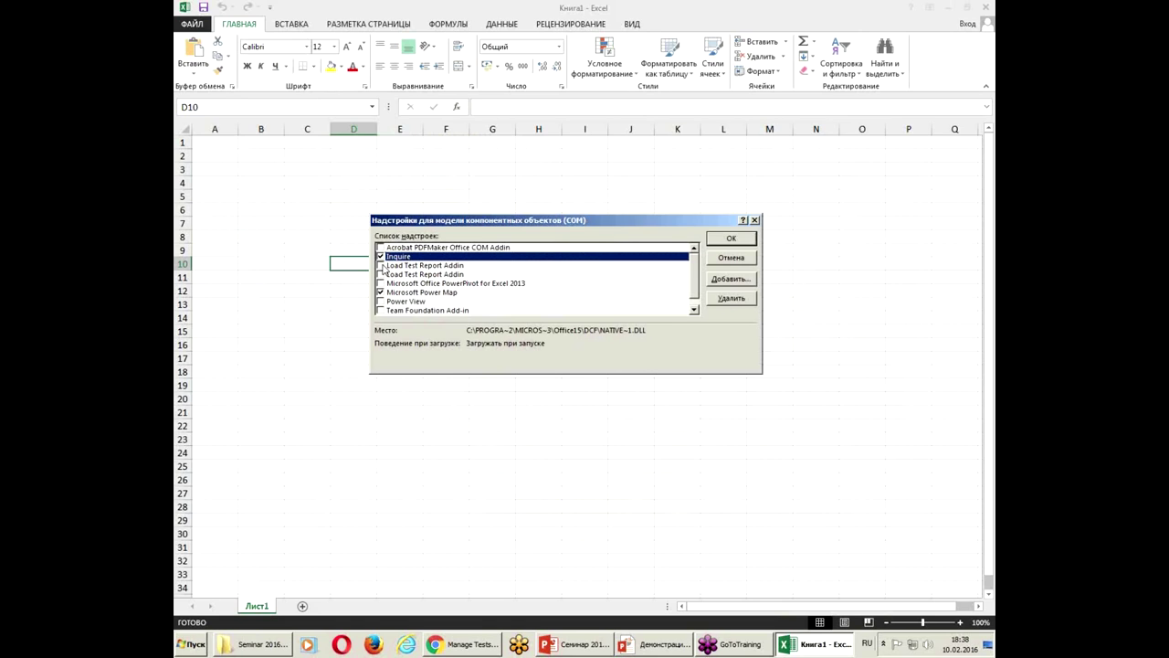
click(726, 243)
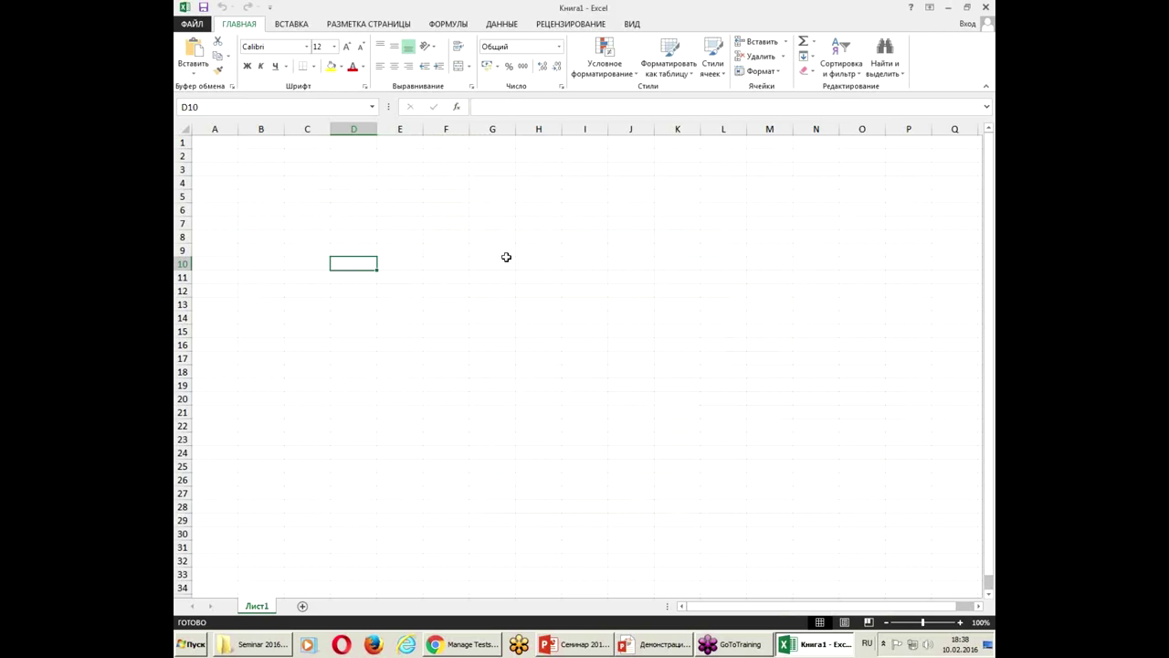
click(347, 221)
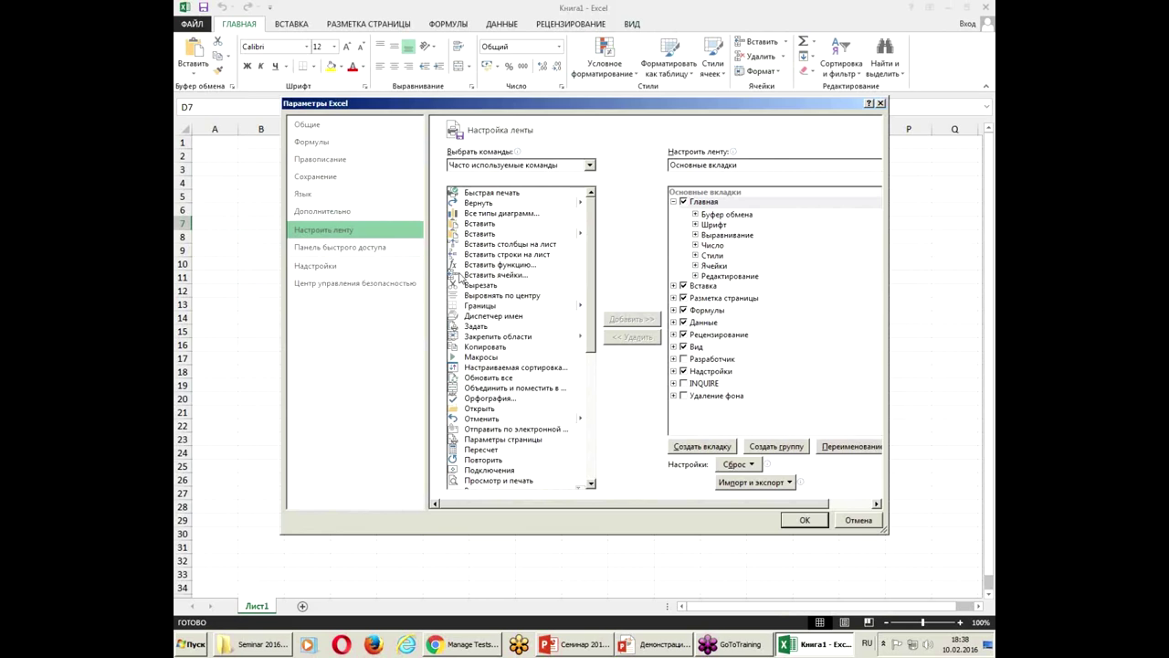
Enable the INQUIRE ribbon tab, view its commands, then return to the Inquire overview slide
click(684, 384)
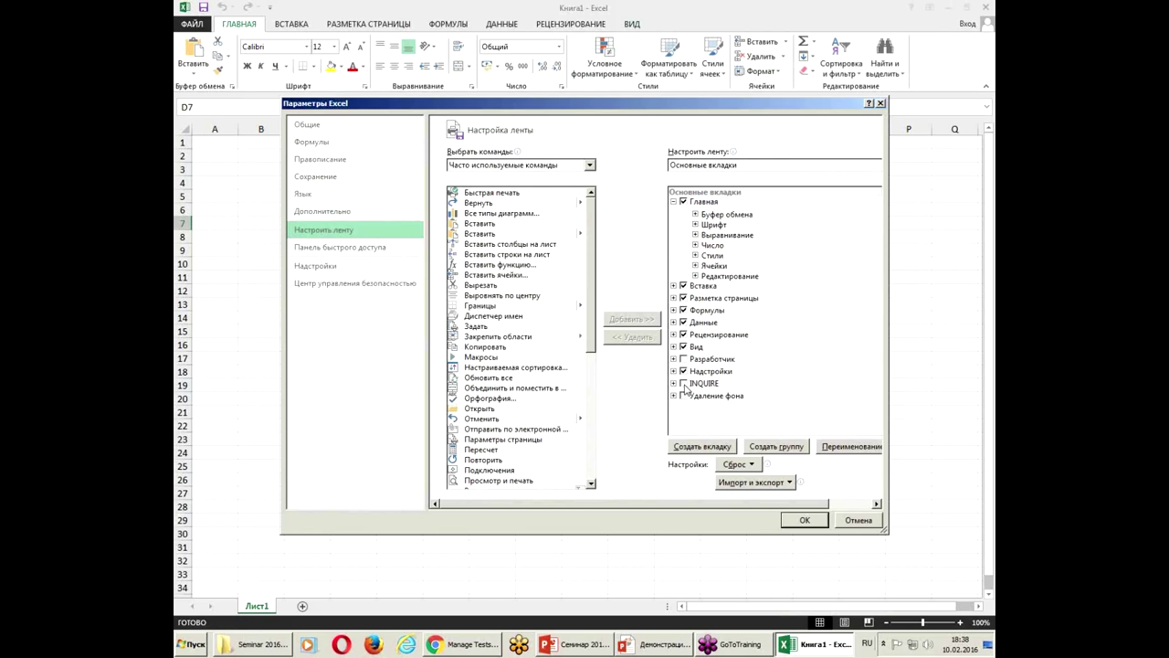
click(809, 520)
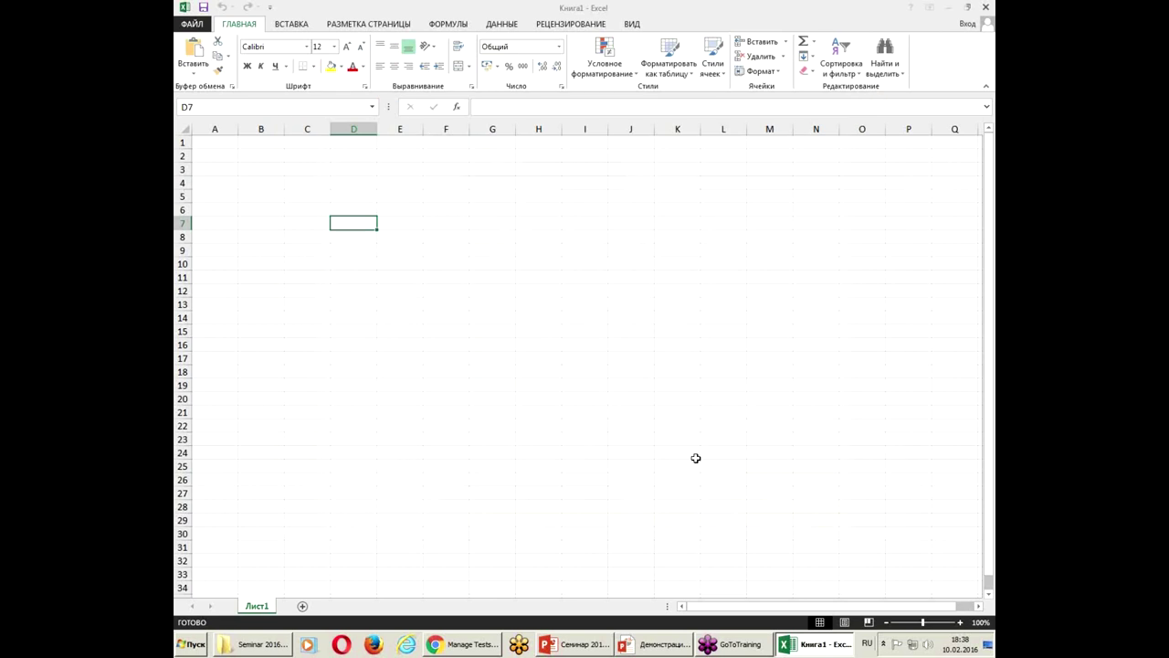
click(677, 27)
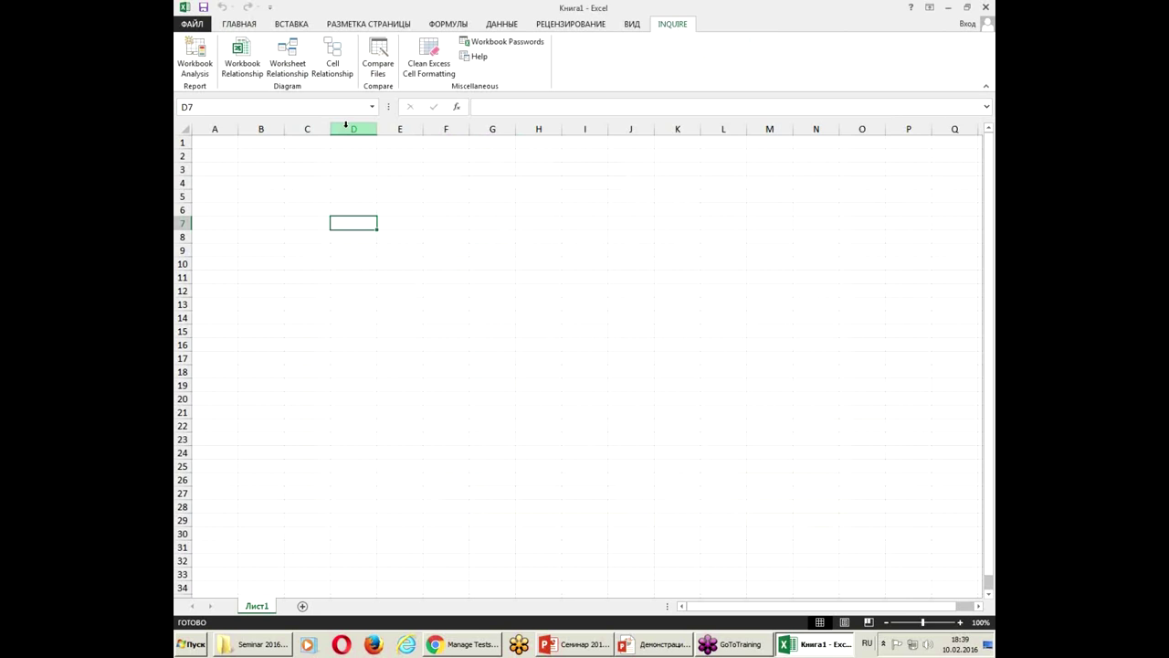
click(670, 650)
click(658, 481)
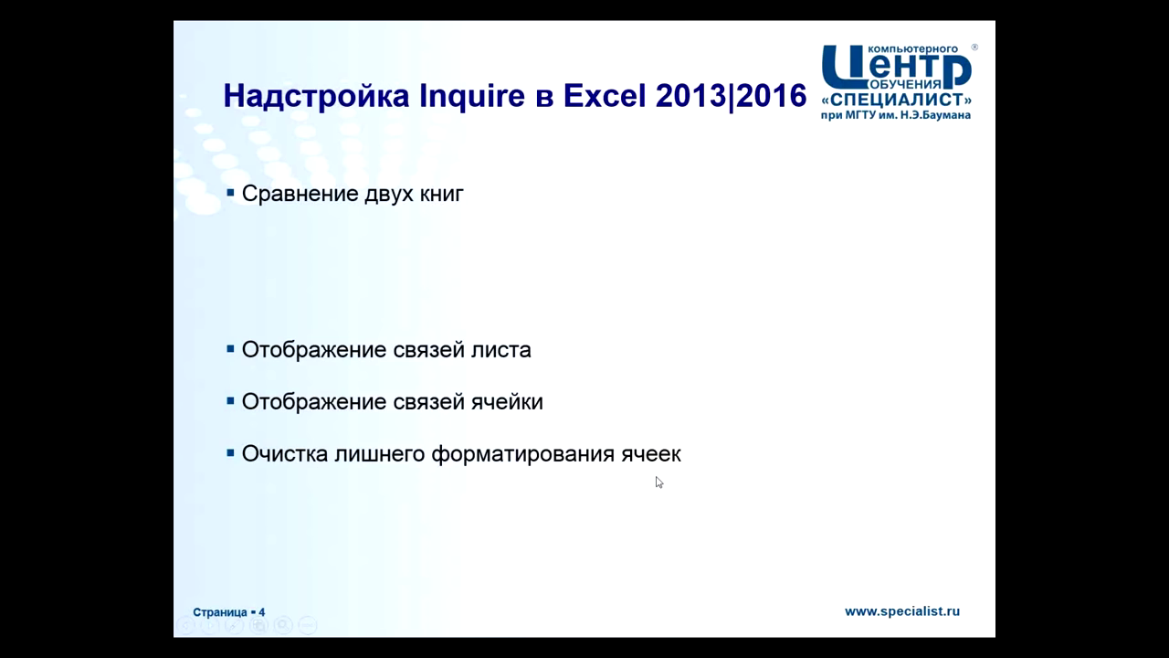
Reveal the remaining Inquire feature bullets and advance to slide 5, Сравнение двух книг
click(658, 481)
click(658, 481)
click(658, 482)
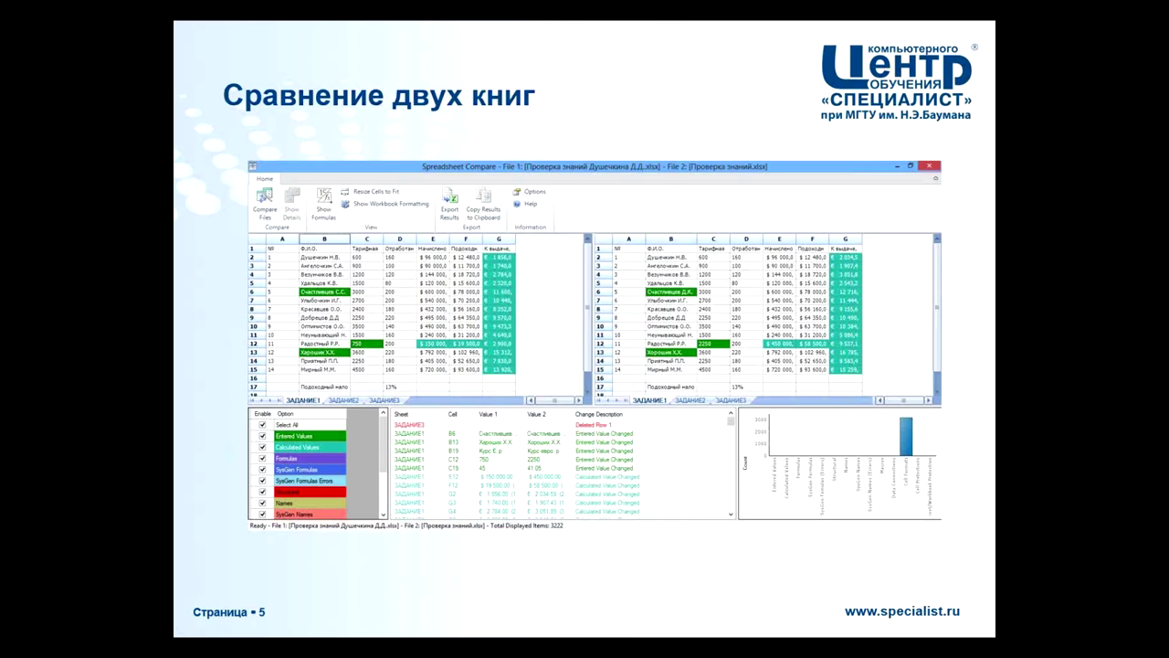
Switch with Alt+Tab to the Seminar 2016-02-10 folder window
key(alt+Tab)
key(Tab)
key(Tab)
key(Tab)
key(Tab)
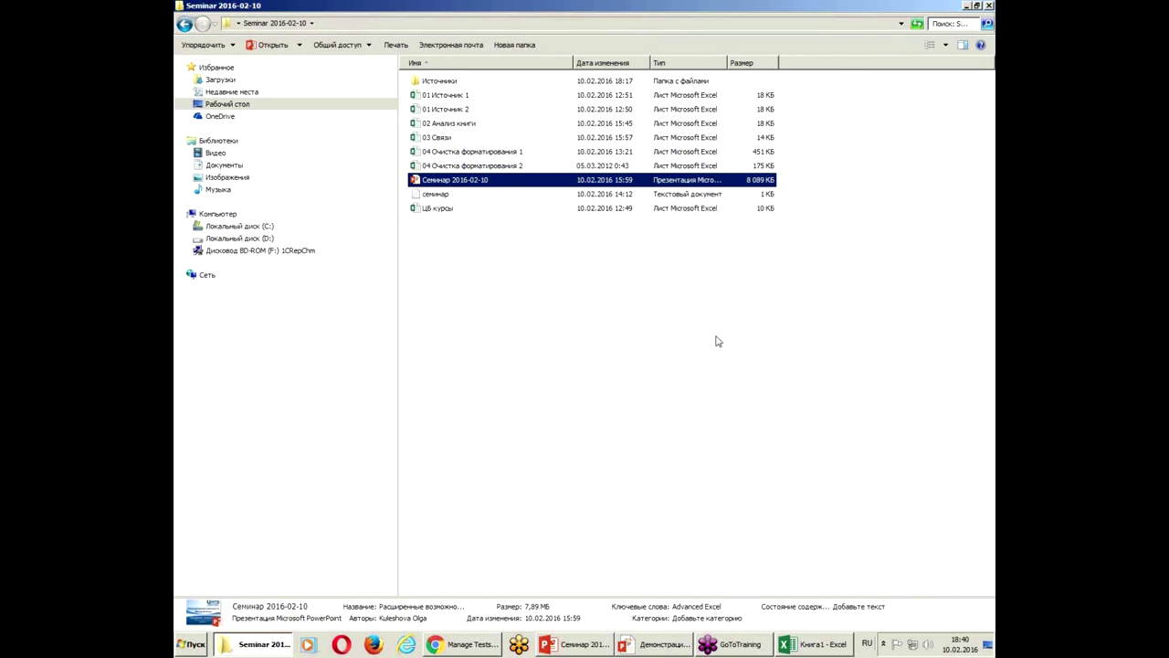
Open both workbooks, 01 Источник 1 and 01 Источник 2, from the seminar folder
click(464, 97)
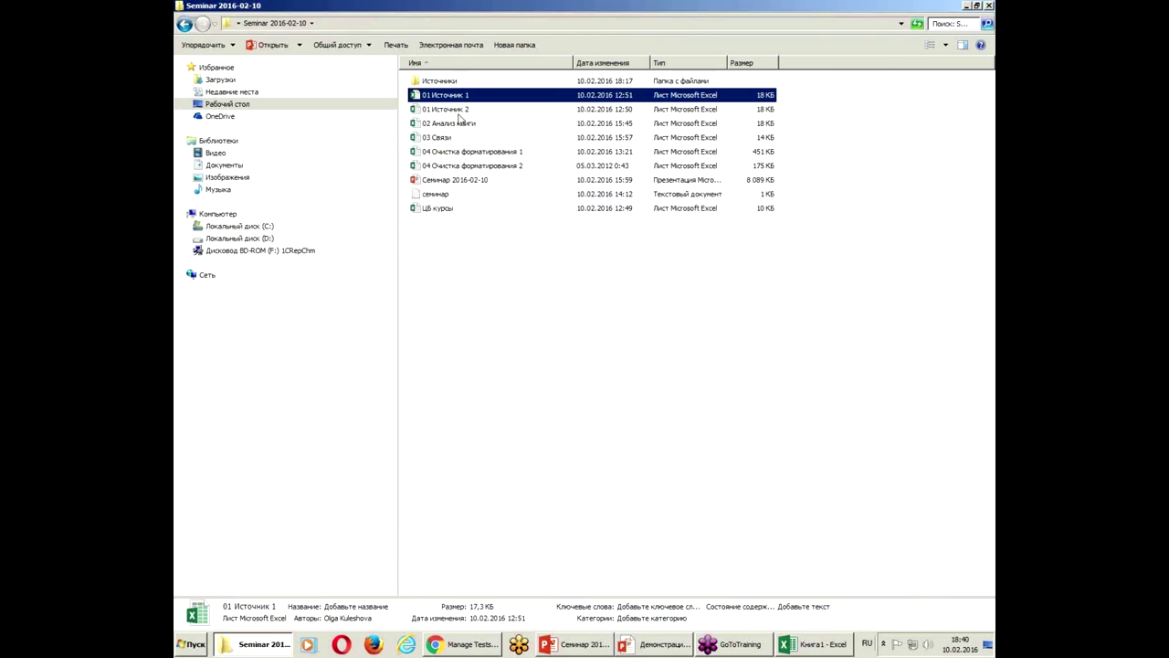
ctrl+click(459, 110)
key(Return)
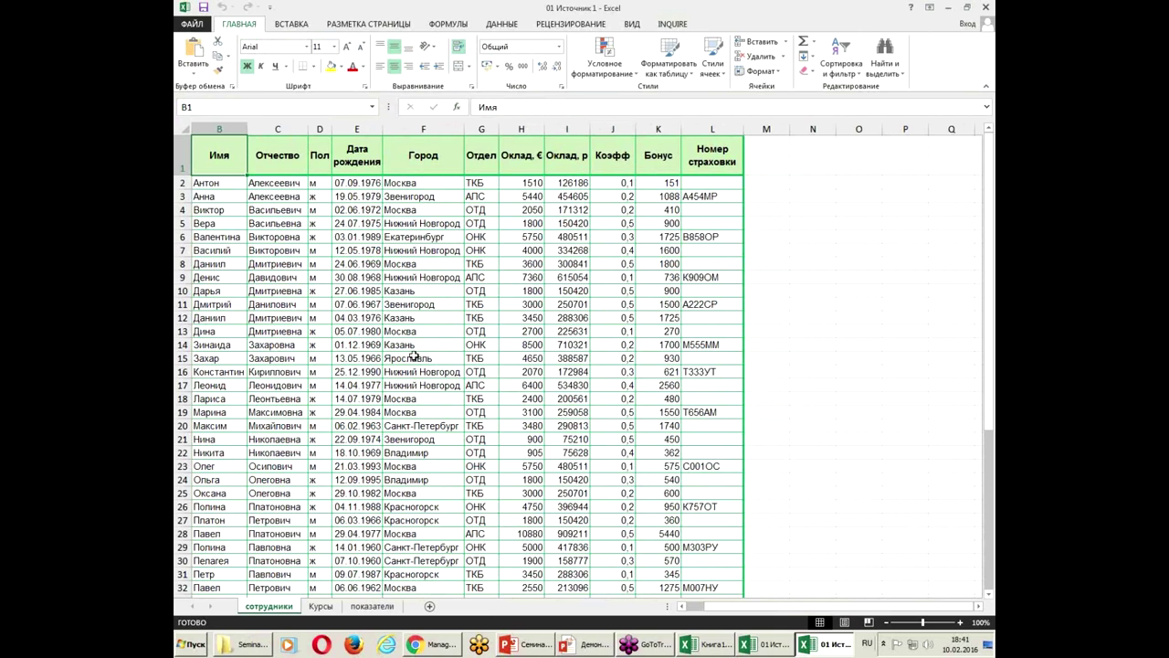
Look at the показатели sheet, then bring the 01 Источник 2 workbook to the front
click(329, 608)
click(371, 608)
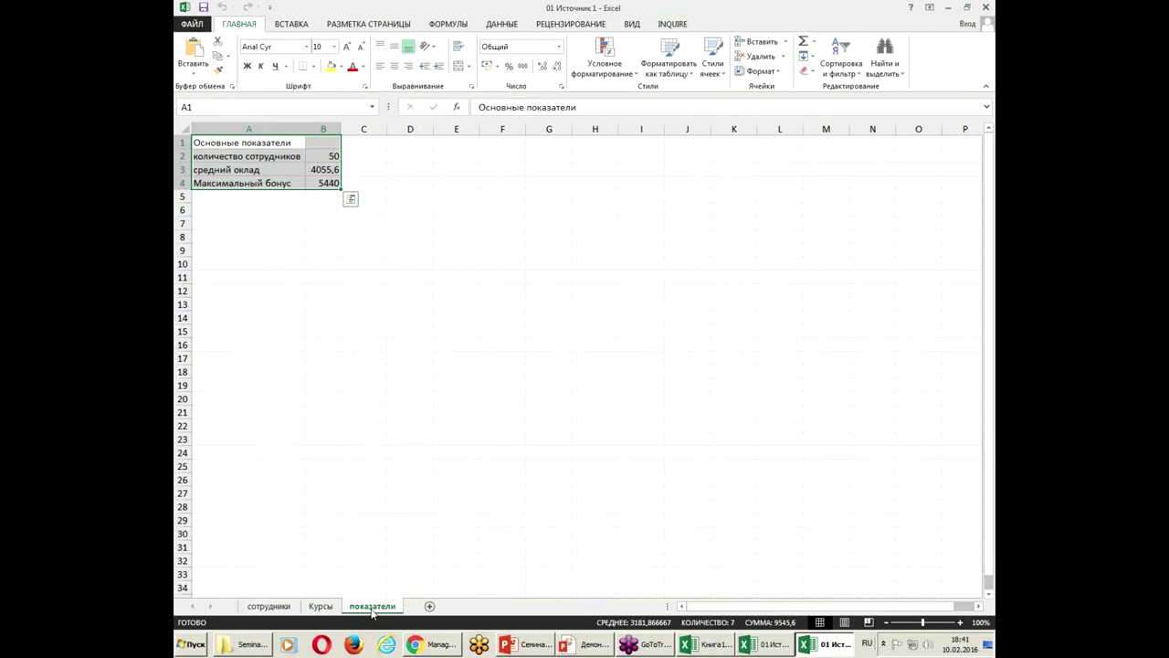
click(279, 336)
click(770, 642)
click(770, 642)
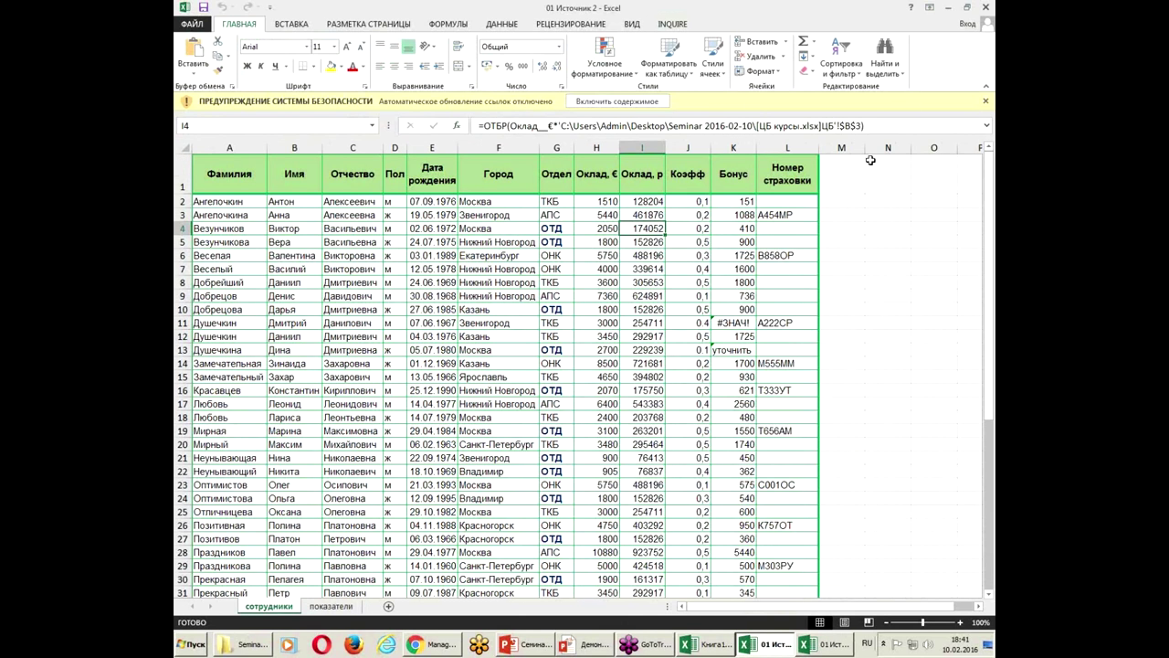
Close the link-update security warning, glance at показатели, then select cell G10 on сотрудники
click(986, 101)
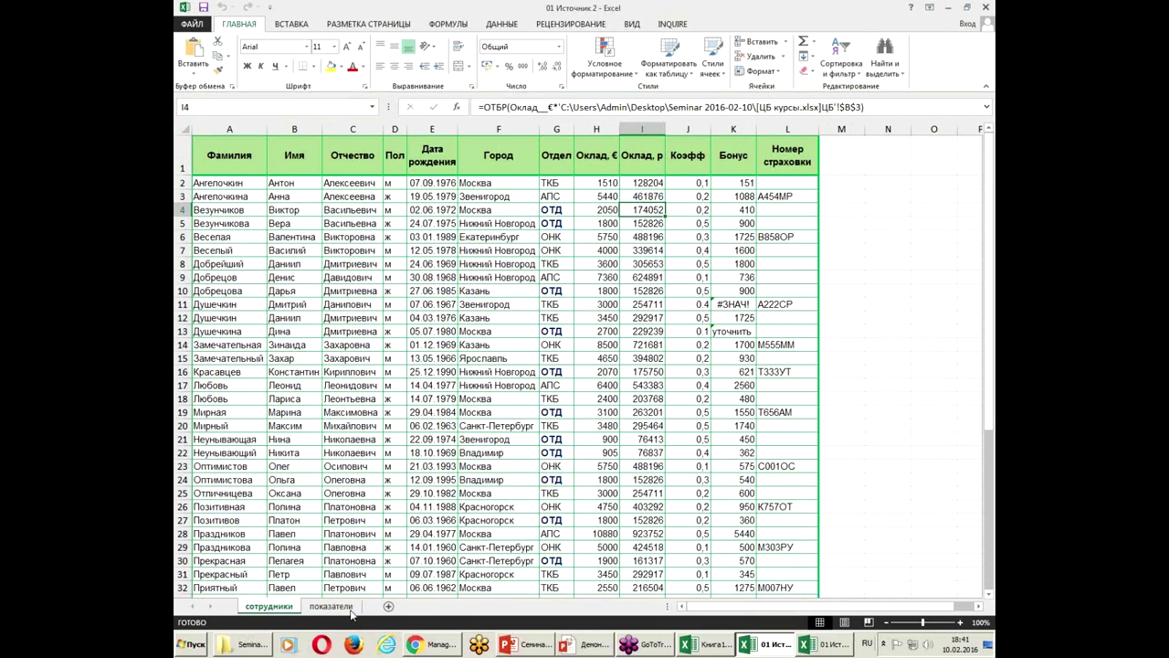
click(350, 610)
click(292, 611)
click(543, 287)
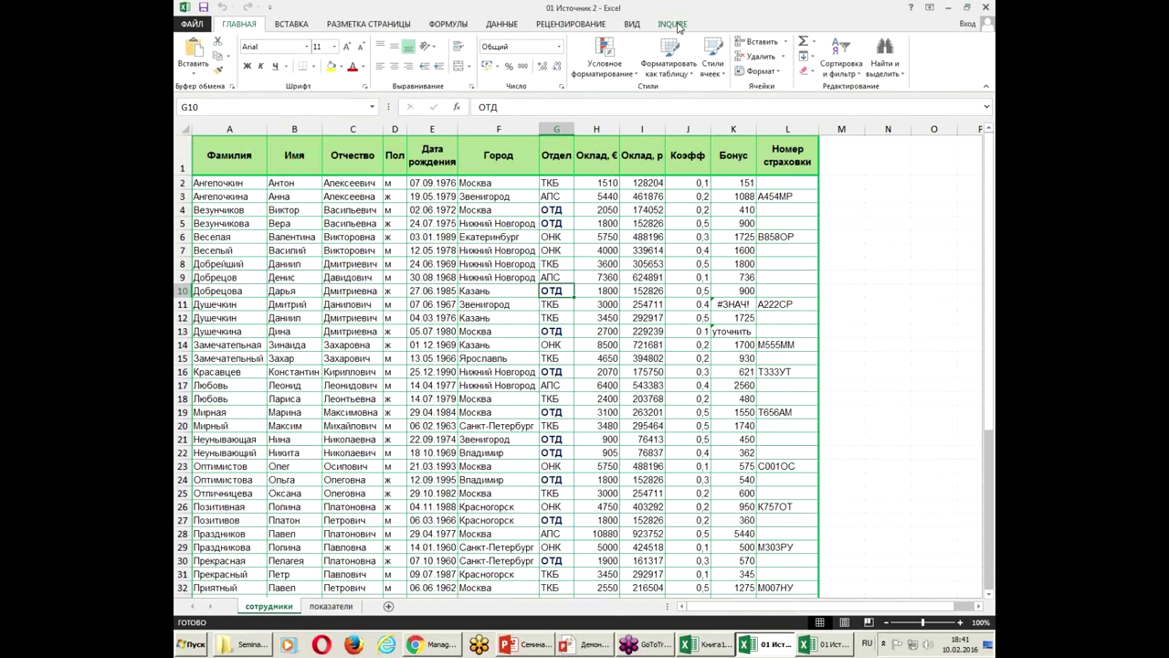
click(676, 26)
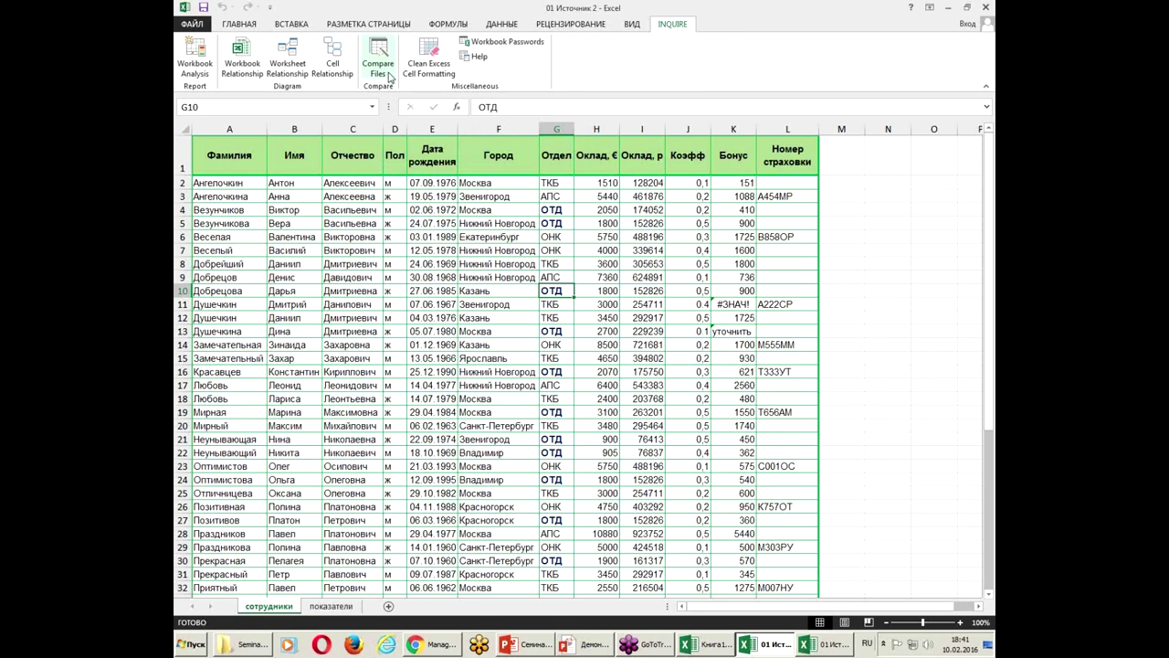
Compare 01 Источник 2.xlsx against 01 Источник 1.xlsx, checking the file order with Swap Files
click(390, 78)
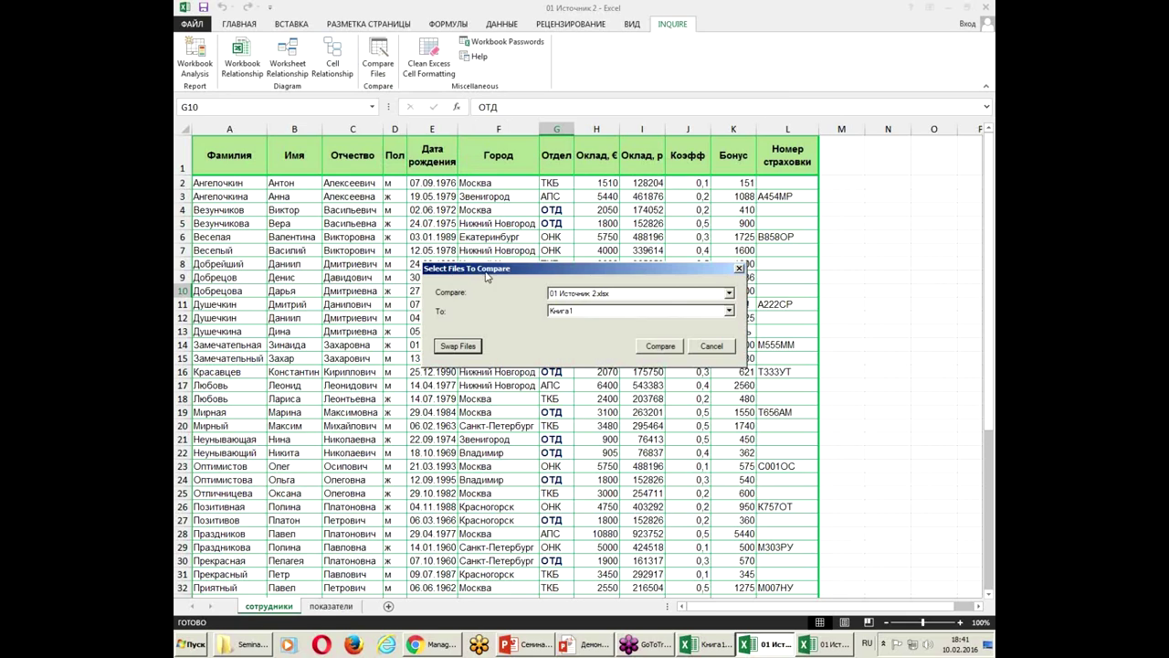
drag(489, 267, 484, 230)
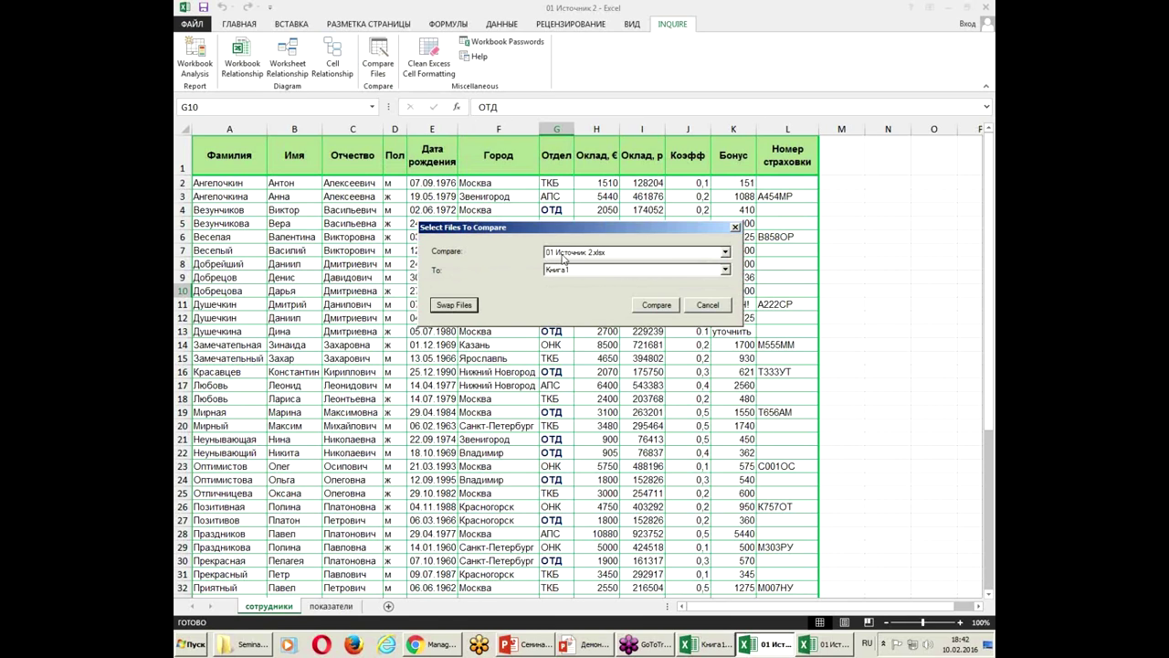
click(725, 270)
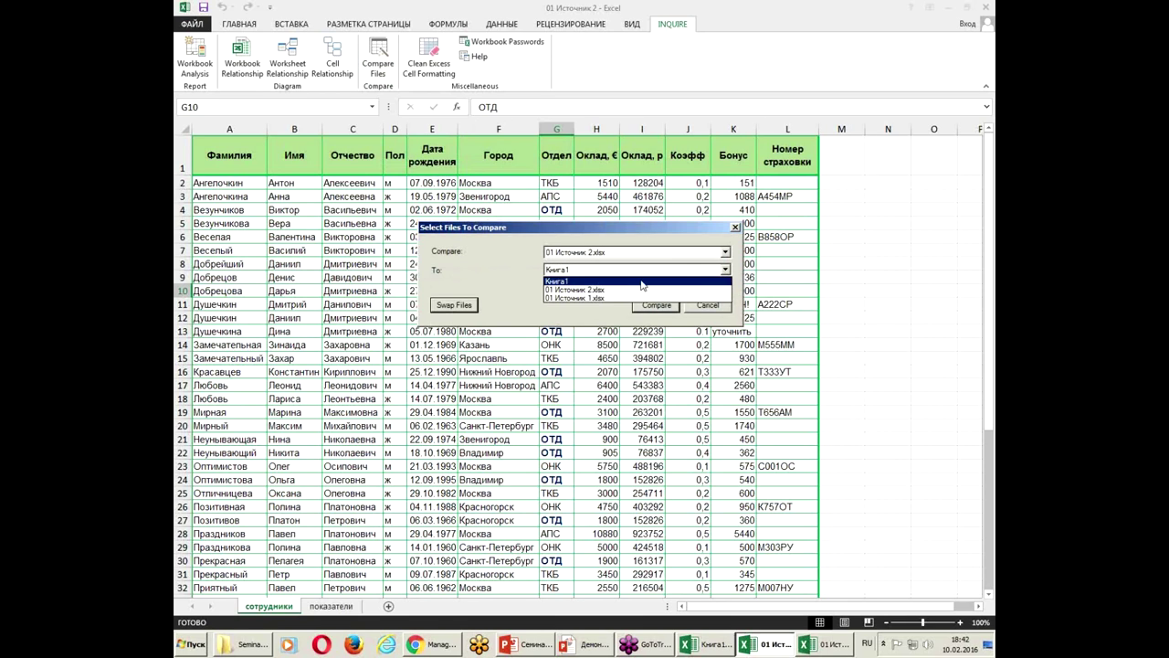
click(633, 298)
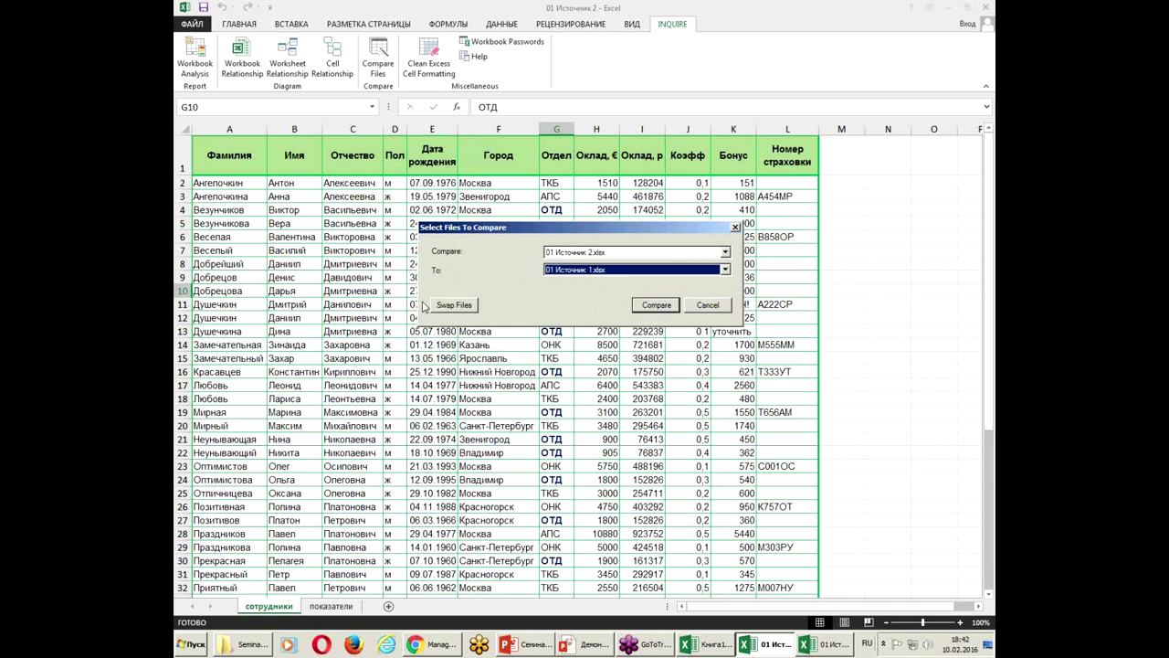
click(459, 311)
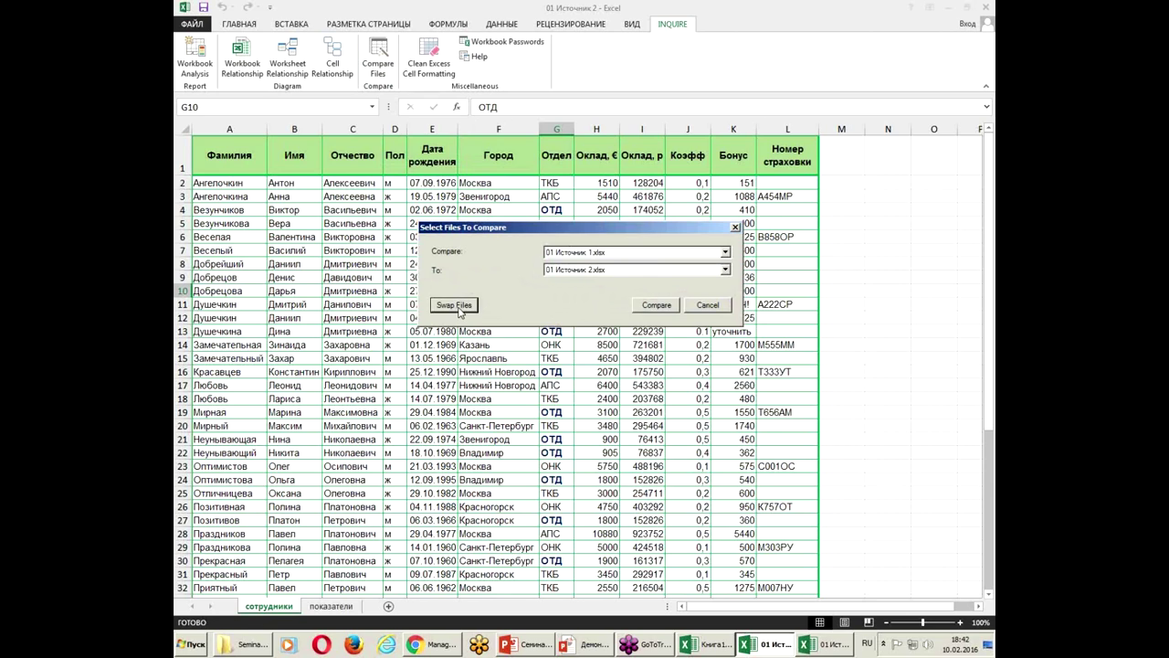
click(459, 310)
click(457, 307)
click(668, 308)
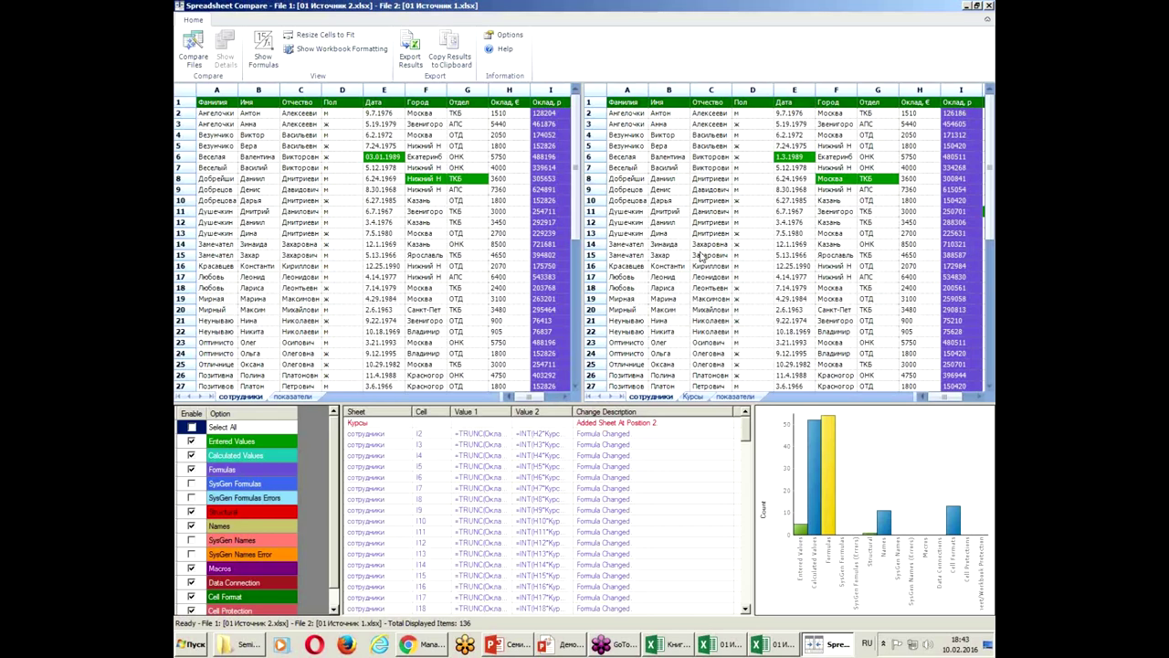
Inspect the highlighted differences in row 6, the 12.25.1990 date in E16, and city cell F8
click(352, 157)
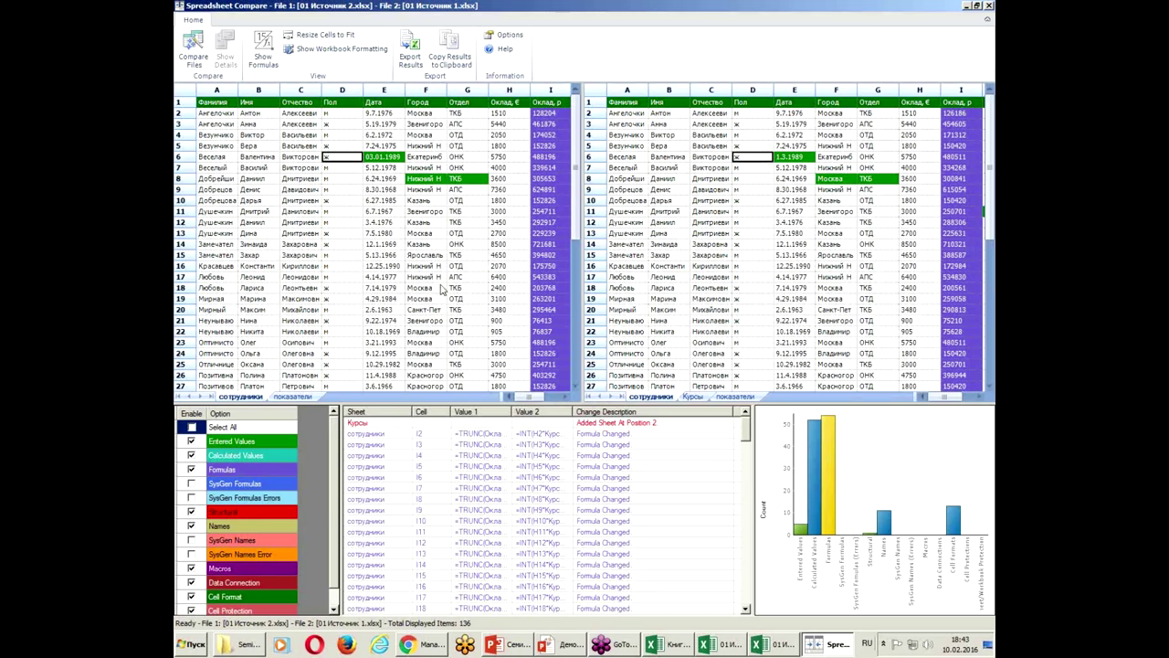
click(792, 271)
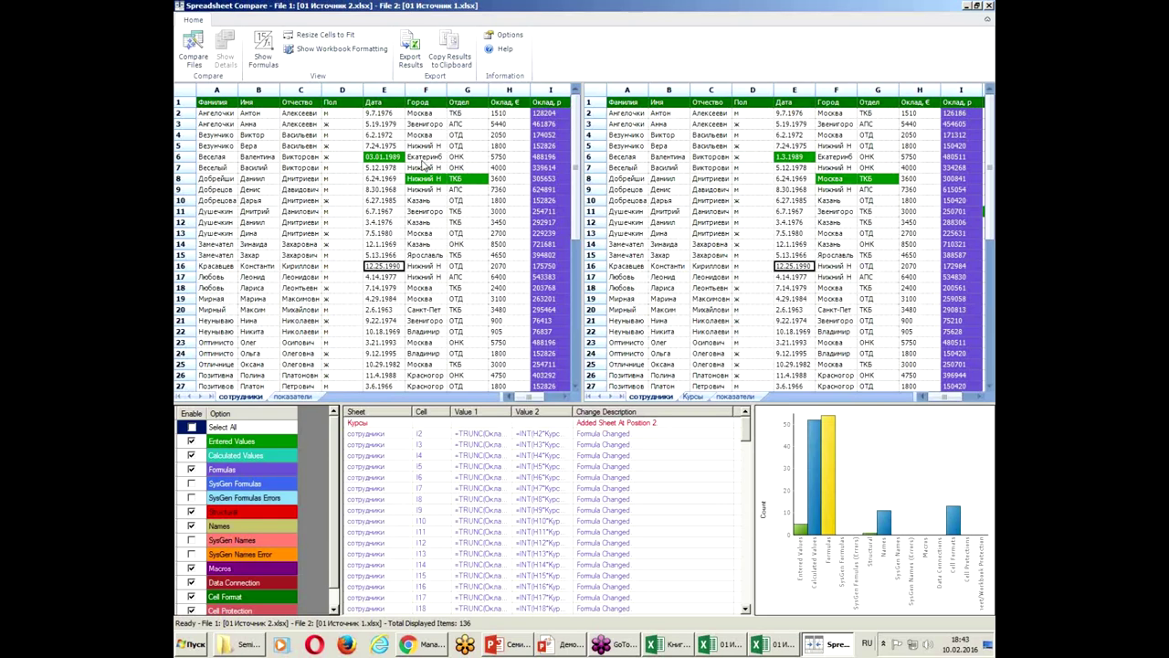
click(416, 181)
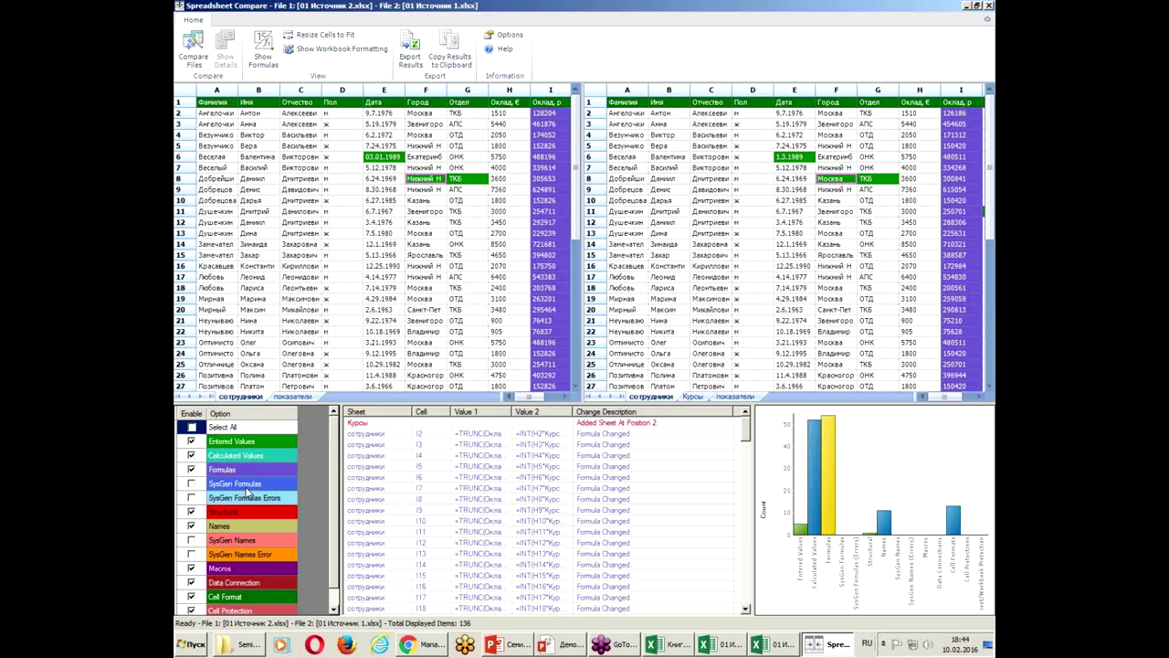
mouse_move(820, 532)
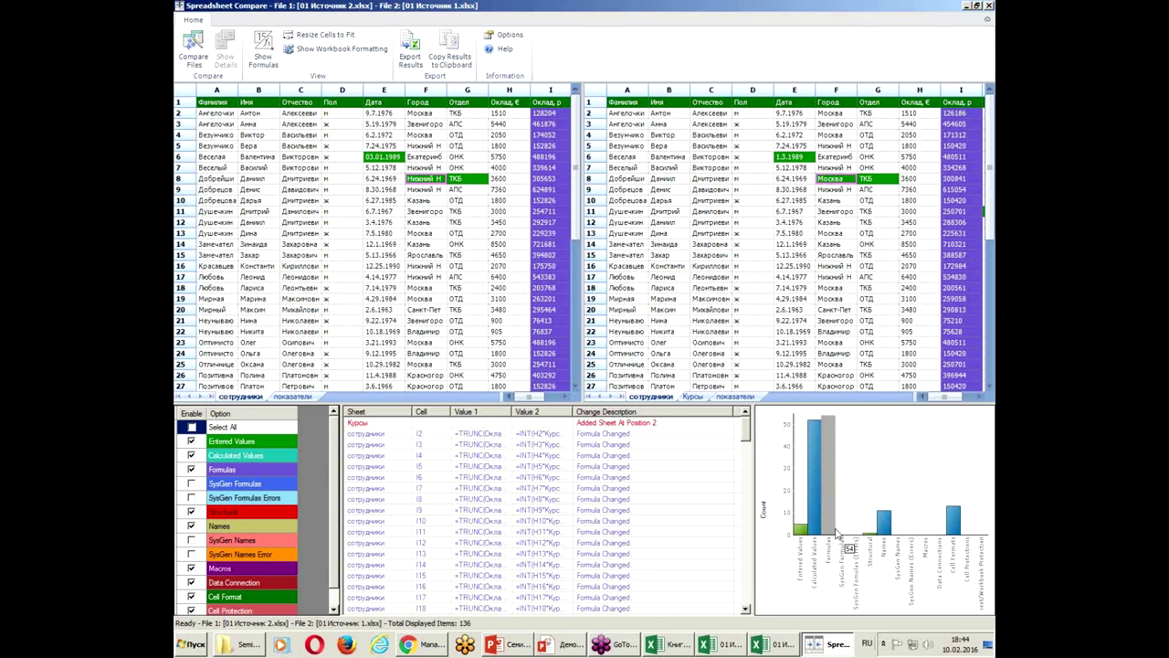
click(836, 533)
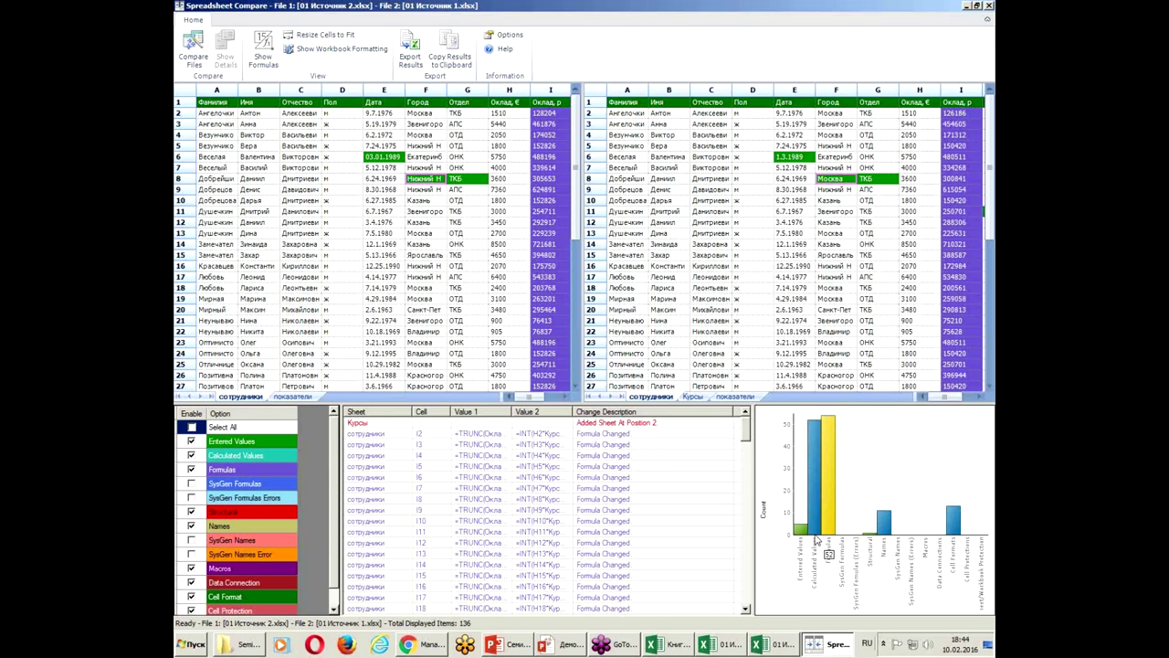
mouse_move(799, 535)
mouse_move(833, 498)
click(825, 497)
Clear all difference categories and preview the sheets in original workbook formatting, then turn formatting off
click(191, 428)
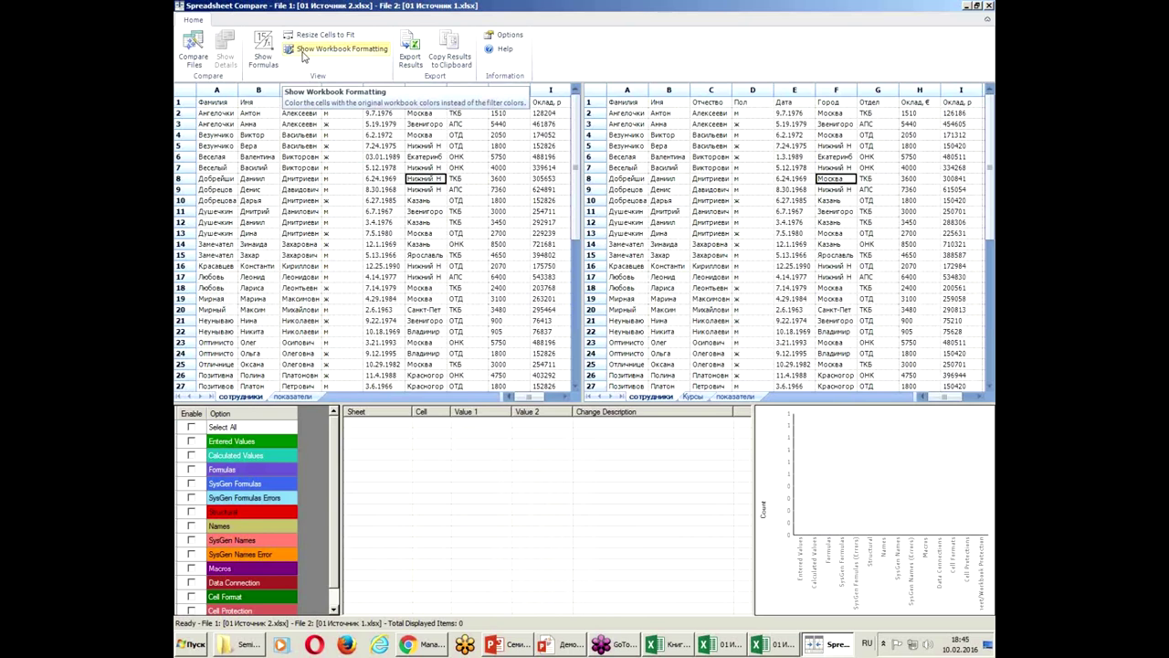
click(304, 57)
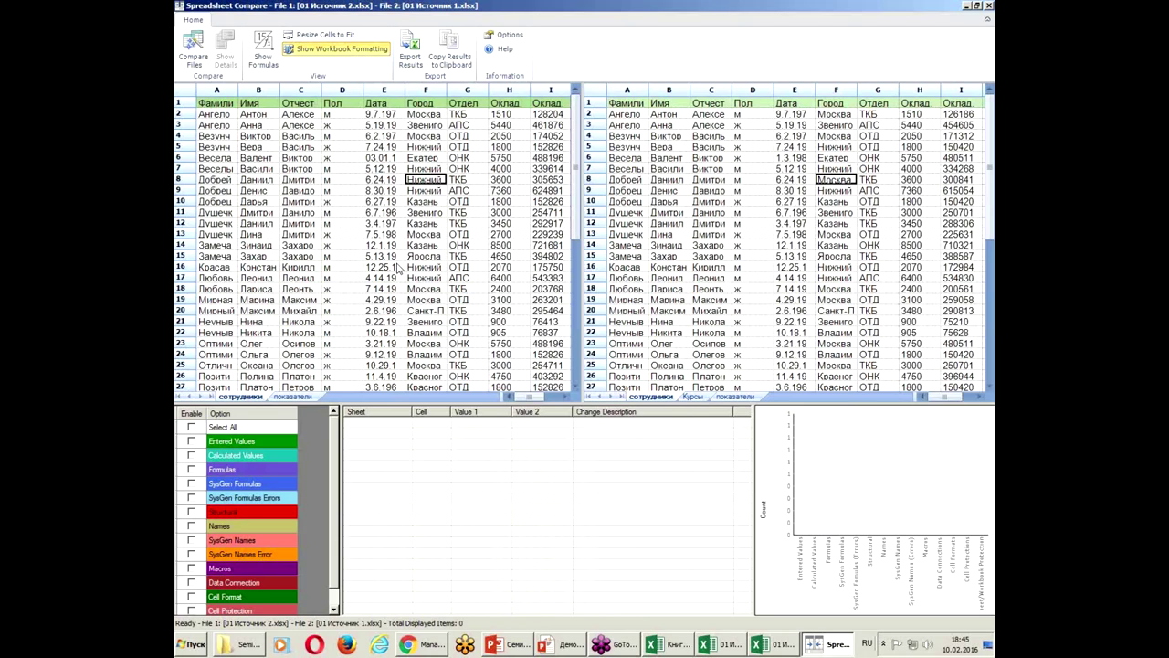
click(298, 398)
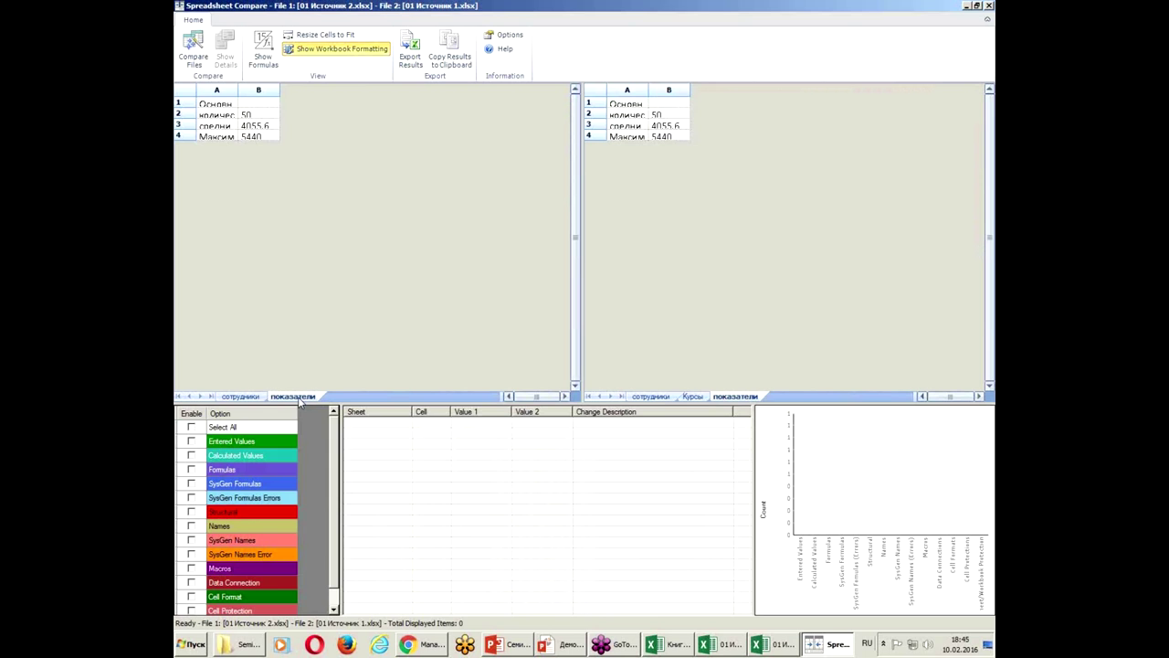
click(697, 398)
click(651, 397)
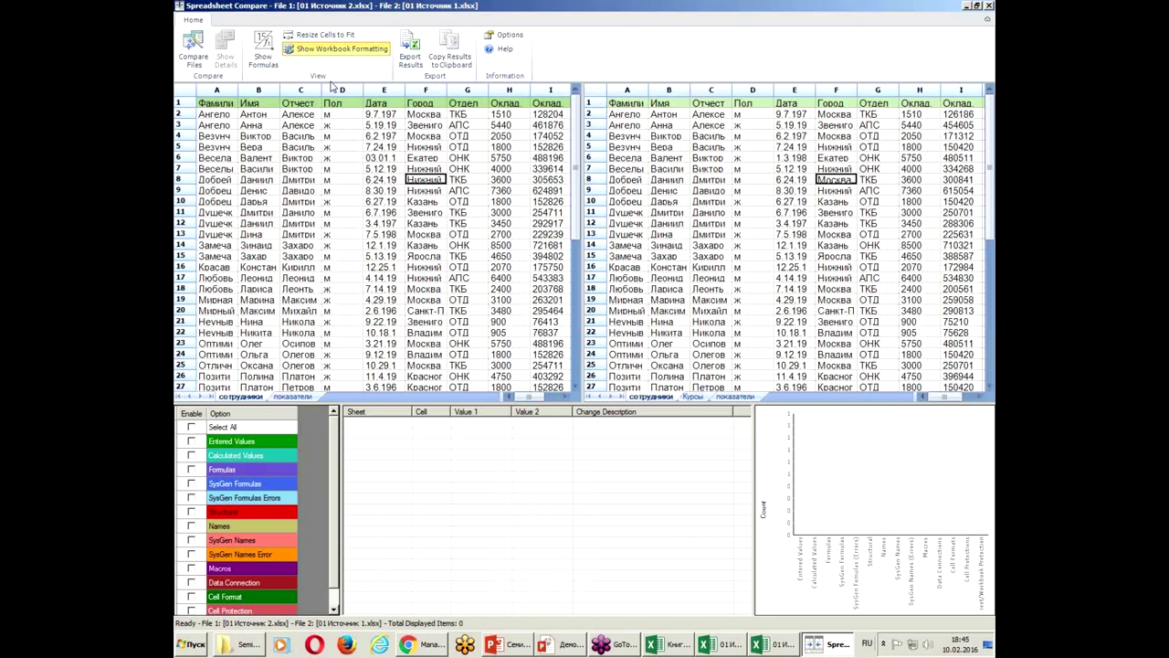
click(334, 49)
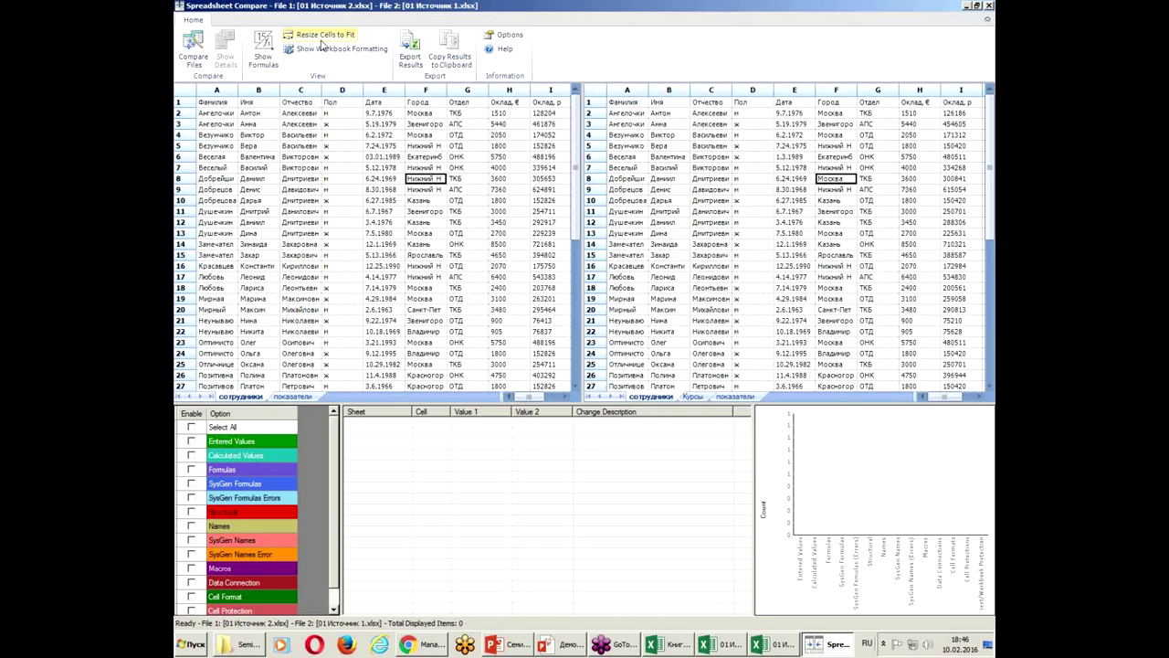
Fit cells to their contents and narrow the first file's Город and Отчество columns
click(322, 37)
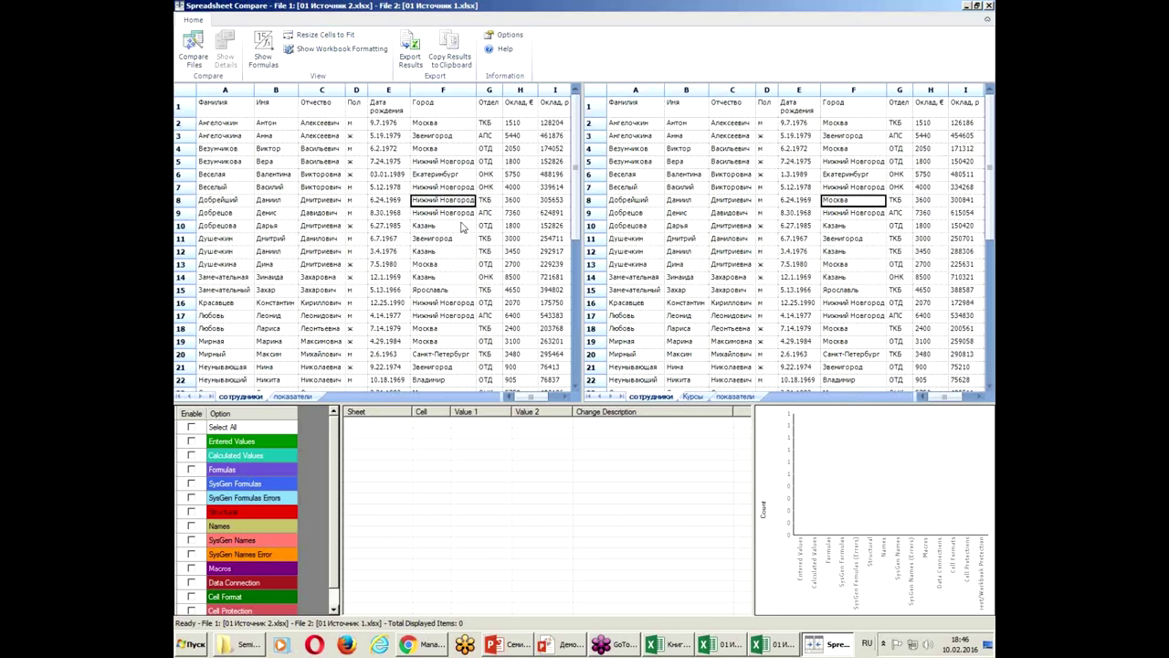
drag(476, 91, 456, 91)
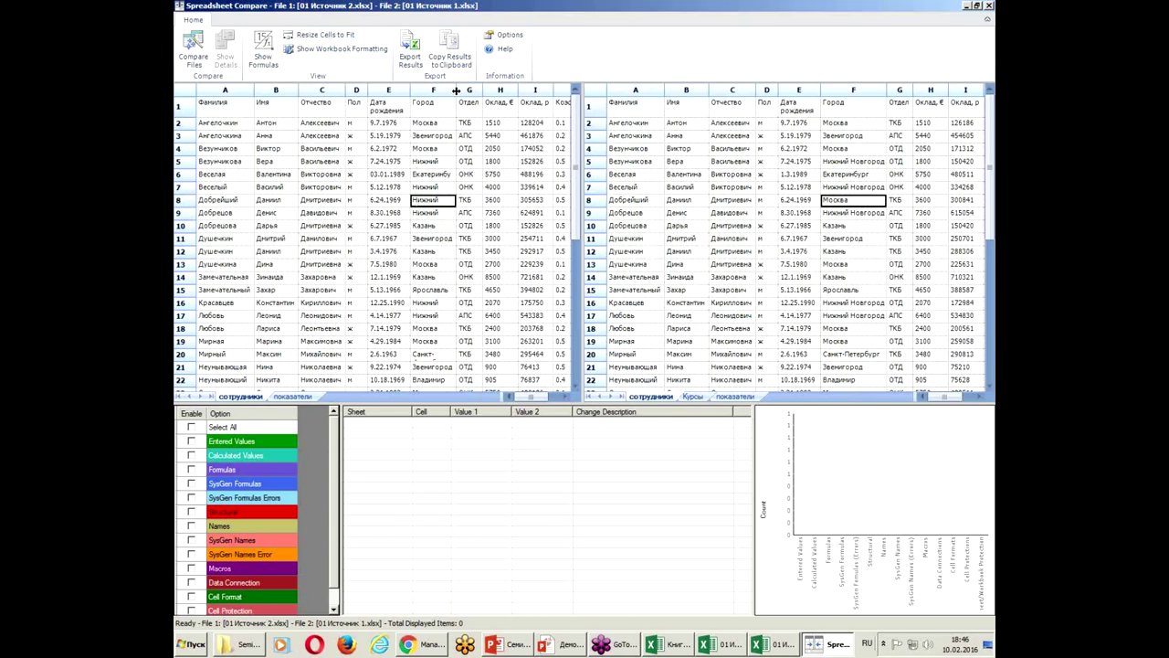
drag(456, 91, 442, 92)
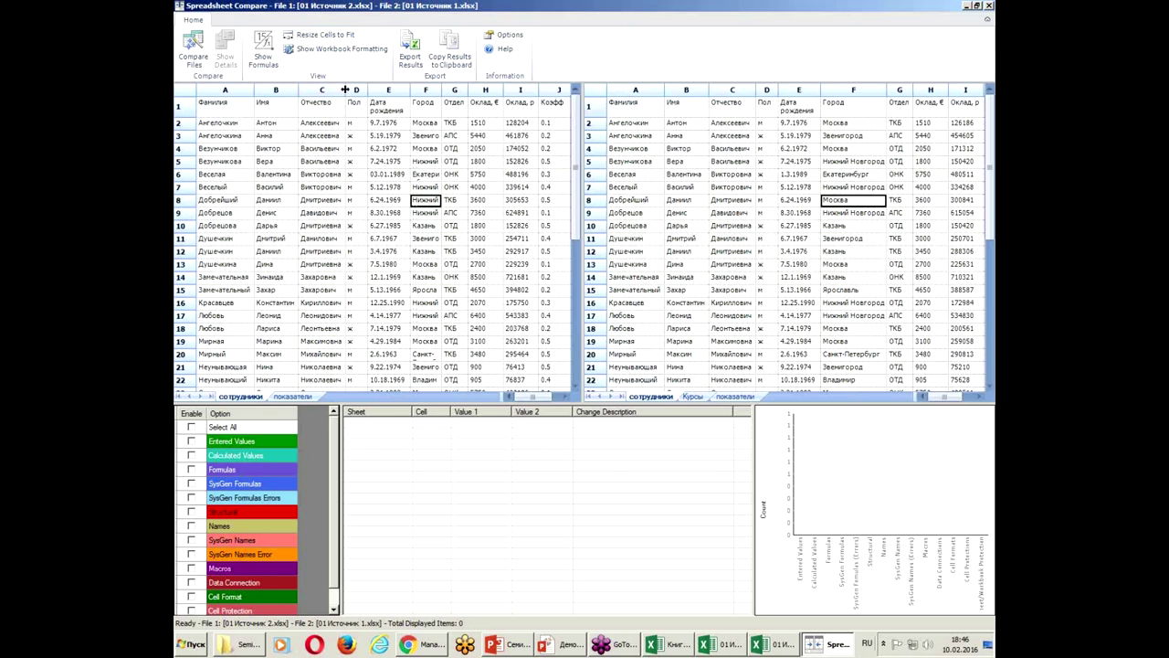
drag(346, 89, 318, 90)
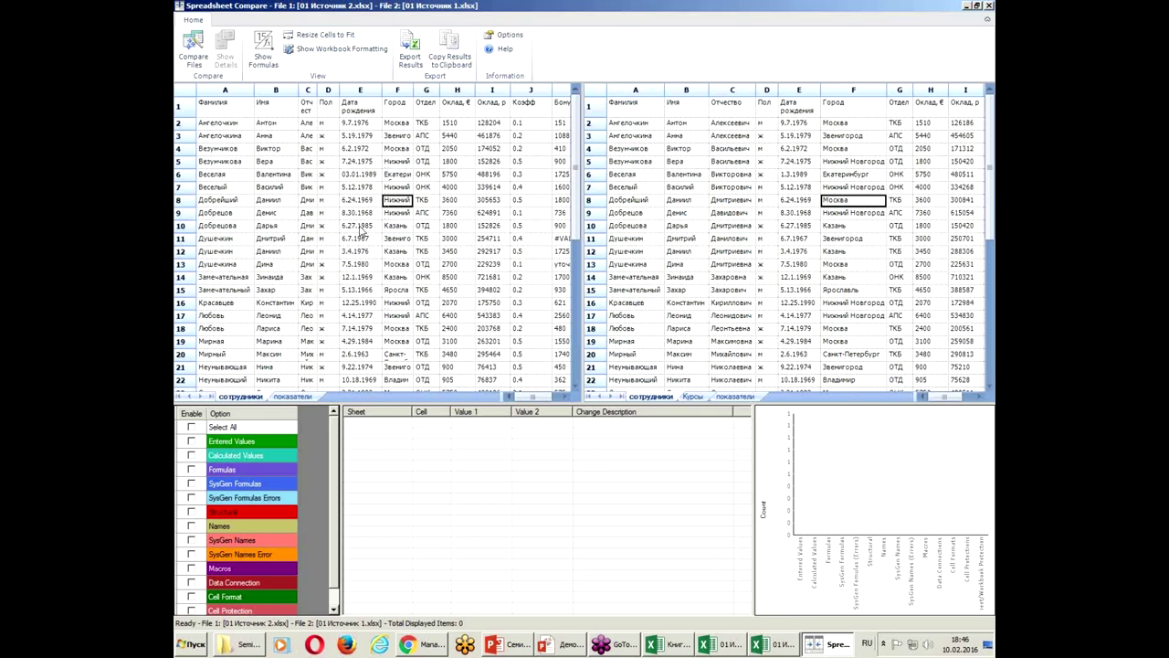
Scroll the grids and filter the results to the 5 Entered Values differences
click(566, 398)
drag(554, 399, 547, 405)
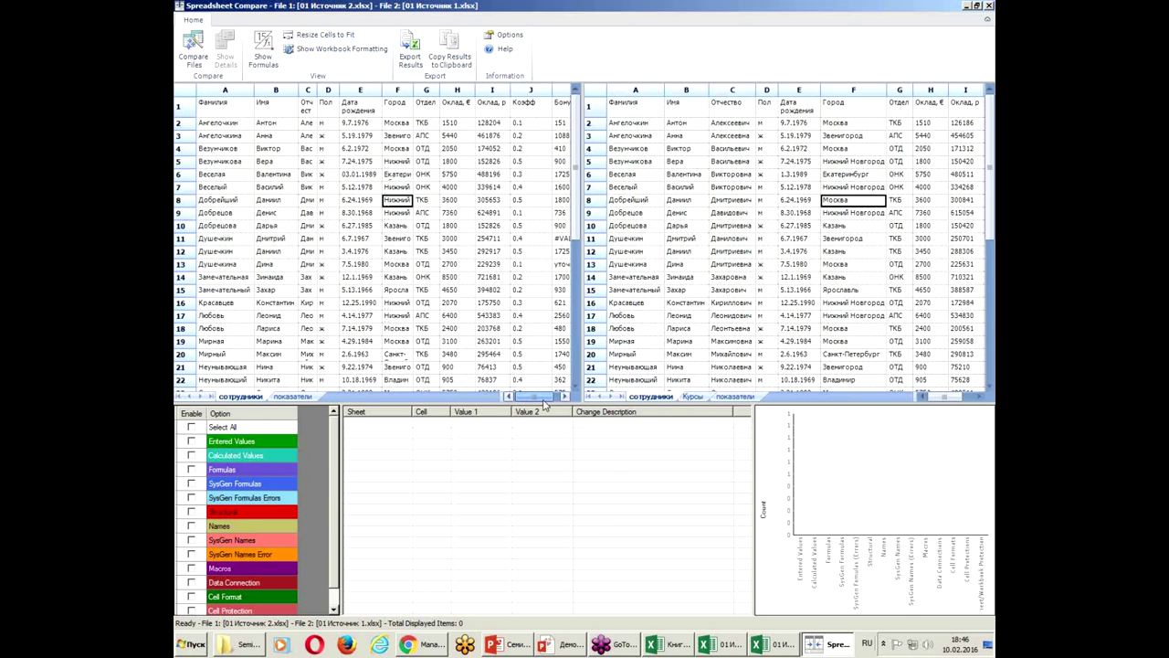
drag(547, 404, 537, 405)
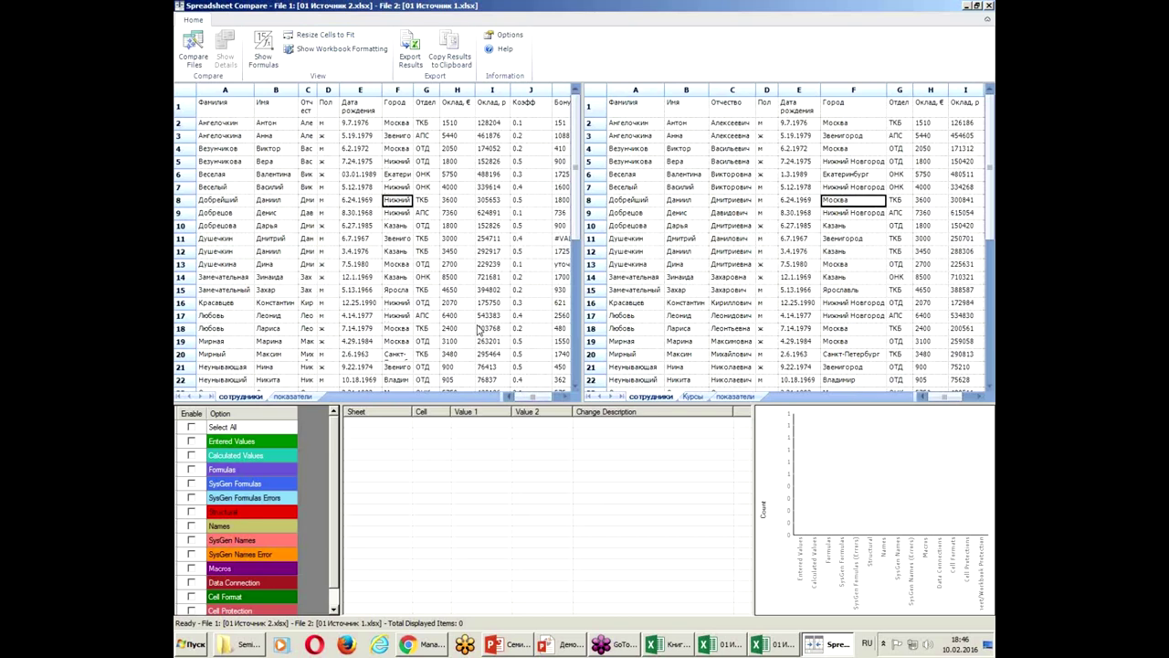
click(191, 442)
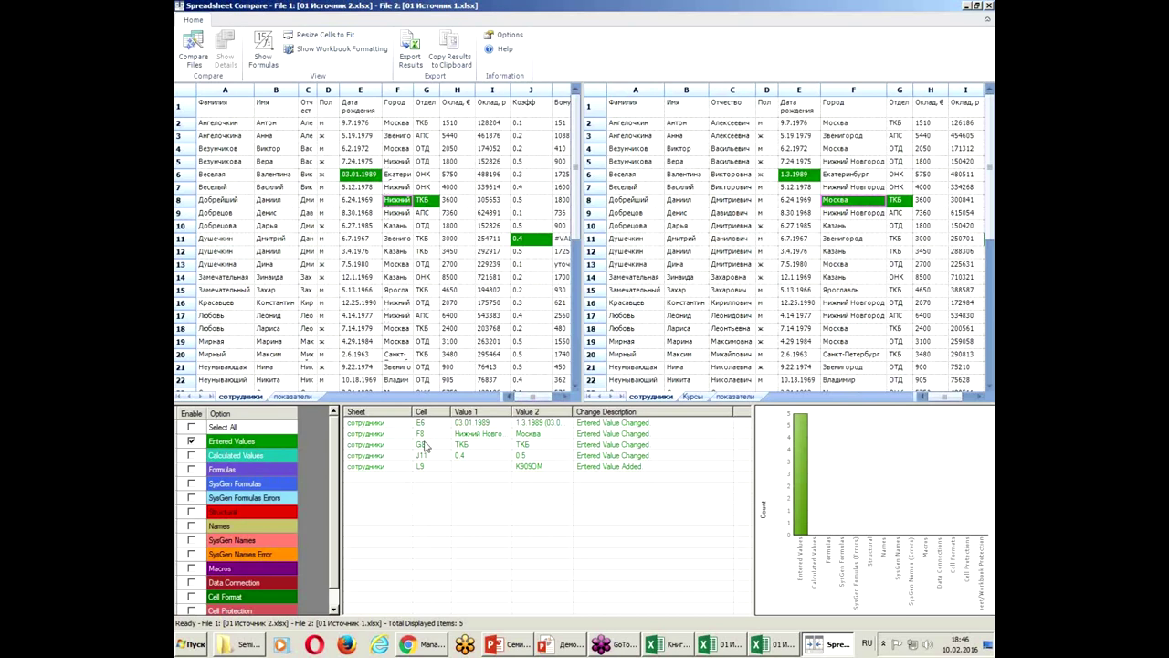
click(508, 437)
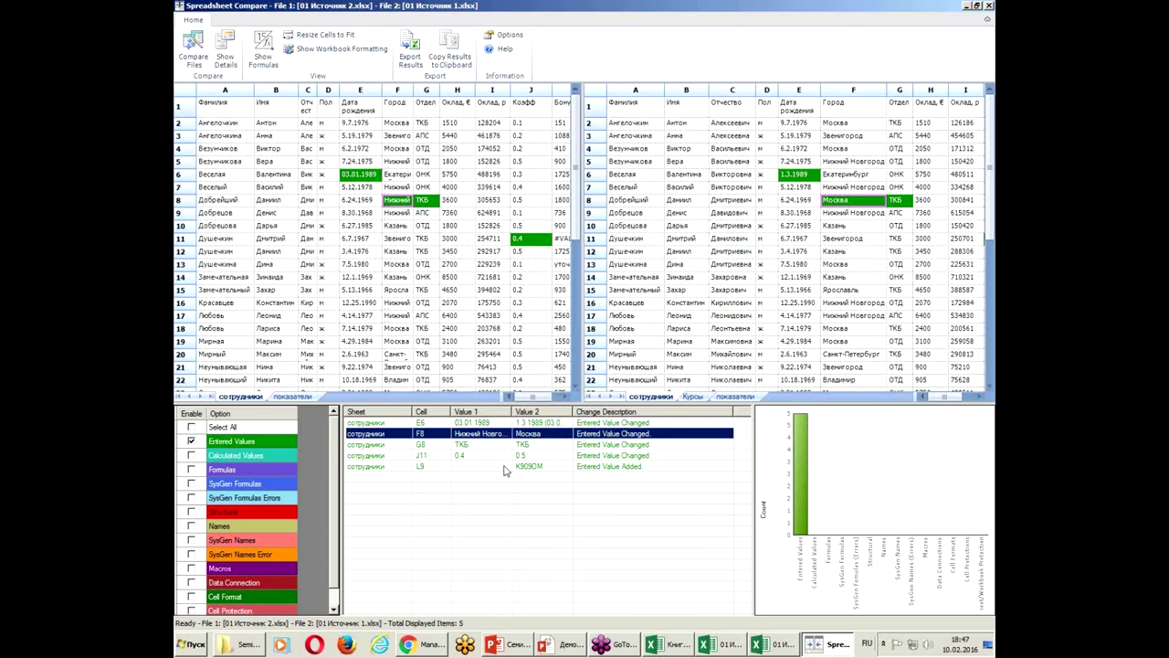
click(471, 455)
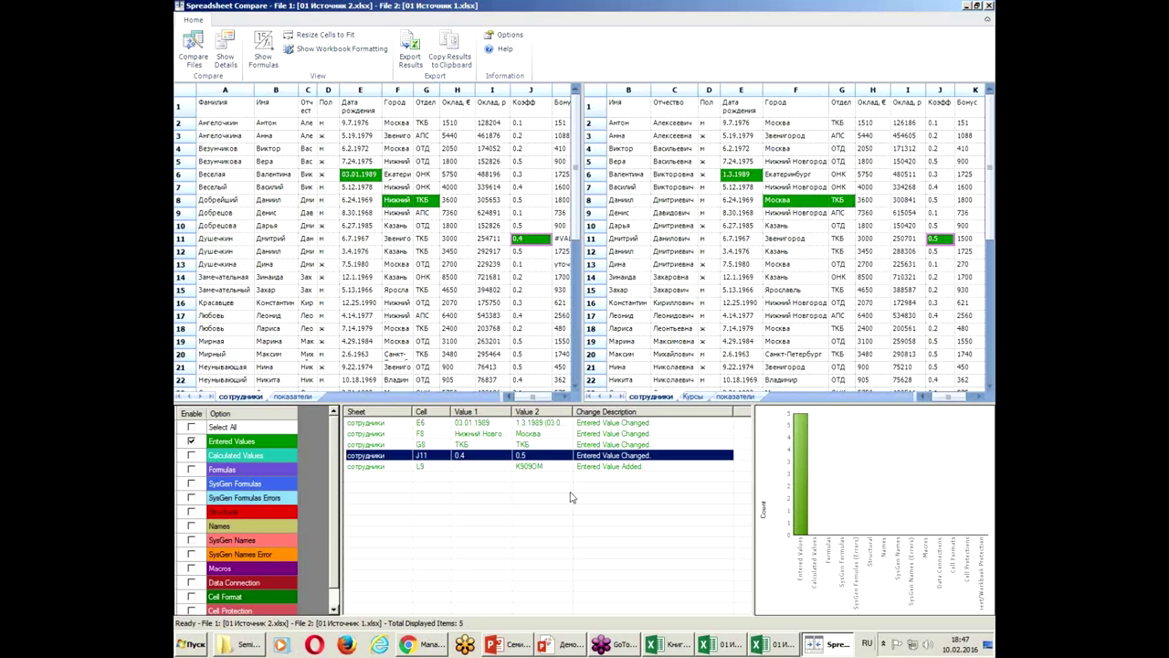
click(427, 467)
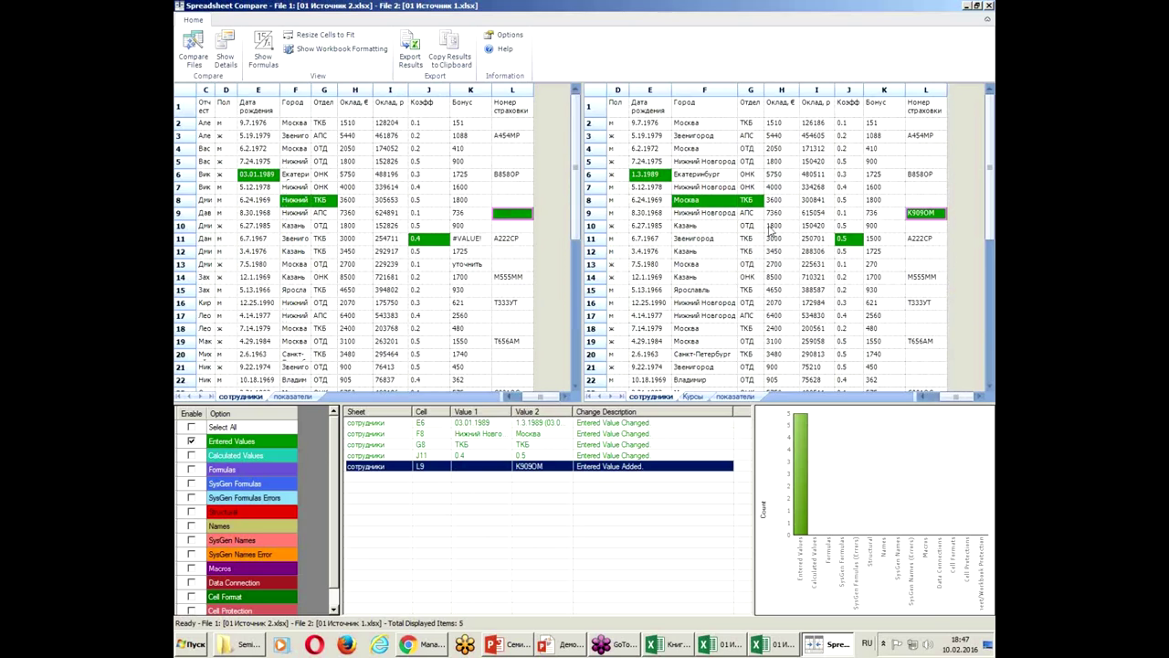
click(487, 278)
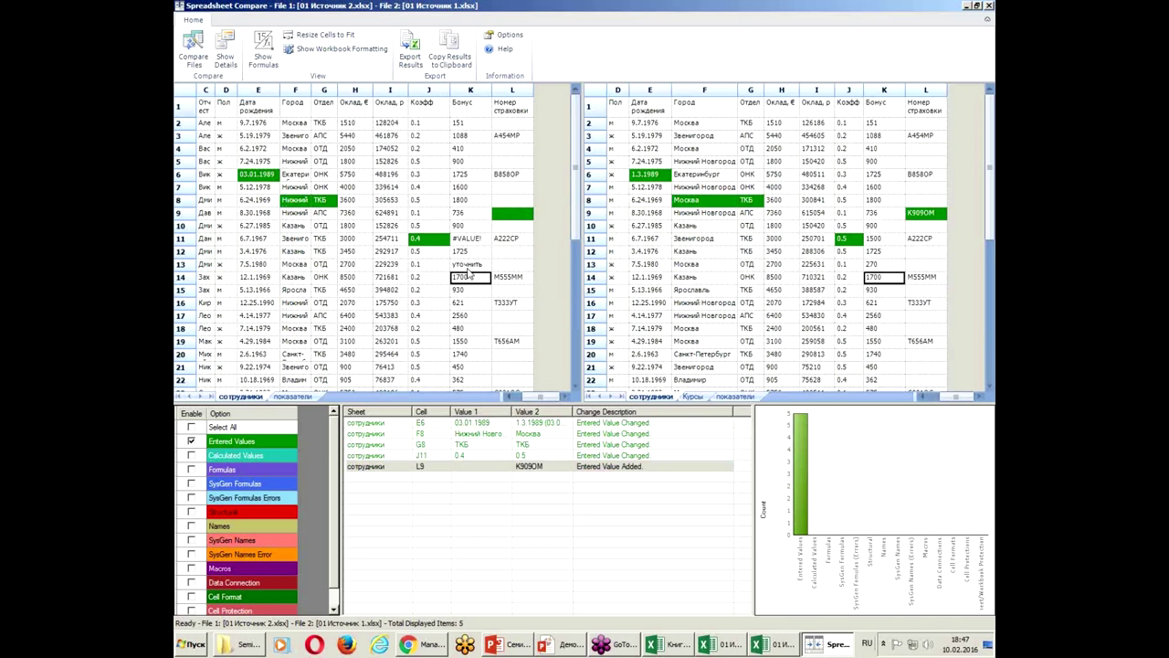
click(510, 215)
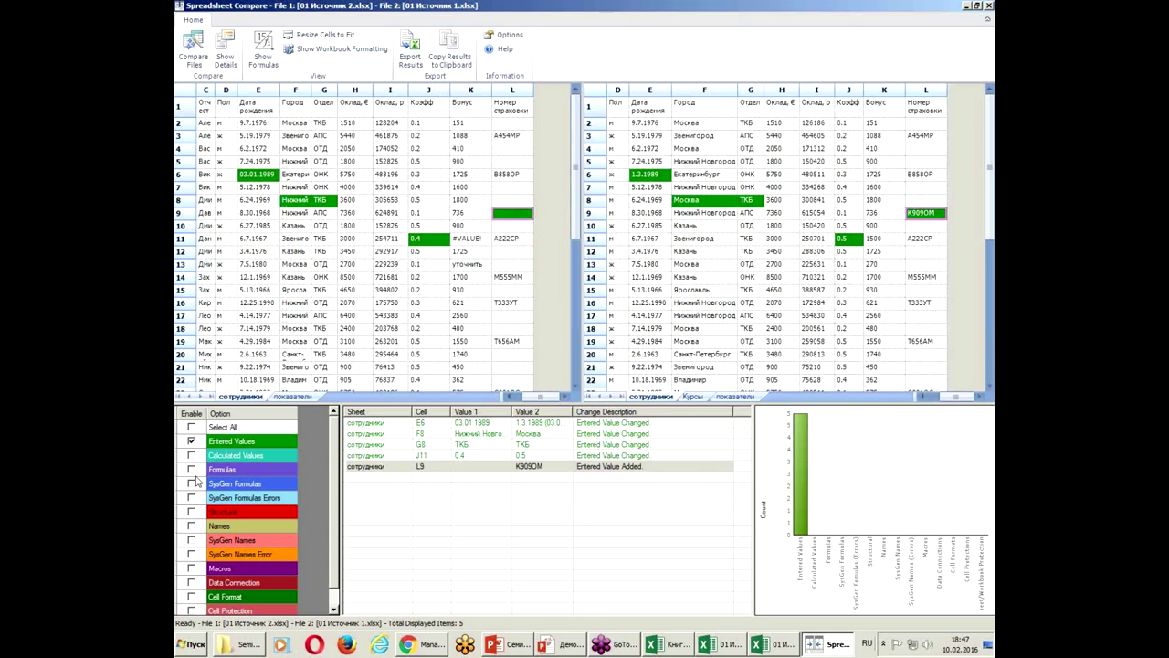
Switch the results to the 52 Calculated Values differences and inspect bonus cells K11 and K13
click(191, 443)
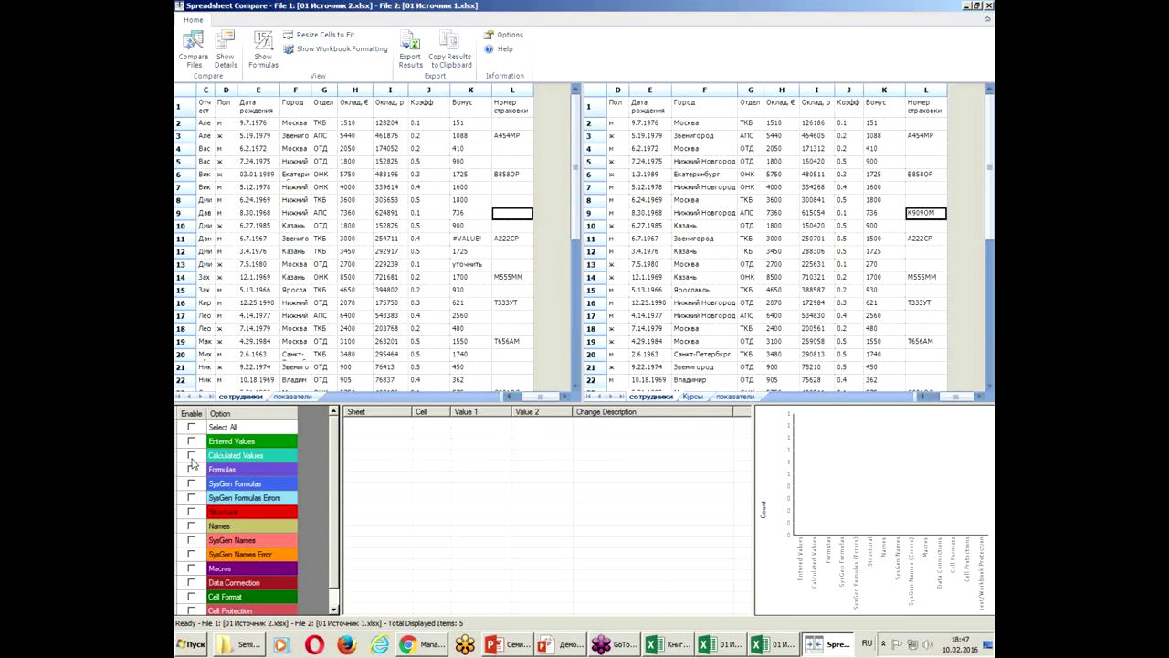
click(191, 456)
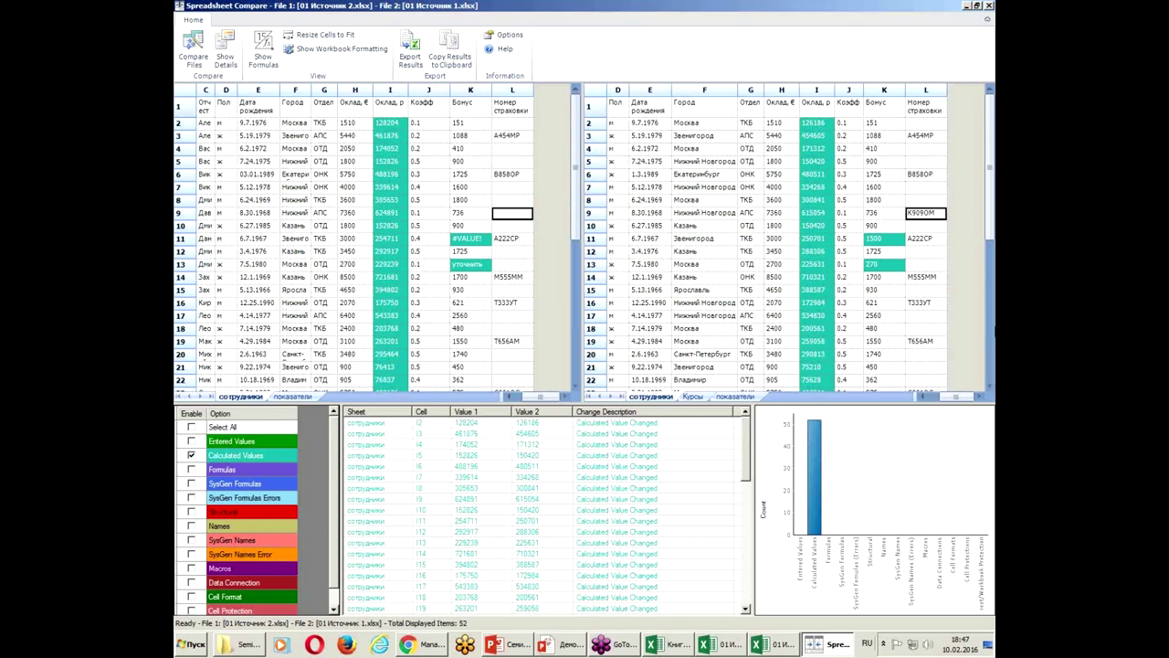
click(879, 241)
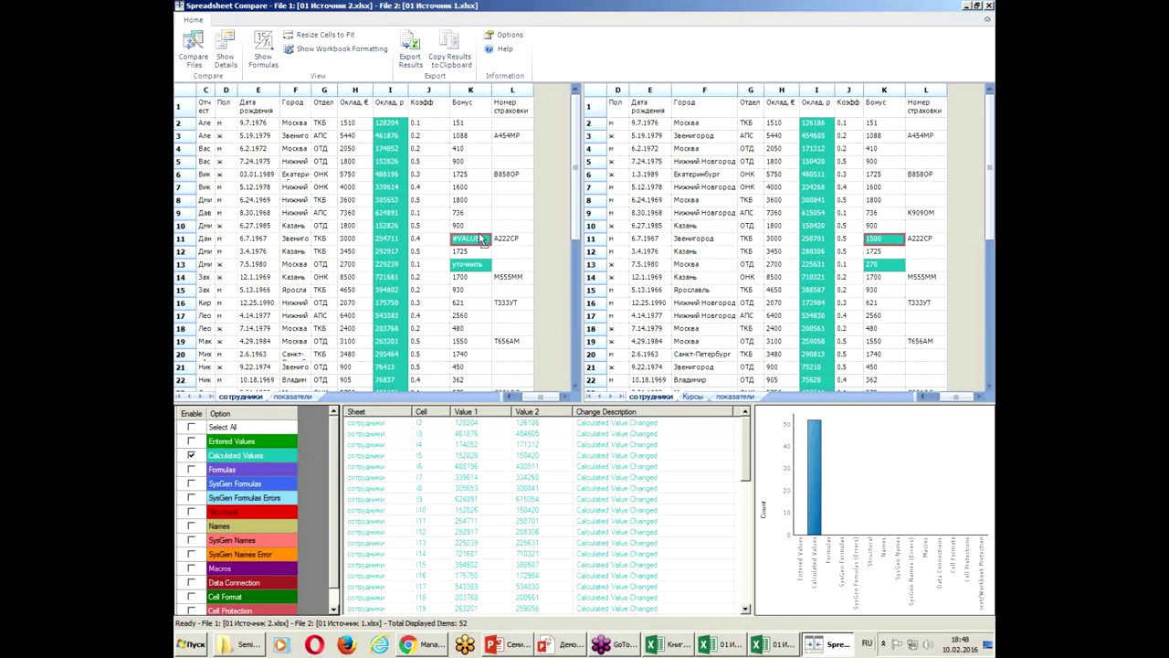
click(471, 264)
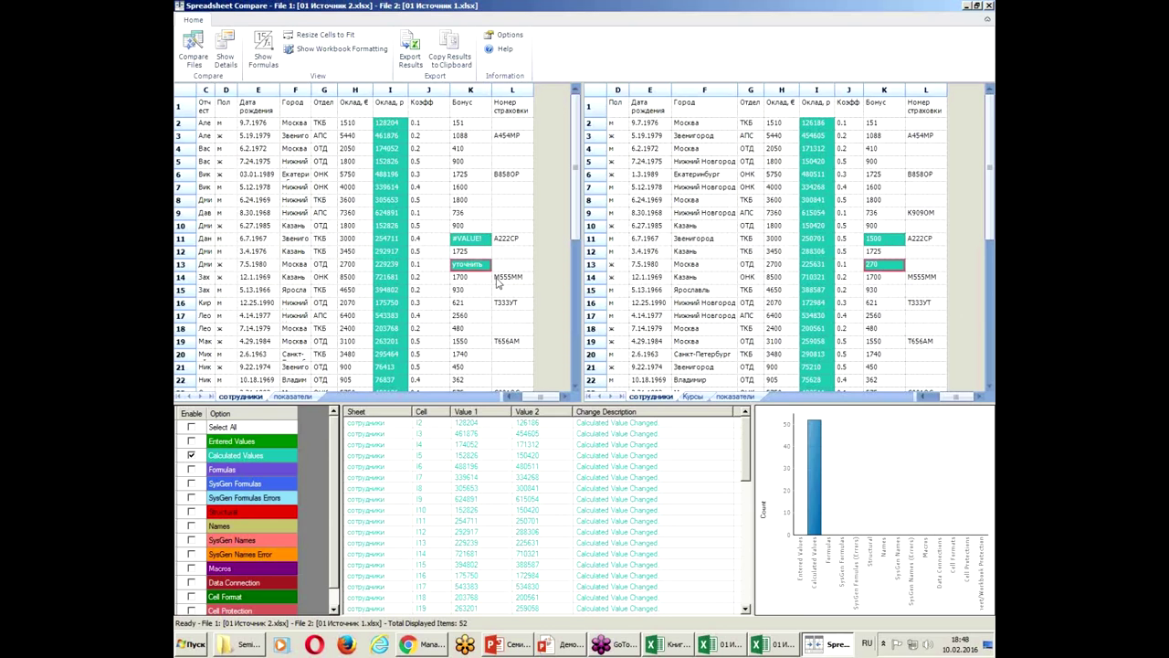
Jump to the K11 and K13 differences from the results list, then enable Show Formulas
drag(746, 466, 746, 598)
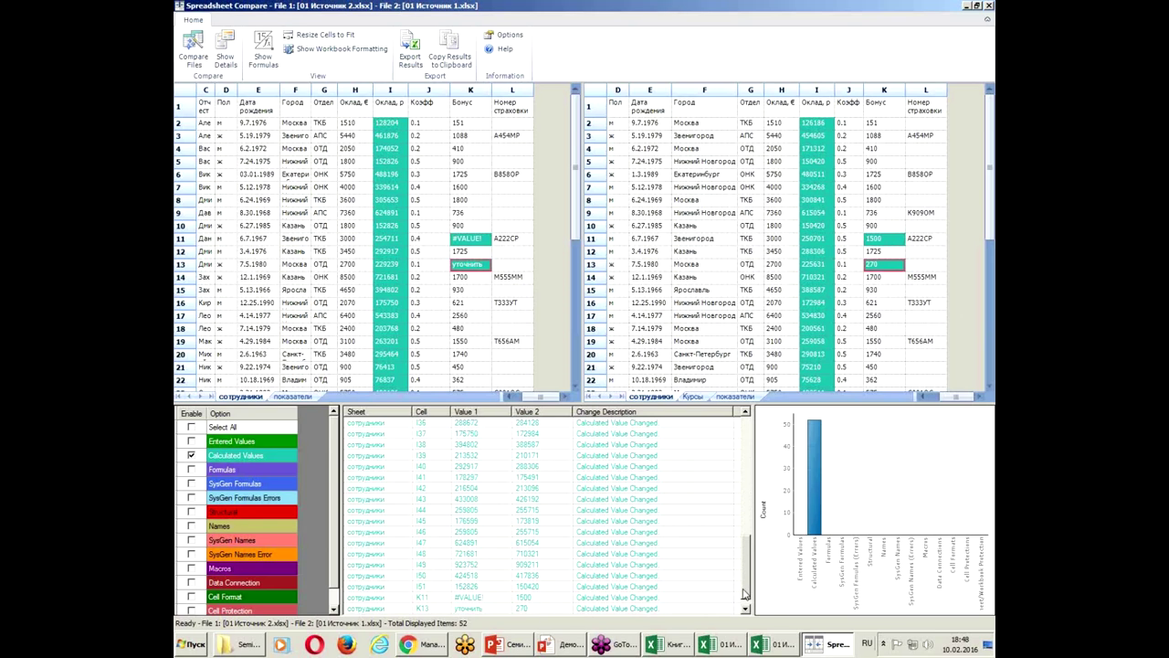
click(484, 598)
click(529, 609)
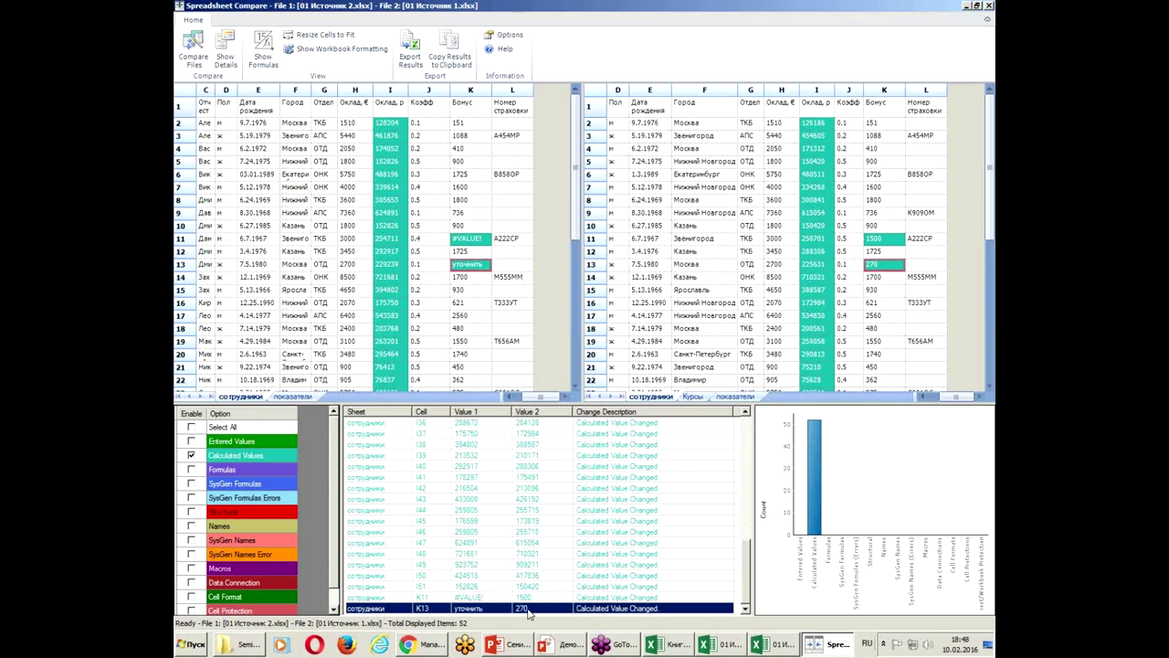
click(467, 270)
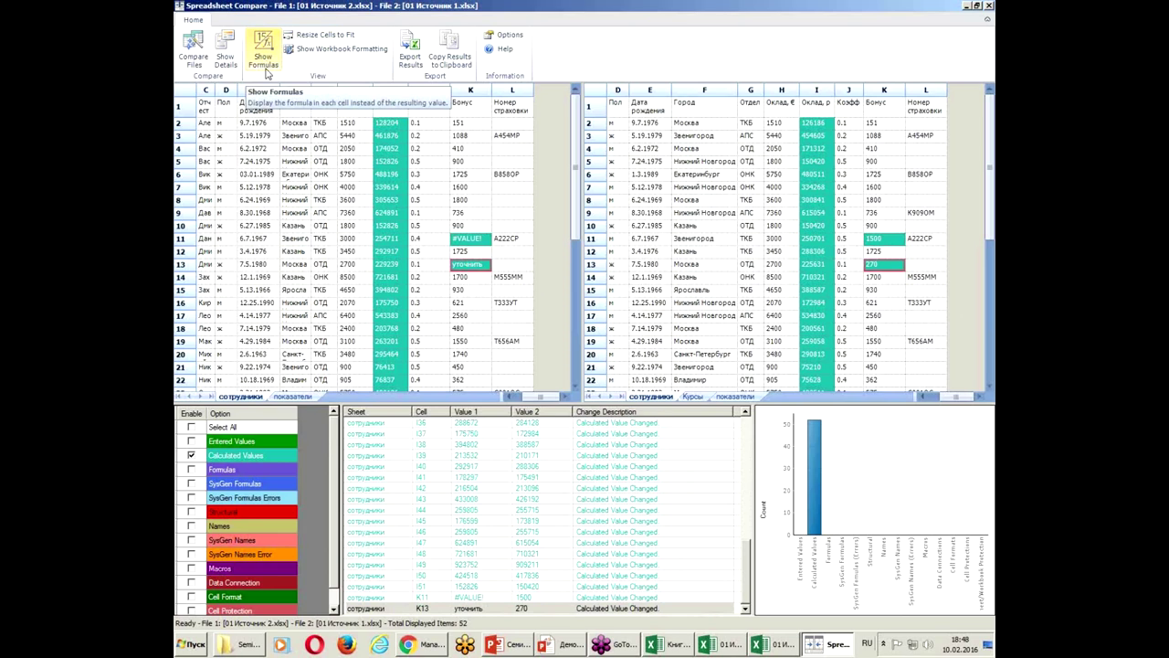
click(270, 69)
Show formulas, widen column I and enlarge rows 2 and 13 to read K13's =IFERROR formula
click(568, 396)
click(567, 397)
click(567, 396)
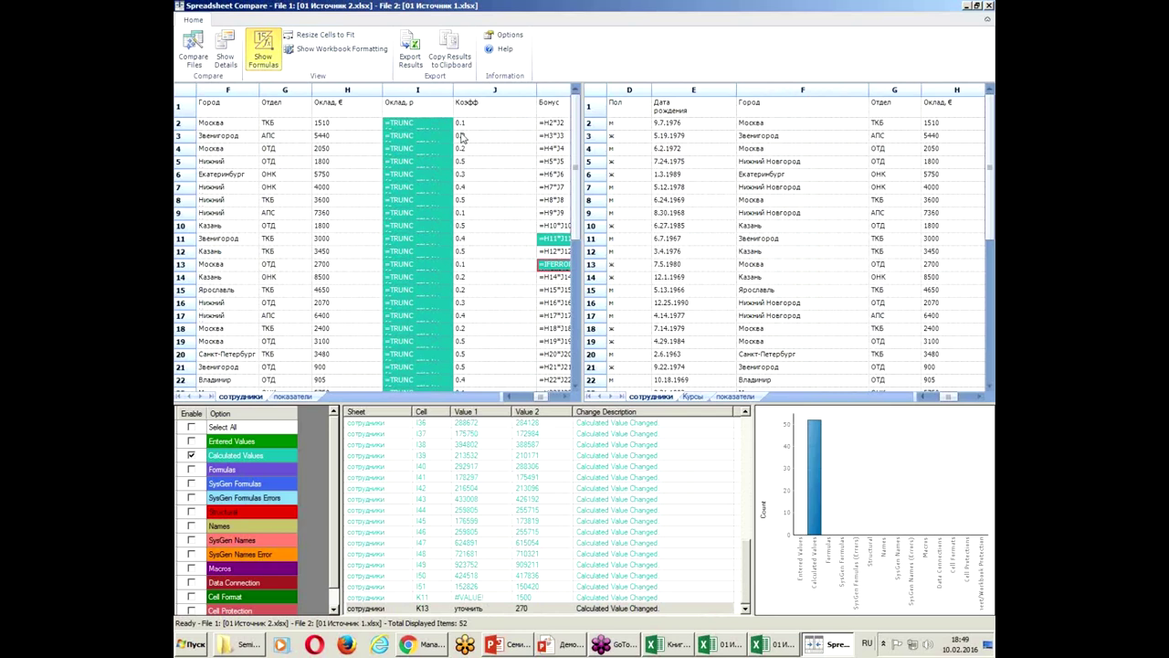
drag(452, 96, 473, 96)
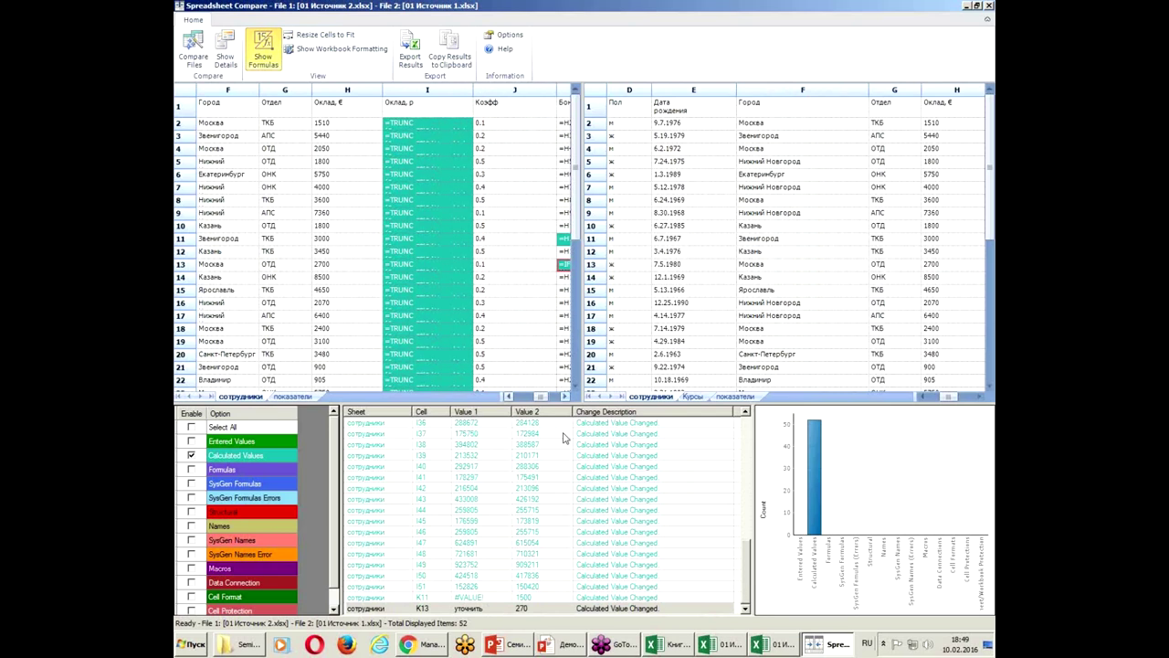
click(565, 396)
click(564, 397)
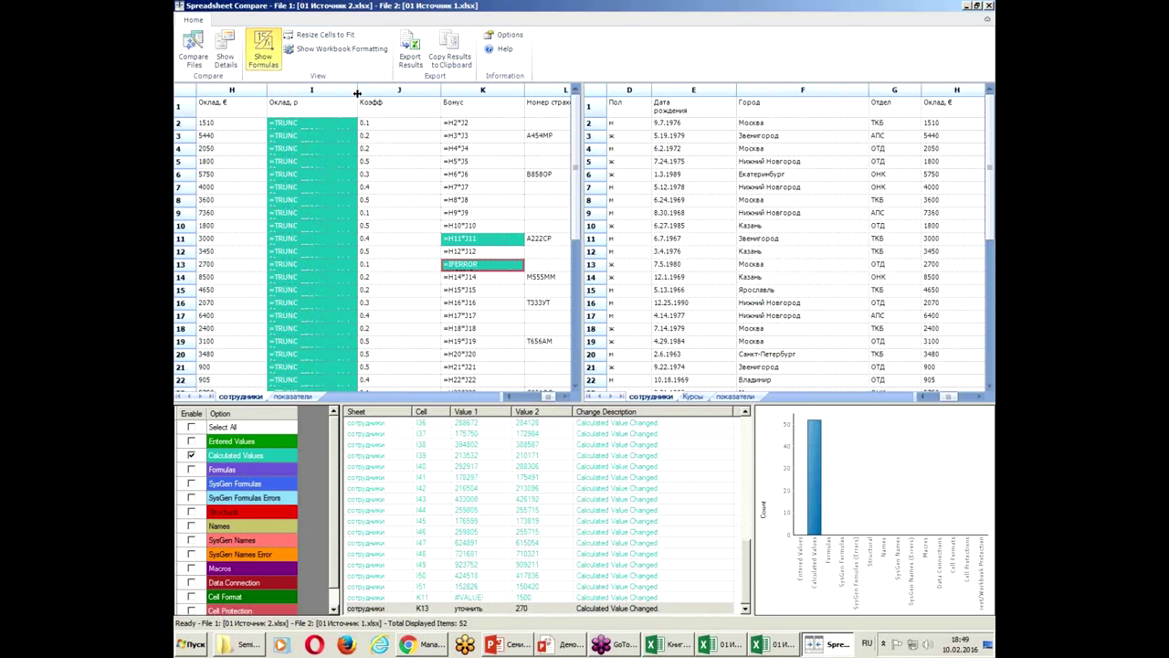
drag(360, 95, 376, 96)
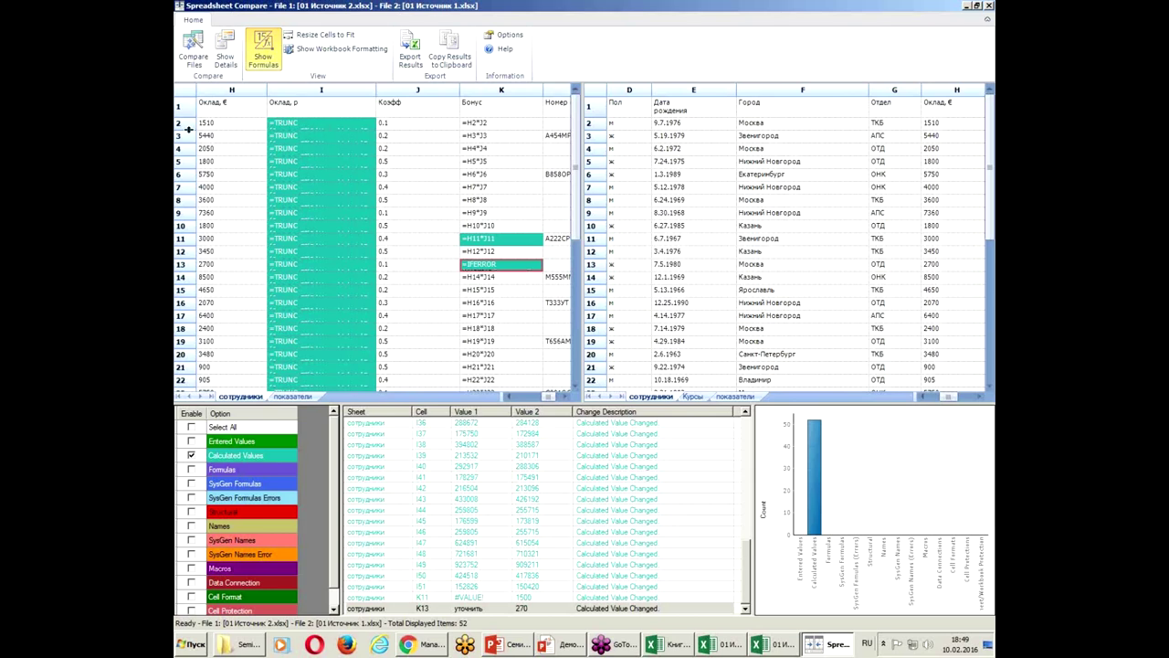
drag(188, 129, 188, 136)
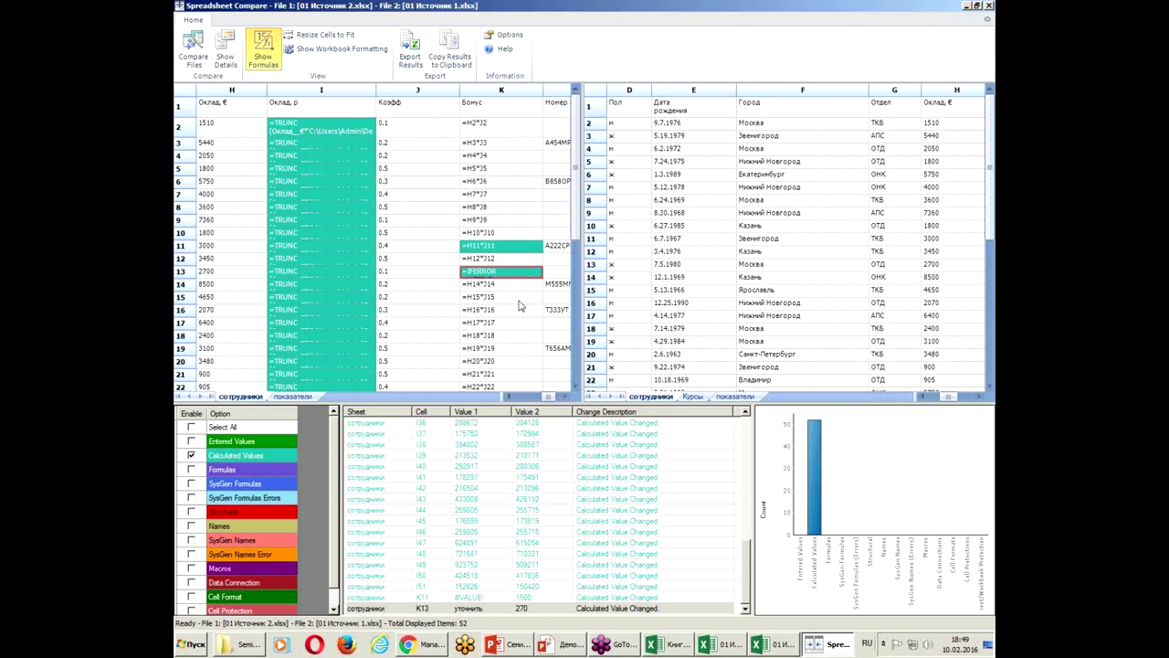
click(979, 399)
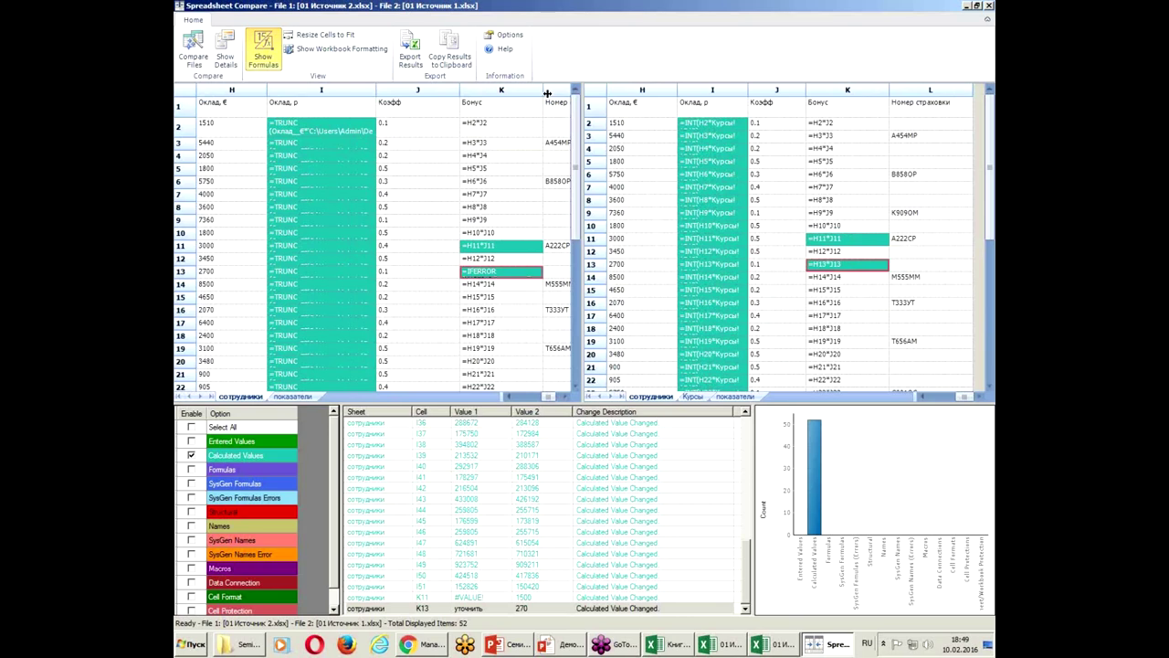
double_click(182, 288)
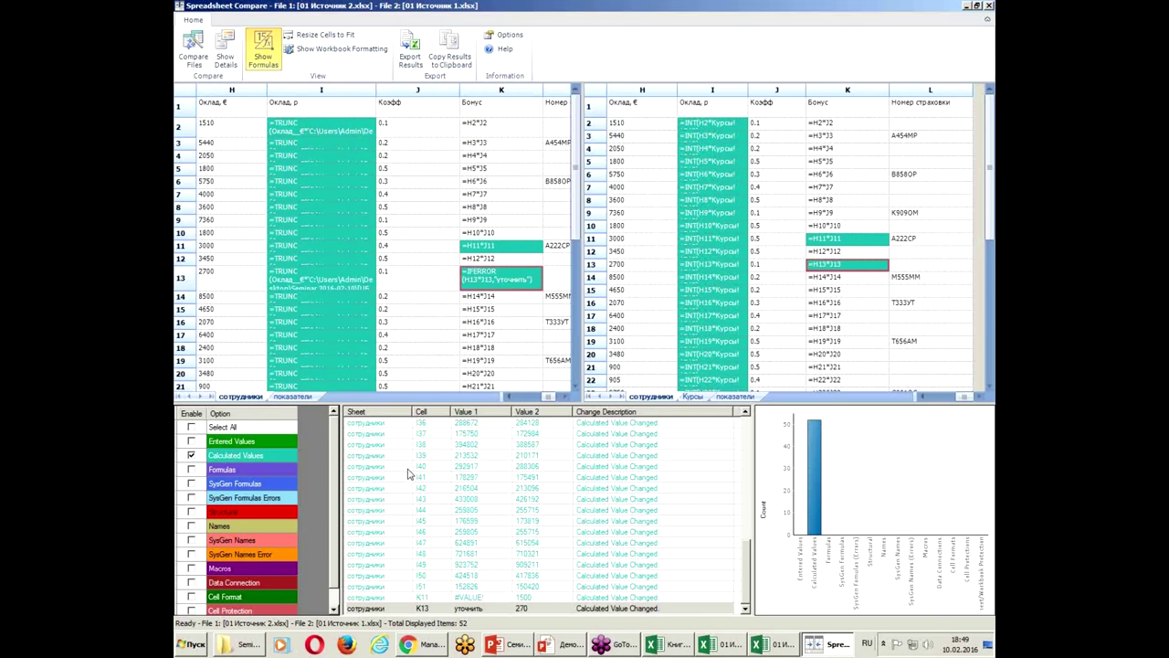
List the 54 Formulas differences, widen the second file's column I, and display its Курсы sheet
click(191, 470)
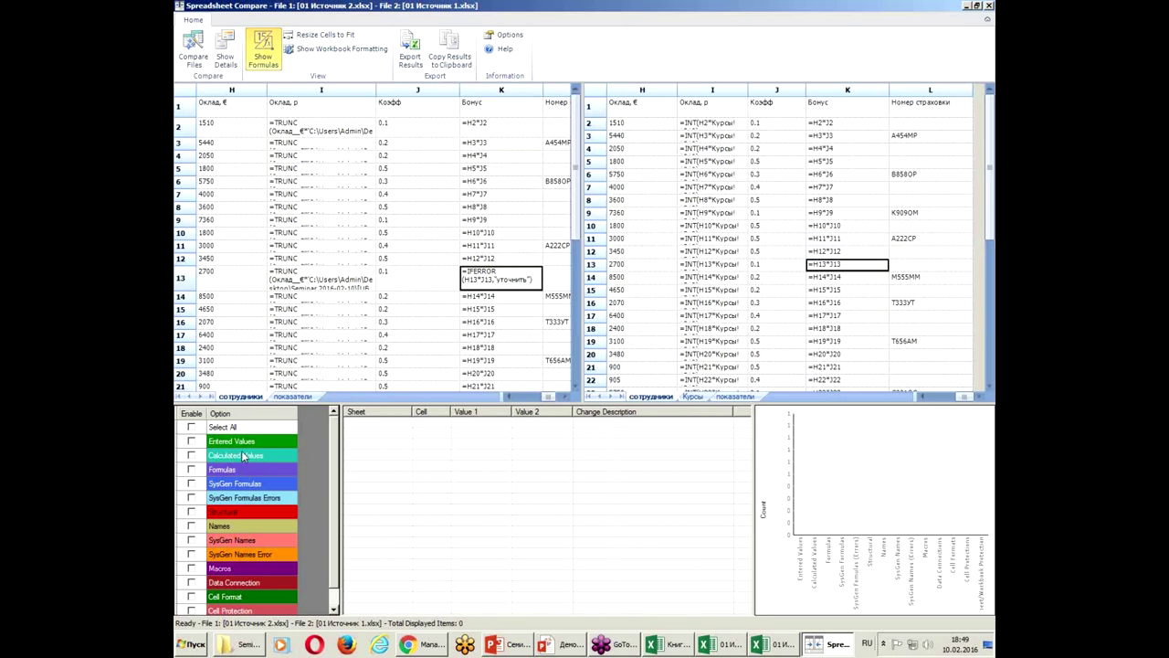
click(191, 470)
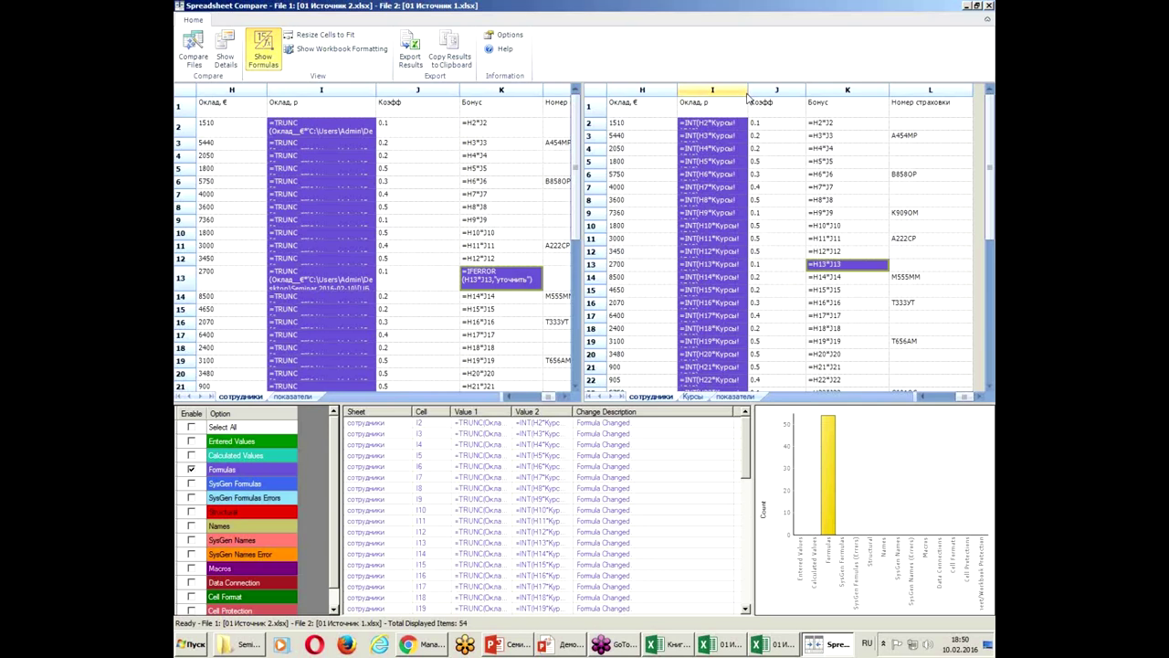
drag(747, 97, 791, 97)
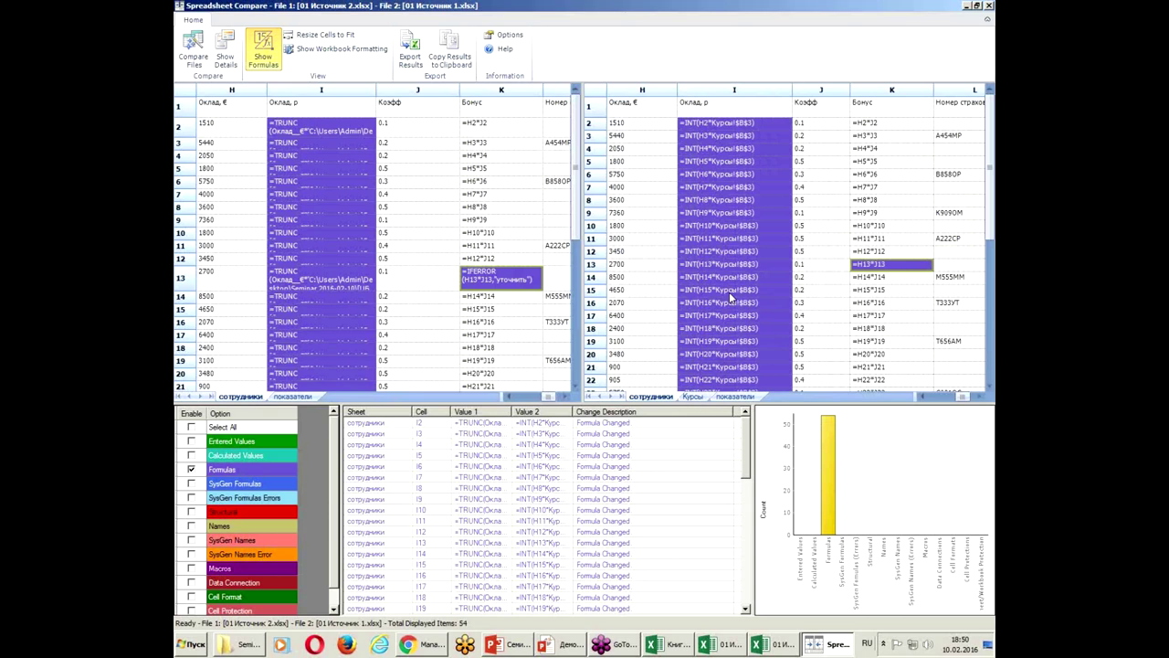
click(692, 398)
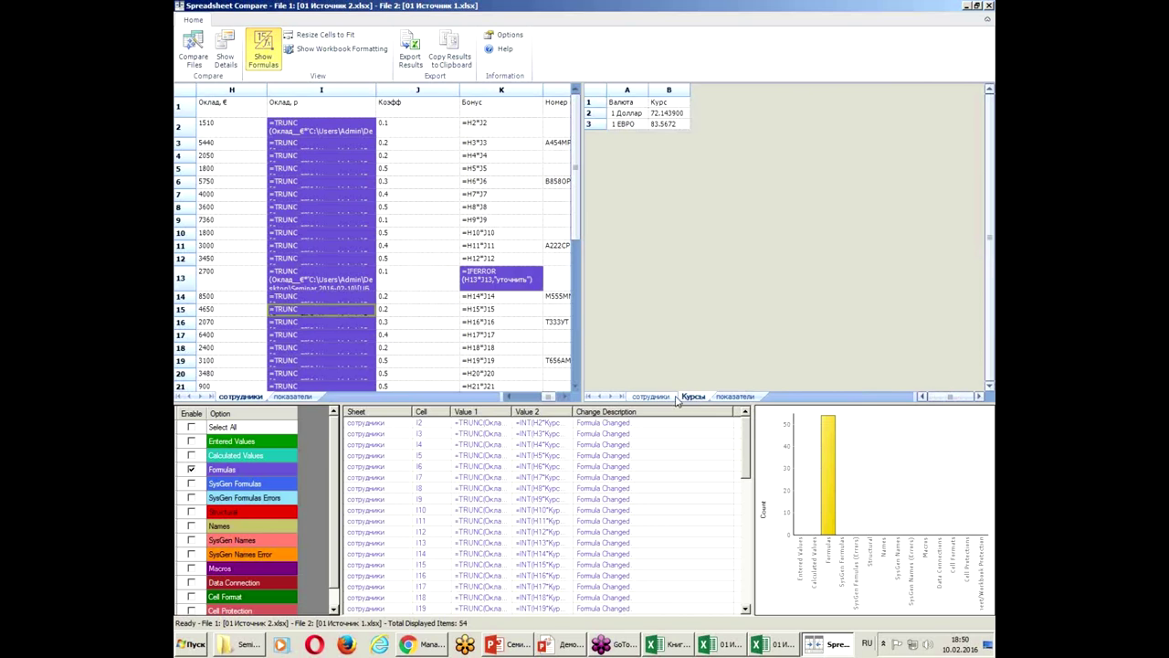
Return to сотрудники, check formulas in I11 and I13, widen the first file's column I, uncheck Formulas
click(652, 398)
click(349, 246)
click(321, 288)
drag(376, 90, 473, 90)
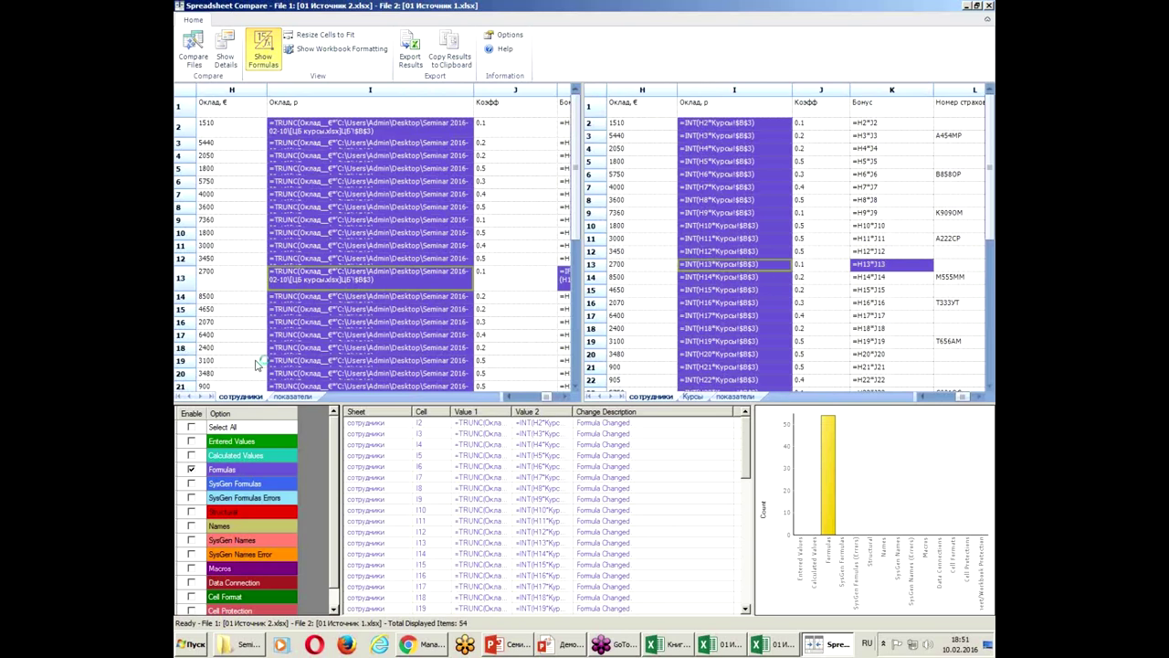
click(191, 470)
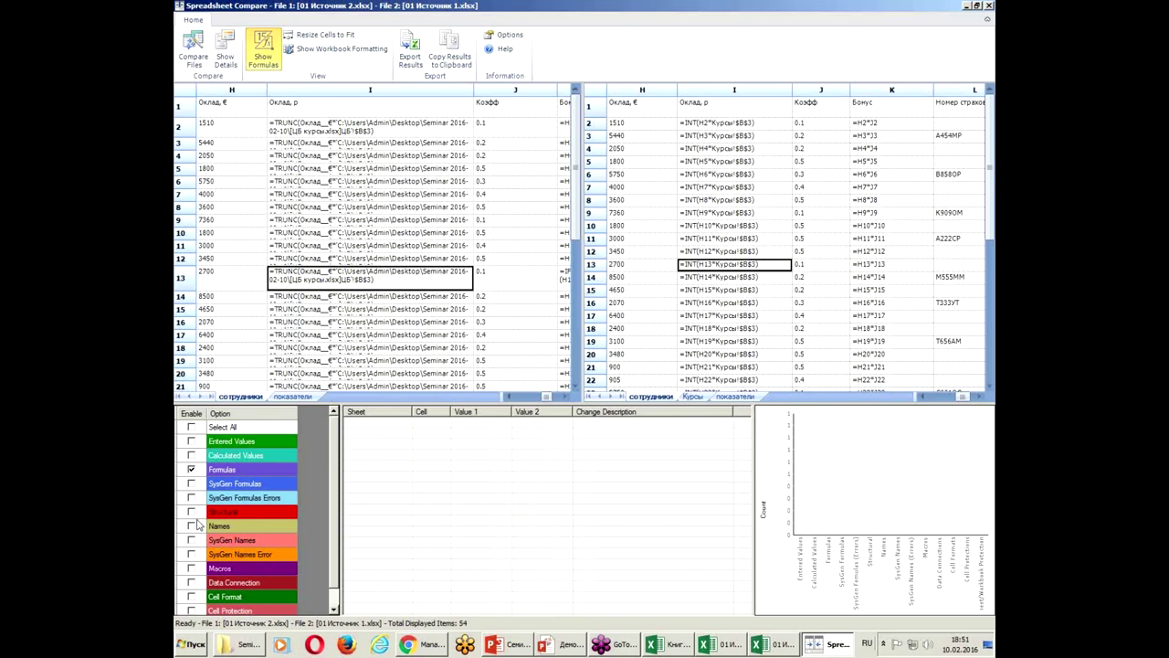
Enable Structural differences and open the Курсы sheet added at position 2 in the second file
click(191, 512)
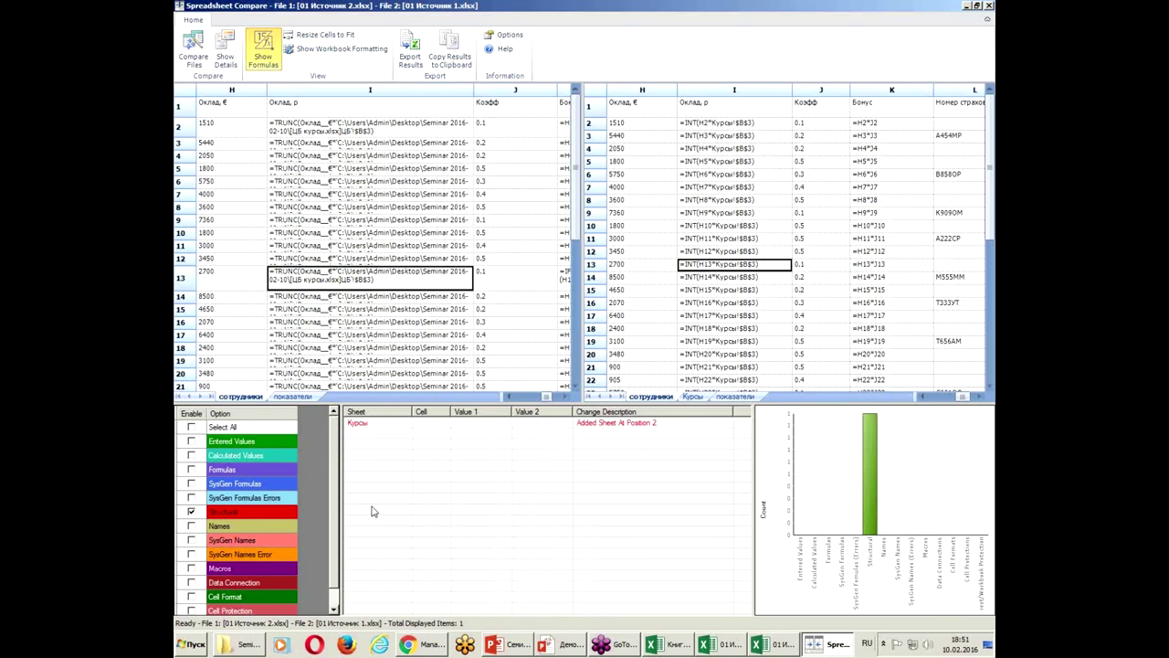
click(366, 424)
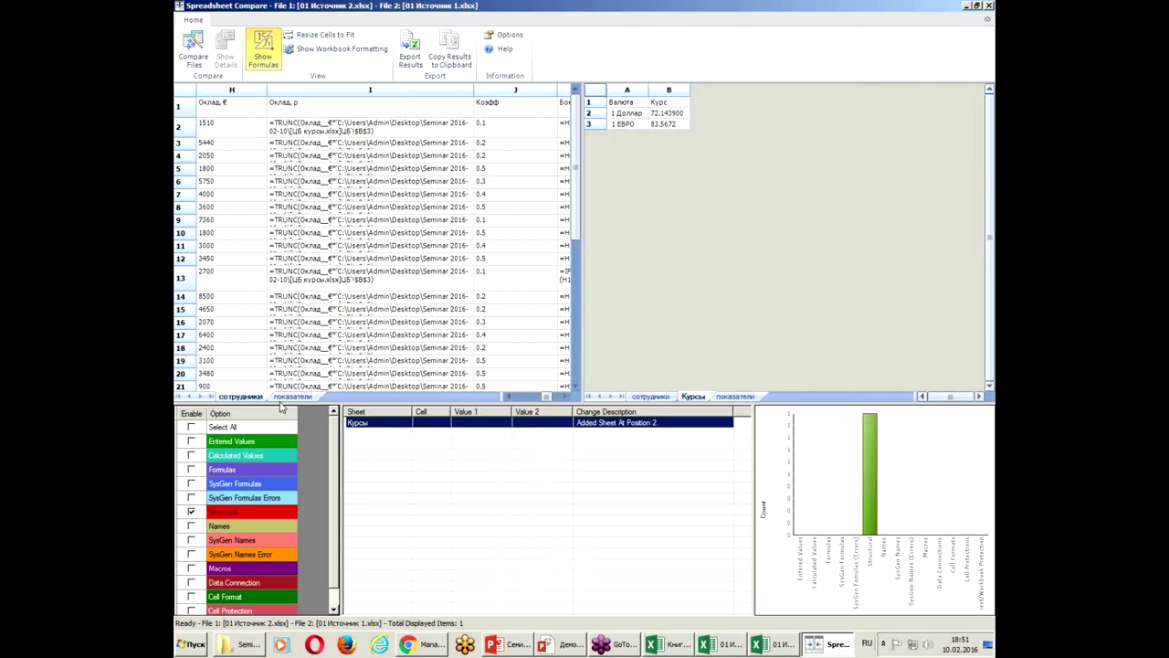
click(669, 413)
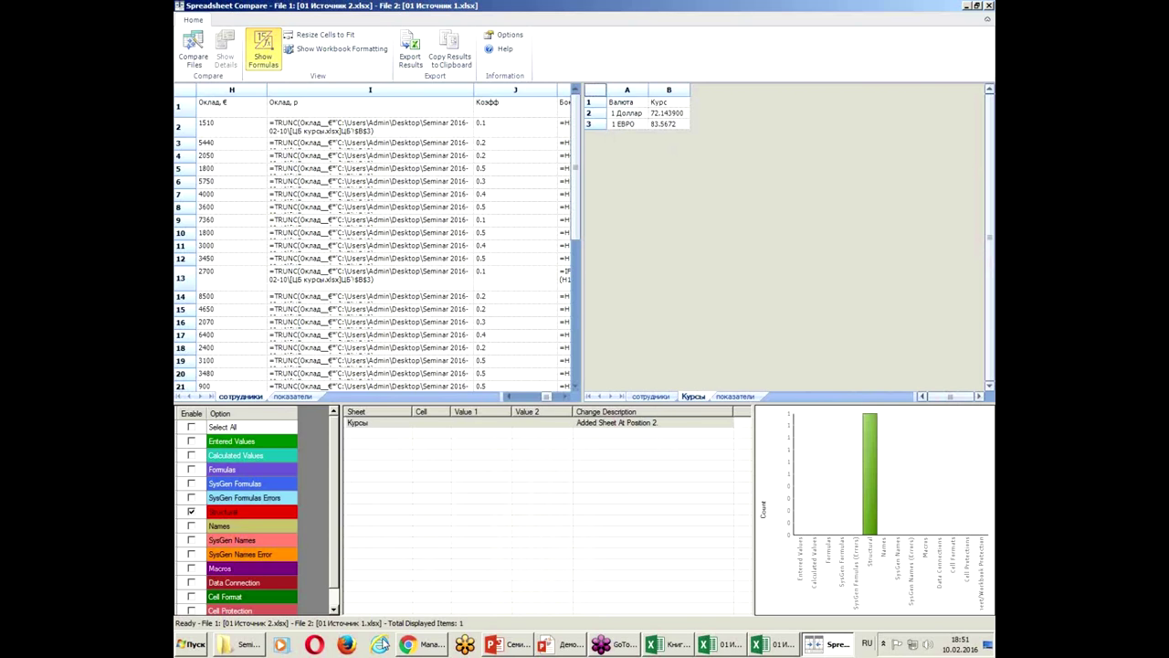
Enable Names to list the 11 deleted named items, widen the Cell column, and show values again
click(191, 527)
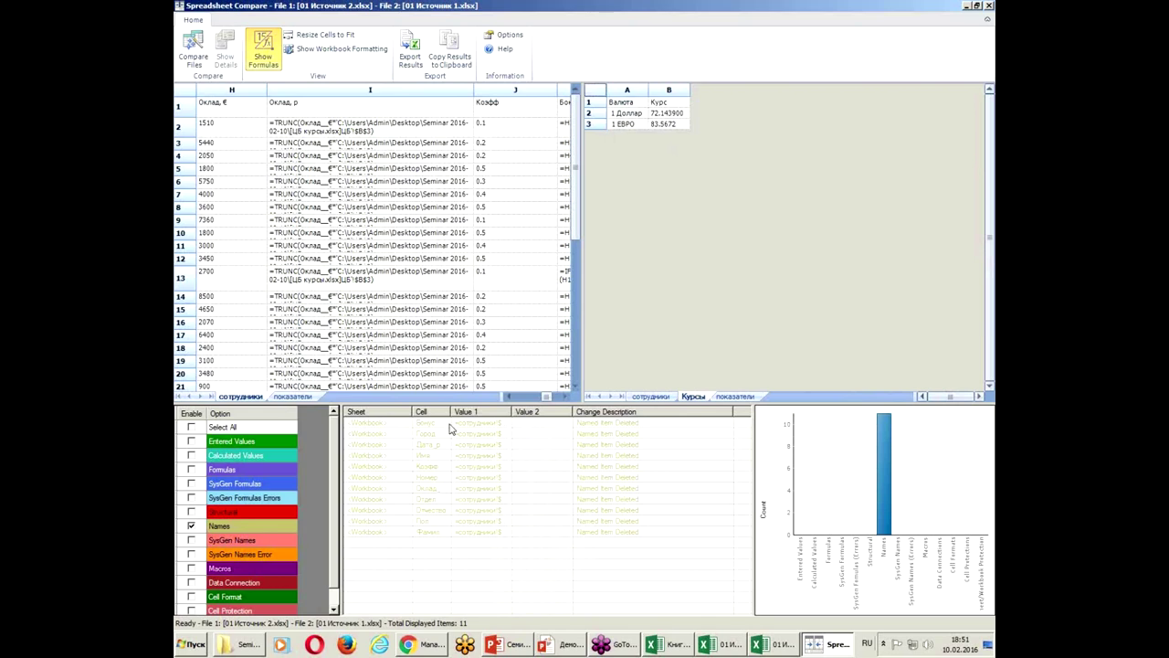
drag(449, 412, 463, 413)
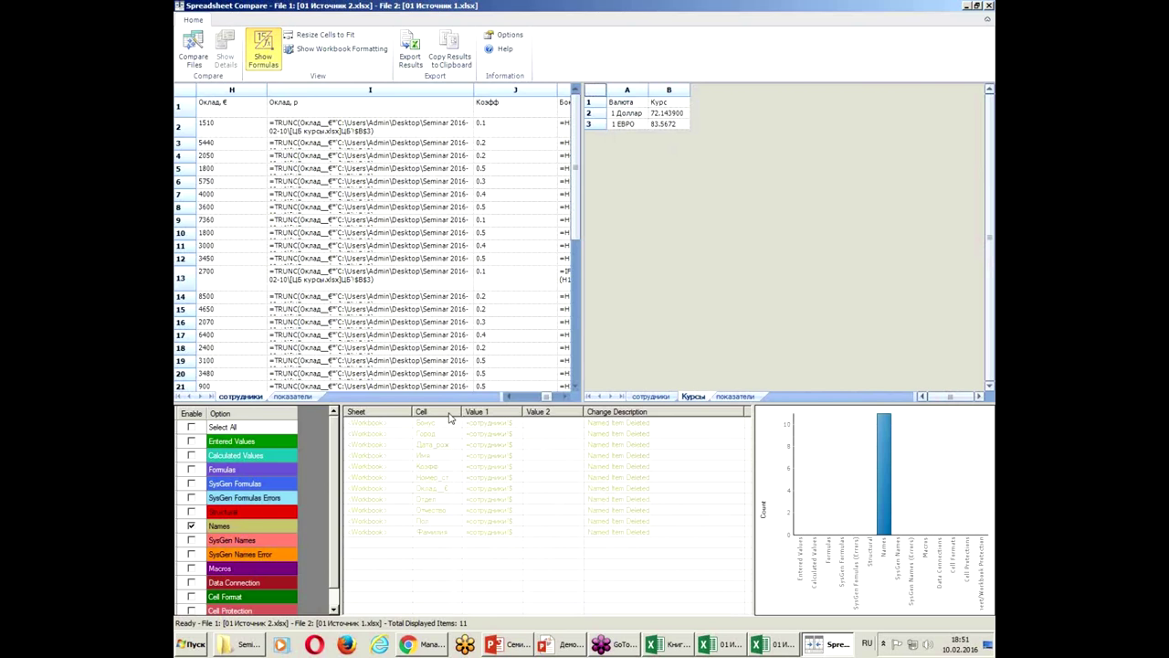
click(265, 56)
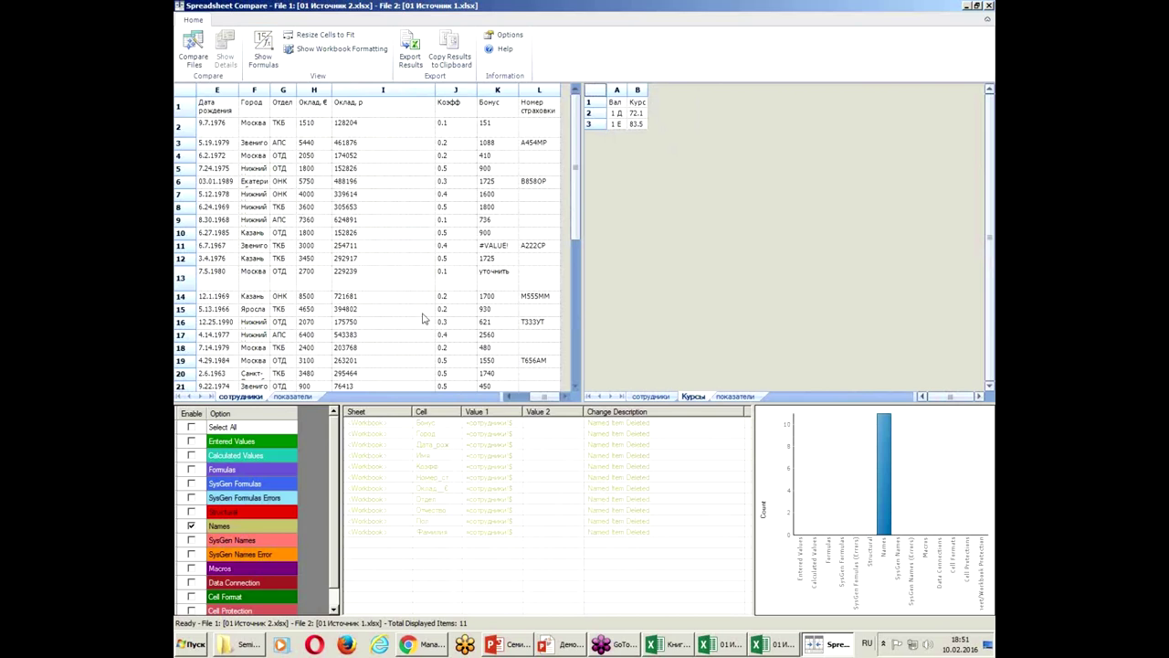
Compare B2's COUNTA formulas on both показатели sheets with column B and Value 1 widened, then uncheck Names
click(348, 247)
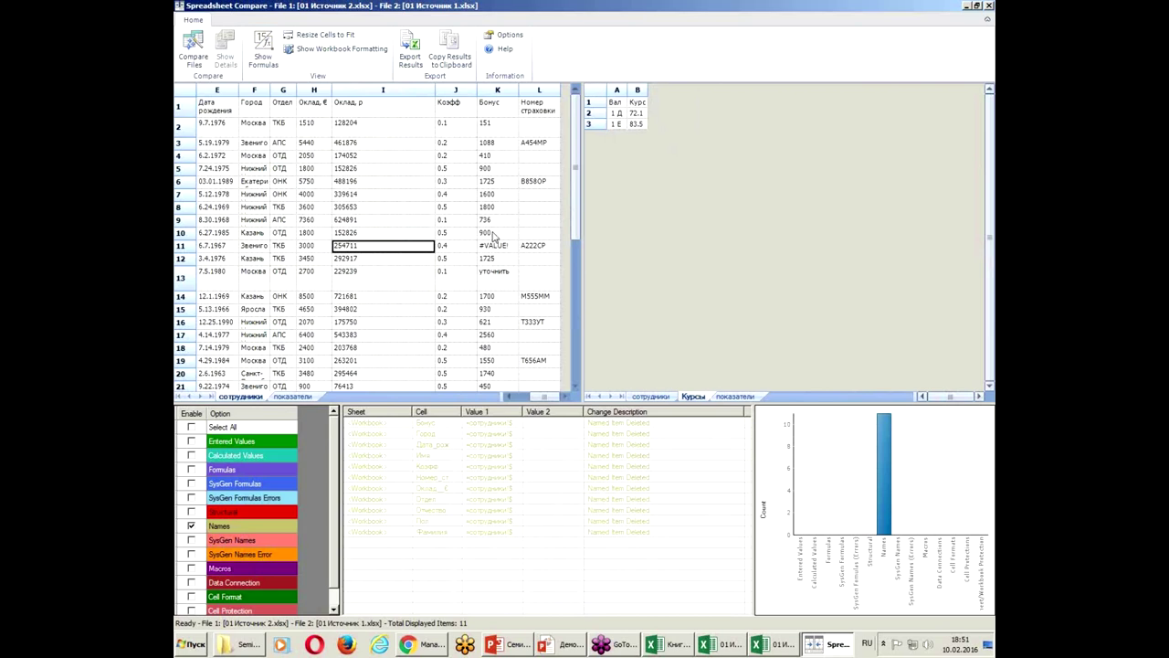
click(292, 396)
click(256, 113)
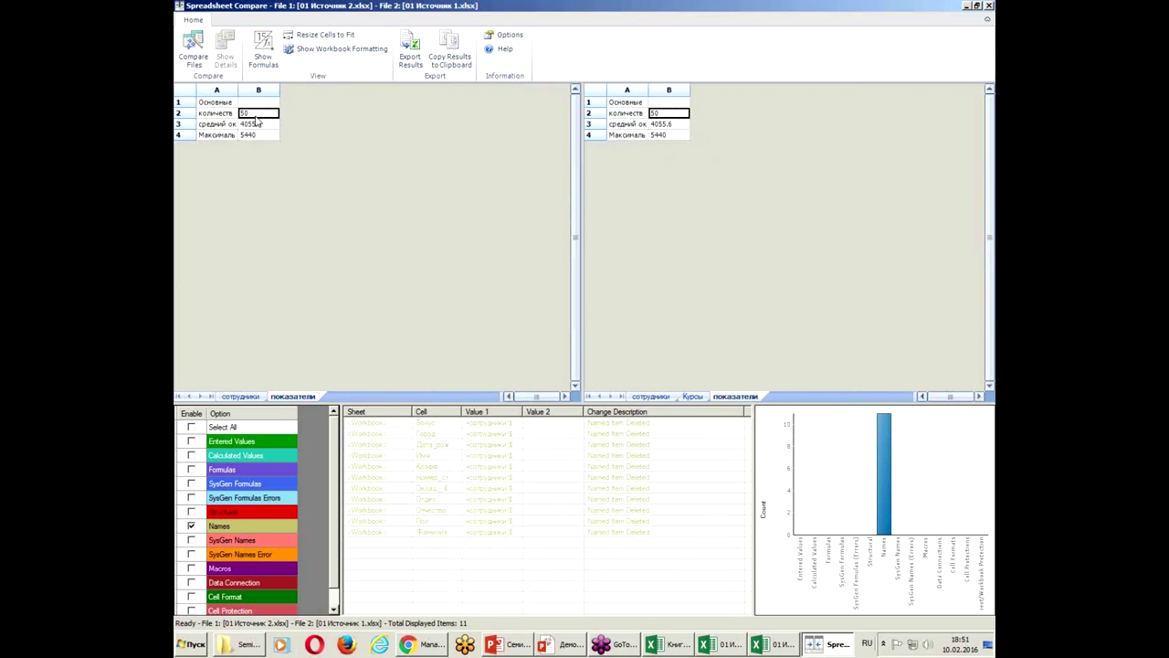
click(265, 53)
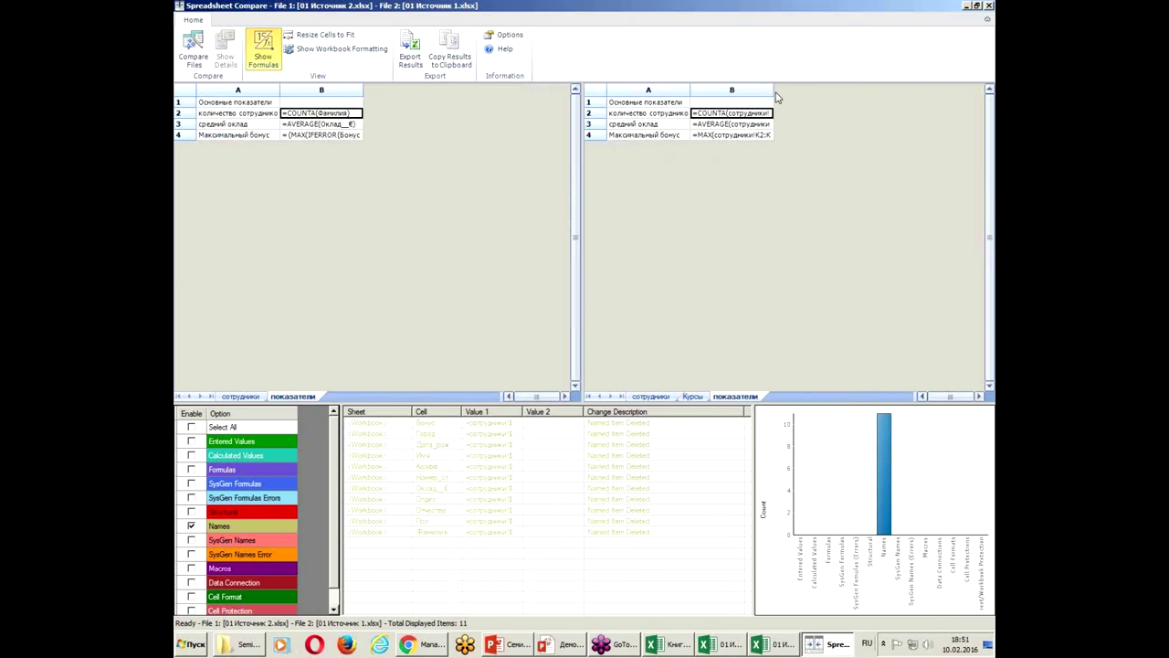
drag(774, 91, 839, 92)
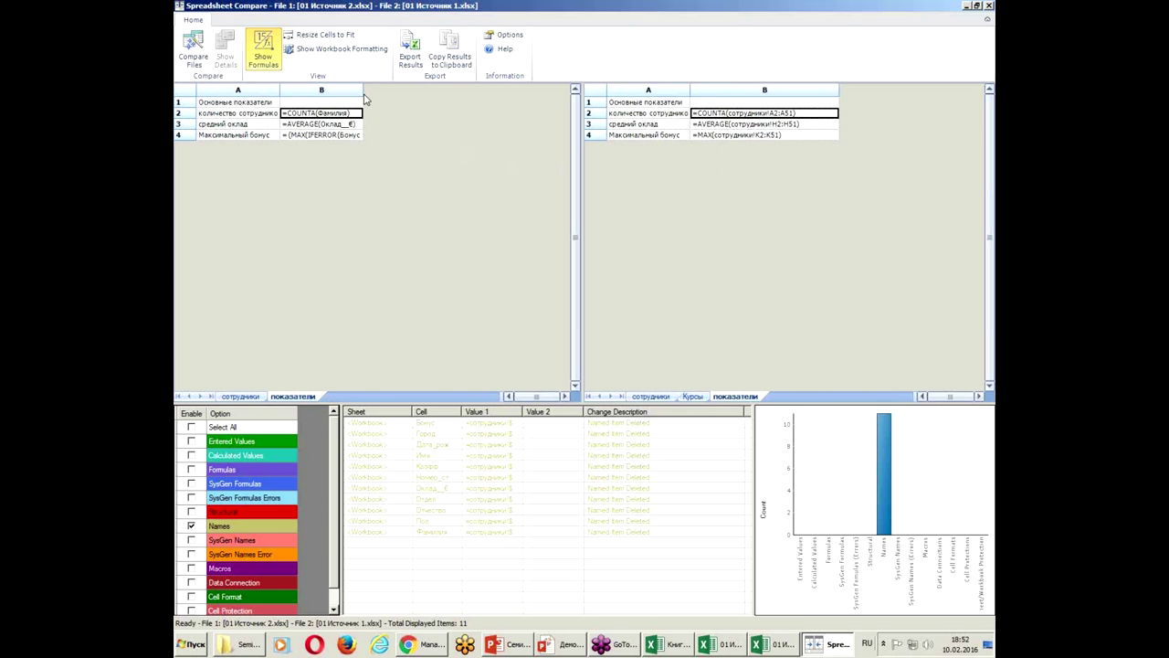
drag(364, 93, 411, 95)
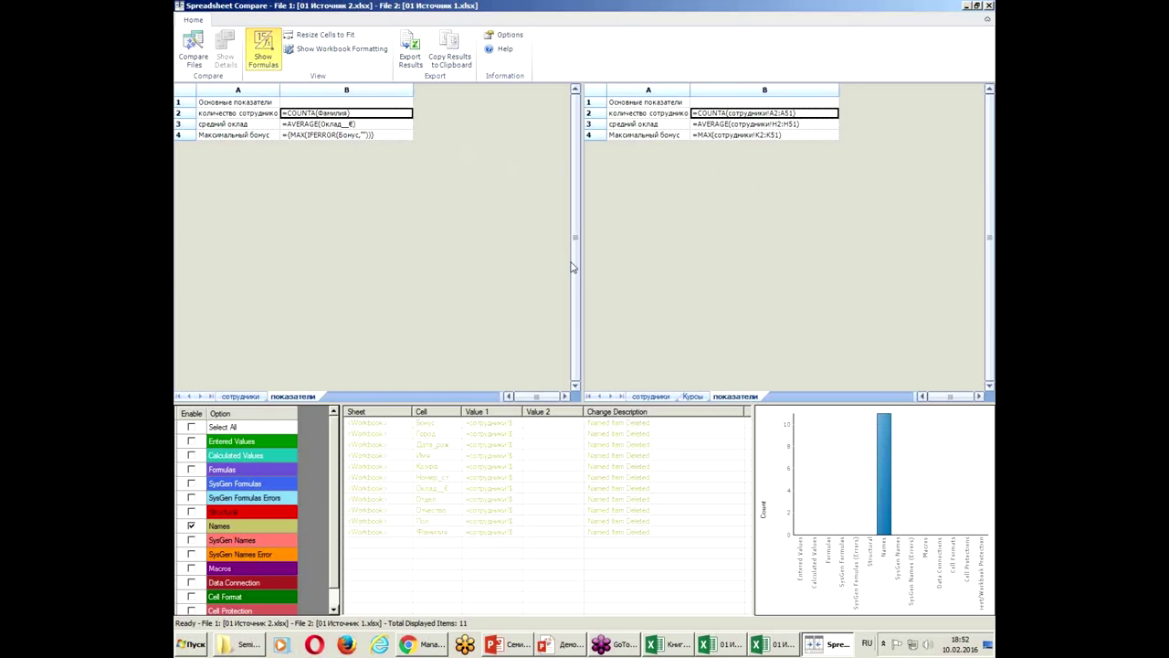
drag(524, 412, 555, 412)
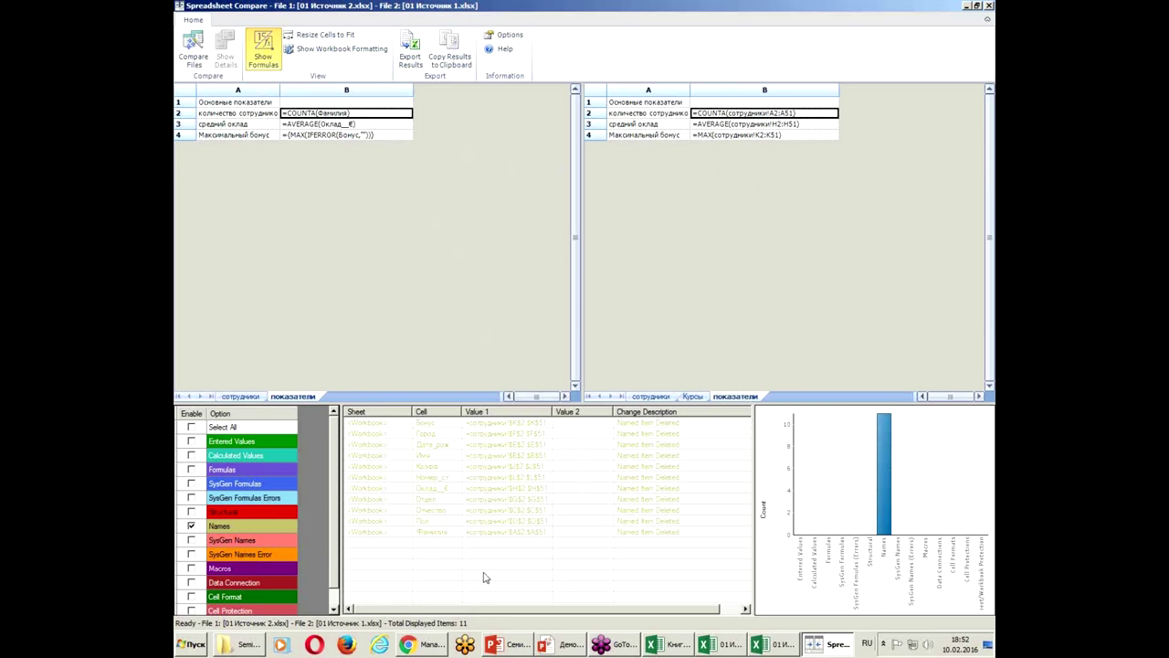
click(191, 527)
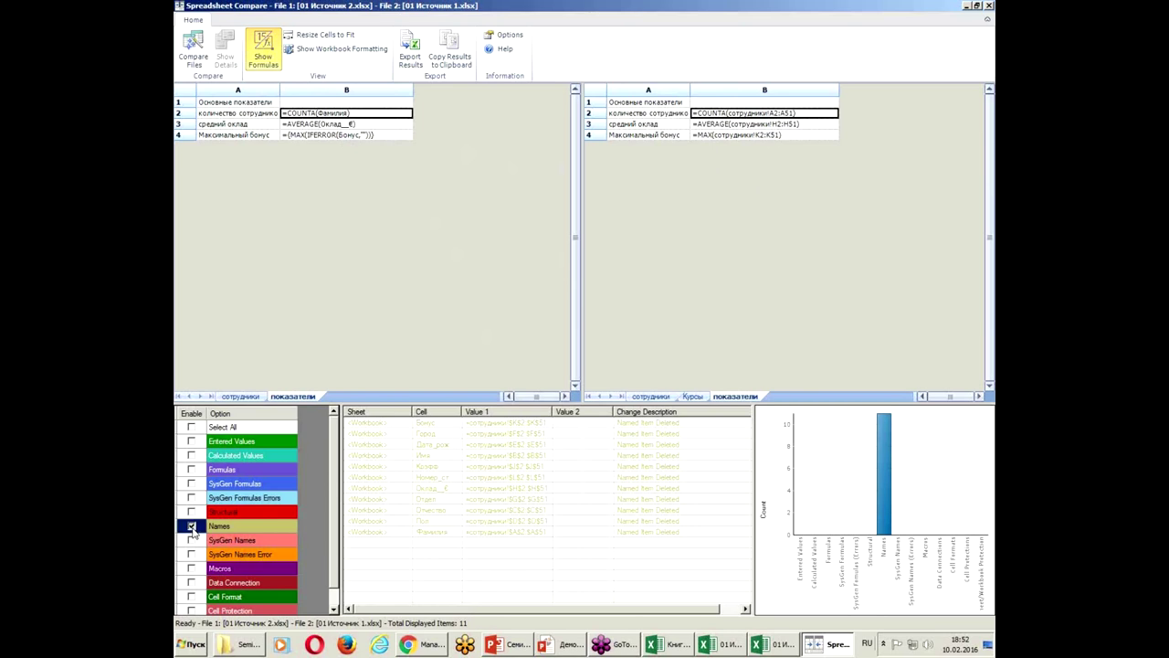
Toggle data connection differences on and off, then list the cell formatting differences
click(191, 585)
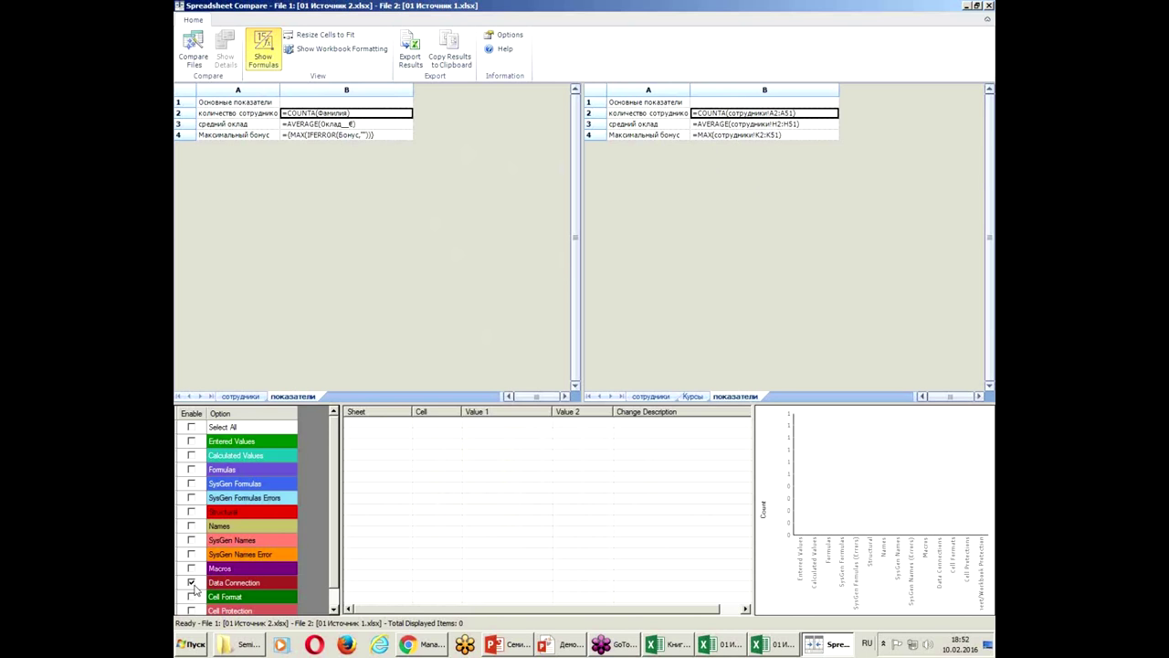
click(192, 583)
click(262, 58)
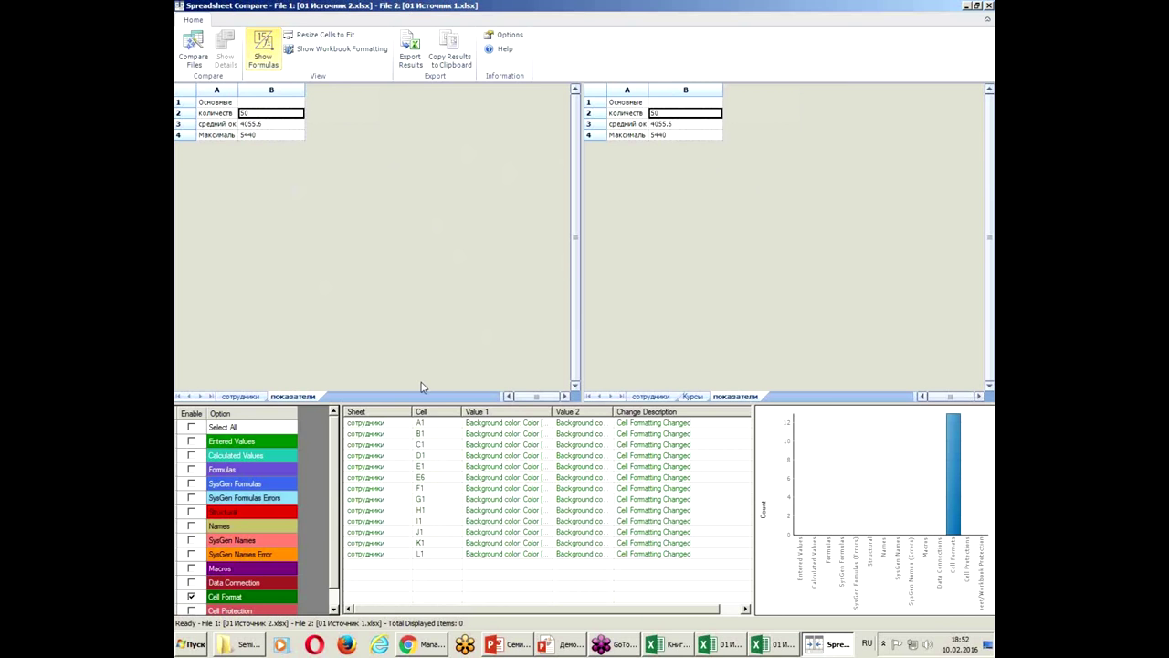
Jump to the E6, I1, C1, H1 and E1 formatting differences, then bring up 01 Источник 2
click(440, 481)
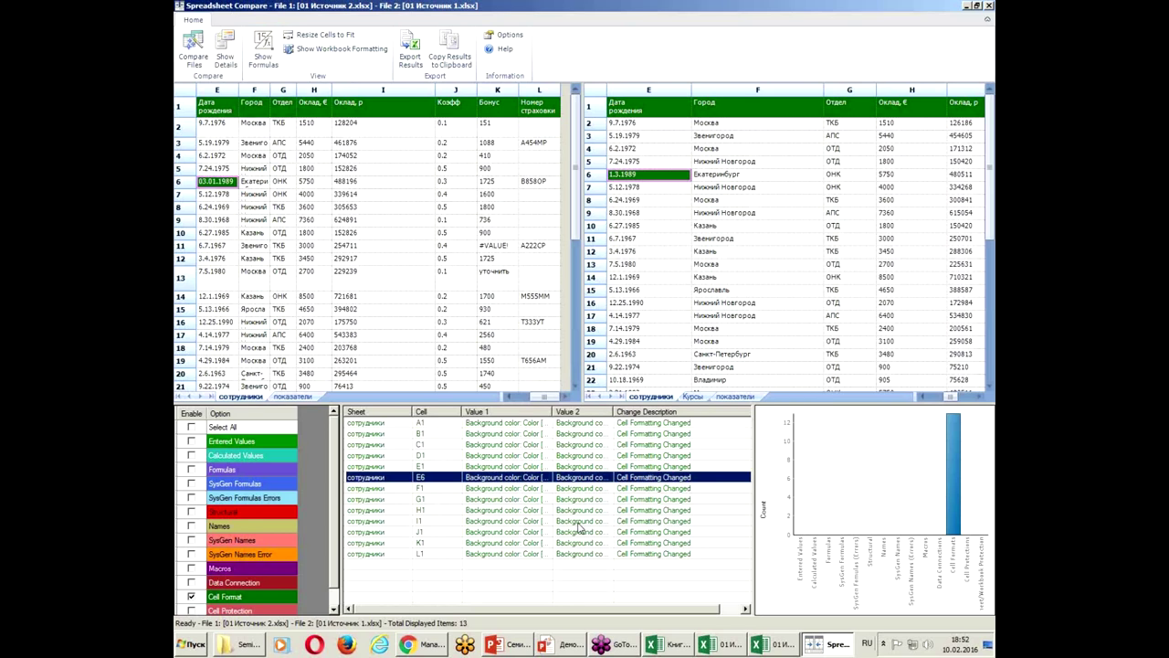
click(577, 524)
click(453, 448)
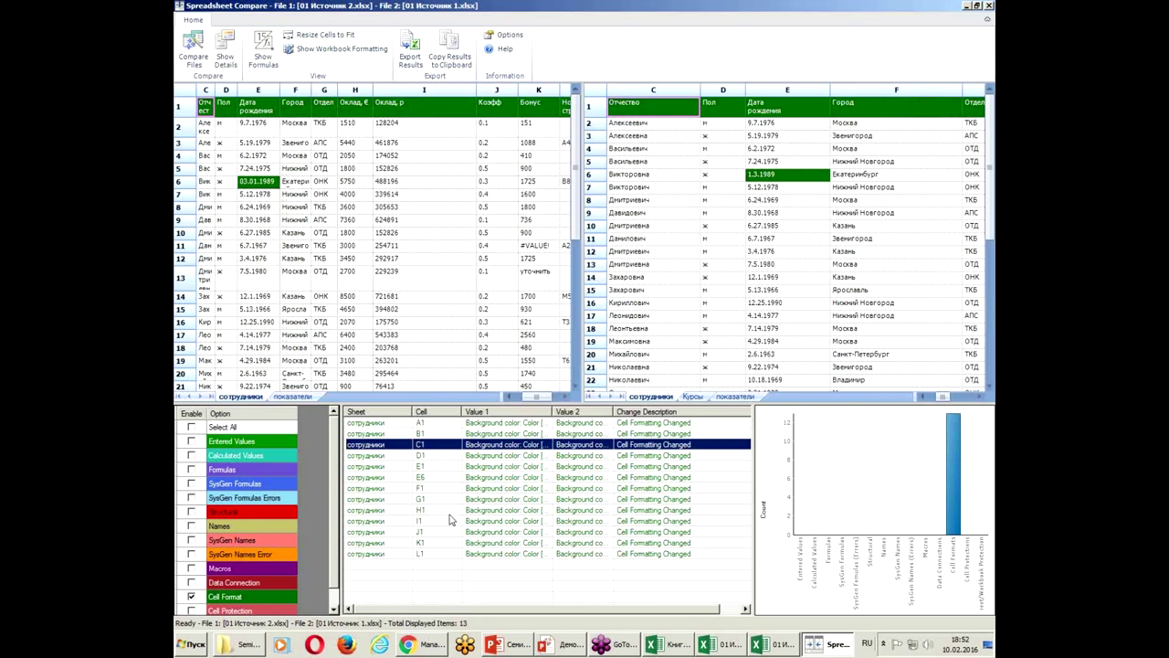
click(449, 512)
click(518, 468)
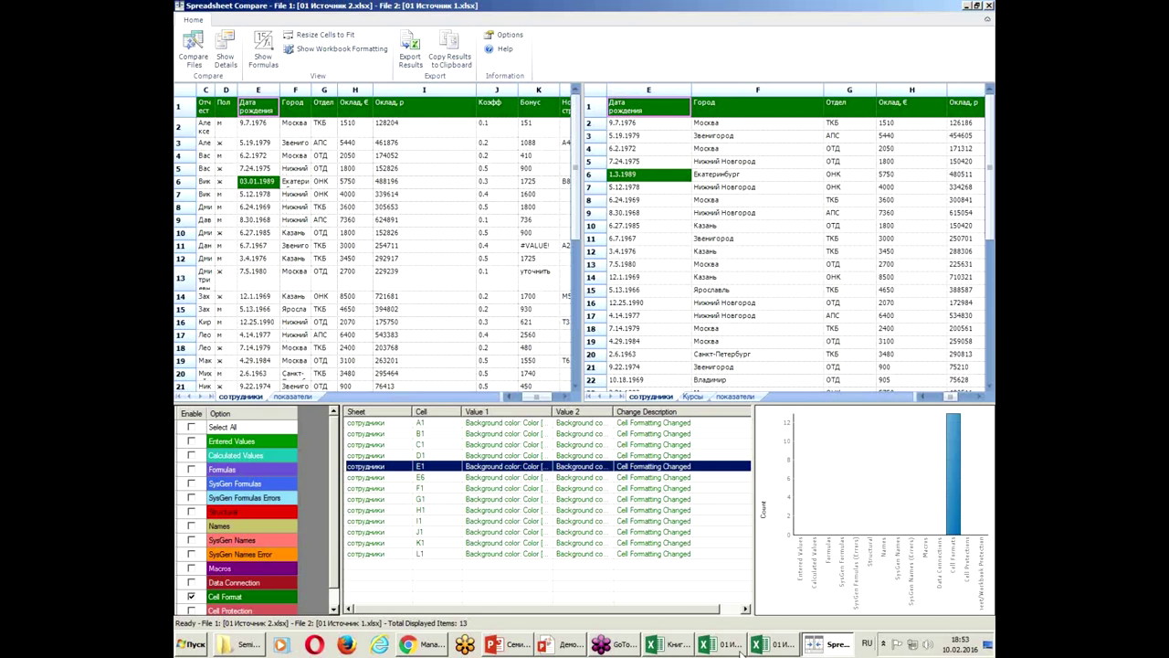
click(740, 647)
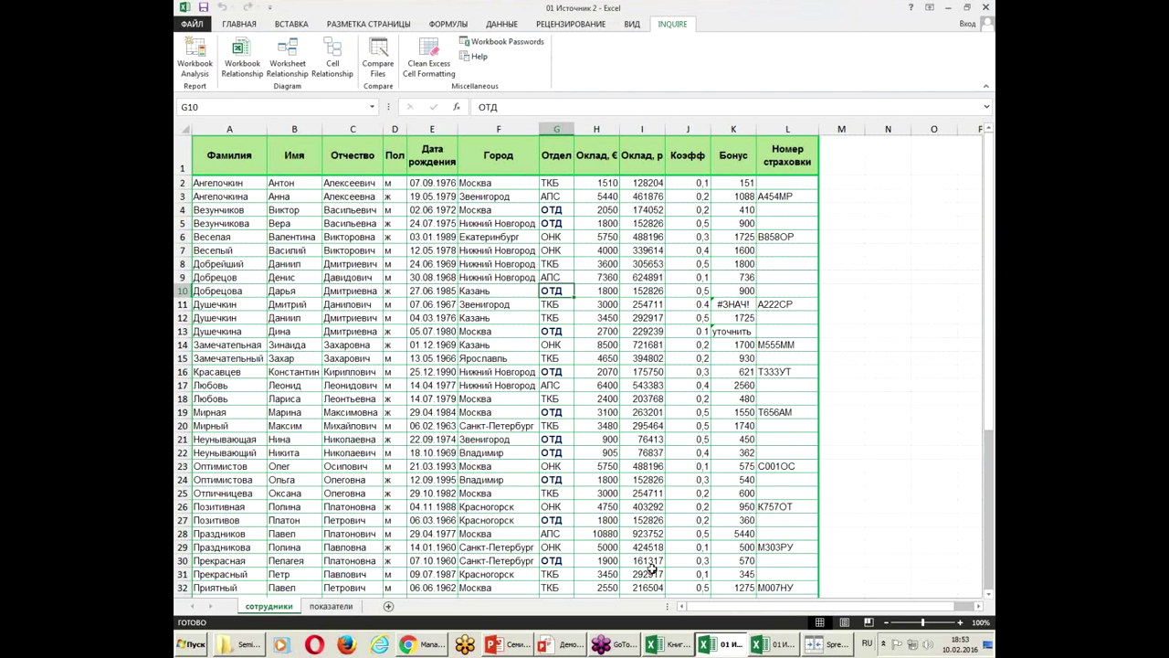
Inspect the header fill colour on the сотрудники sheet of 01 Источник 1
click(775, 645)
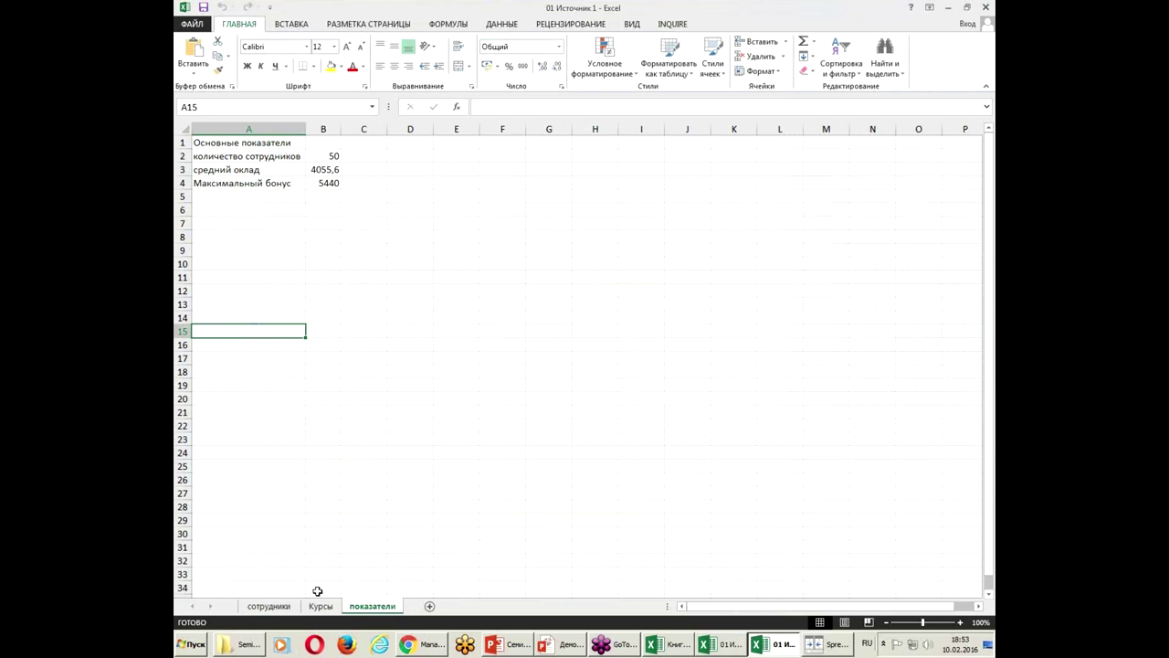
click(287, 608)
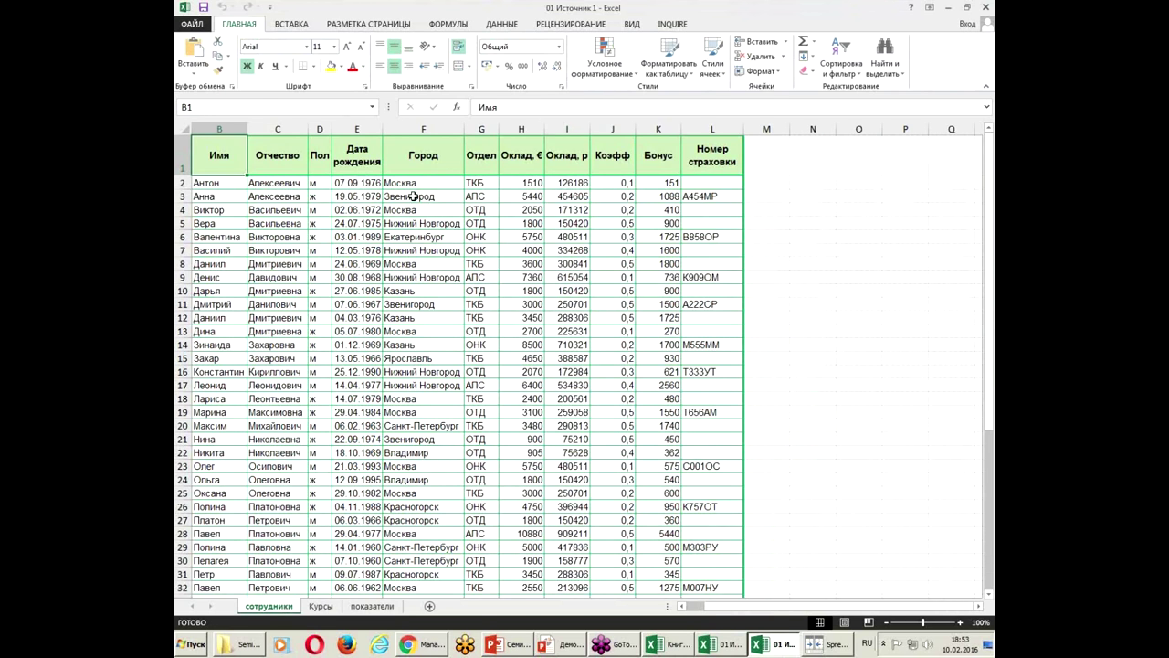
click(343, 70)
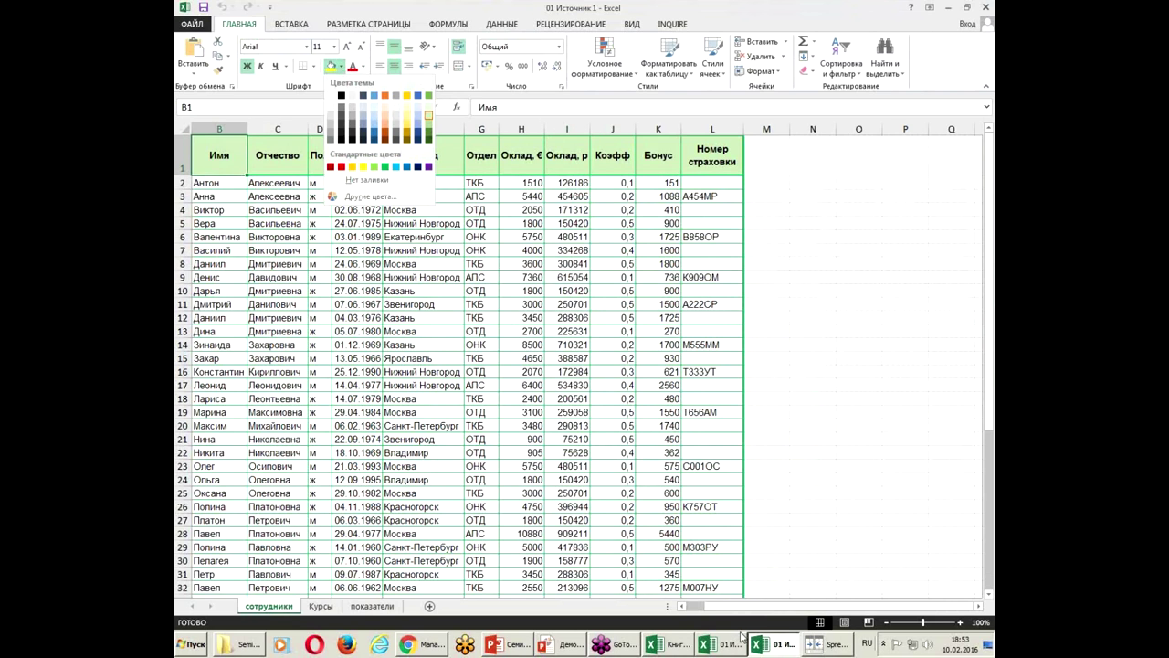
Check header B1's fill colour in 01 Источник 2 without changing it, then return to Spreadsheet Compare
click(738, 643)
click(280, 163)
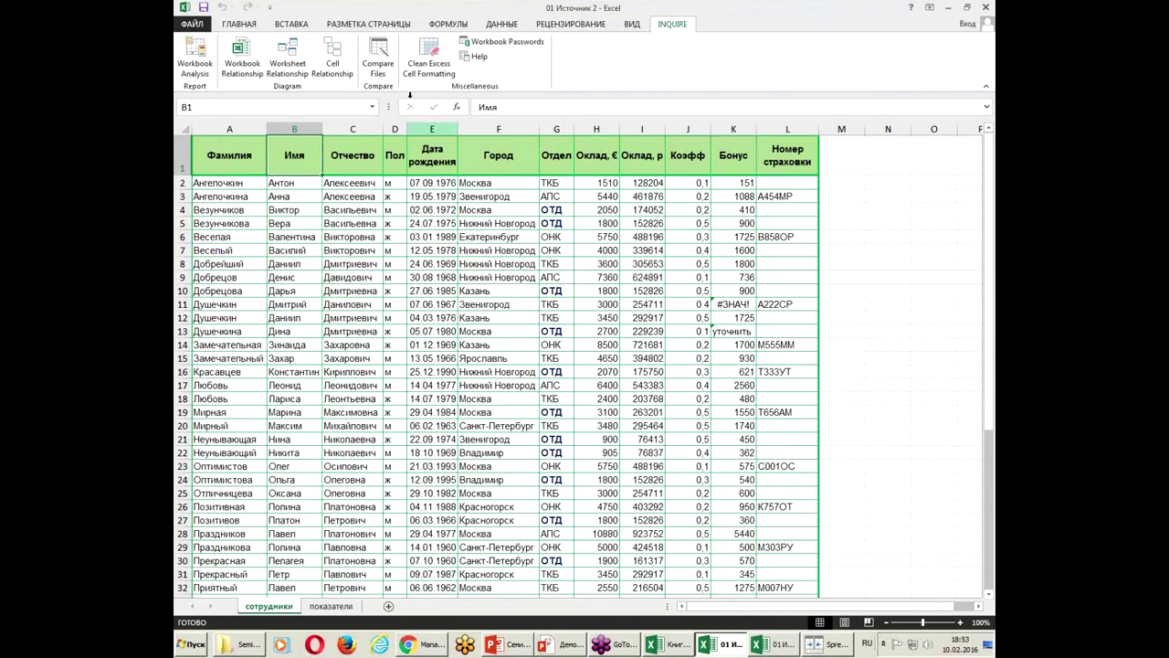
scroll(270, 46, up, 7)
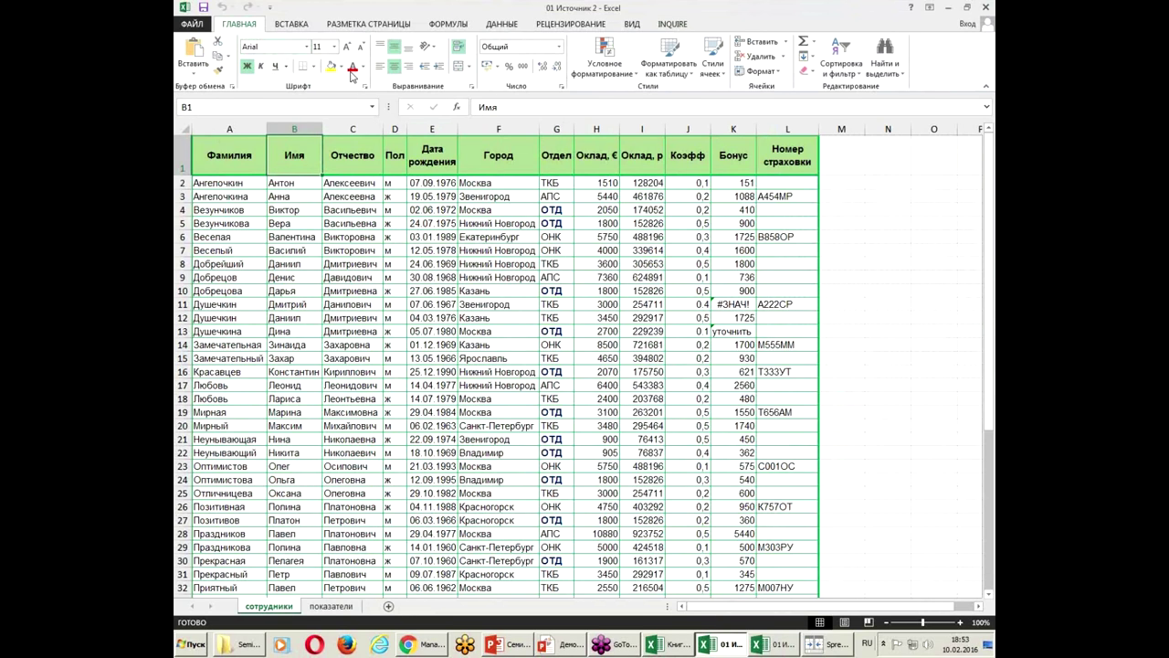
click(341, 67)
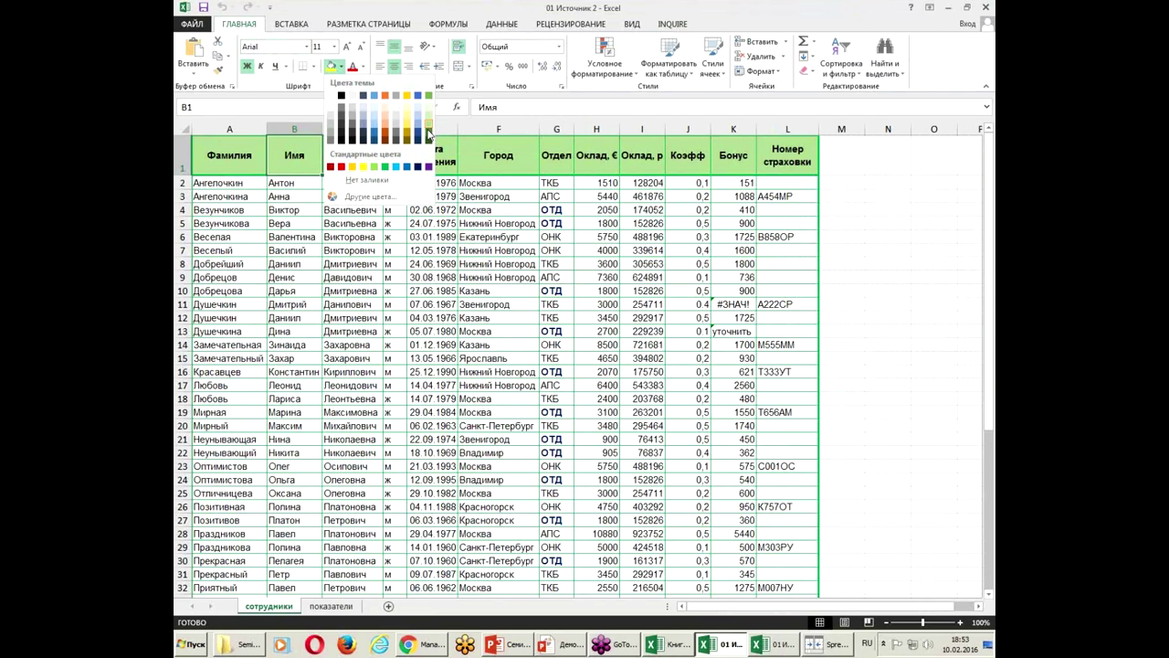
key(Escape)
mouse_move(656, 649)
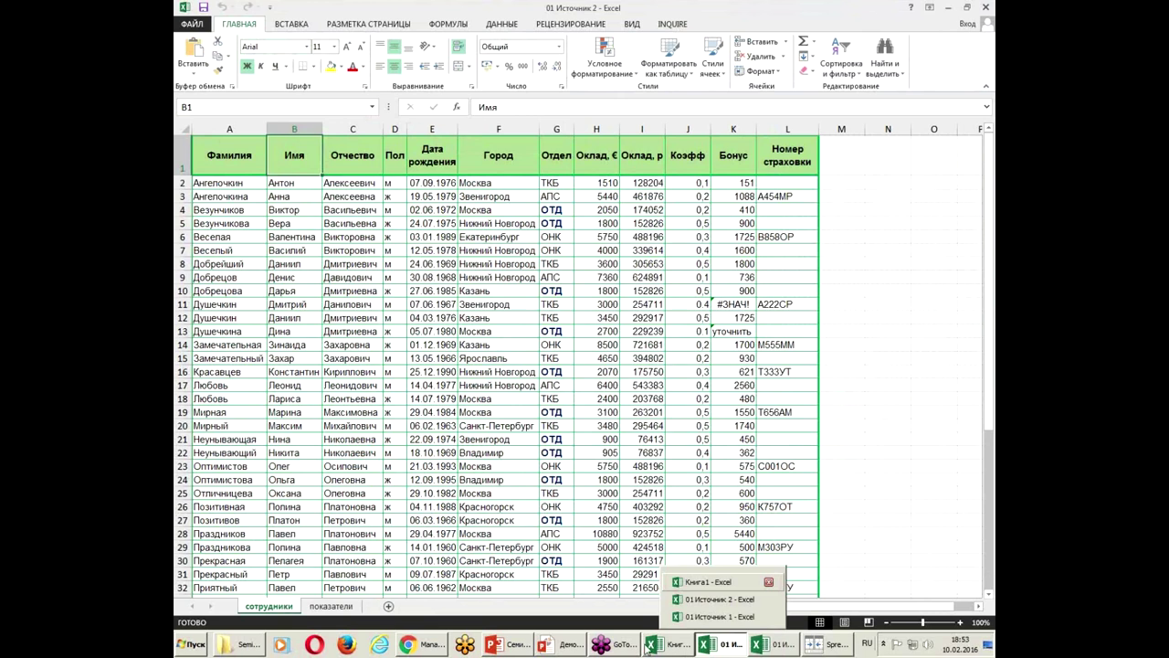
click(825, 651)
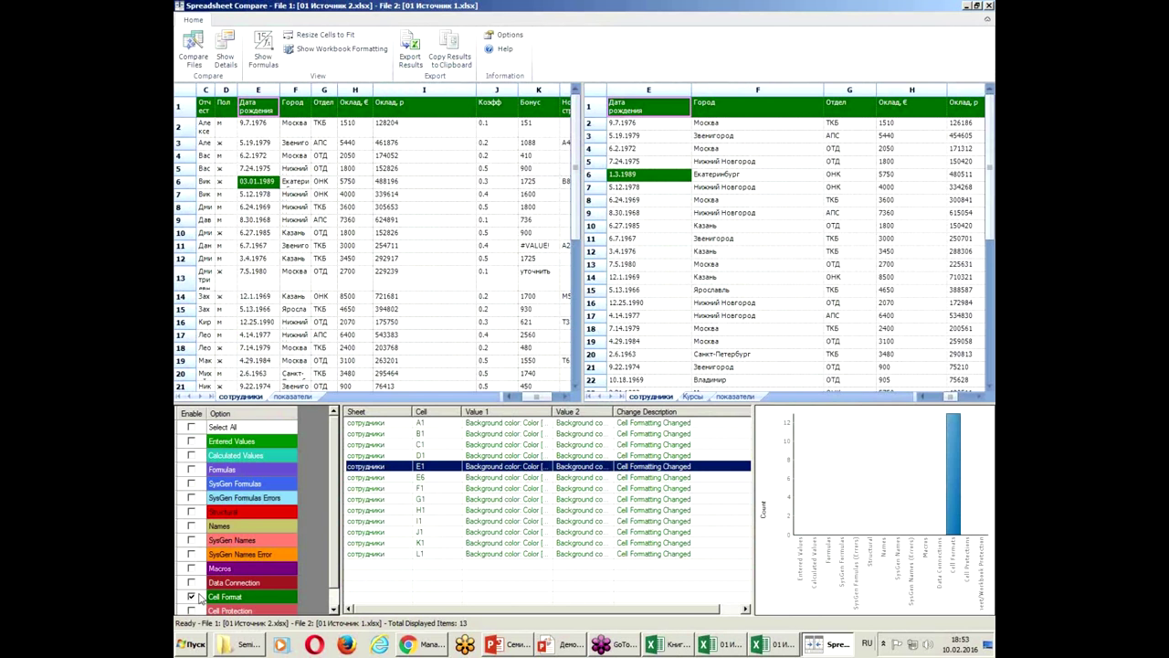
Replace formatting differences with cell protection differences, comparing cells I13 and H8
click(191, 595)
click(191, 611)
scroll(333, 559, down, 2)
scroll(338, 589, up, 2)
click(395, 279)
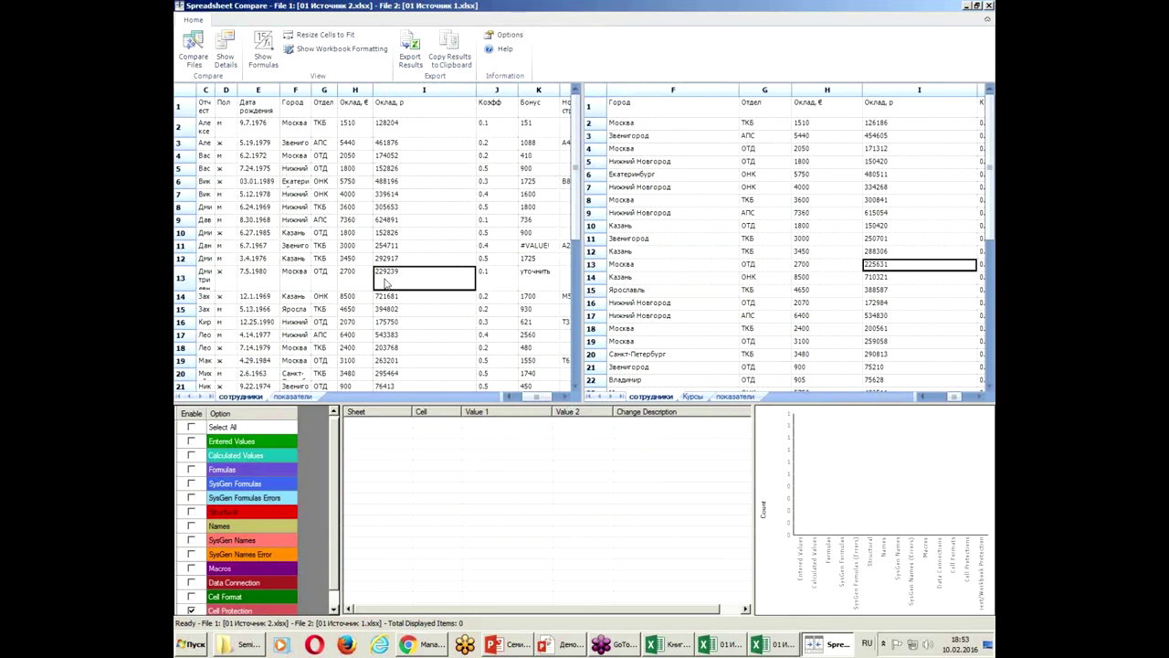
click(346, 208)
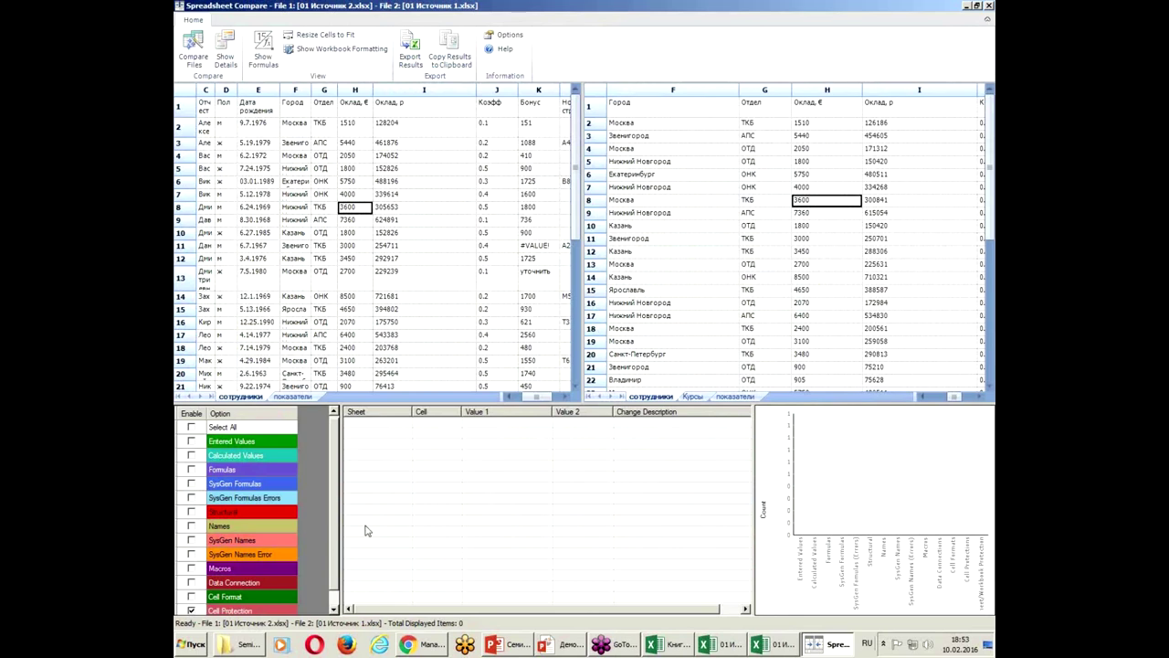
scroll(335, 557, down, 2)
Exclude cell protection, then toggle sheet and workbook protection differences on and off
click(191, 583)
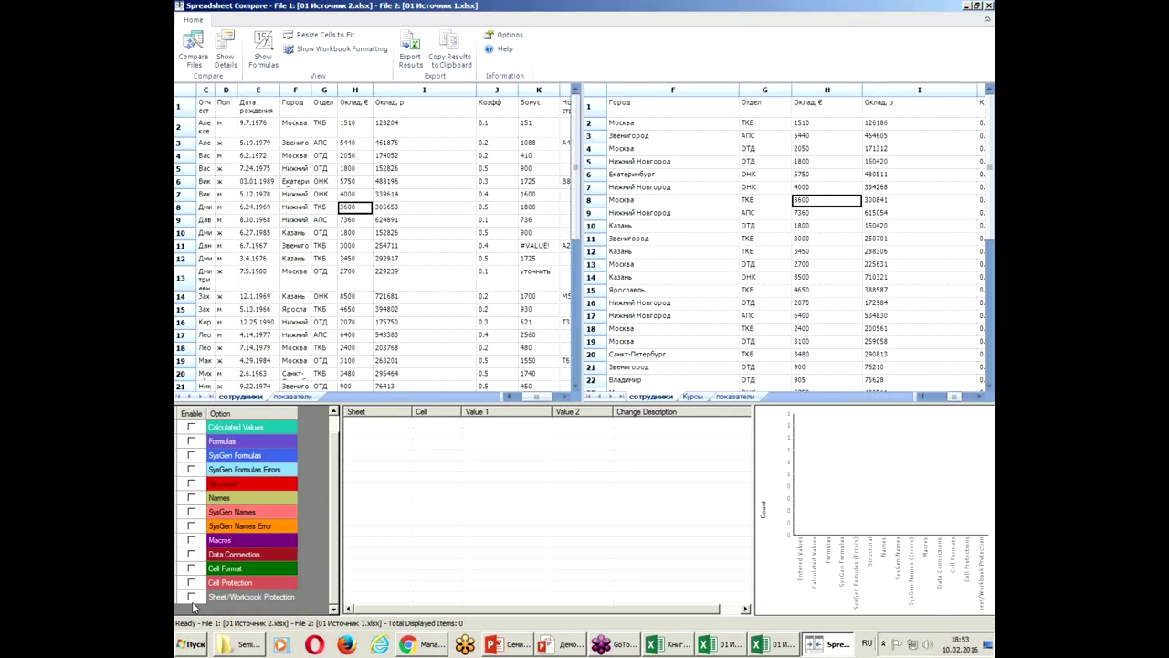
click(191, 598)
click(191, 598)
Enable Calculated Values to list 52 changes, starting with I2 going from 128204 to 126186
click(191, 427)
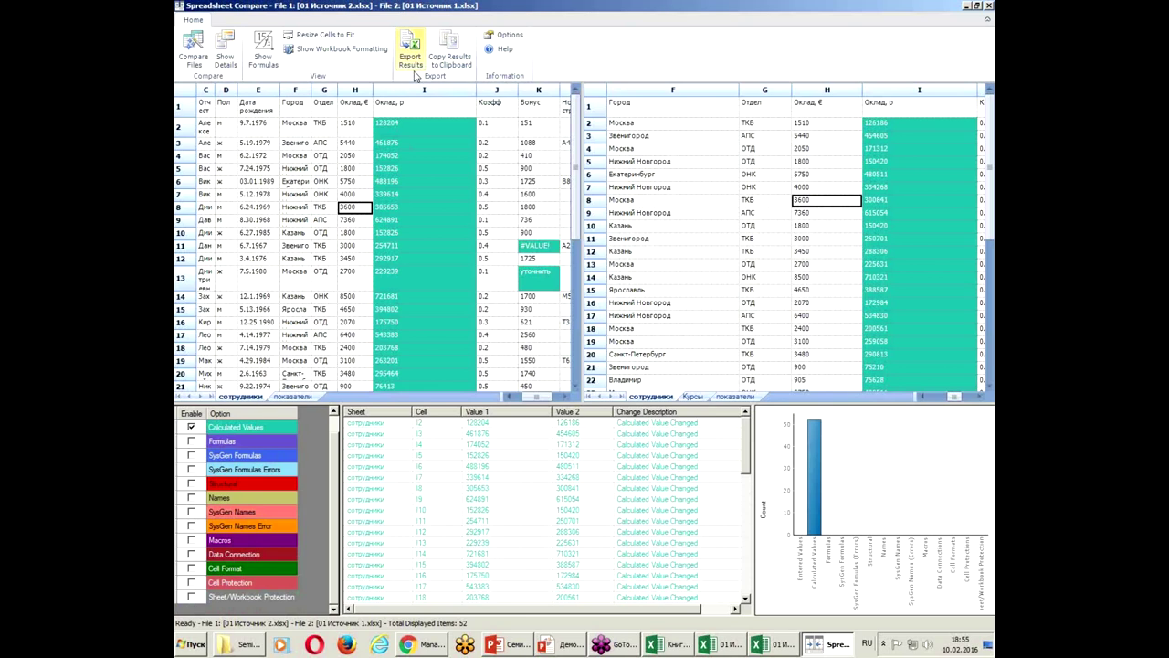
Export the results as Результаты сравнений.xlsx into the Seminar 2016-02-10 folder and open it in Excel
click(414, 60)
click(224, 121)
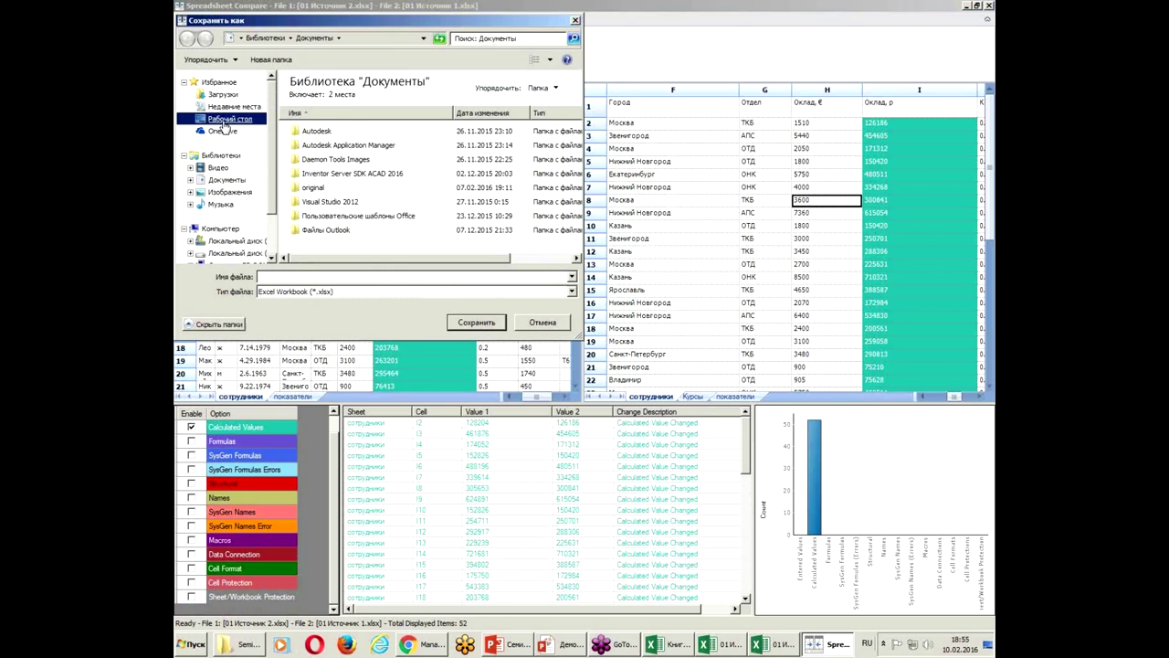
double_click(371, 245)
click(371, 278)
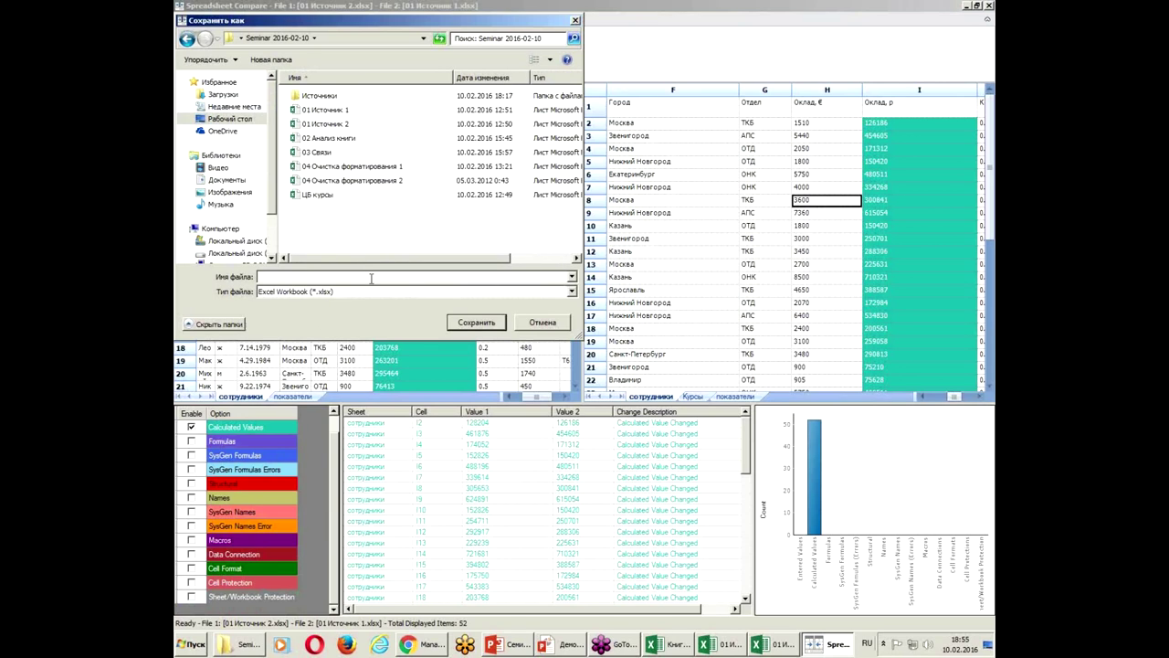
text(Рез)
text(равнений)
click(479, 324)
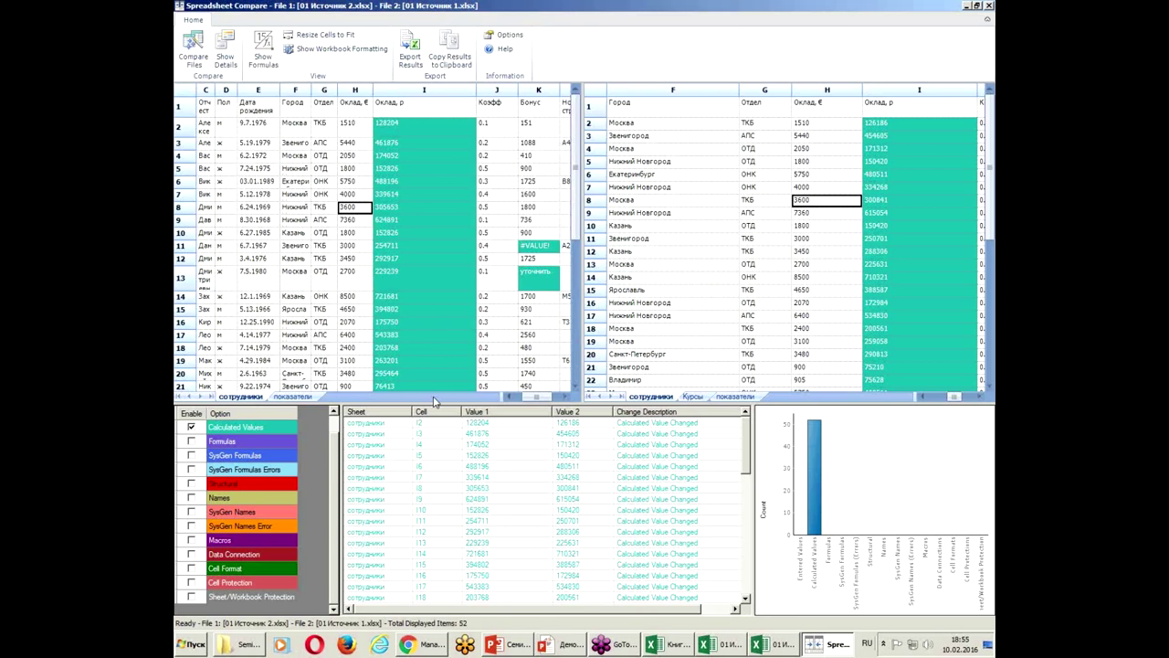
click(245, 647)
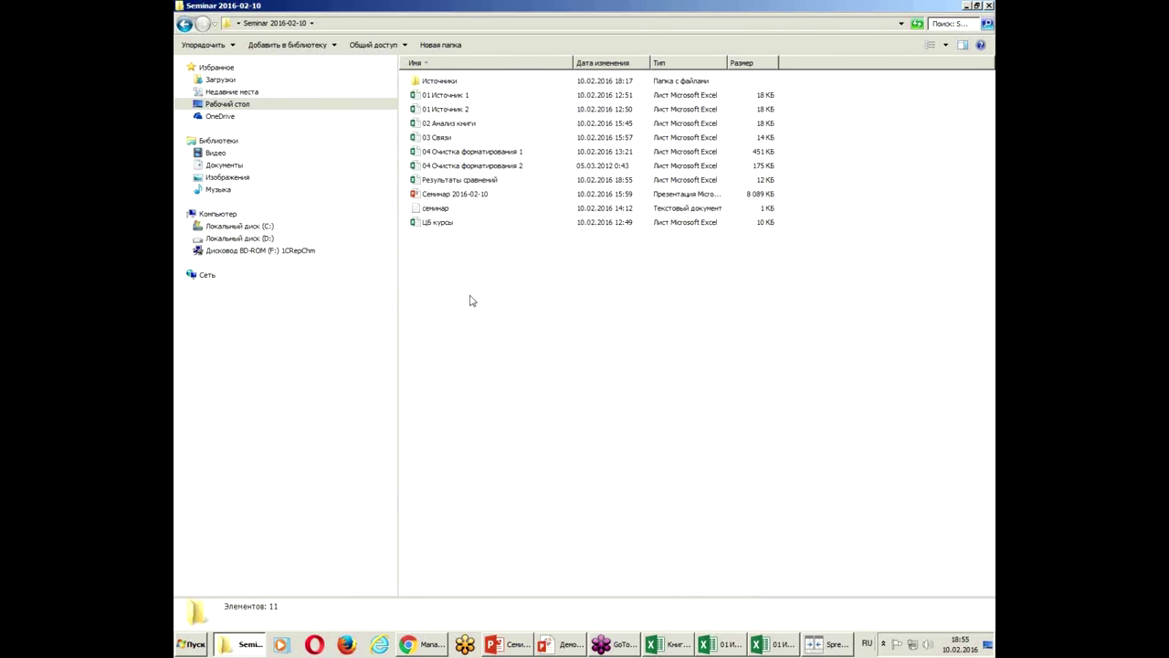
double_click(496, 186)
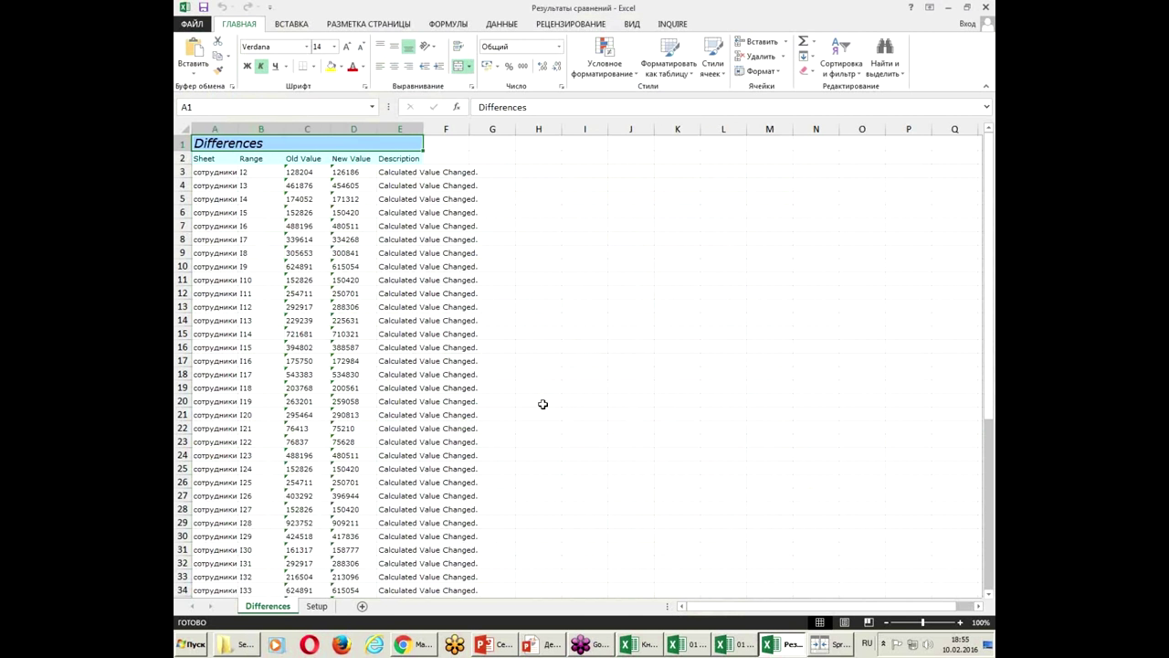
Autofit column E to the description text and slightly widen column A
double_click(423, 129)
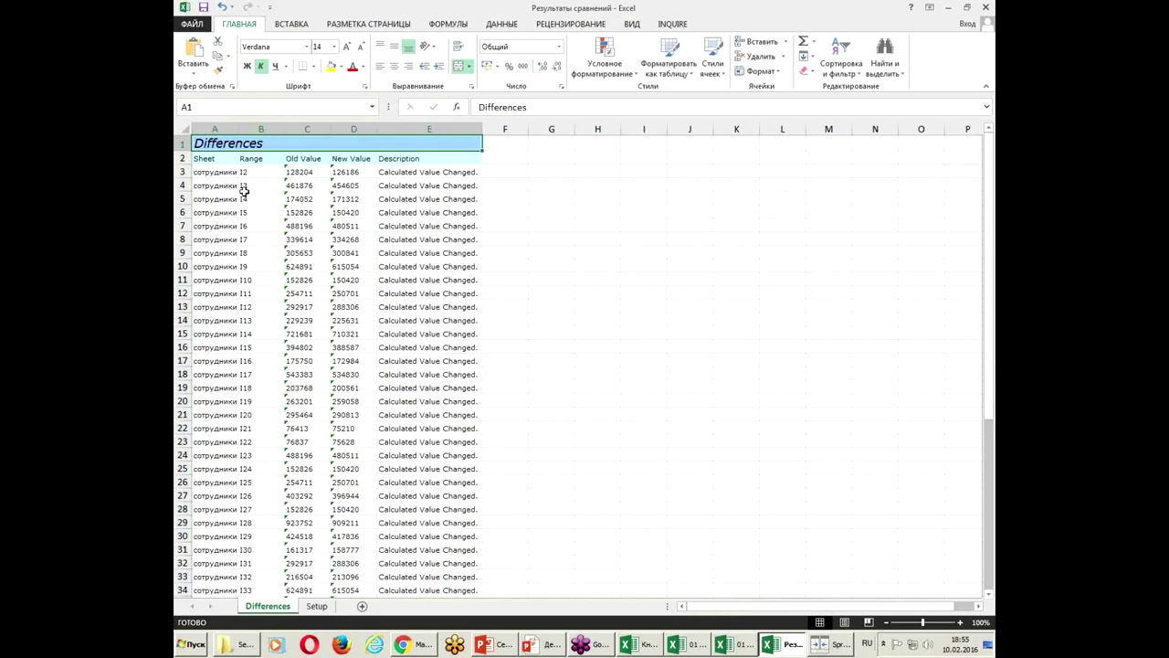
double_click(239, 129)
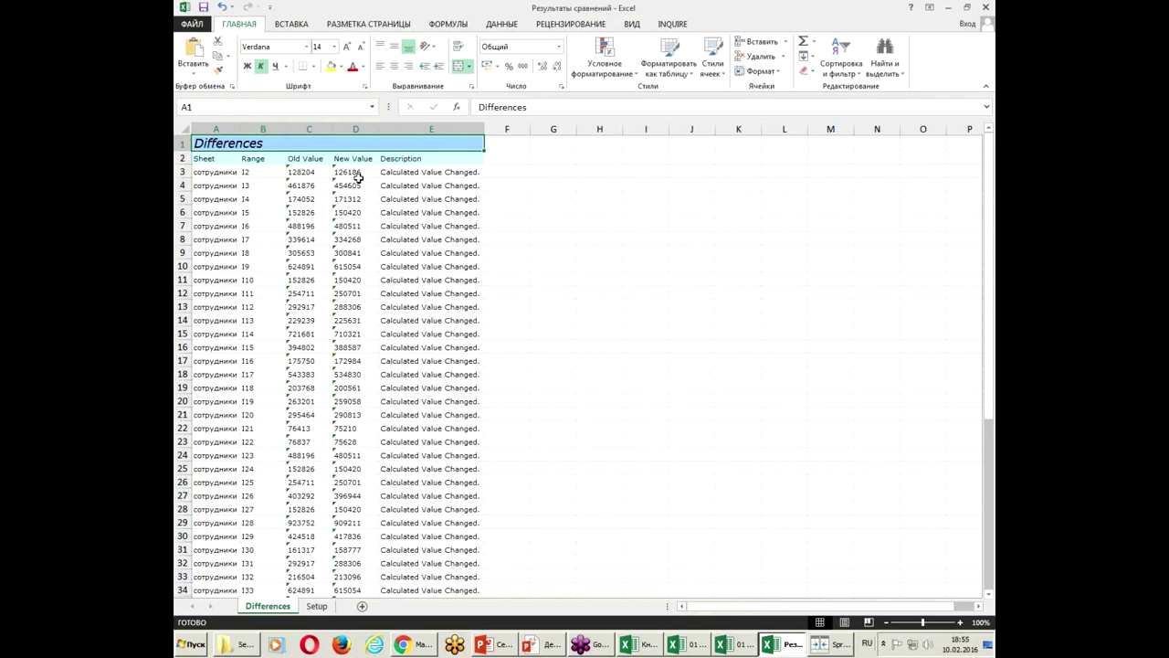
scroll(295, 286, down, 6)
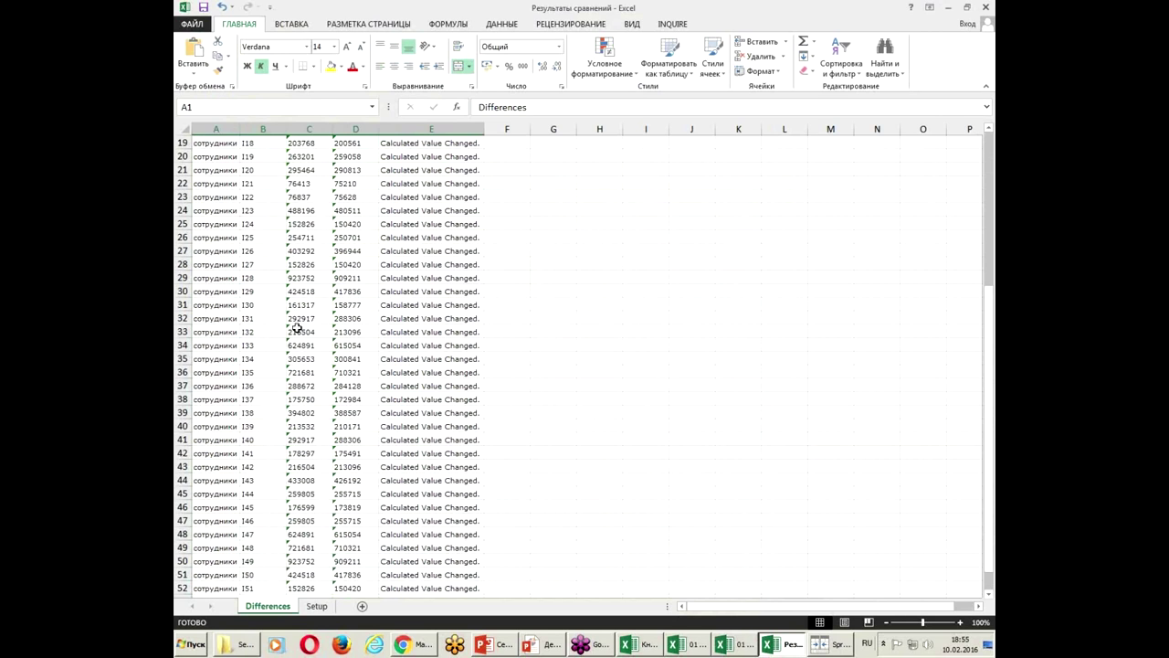
scroll(295, 326, down, 7)
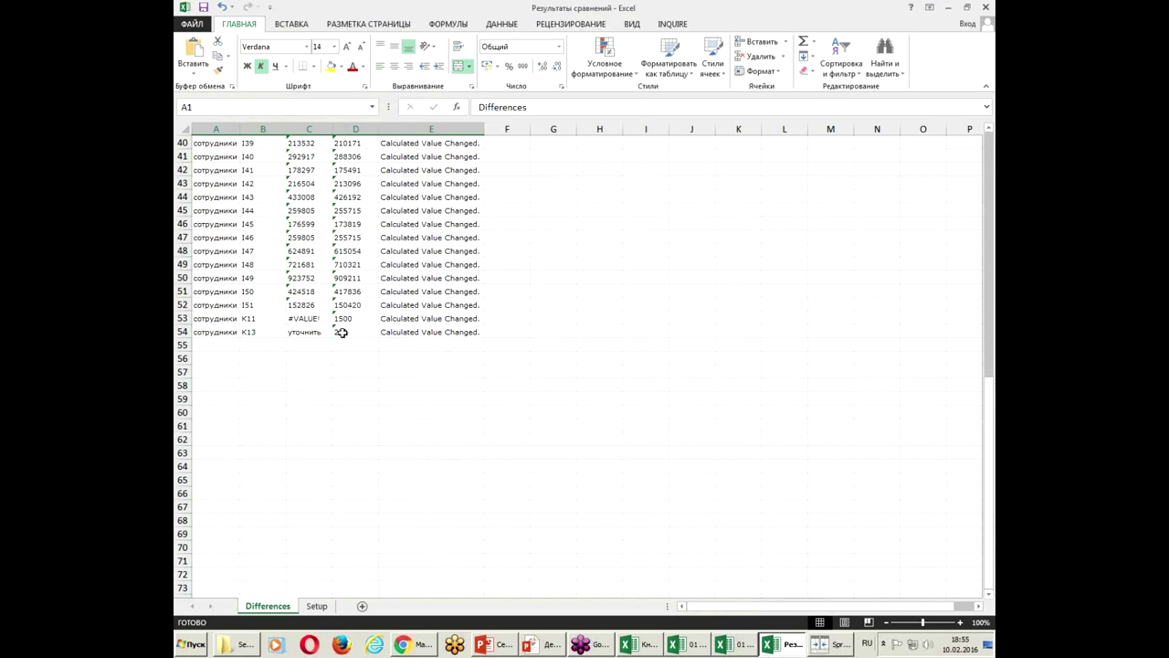
scroll(338, 322, up, 4)
scroll(338, 321, up, 8)
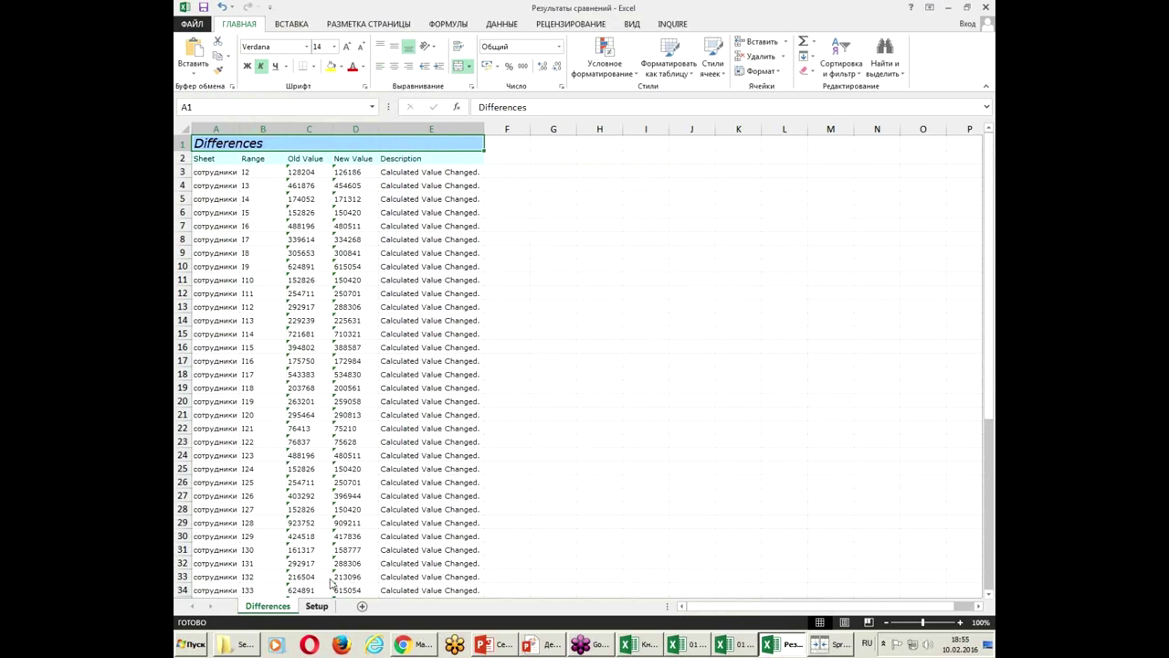
Look between the Differences and Setup sheets, ending on the Compare Setup settings
click(317, 608)
click(269, 607)
scroll(330, 316, down, 4)
scroll(330, 315, down, 2)
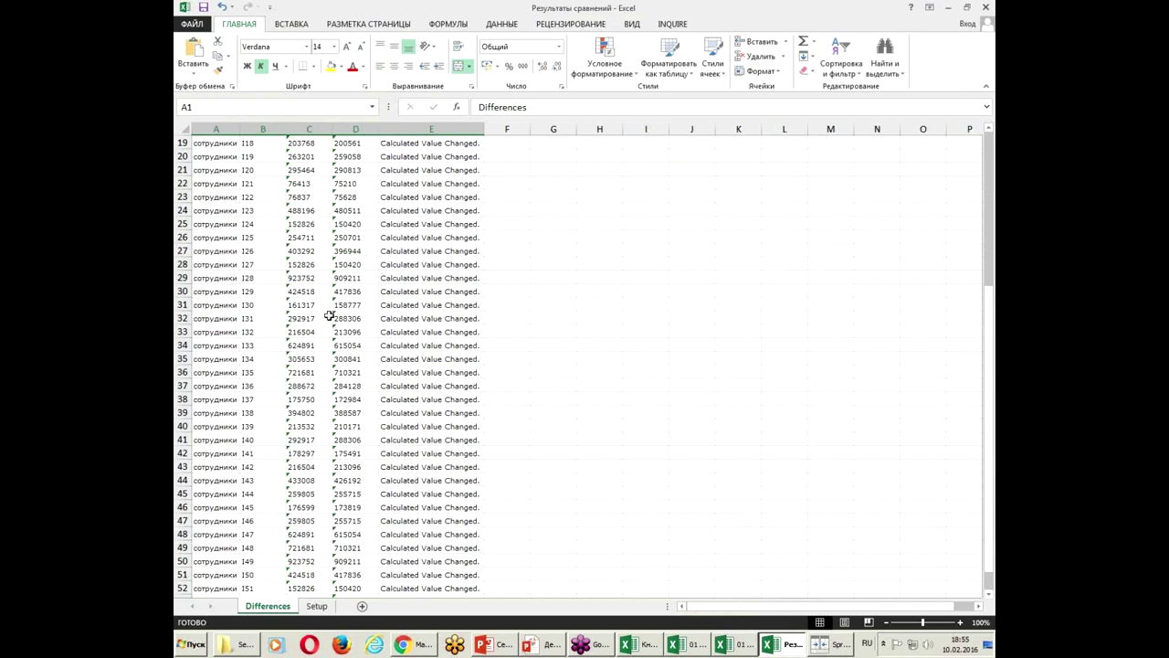
scroll(326, 317, up, 6)
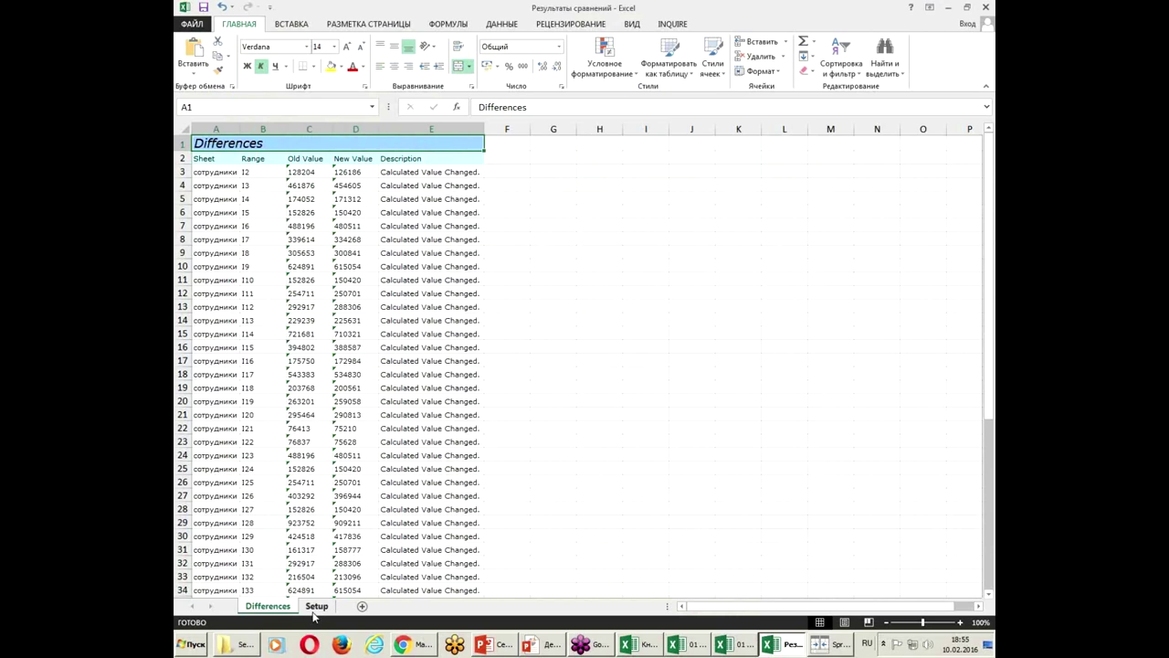
click(317, 611)
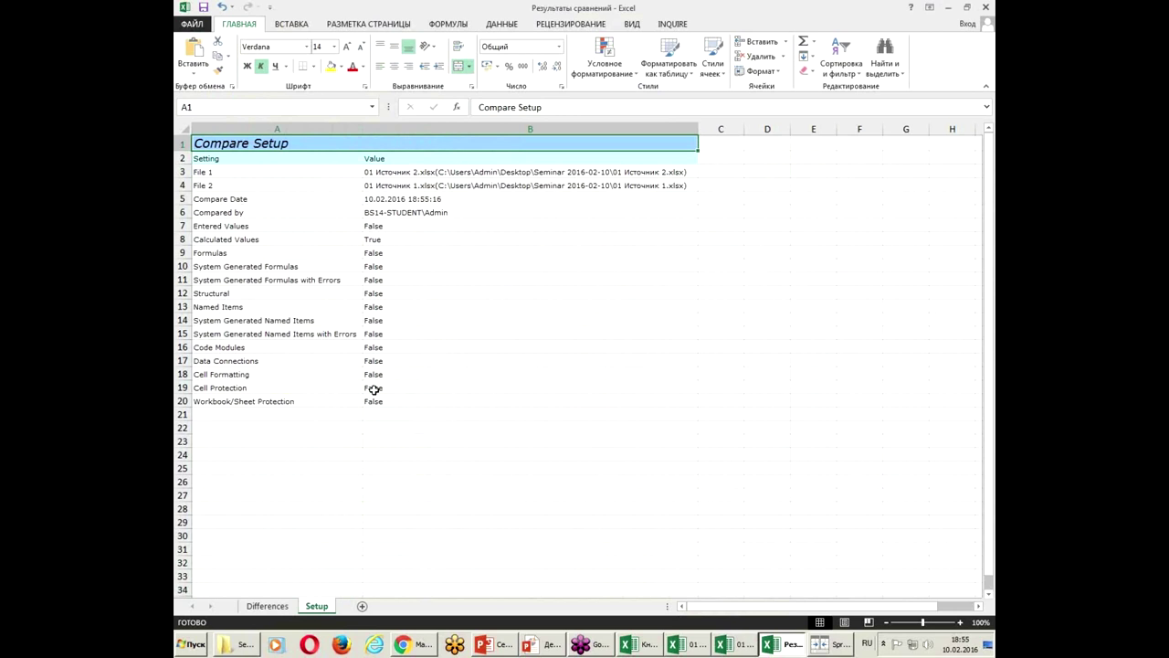
click(271, 607)
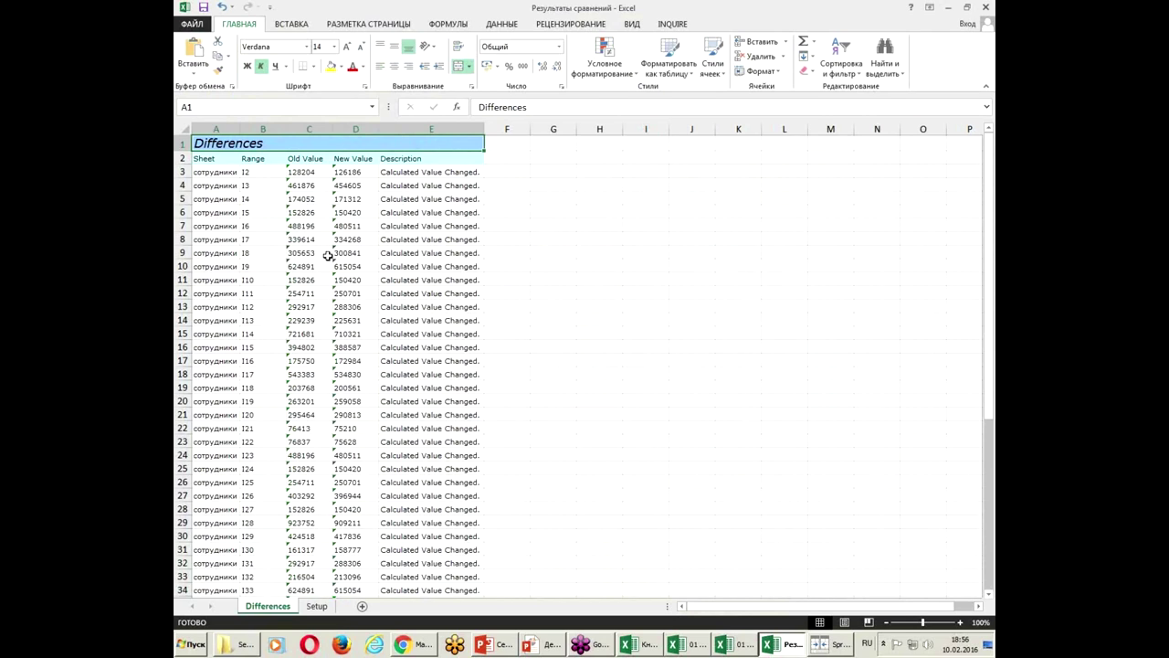
Inspect the values in D9 and C15 and check why C15 is flagged as an error
click(347, 251)
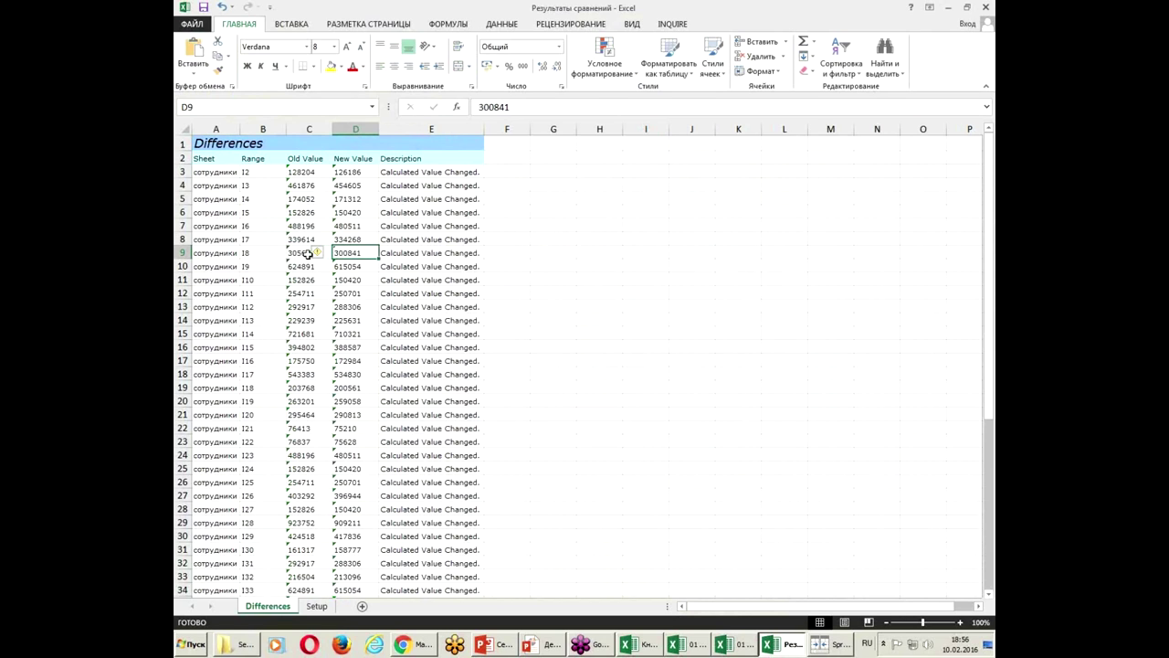
click(309, 254)
click(313, 331)
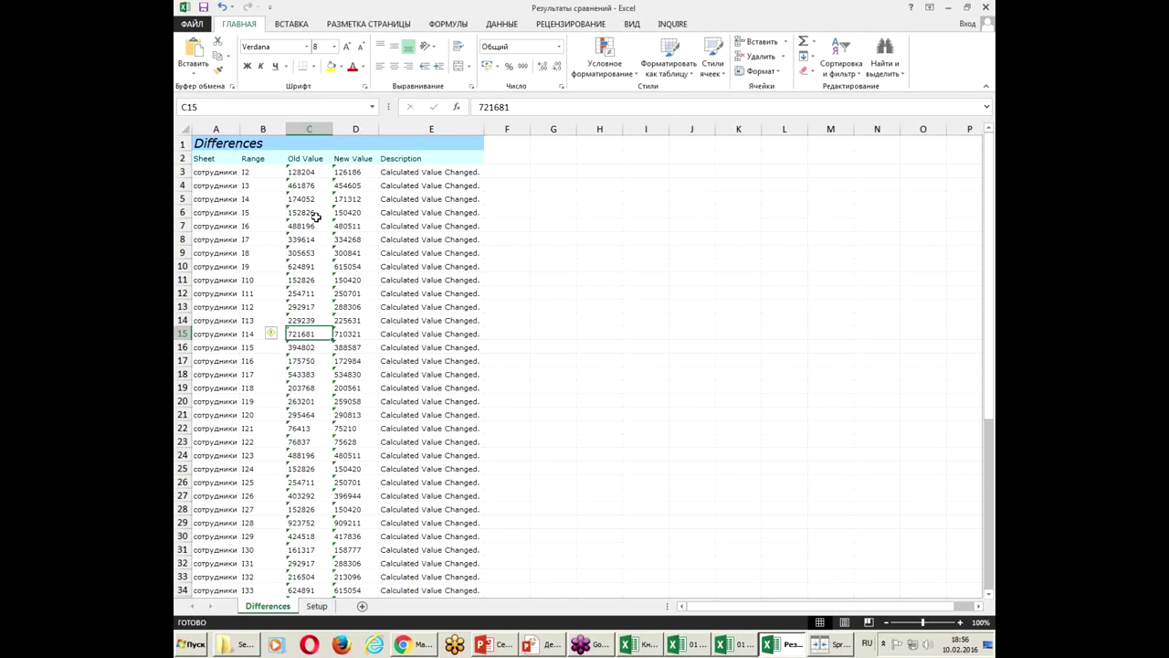
click(278, 335)
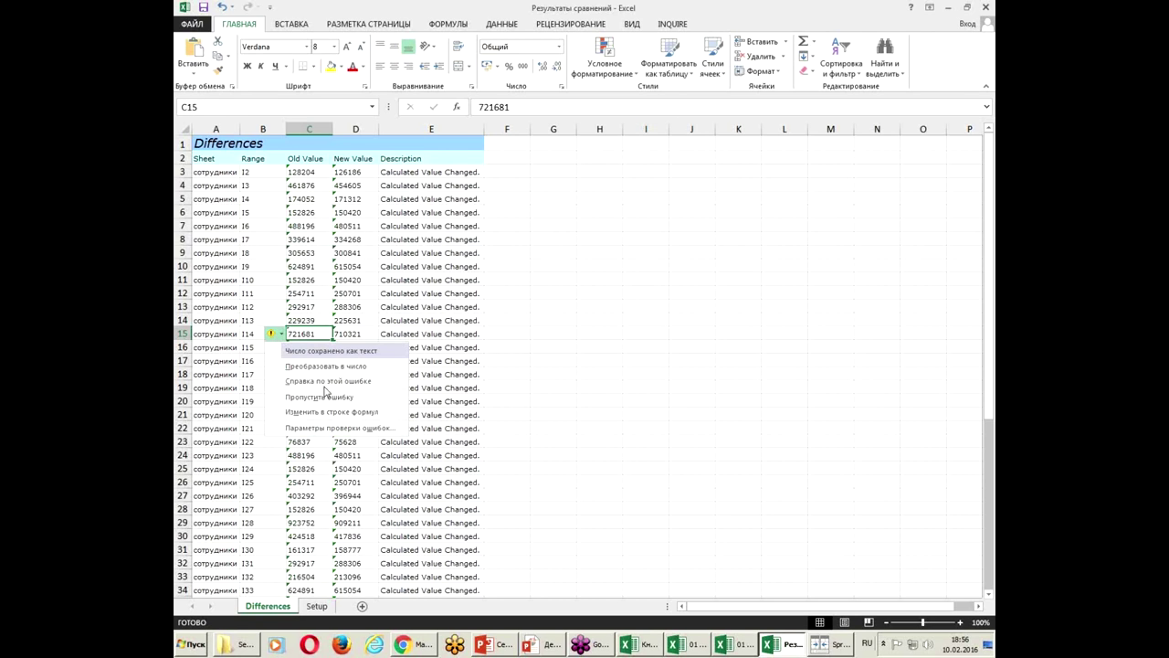
click(424, 283)
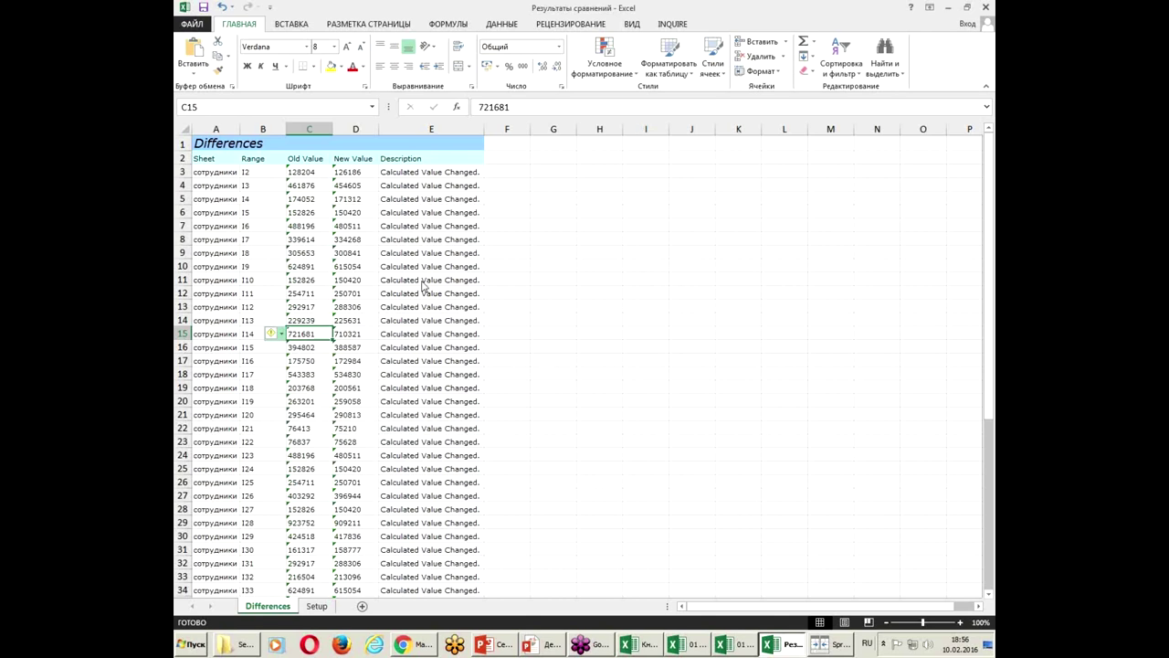
click(424, 282)
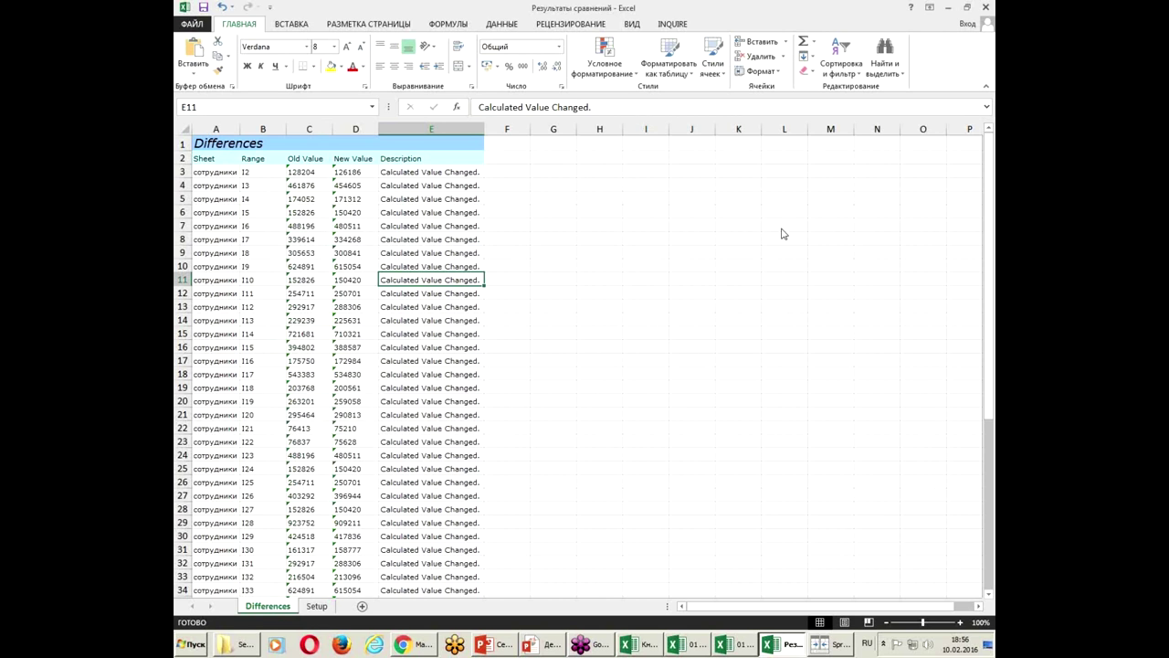
Close the results workbook without saving and return to Spreadsheet Compare
click(985, 9)
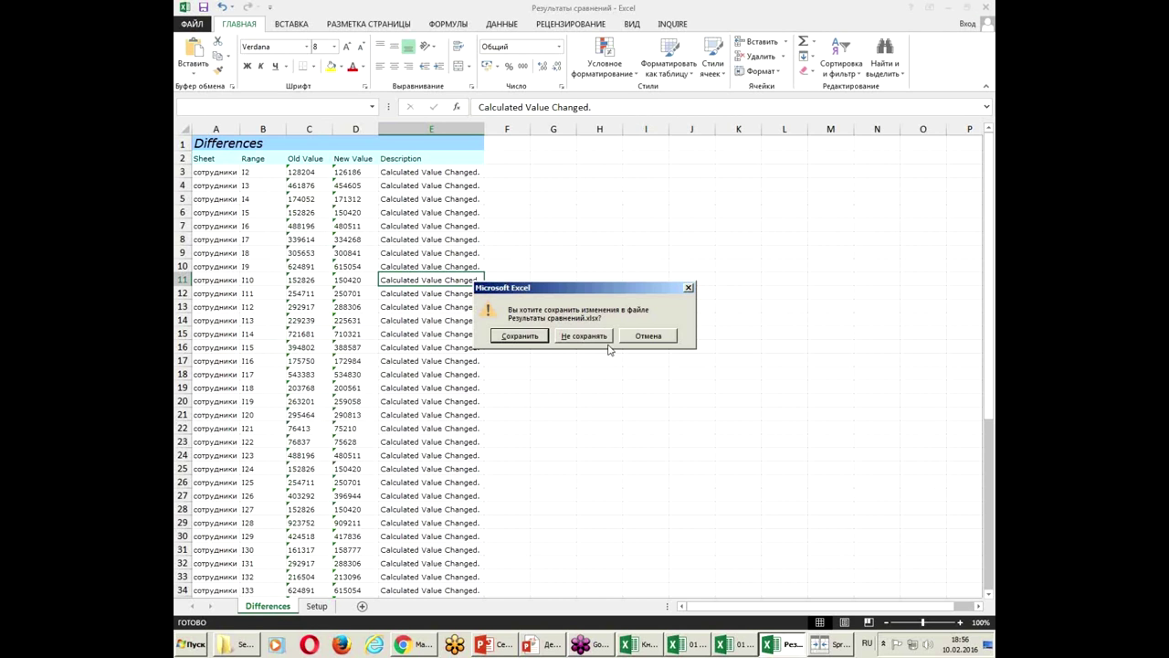
click(582, 336)
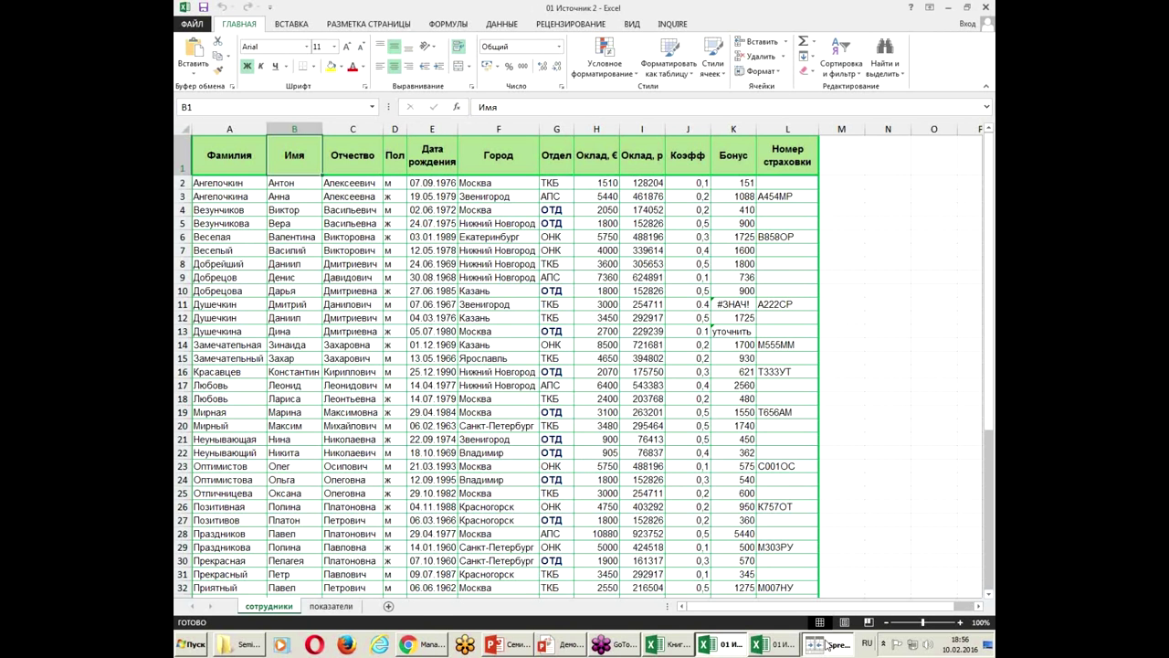
click(827, 644)
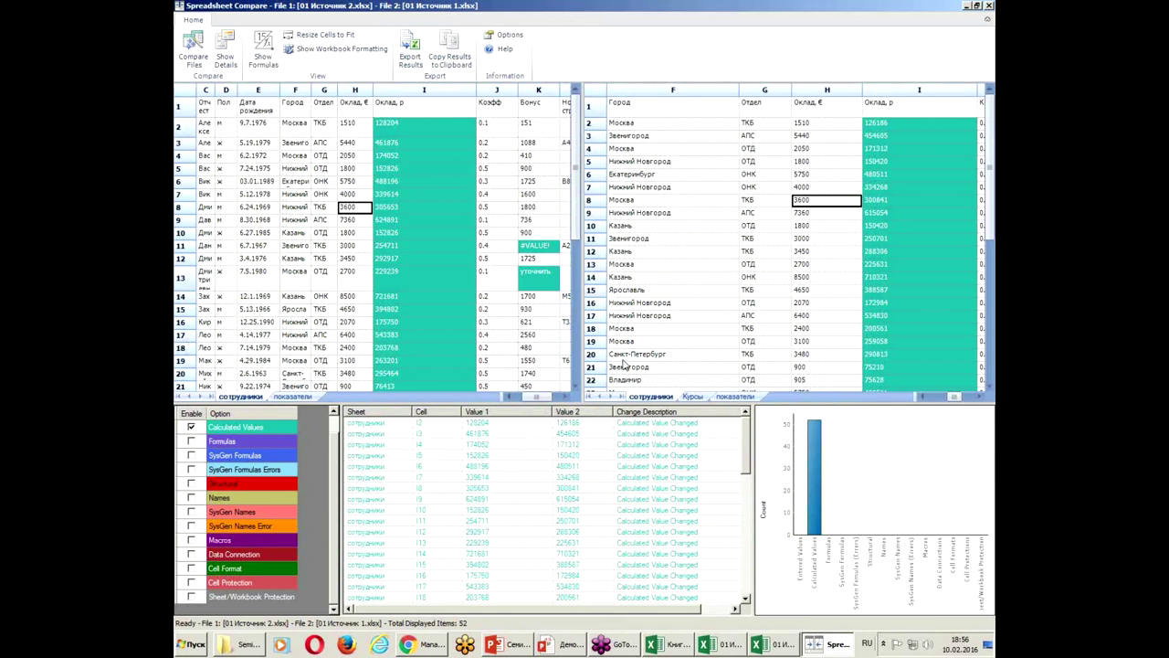
Start and cancel a new file comparison, then close the Spreadsheet Compare window
click(196, 59)
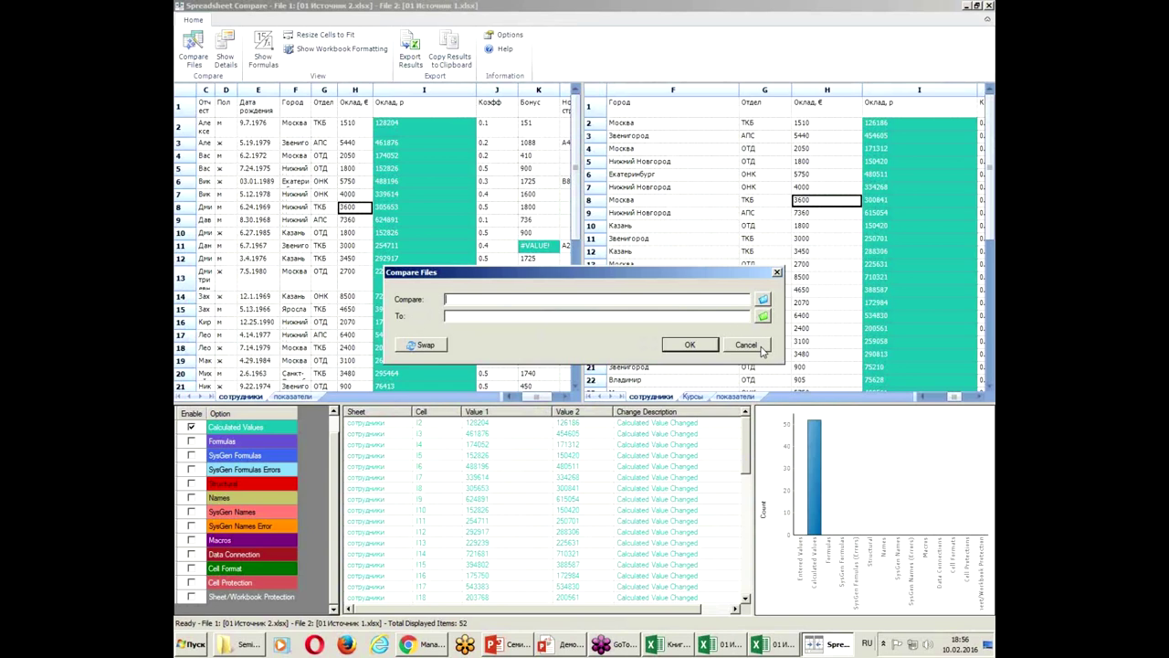
click(747, 344)
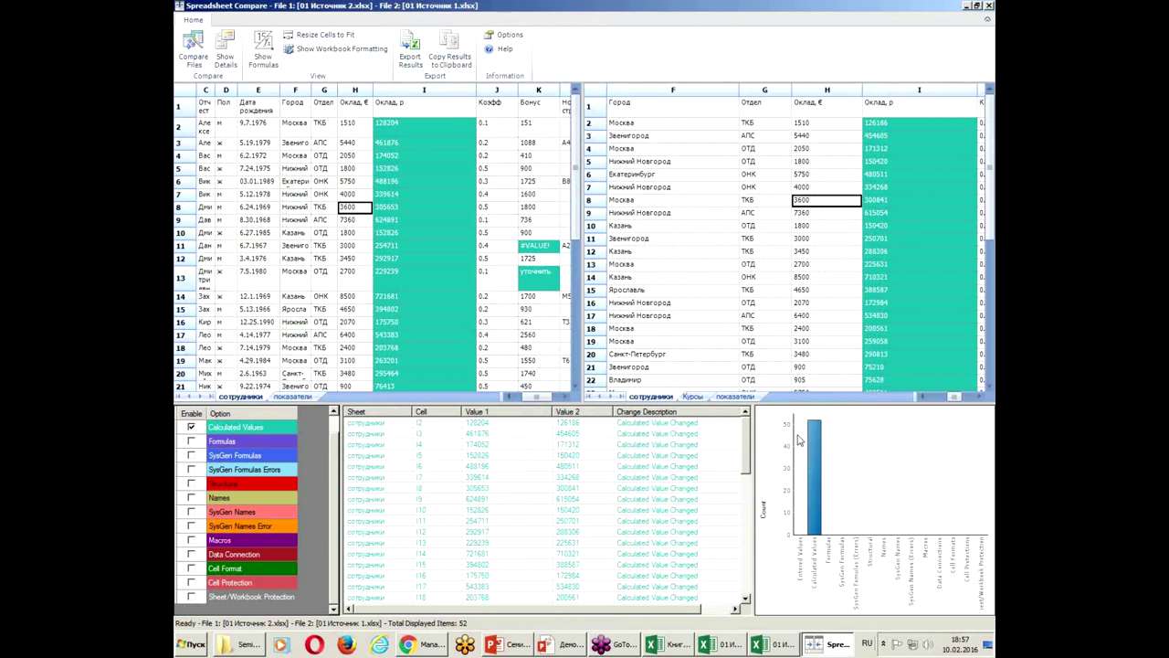
click(986, 7)
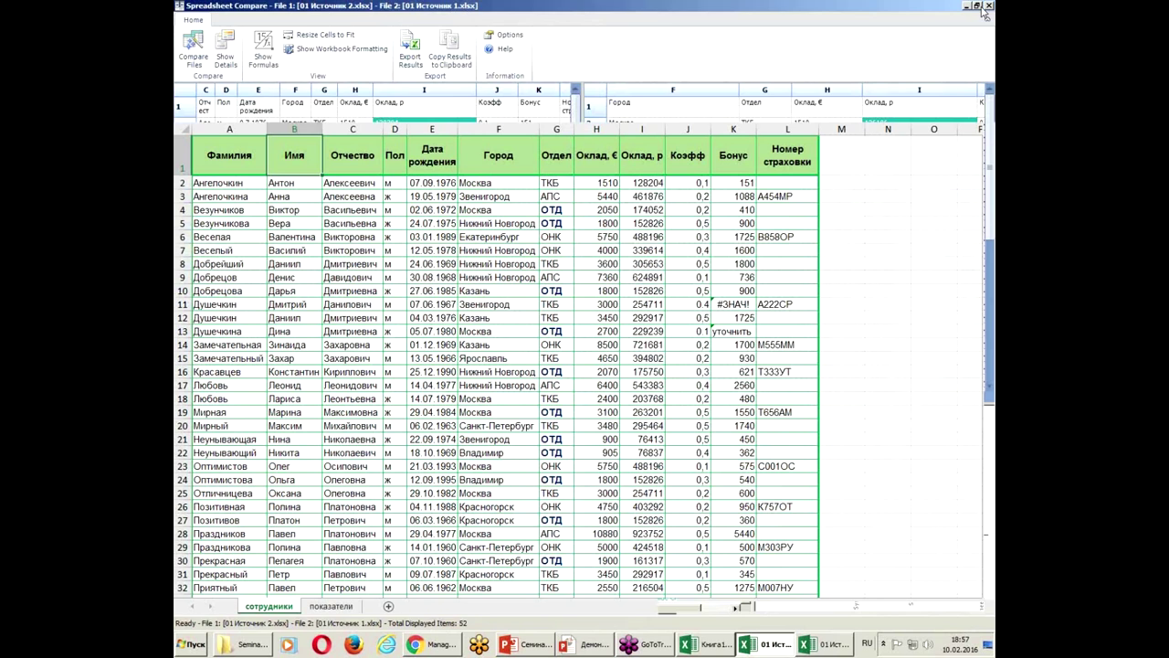
Close Spreadsheet Compare, cancel Compare Files from the INQUIRE tab, then switch to the PowerPoint slides
click(984, 11)
click(585, 289)
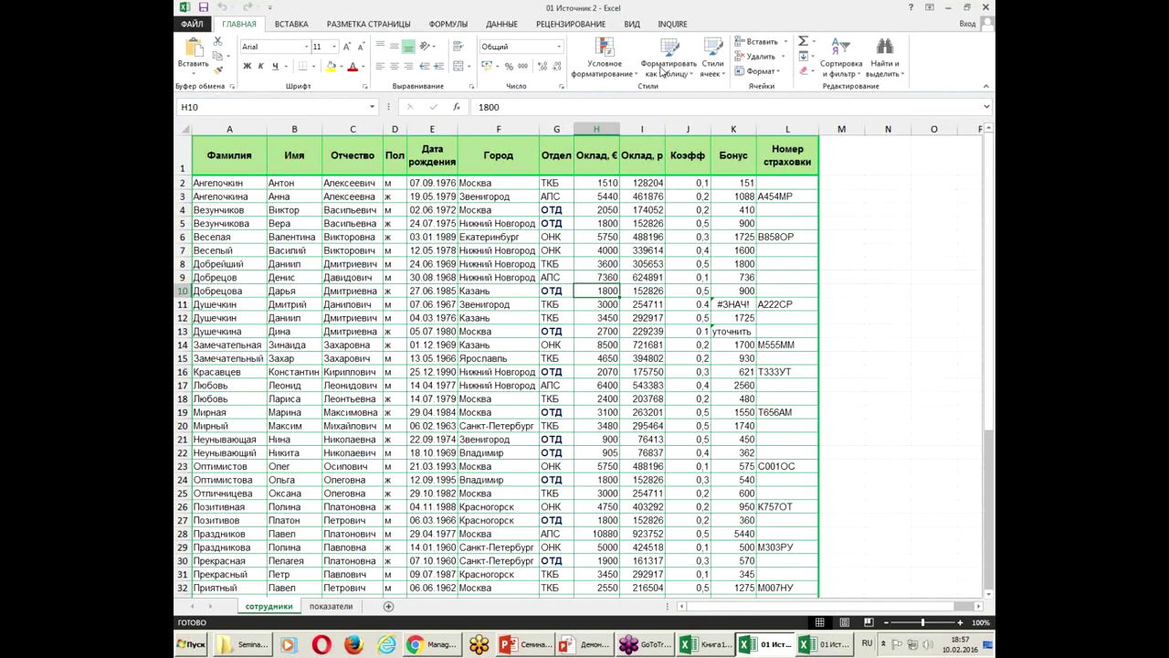
click(683, 25)
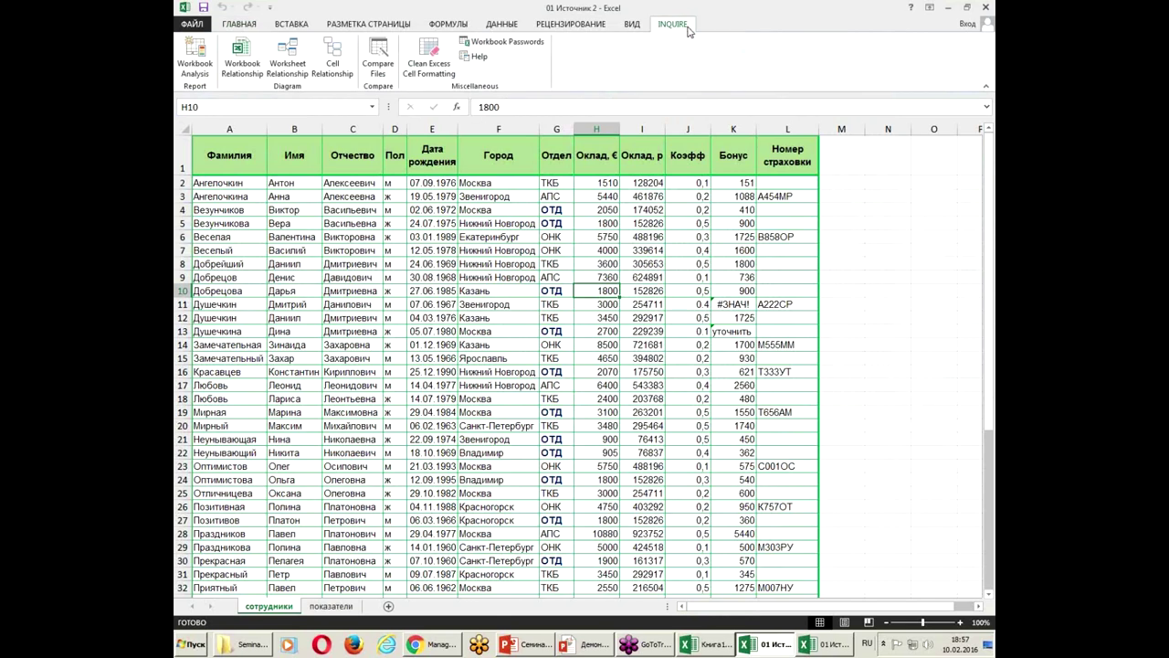
click(378, 62)
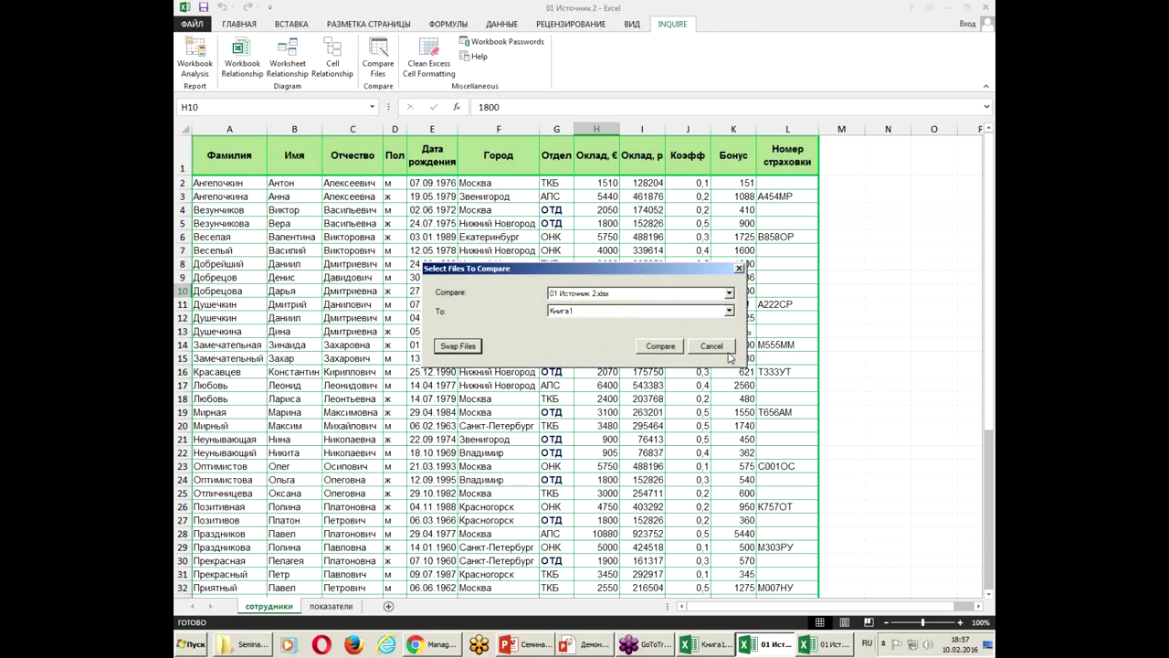
click(721, 349)
click(543, 316)
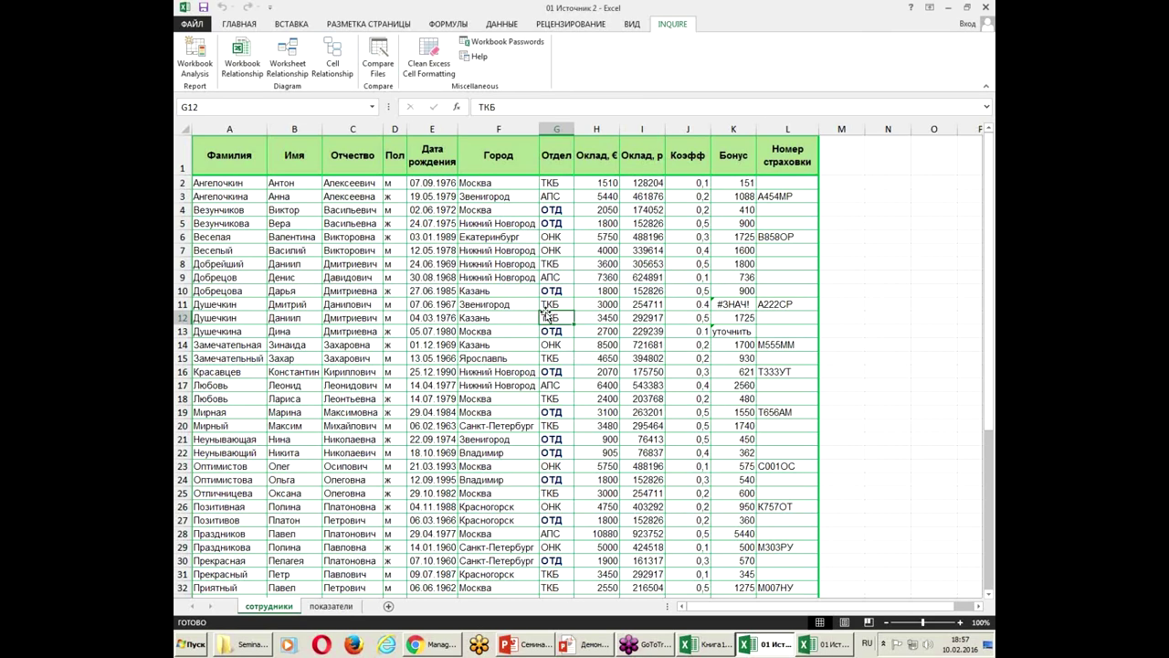
click(603, 644)
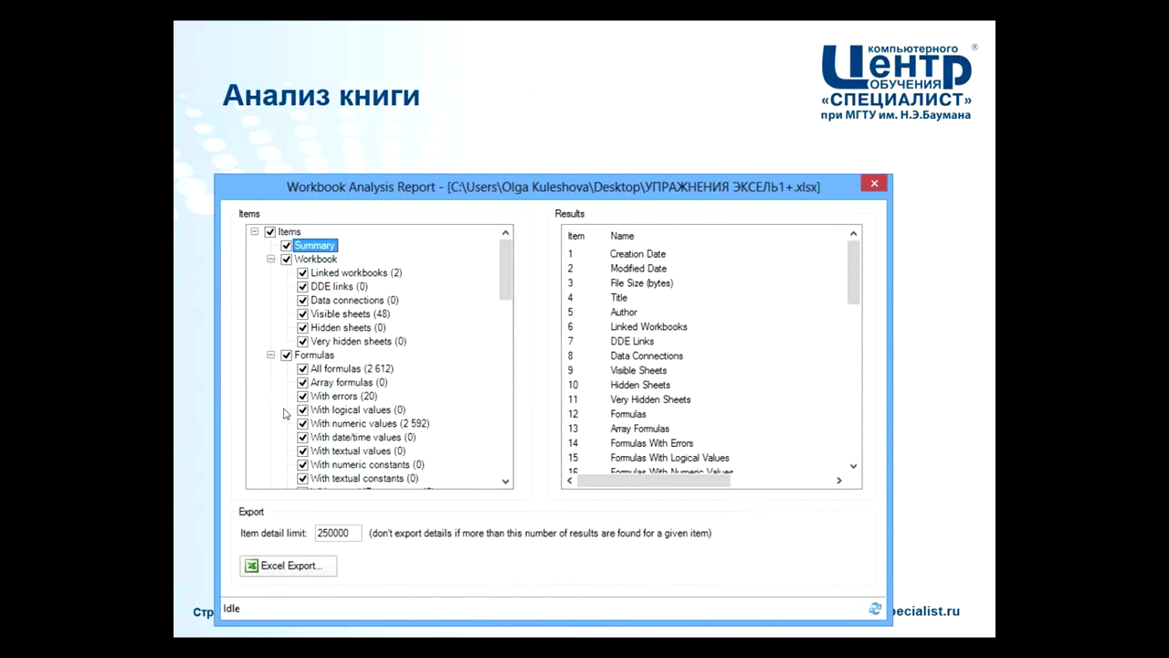
Open the 02 Анализ книги workbook from the Seminar 2016-02-10 folder
key(alt+Tab)
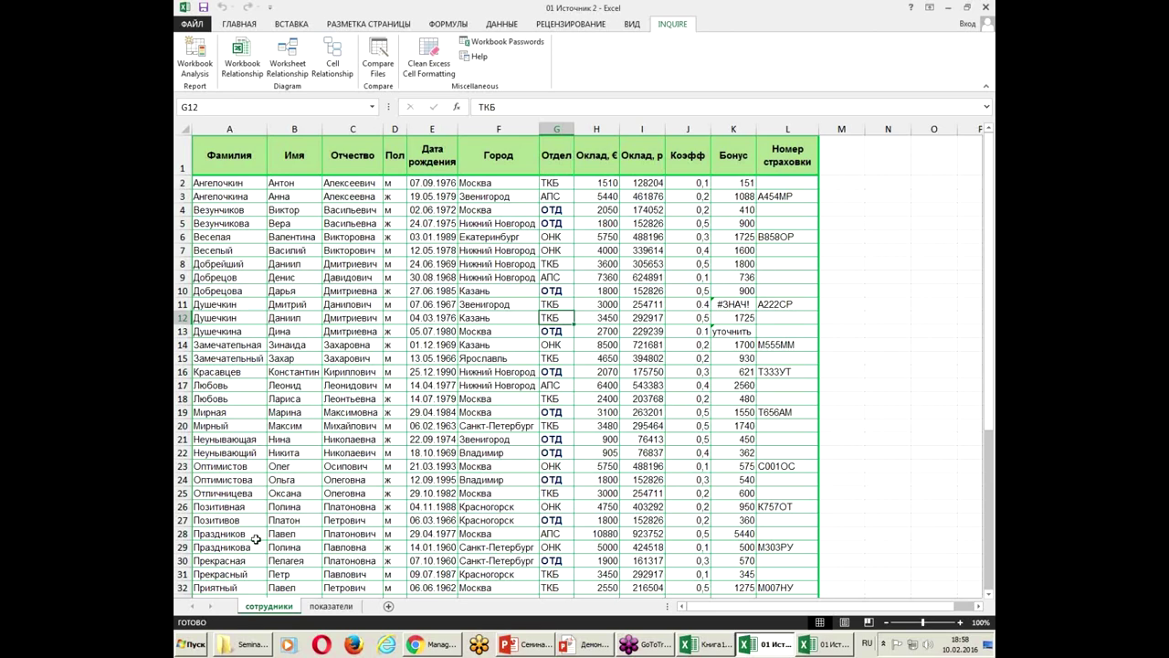
click(263, 653)
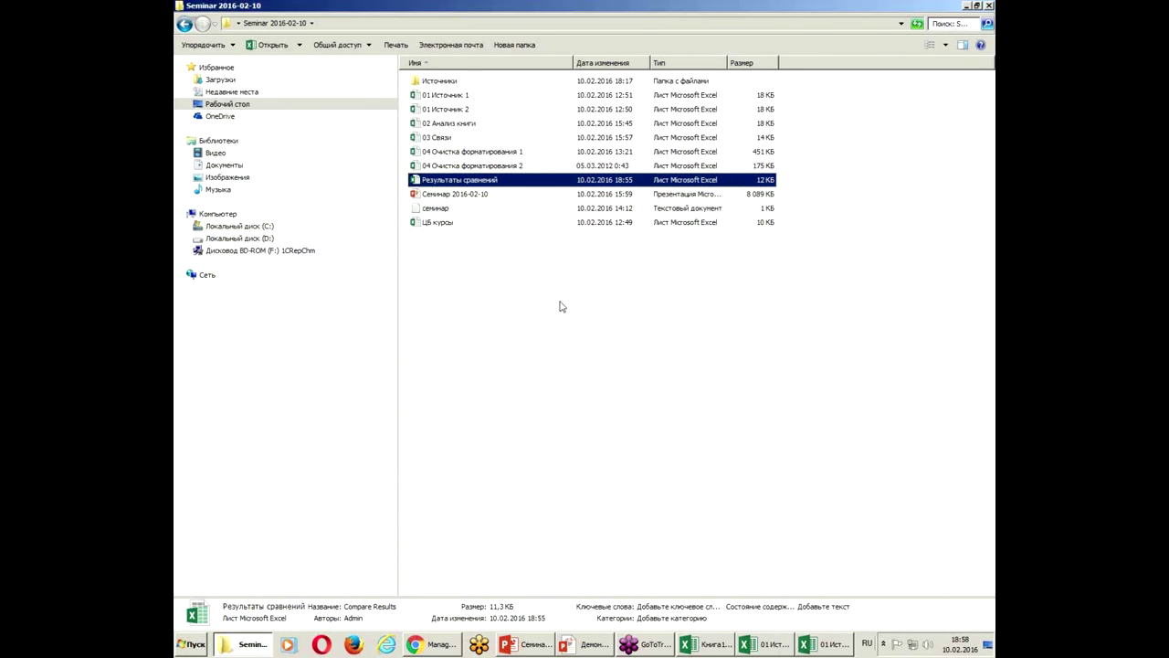
double_click(461, 125)
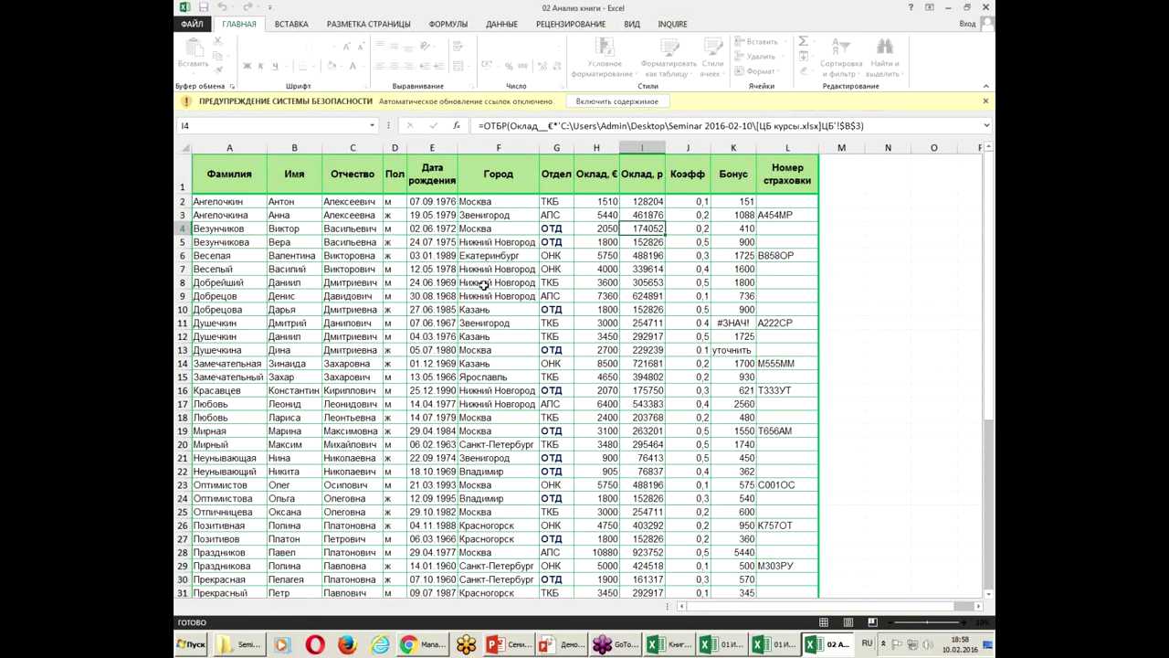
Dismiss the disabled-links warning and run INQUIRE's Workbook Analysis on 02 Анализ книги
click(985, 101)
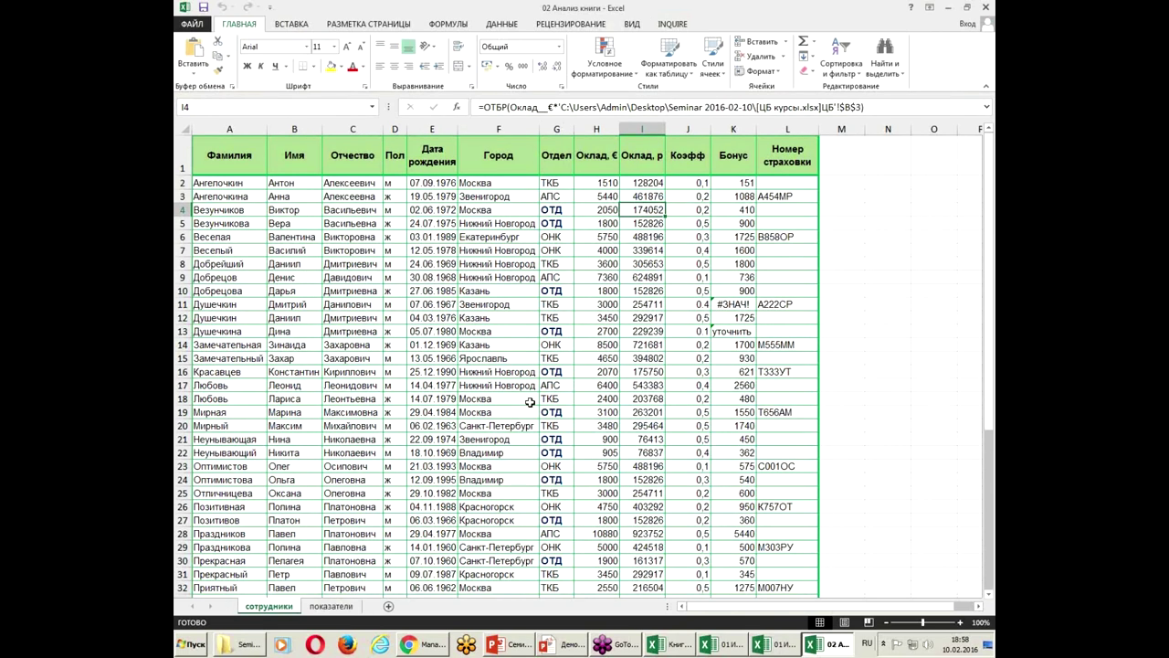
click(466, 423)
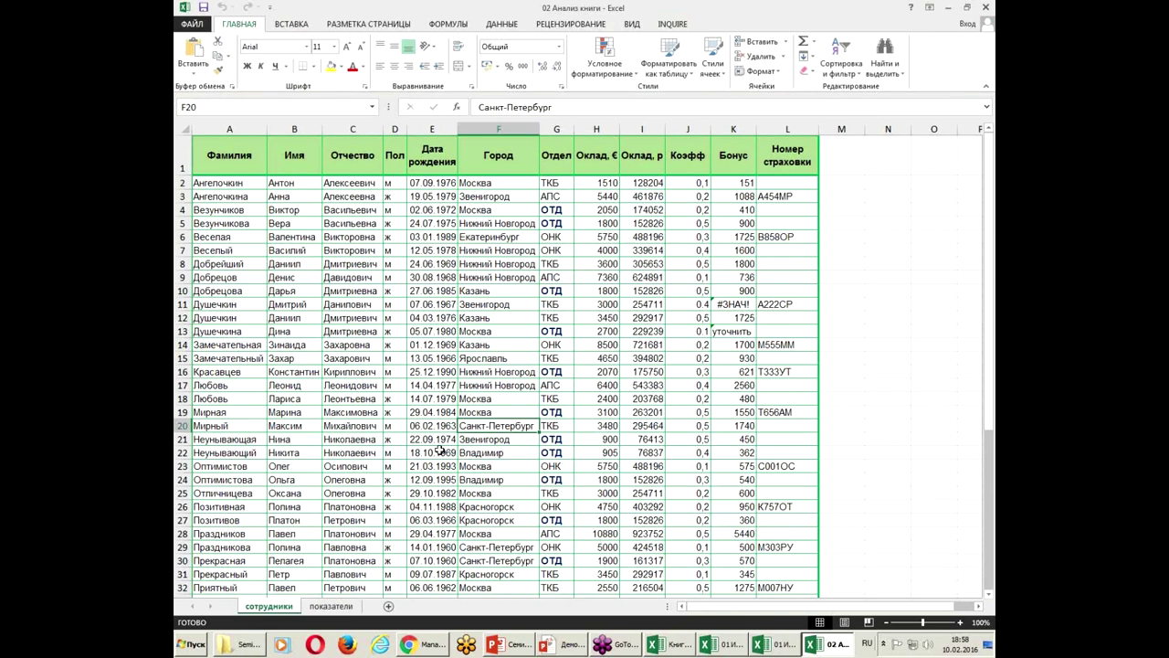
click(674, 23)
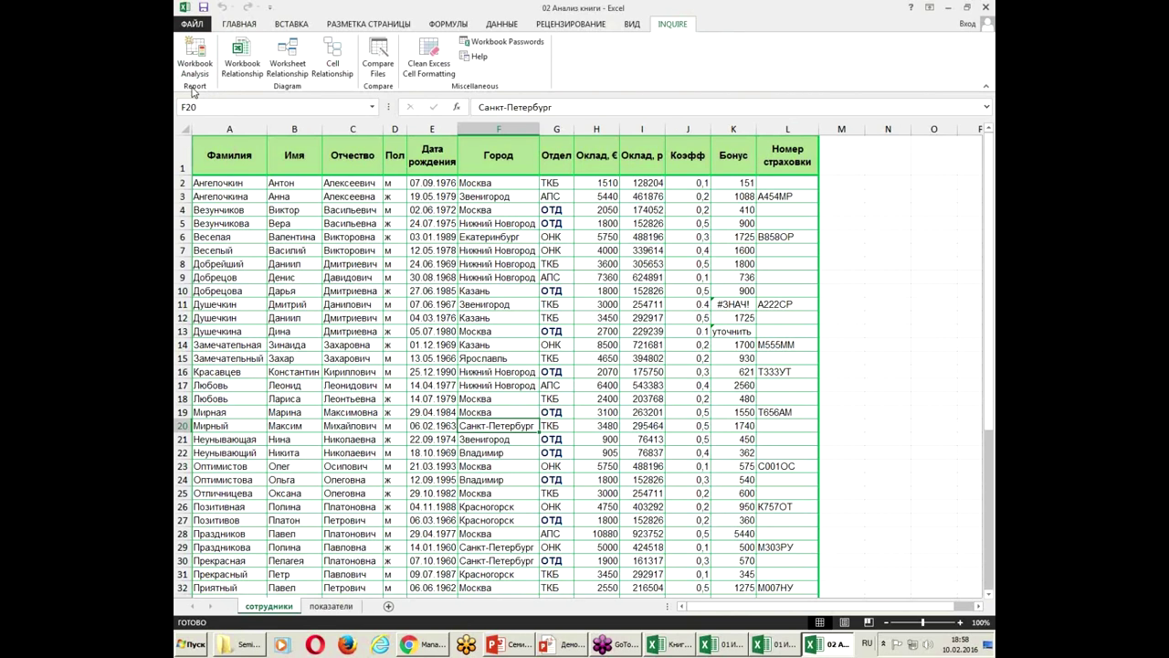
click(198, 62)
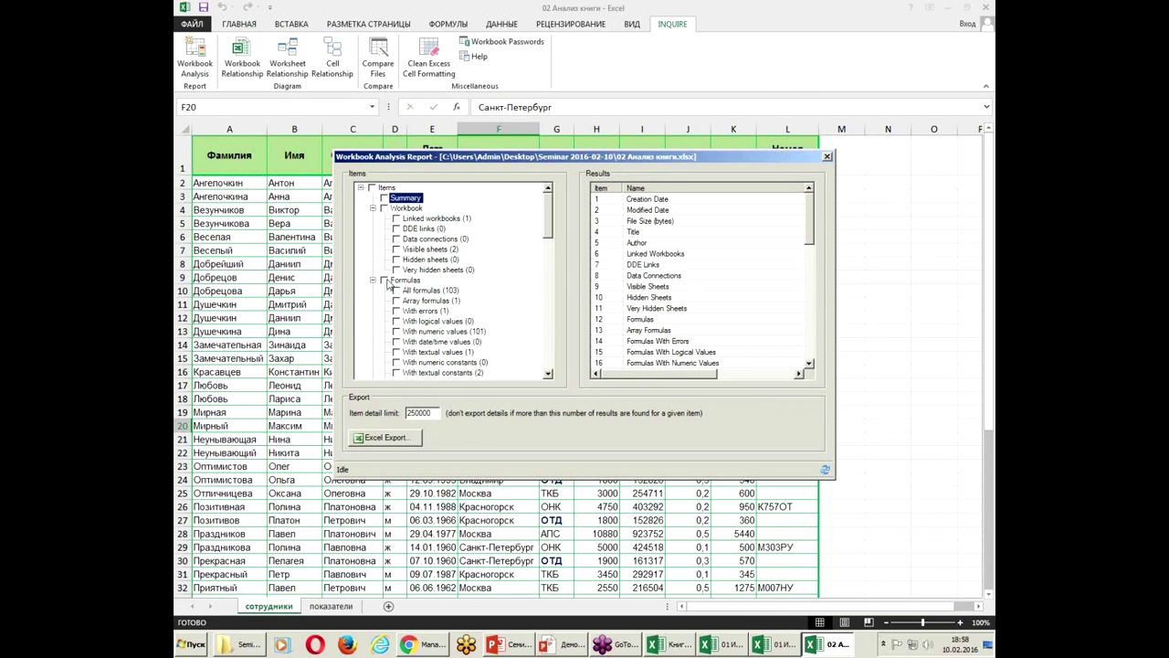
Tick the Items root checkbox so all report categories are included, then review the listed items
click(385, 280)
drag(553, 232, 558, 249)
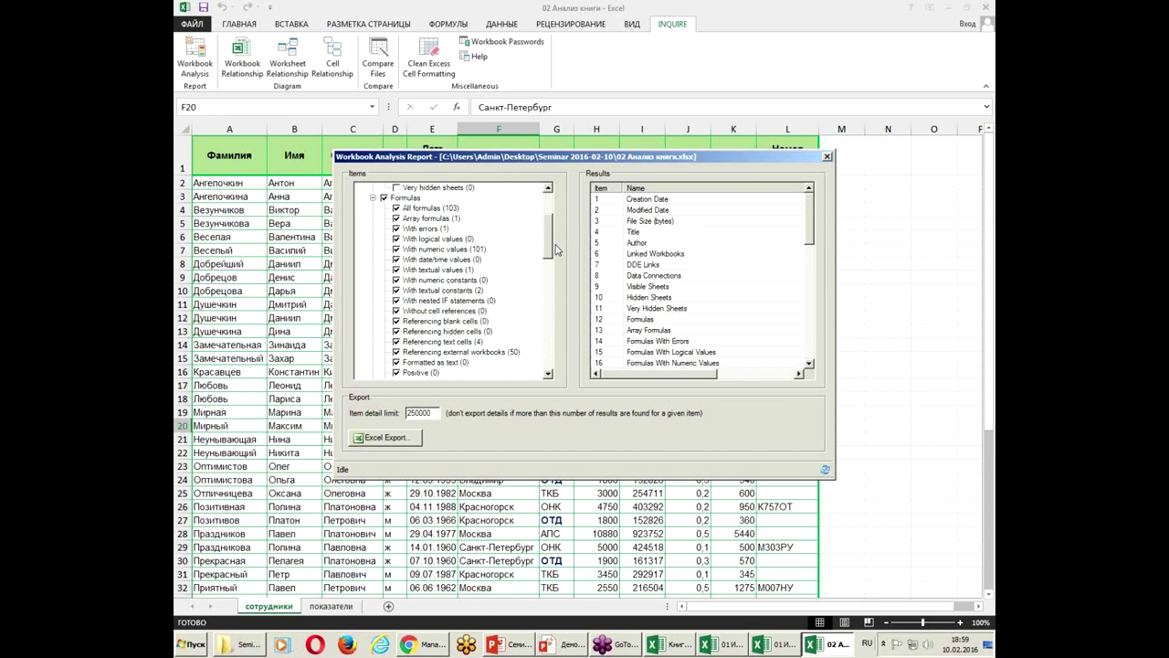
click(385, 198)
mouse_move(398, 226)
drag(548, 252, 554, 280)
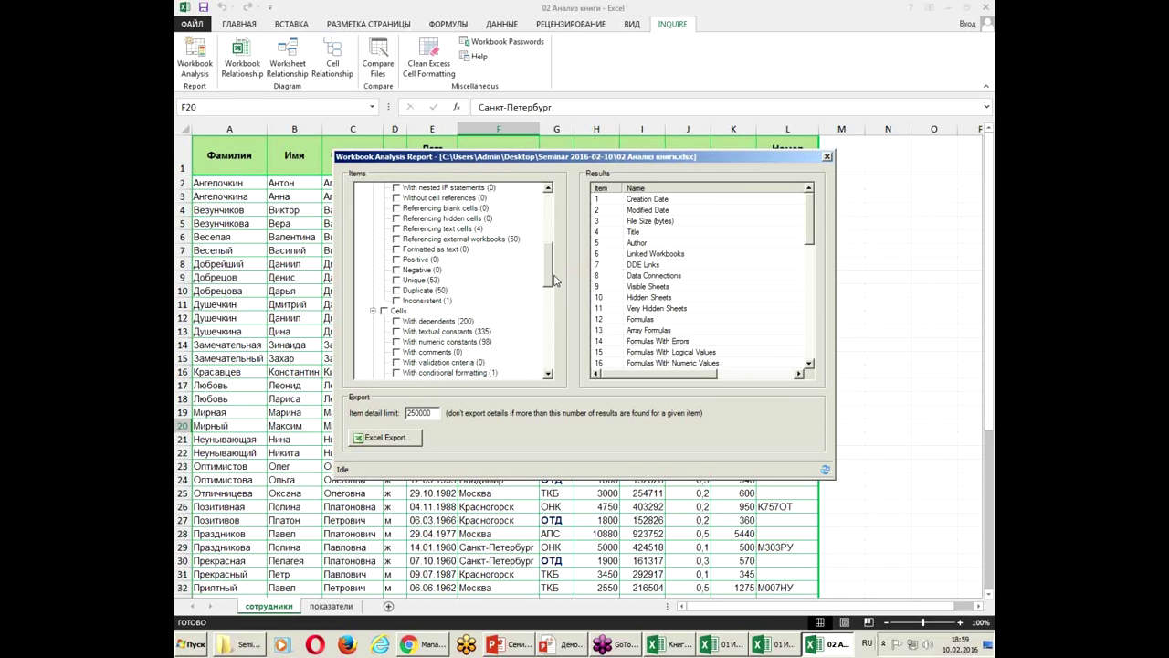
drag(554, 281, 554, 290)
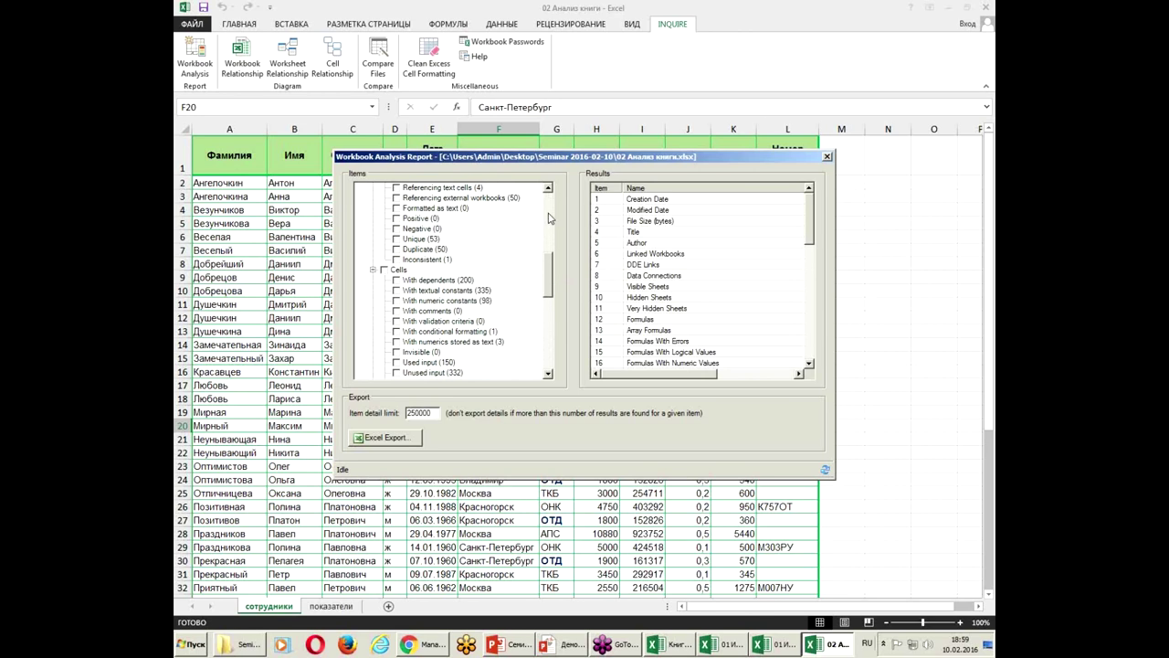
drag(554, 236, 552, 210)
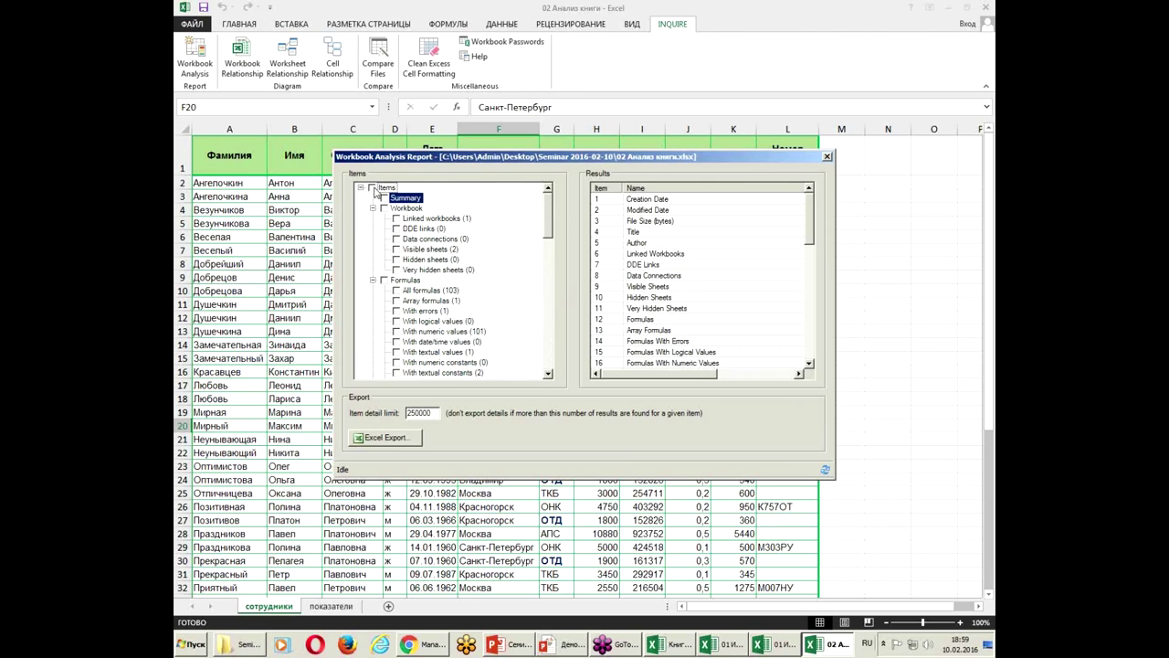
click(372, 187)
drag(549, 227, 563, 320)
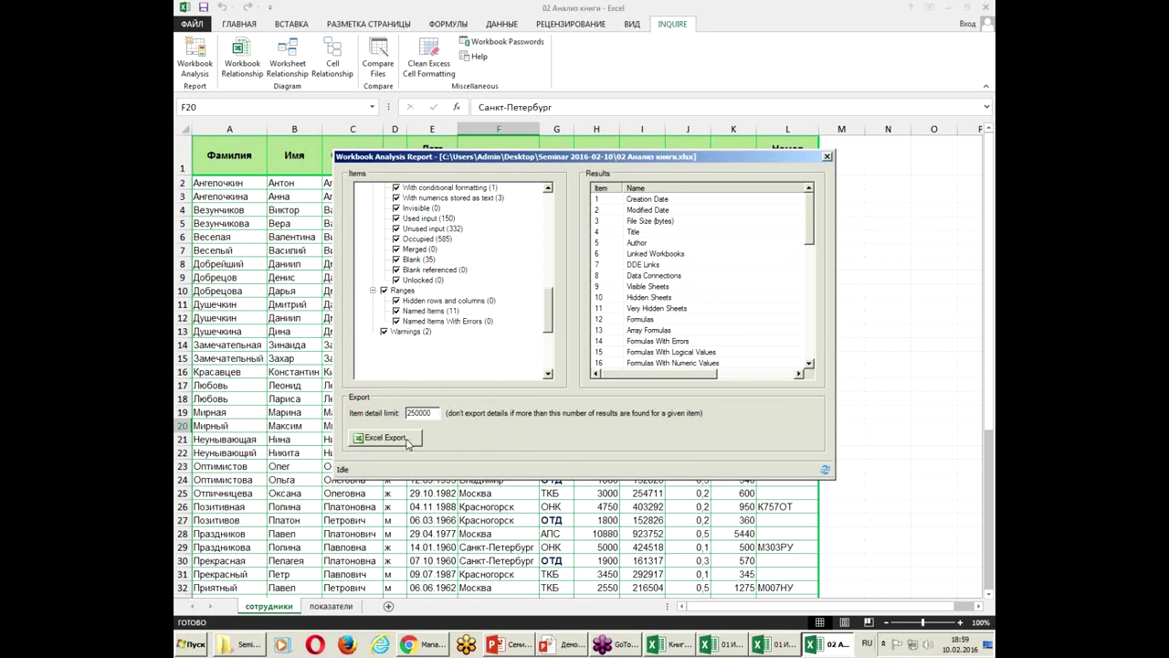
Export the analysis to a workbook in Desktop > Seminar 2016-02-10 and load the exported file
click(408, 440)
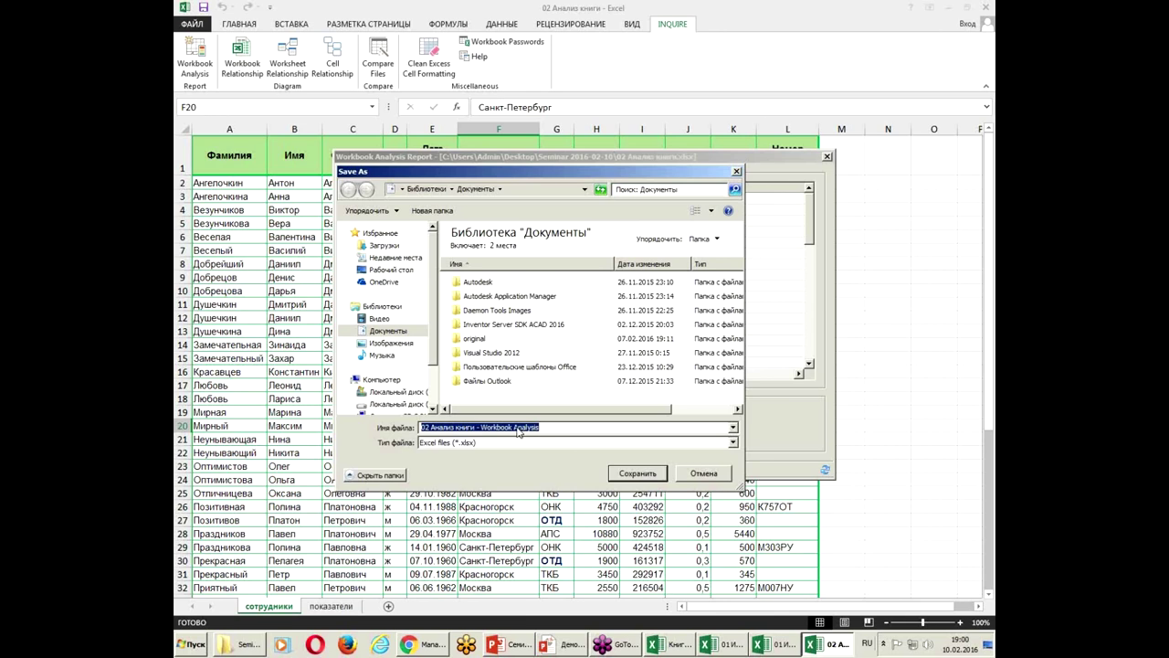
drag(574, 174, 555, 500)
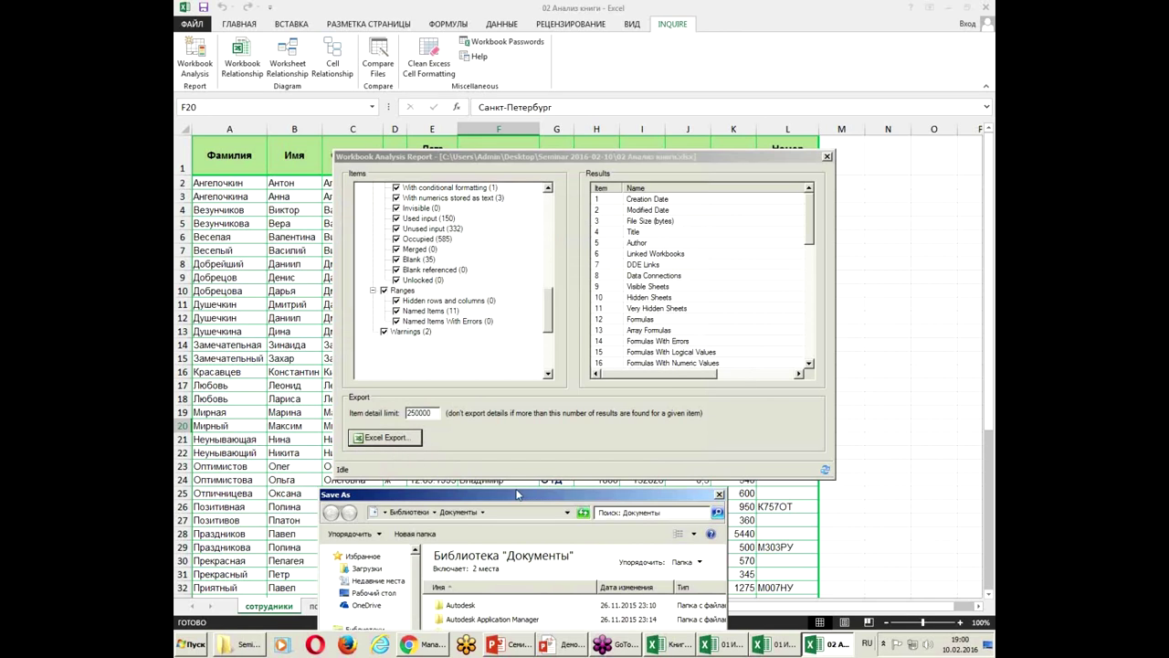
drag(507, 499, 589, 109)
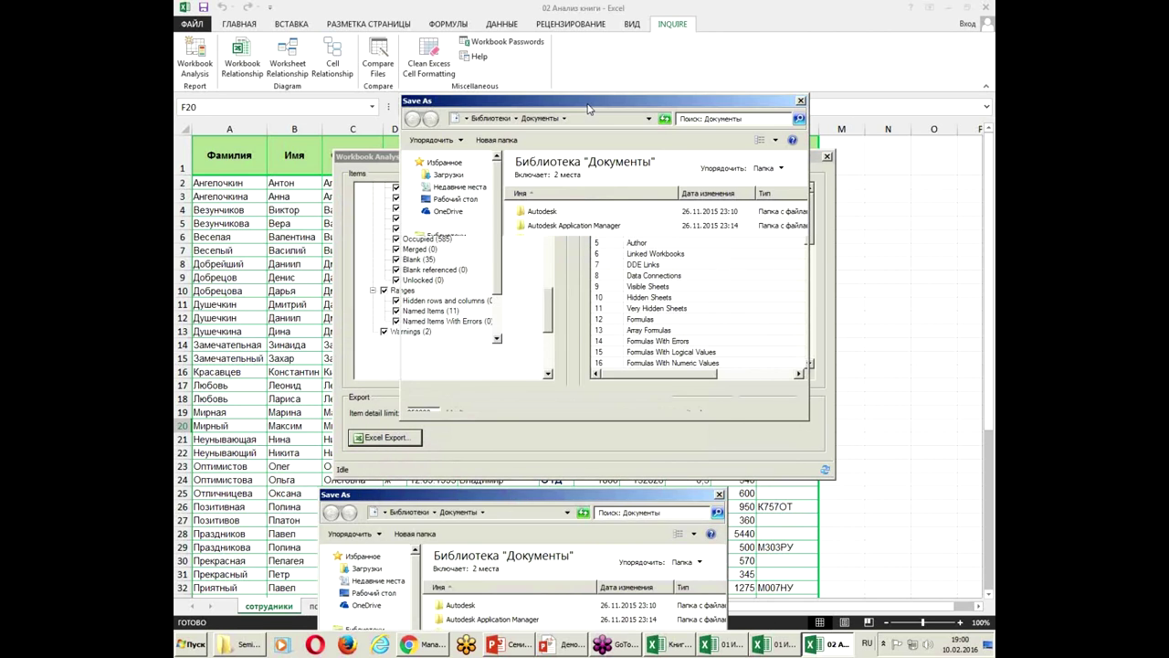
click(448, 198)
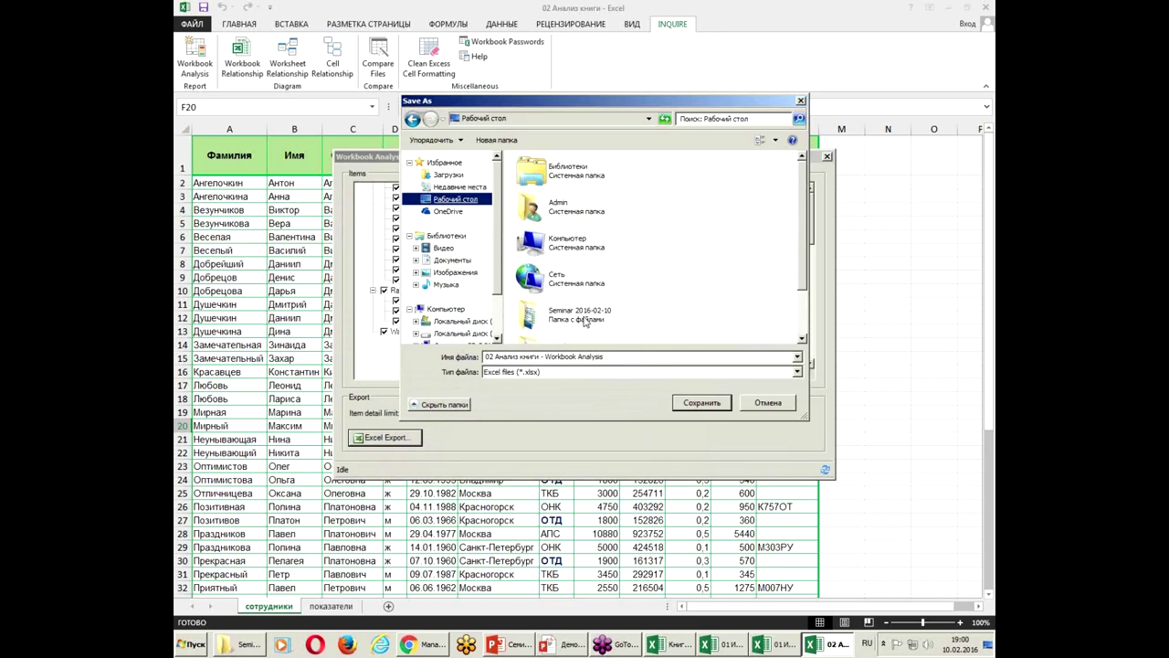
double_click(586, 320)
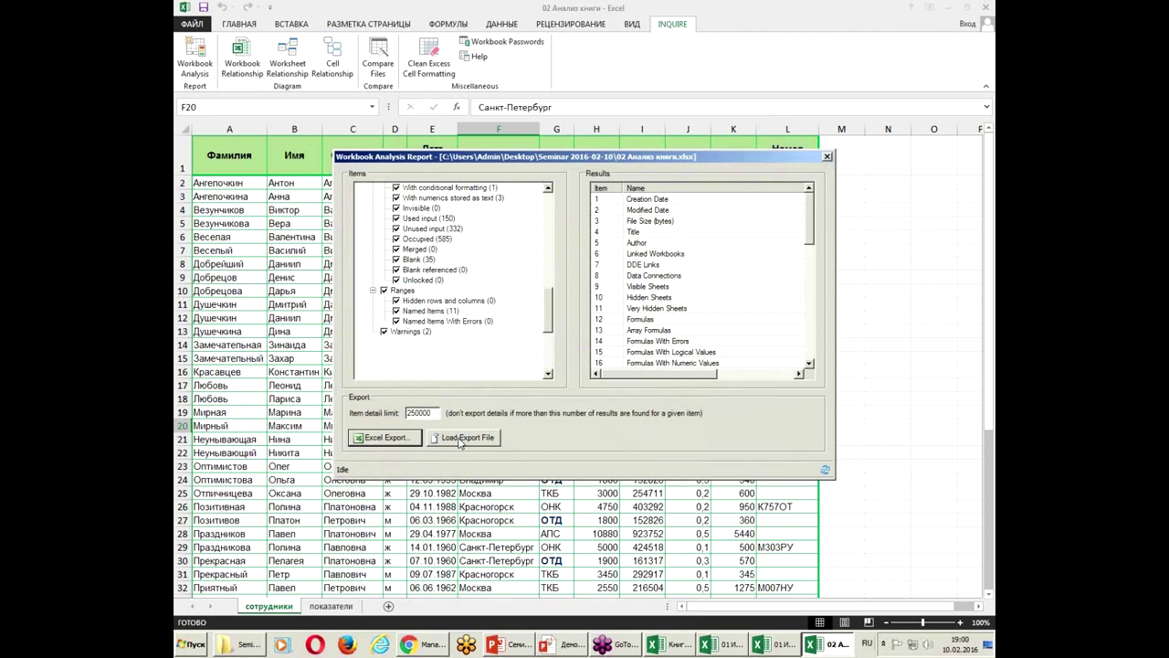
click(460, 439)
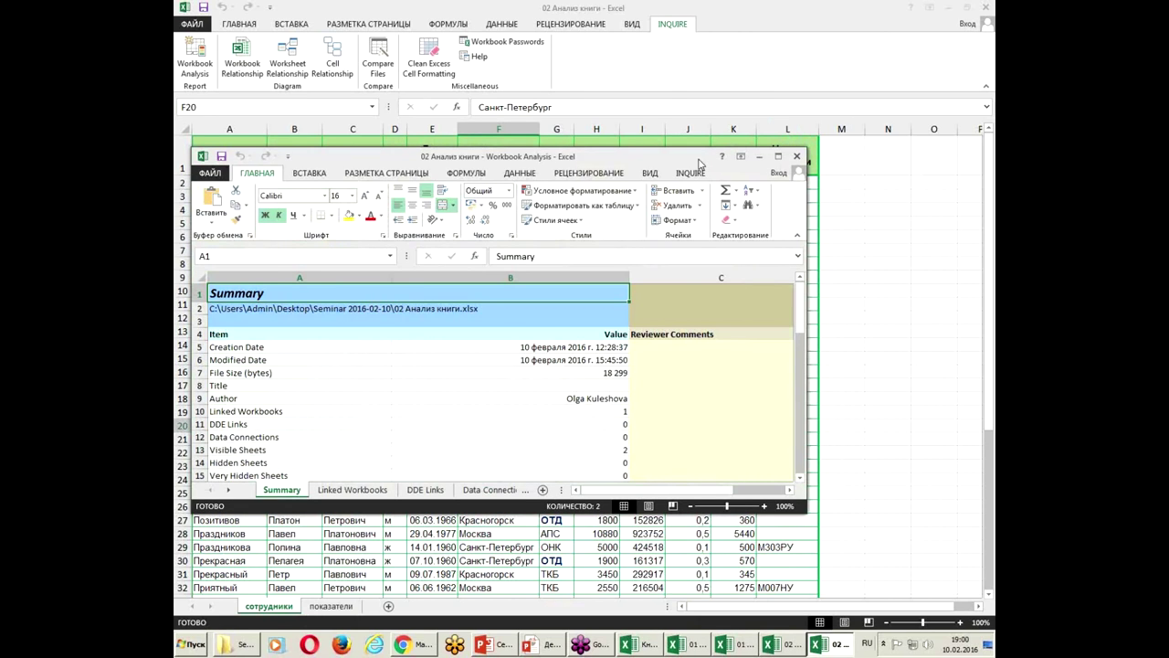
Maximize the exported report and check the Author, 1 linked workbook and 2 visible sheets
double_click(700, 159)
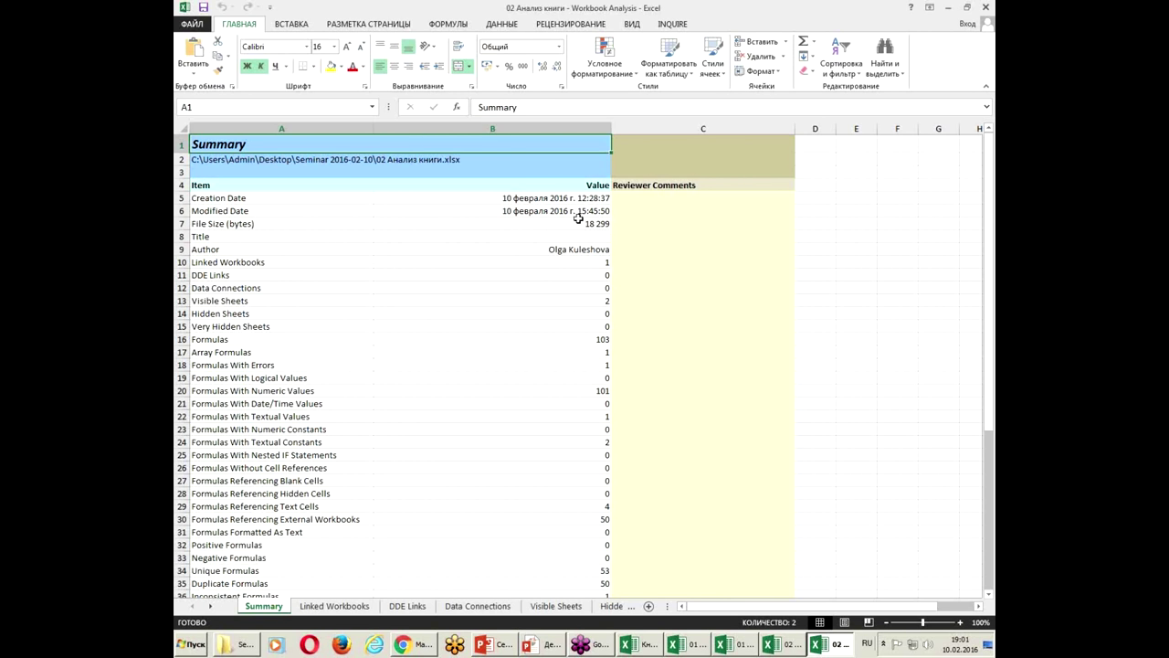
click(568, 249)
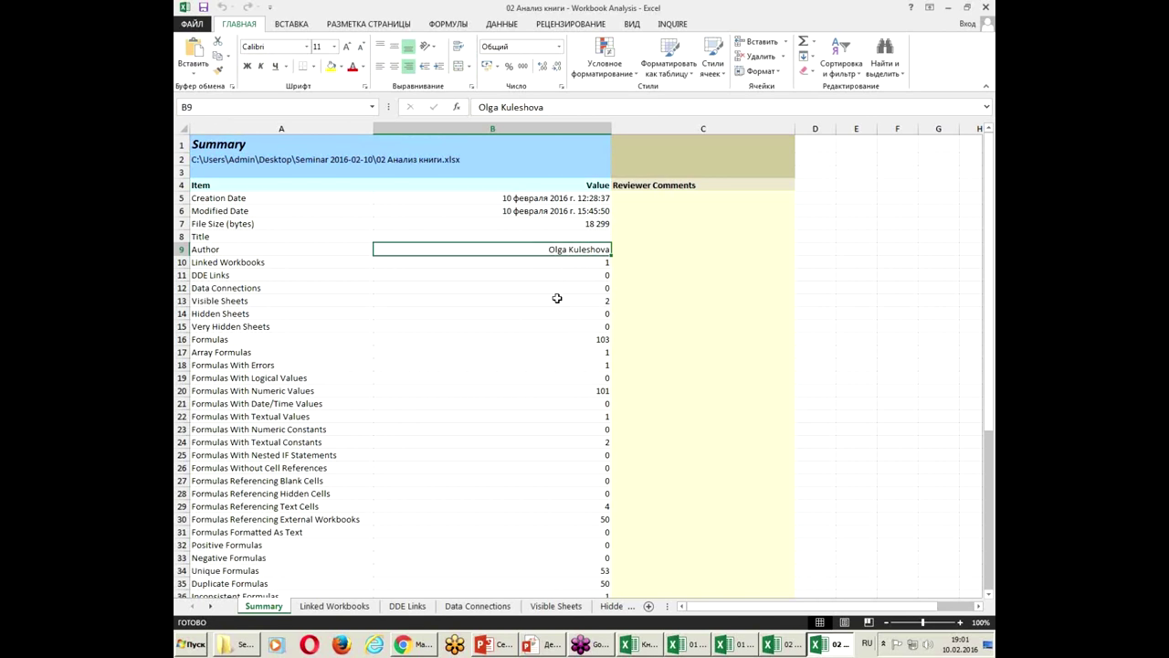
click(564, 264)
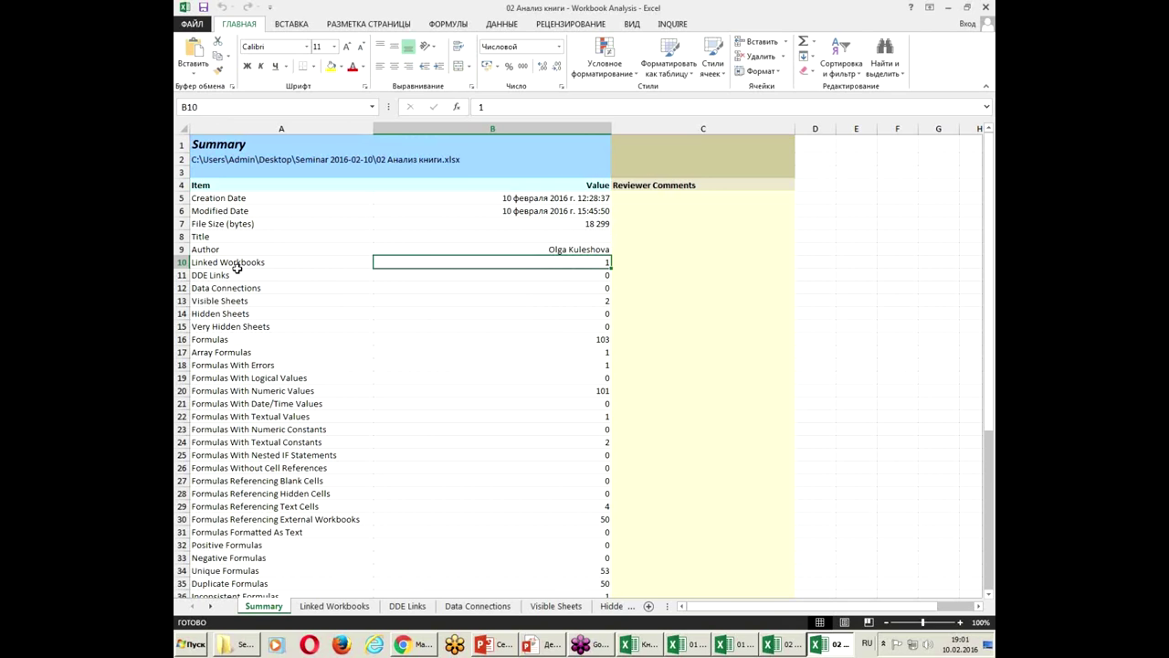
click(229, 305)
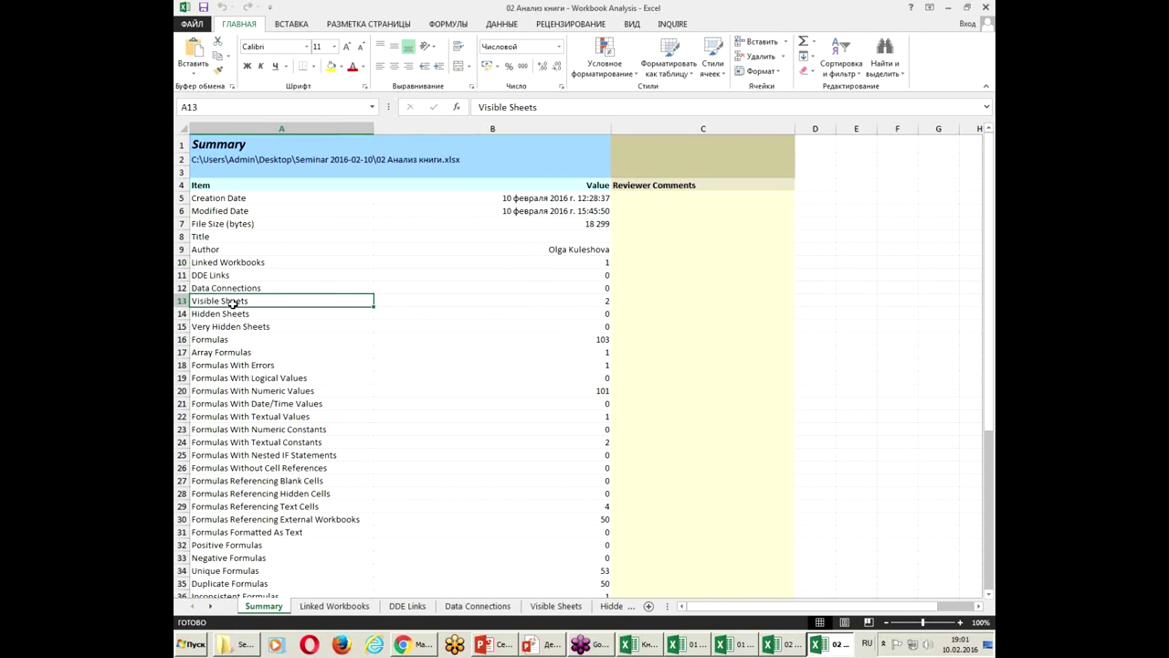
click(522, 302)
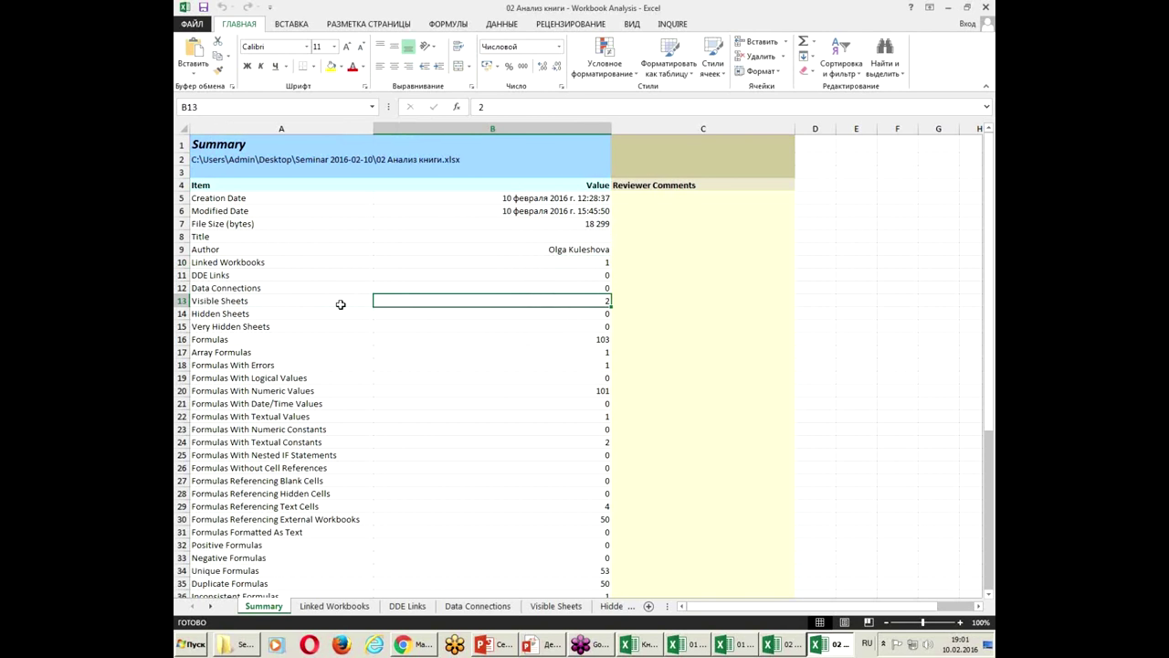
Review the formula counts: 103 total, 101 numeric, 1 textual value, 2 textual constants
click(416, 337)
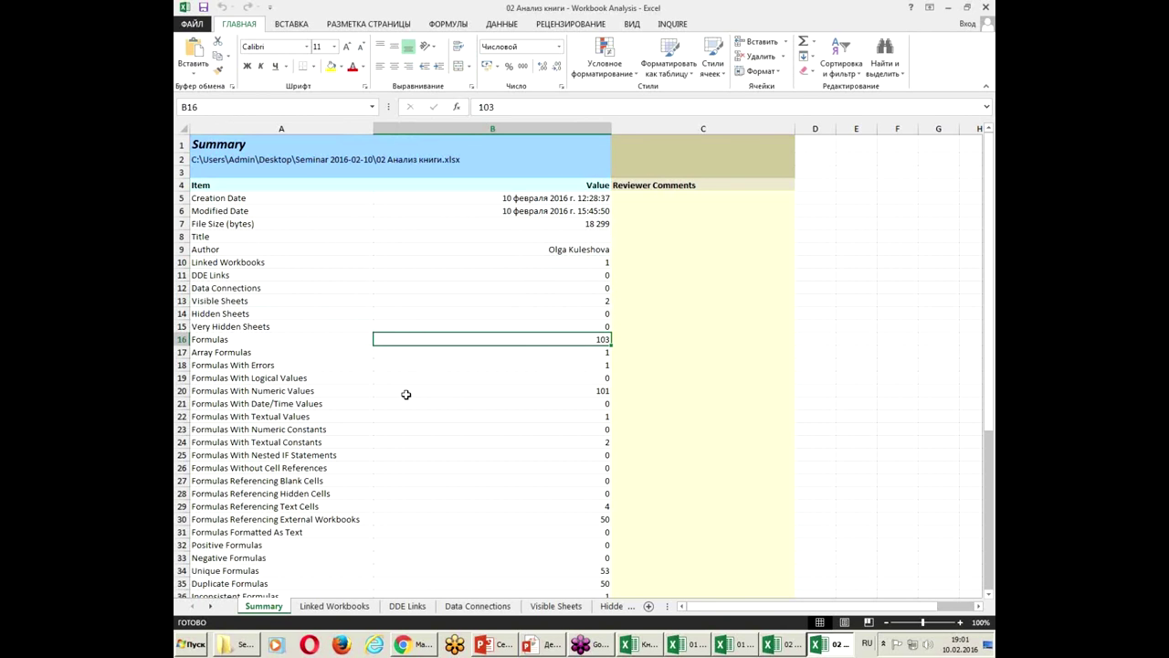
click(409, 389)
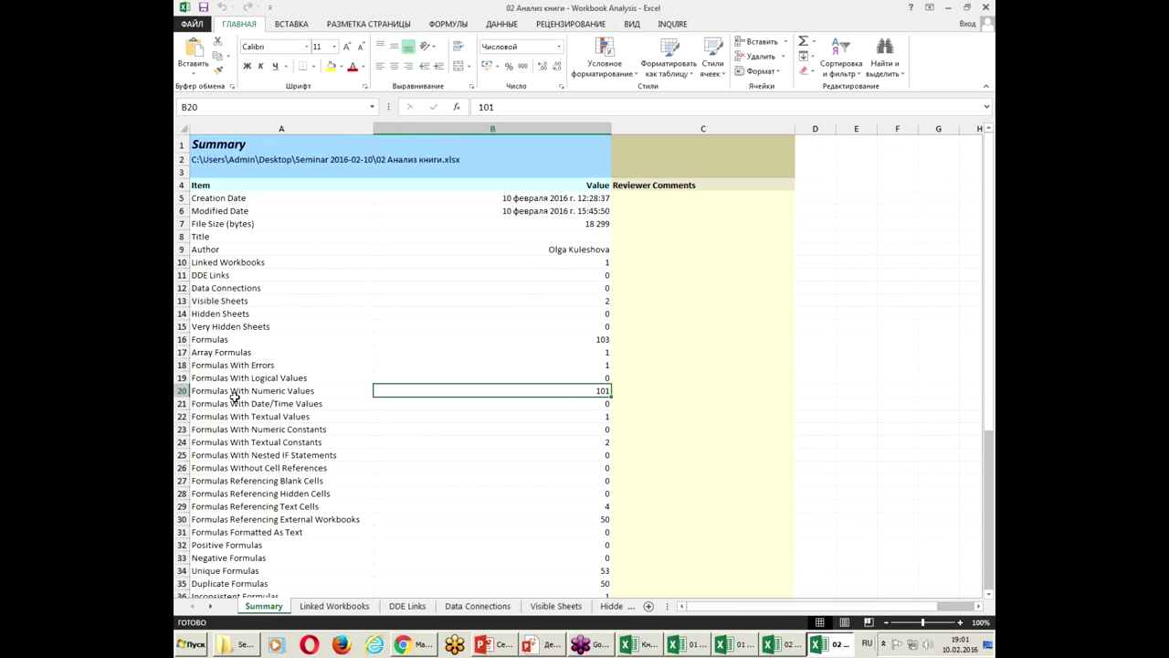
click(443, 417)
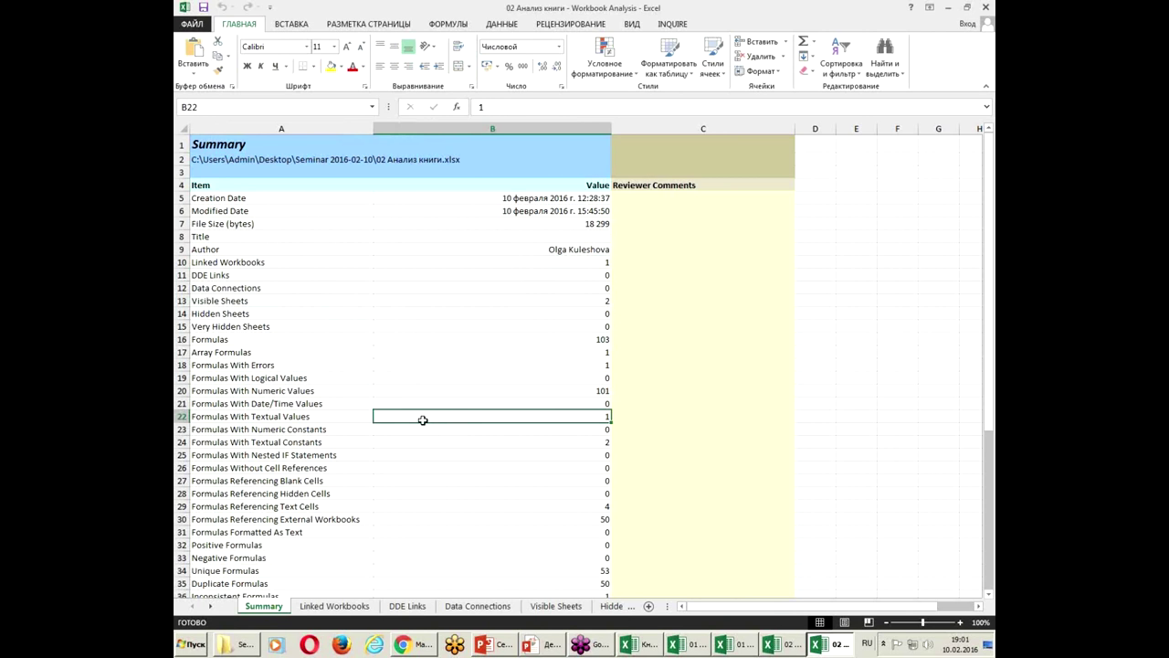
click(380, 442)
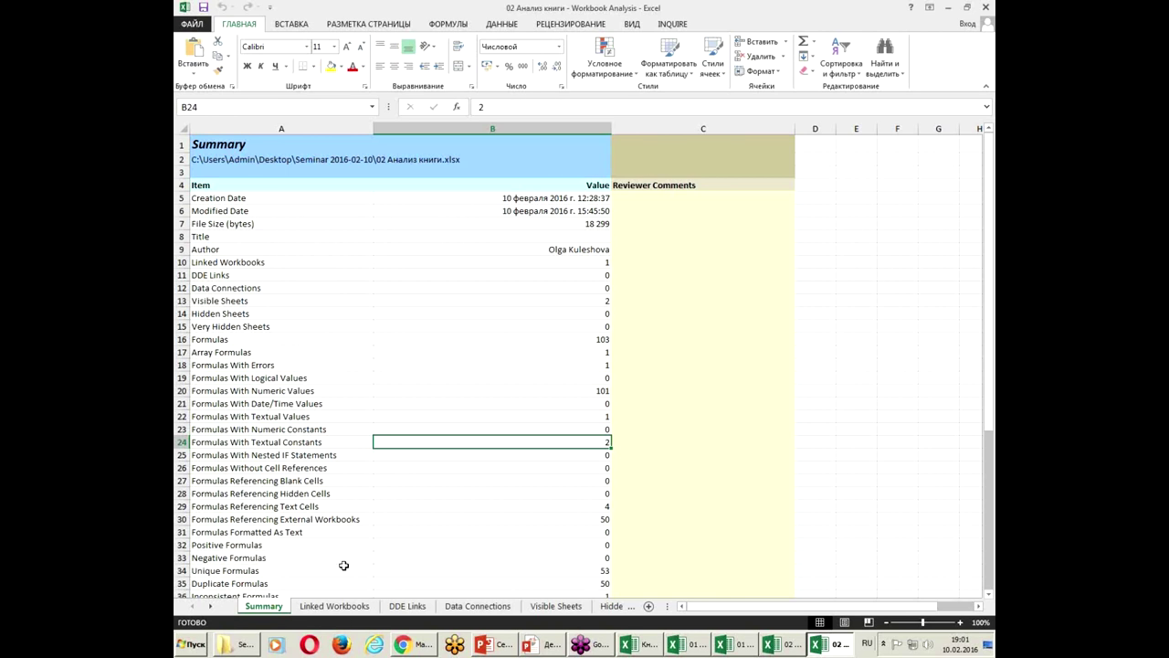
Page through the Linked Workbooks, DDE Links, Data Connections, Visible and Hidden Sheets reports to All Formulas
click(335, 606)
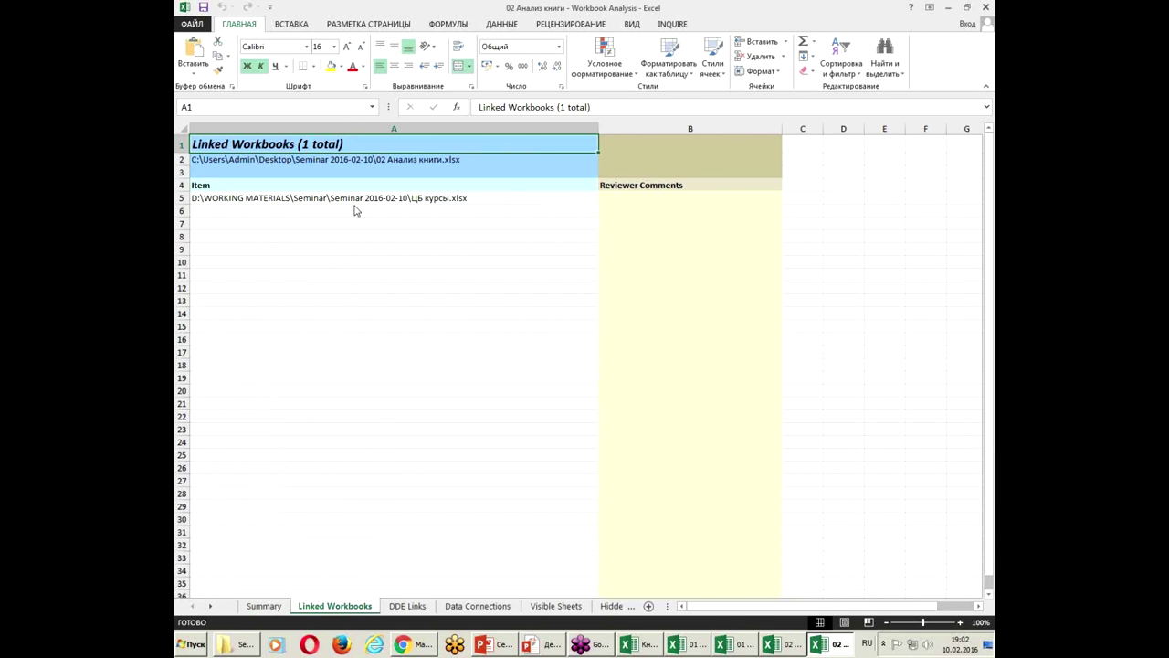
click(371, 209)
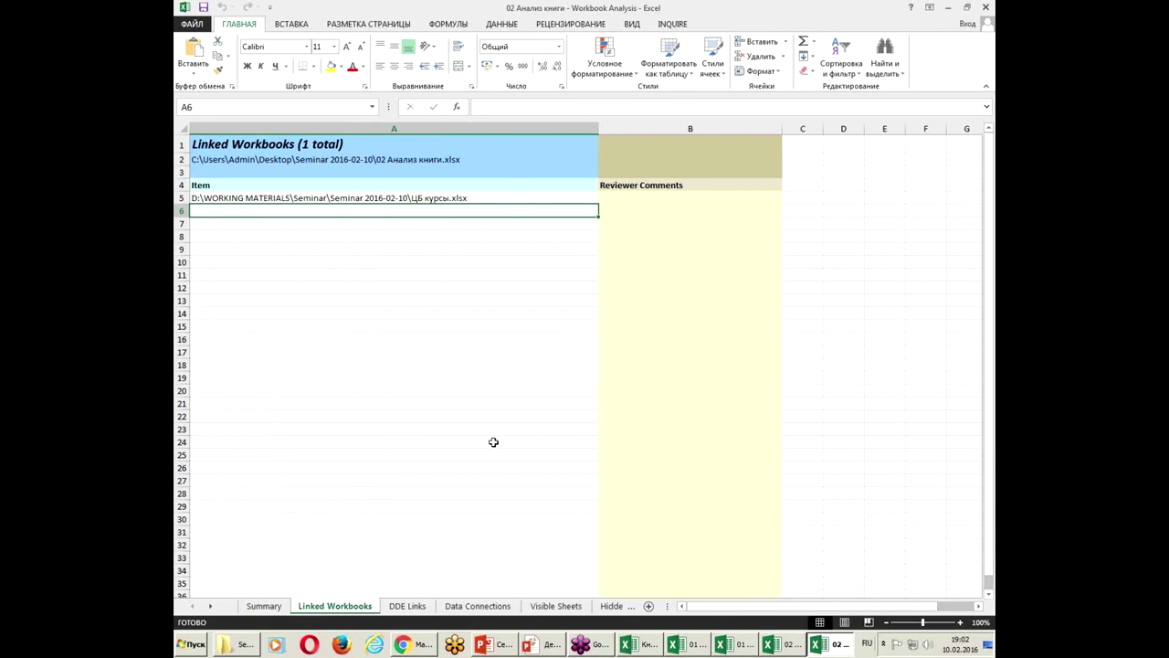
click(413, 606)
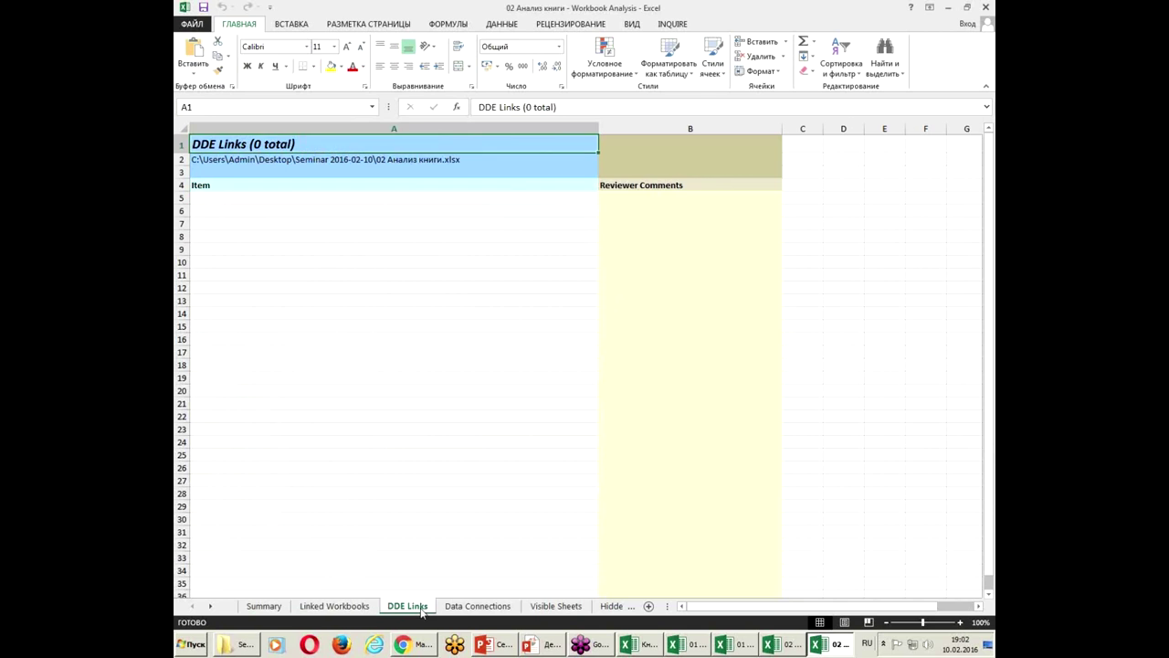
click(474, 607)
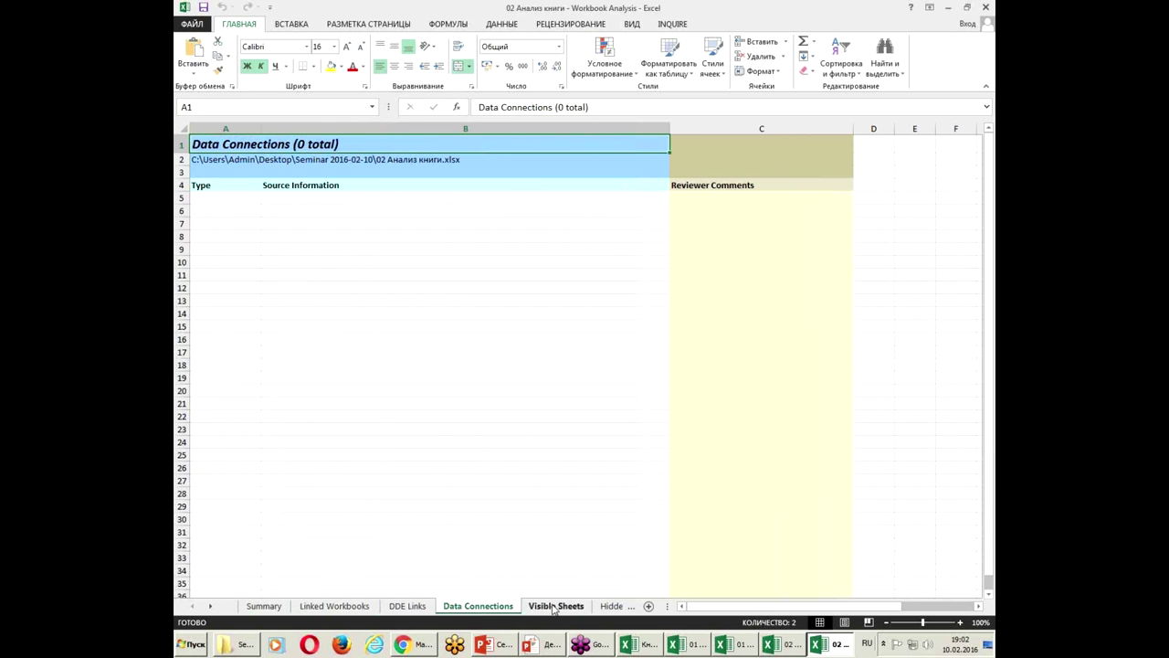
click(553, 608)
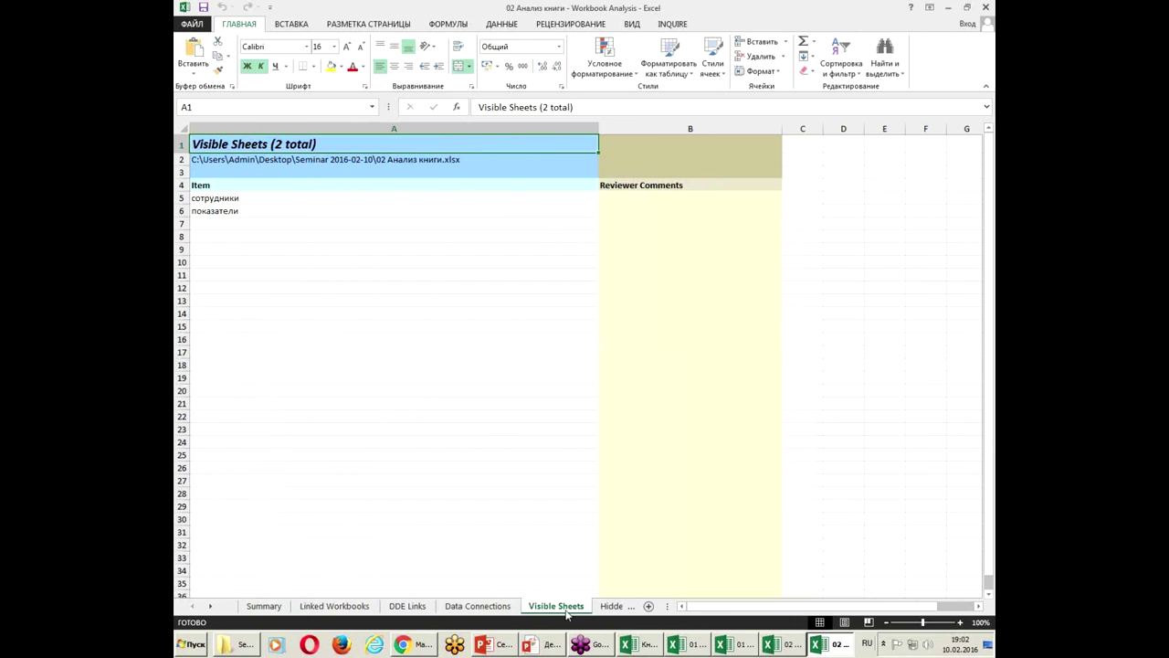
click(612, 608)
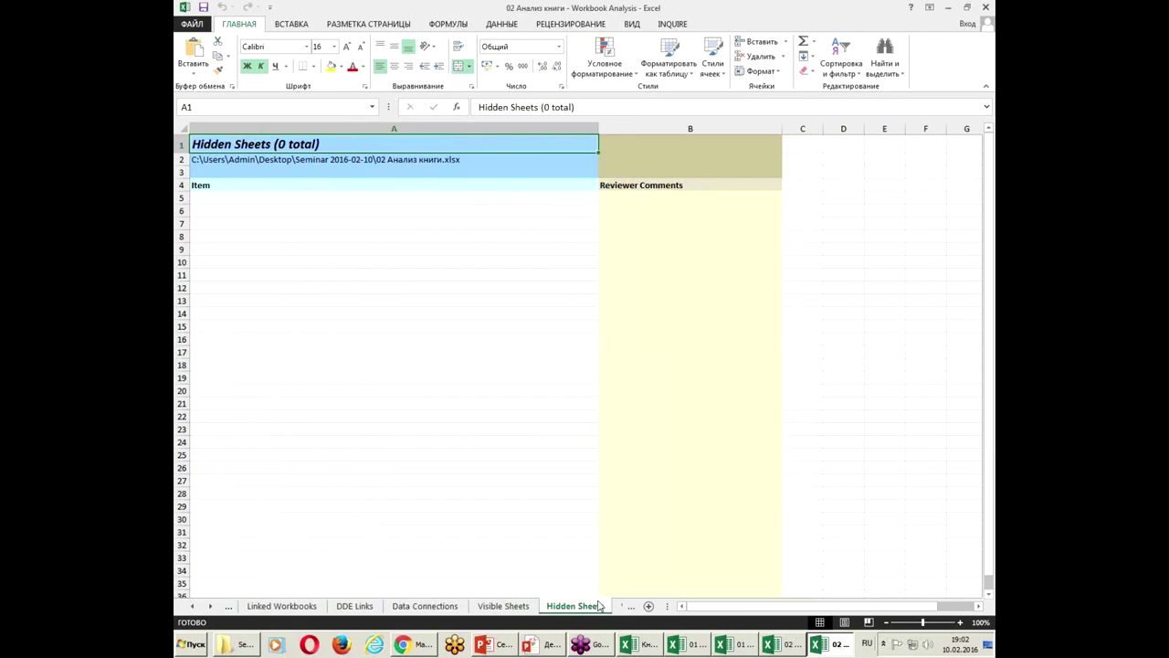
key(ctrl+Page_Down)
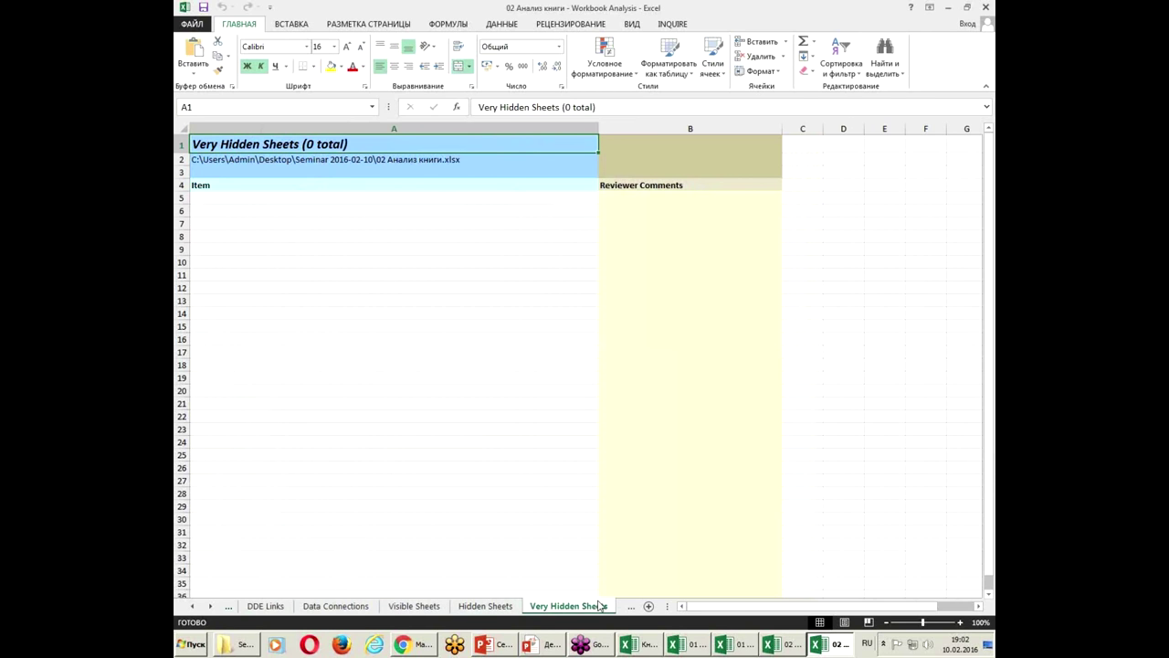
key(ctrl+Page_Down)
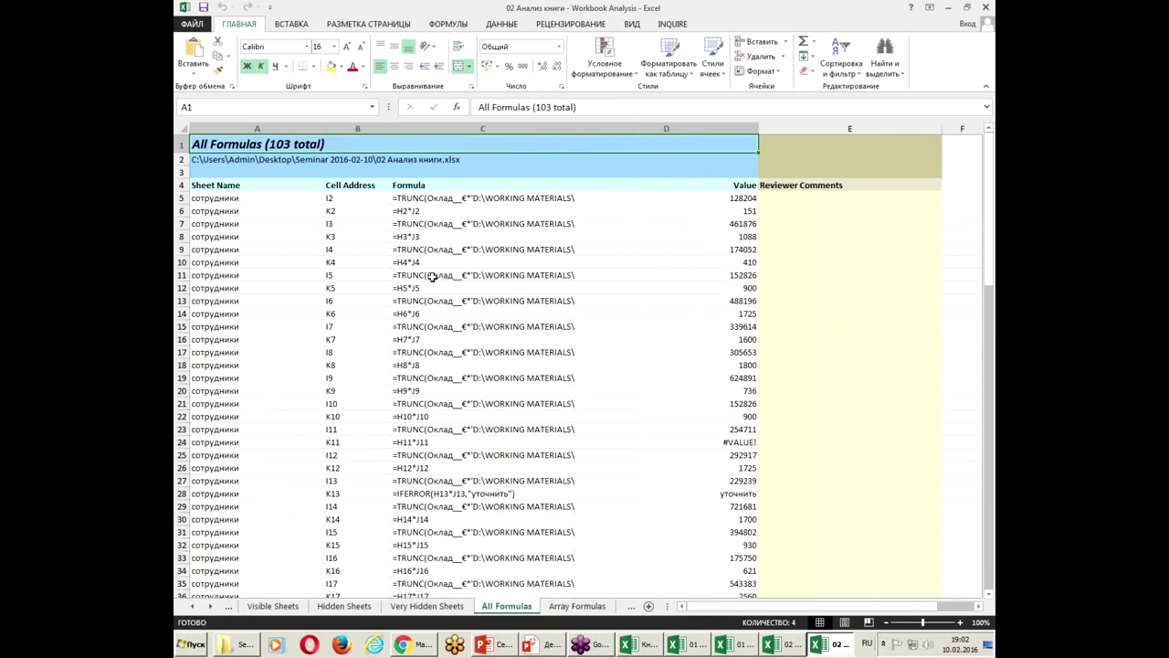
Widen column C of the All Formulas sheet so the full formulas are visible
scroll(433, 278, down, 1)
scroll(433, 278, down, 2)
scroll(433, 278, down, 3)
scroll(461, 295, down, 1)
scroll(462, 296, down, 2)
scroll(462, 295, down, 3)
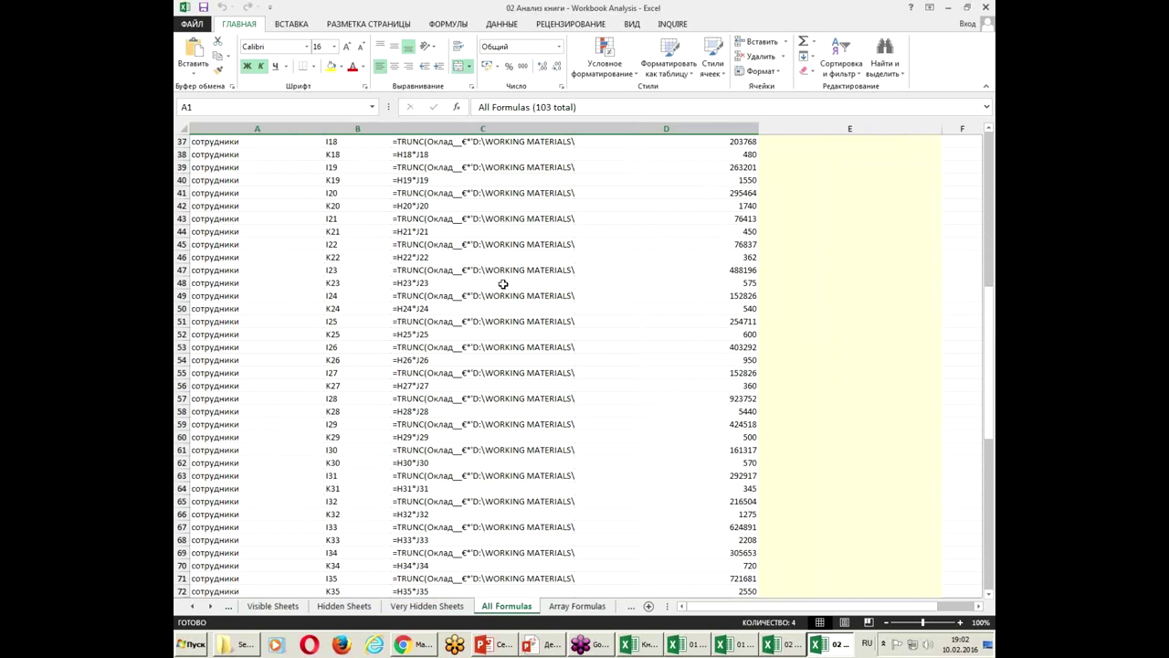
drag(575, 128, 708, 134)
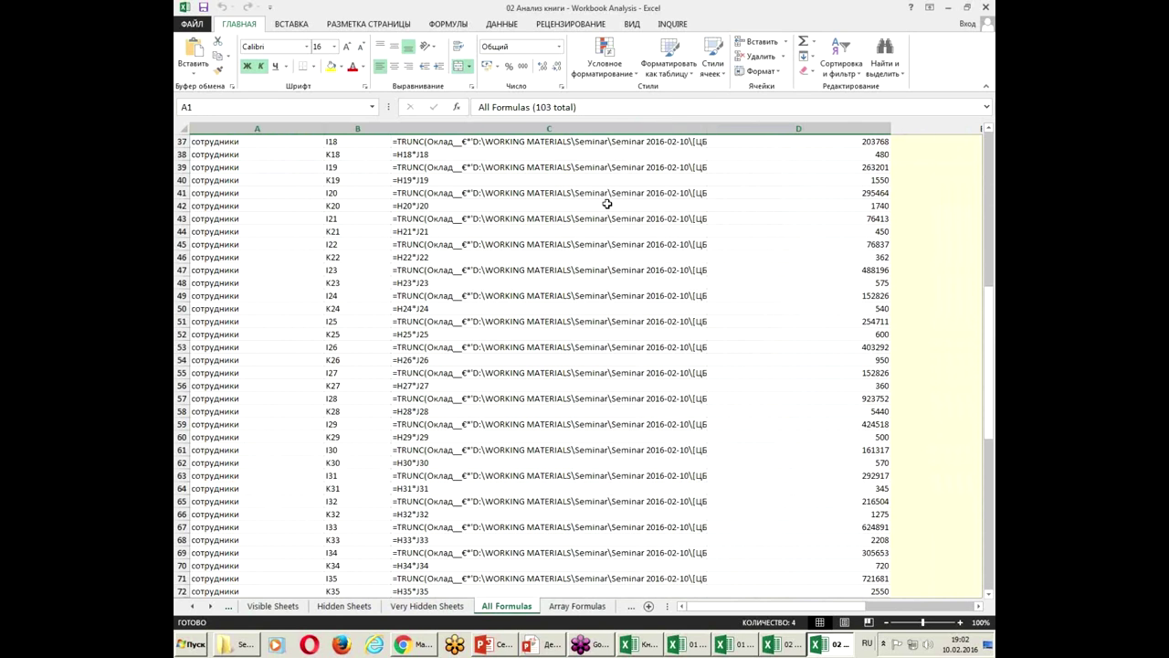
Select the MAX array formula entry in row 107, then switch to the Array Formulas sheet
scroll(539, 283, down, 2)
scroll(539, 283, down, 3)
scroll(539, 283, down, 5)
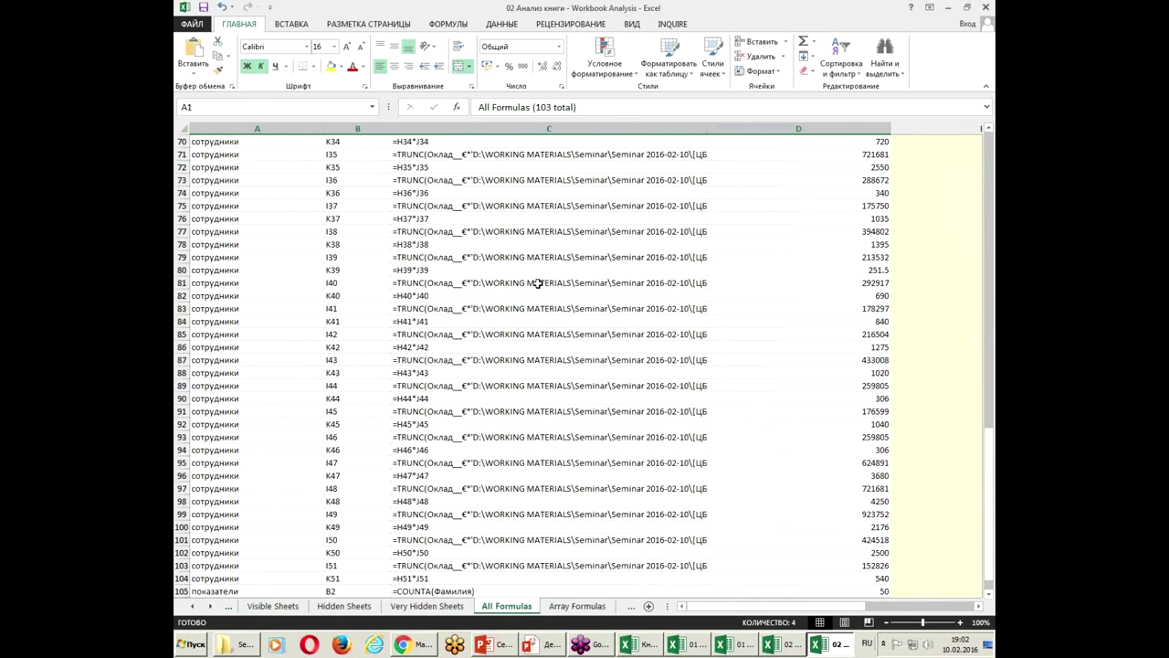
scroll(539, 283, down, 6)
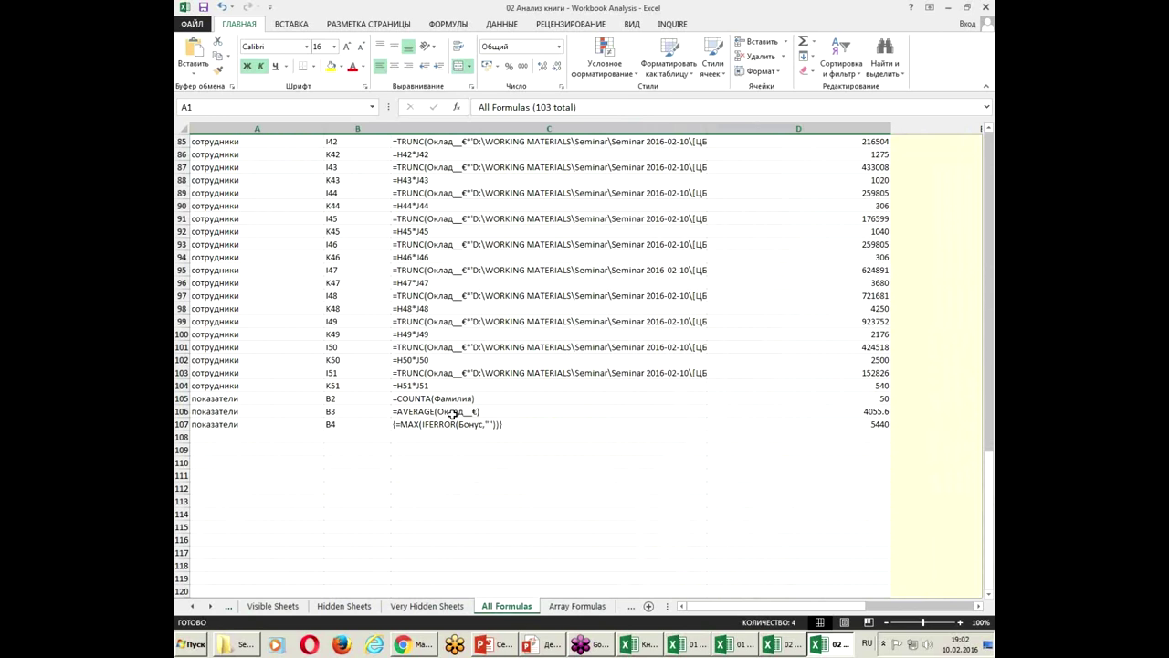
click(411, 427)
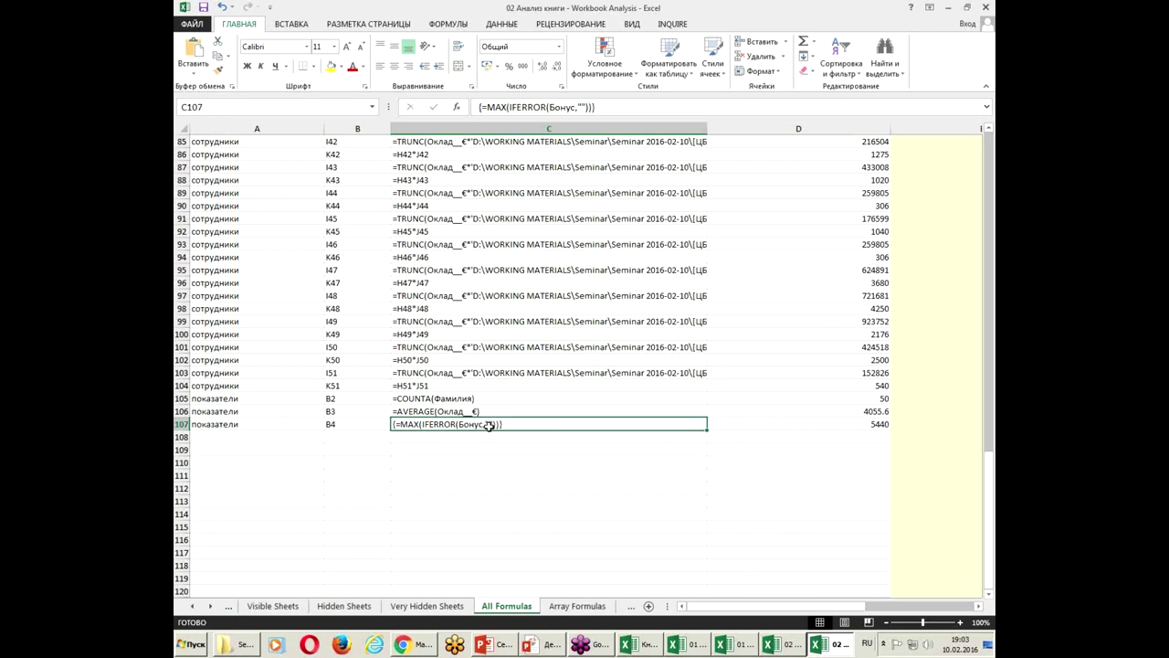
click(578, 605)
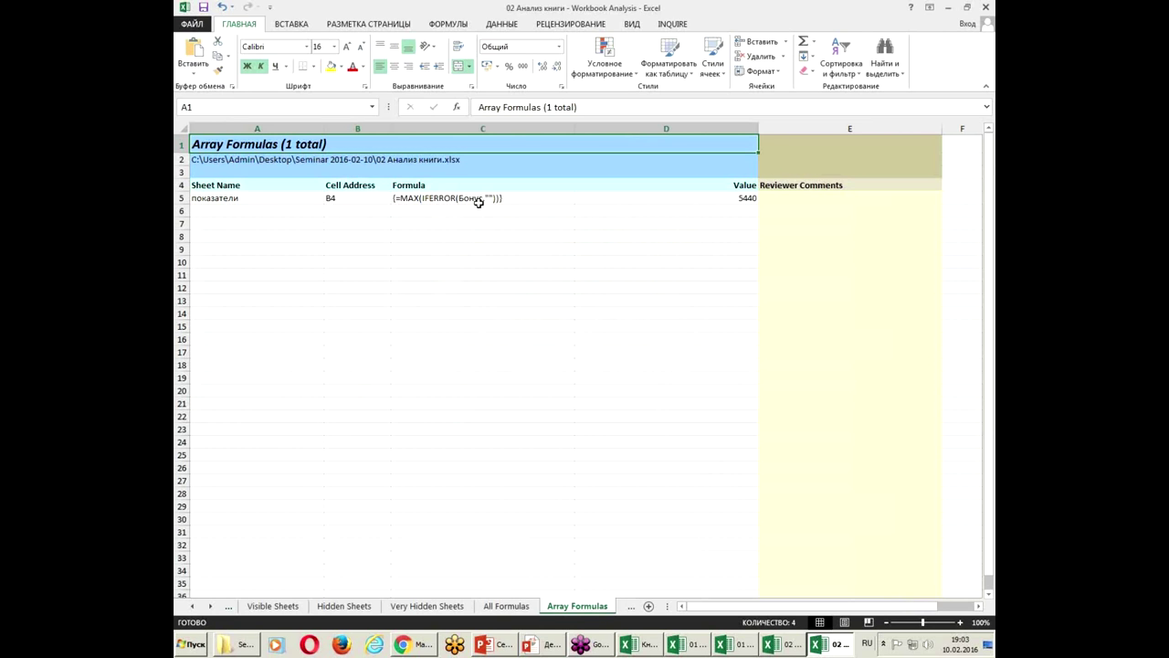
Select the B4 array formula entry, then show the Formulas With Errors sheet listing the #VALUE! error in K11
click(378, 203)
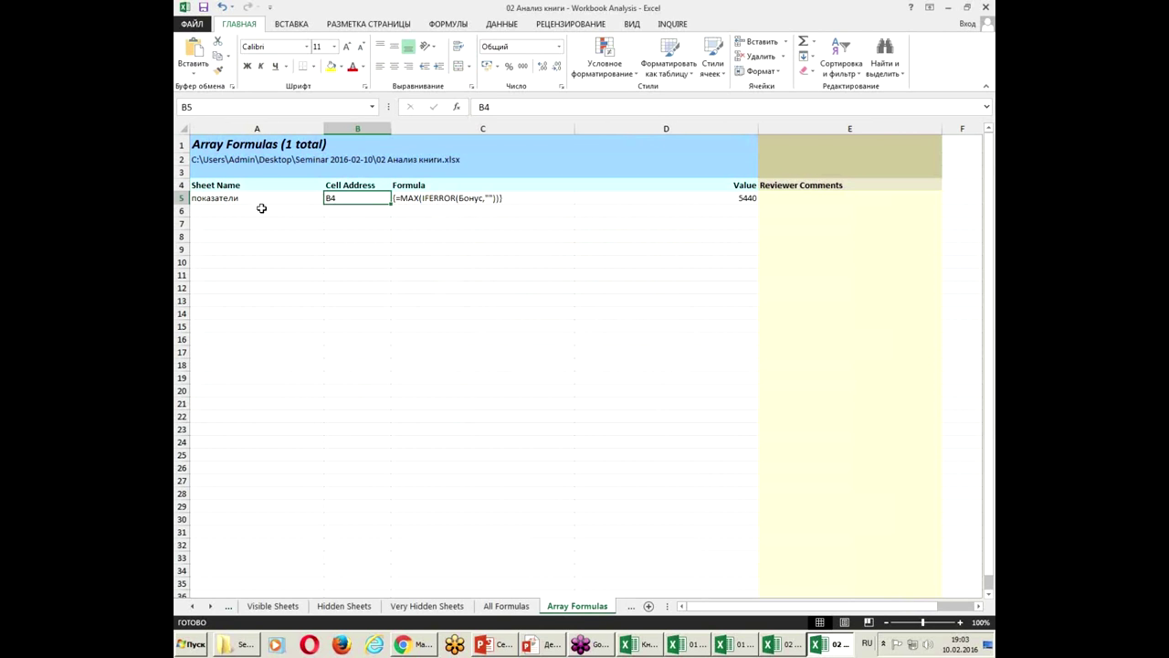
click(211, 606)
click(211, 606)
click(416, 606)
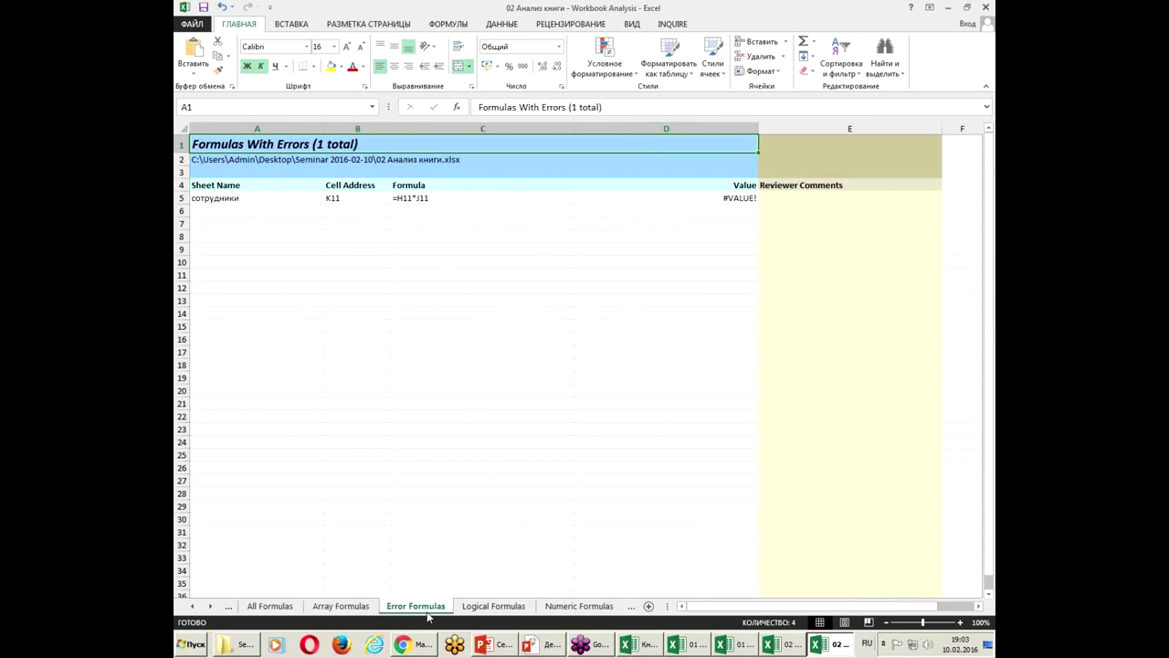
Step through the Logical, Numeric, Date Time, Textual, Constant, Nested IFs and No Cell Refs sheets
click(496, 608)
click(574, 607)
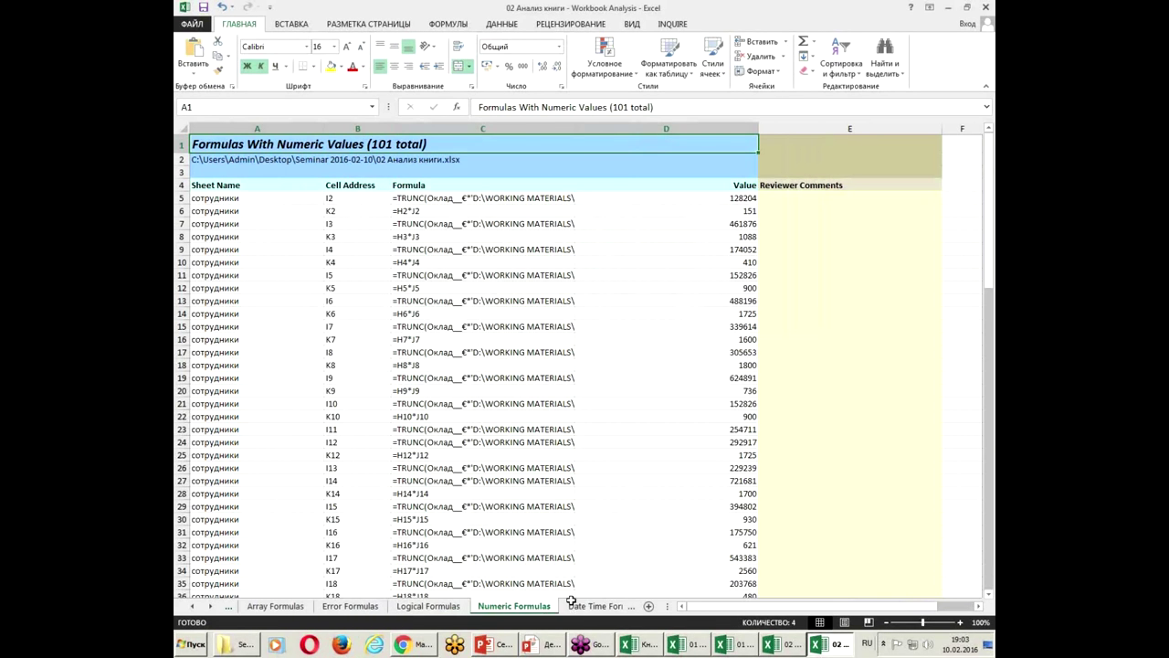
click(599, 606)
click(602, 606)
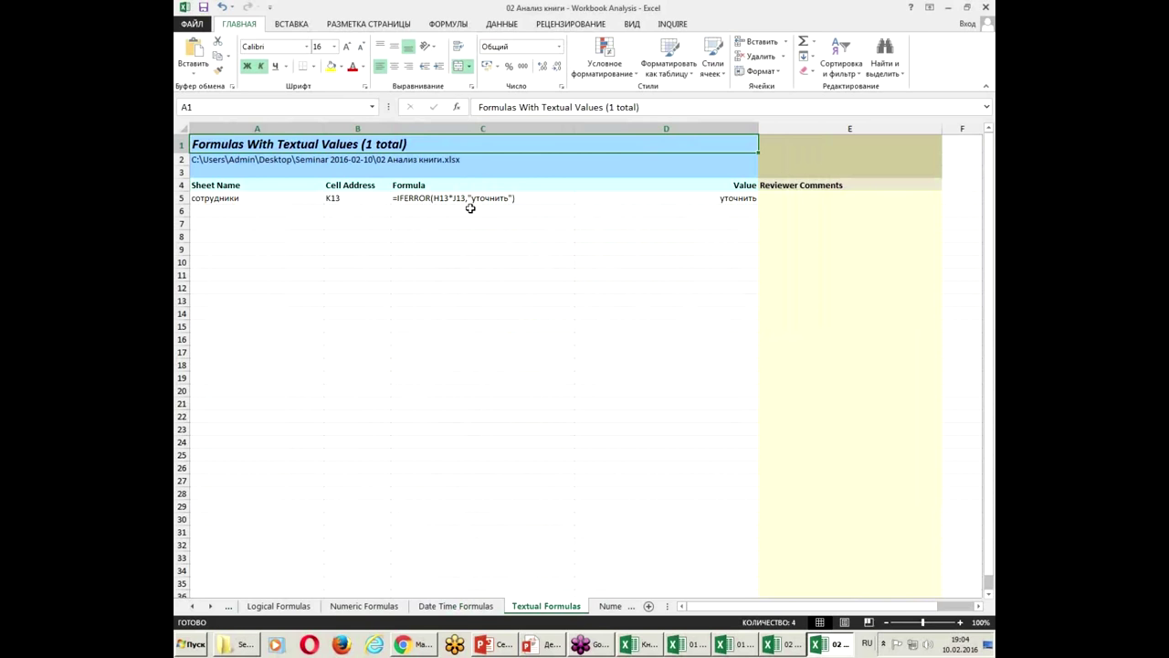
click(609, 607)
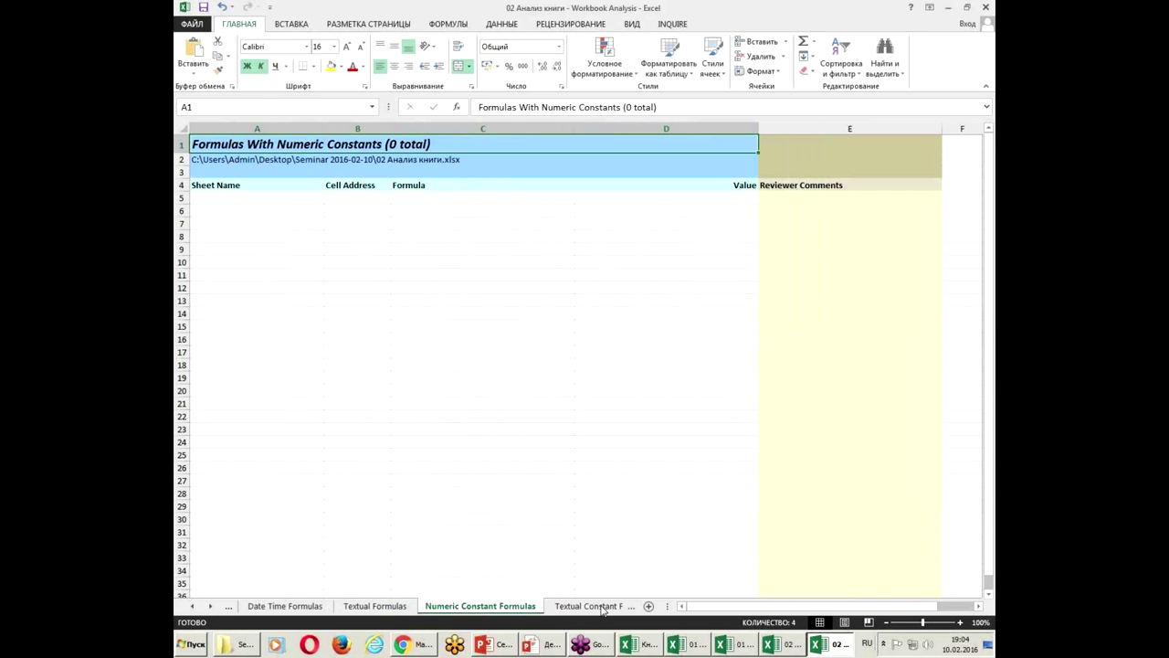
click(602, 607)
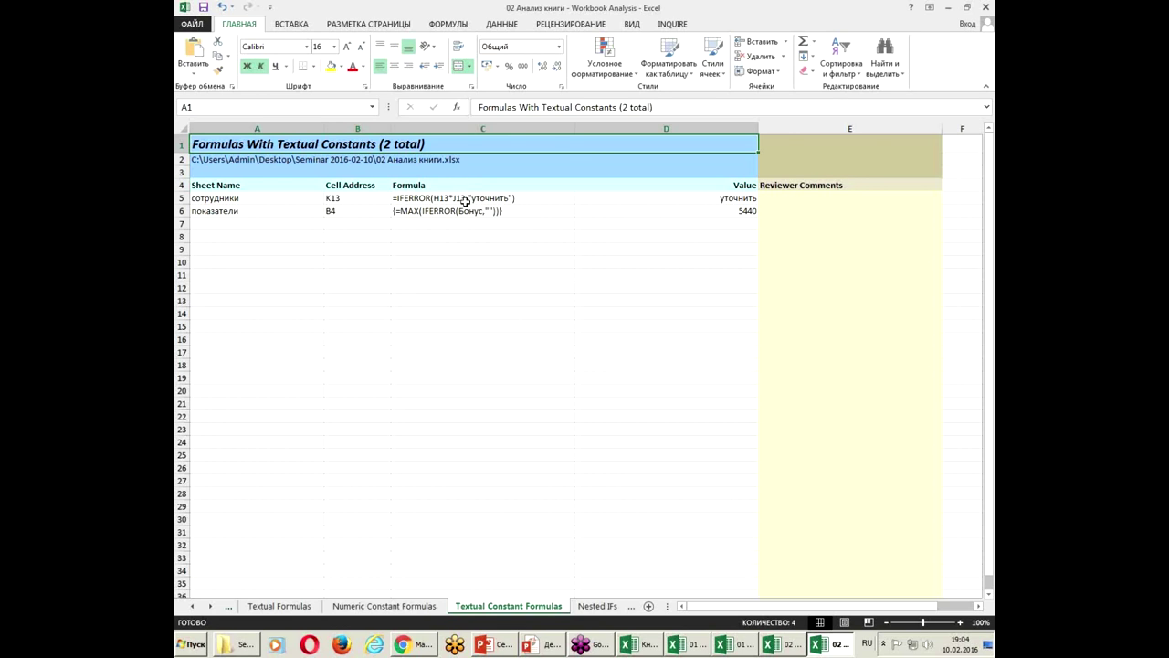
click(594, 608)
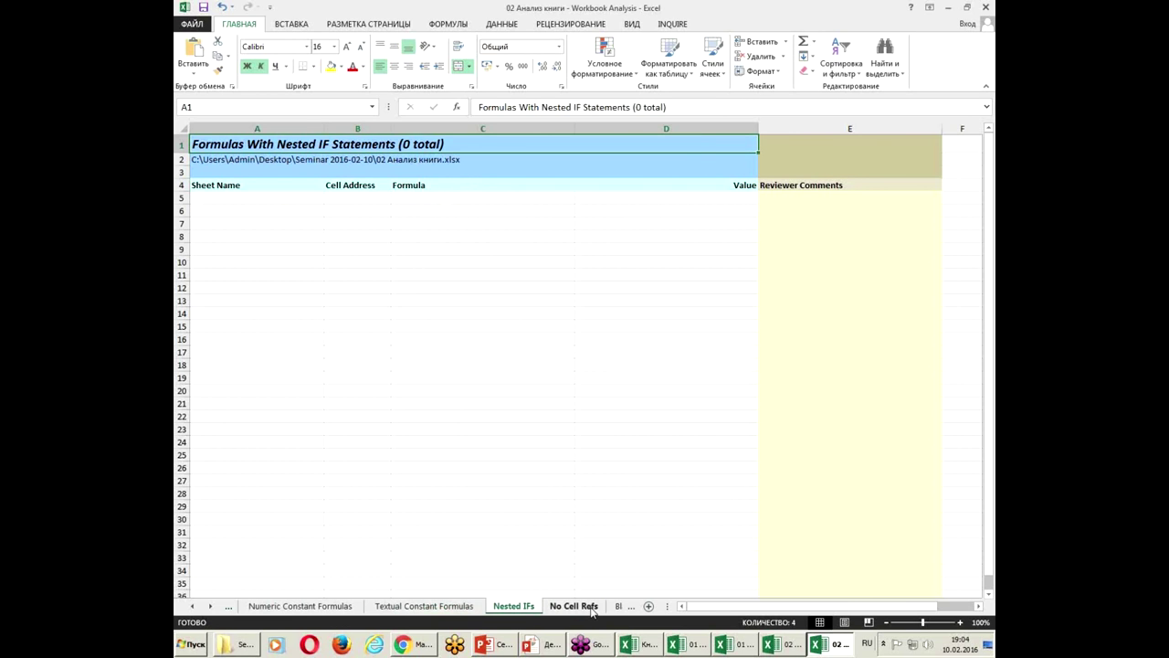
click(591, 608)
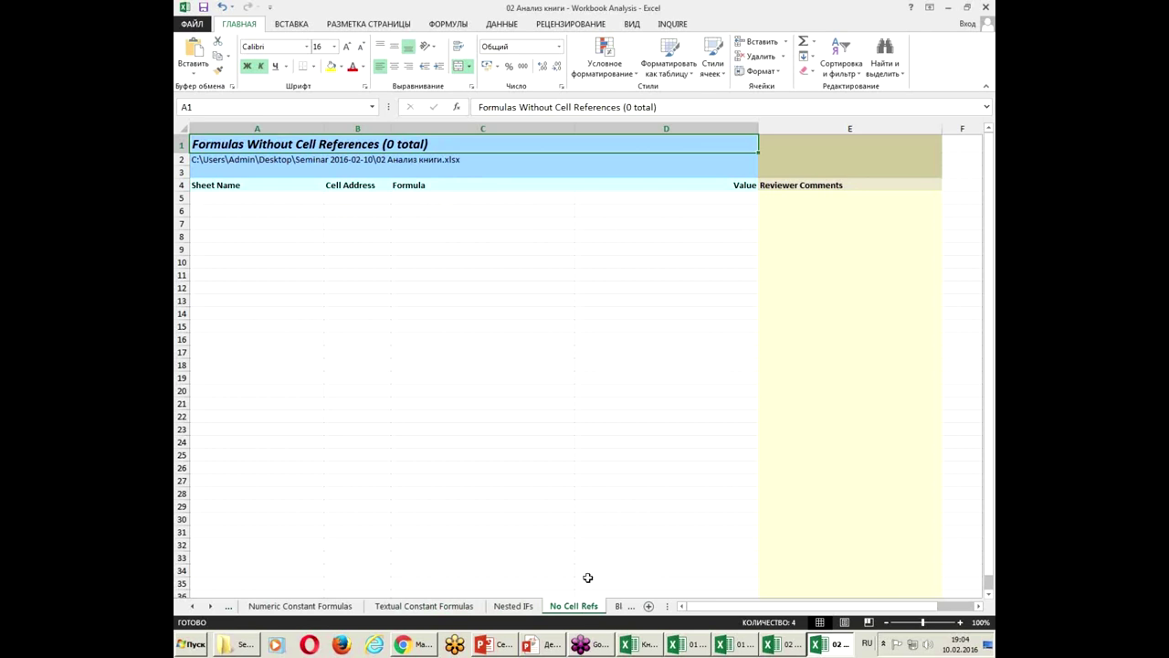
Advance past Blank and Hidden Cell Refs and Unique Formulas to Cells With Dependents
key(ctrl+Page_Down)
key(ctrl+Page_Down)
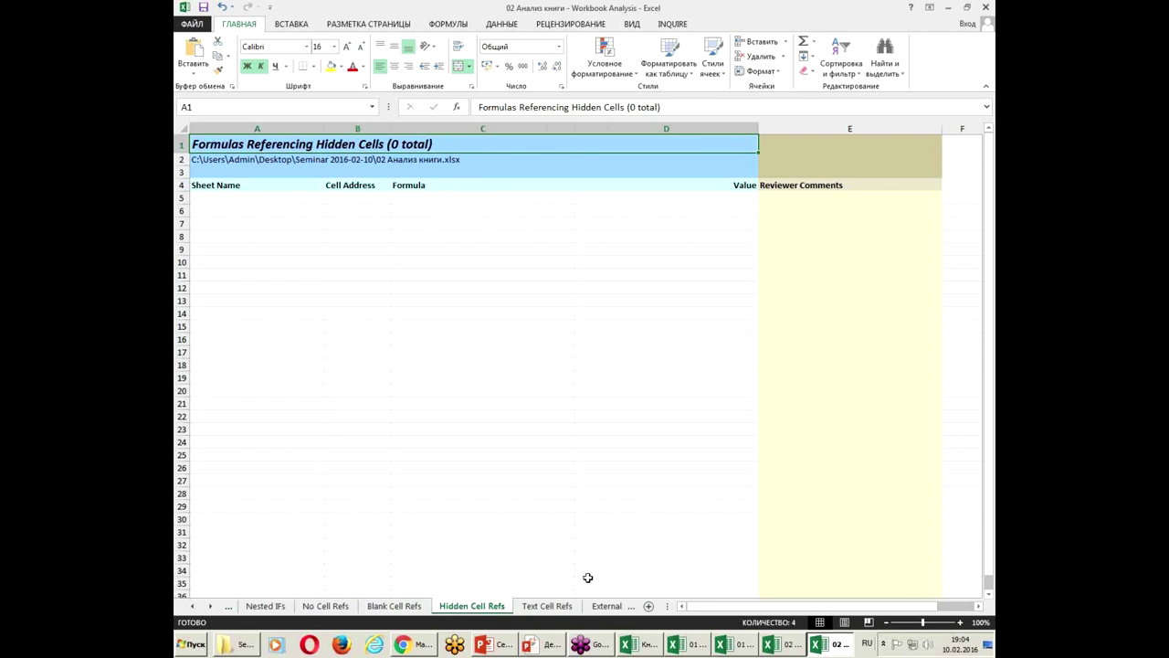
key(ctrl+Page_Down)
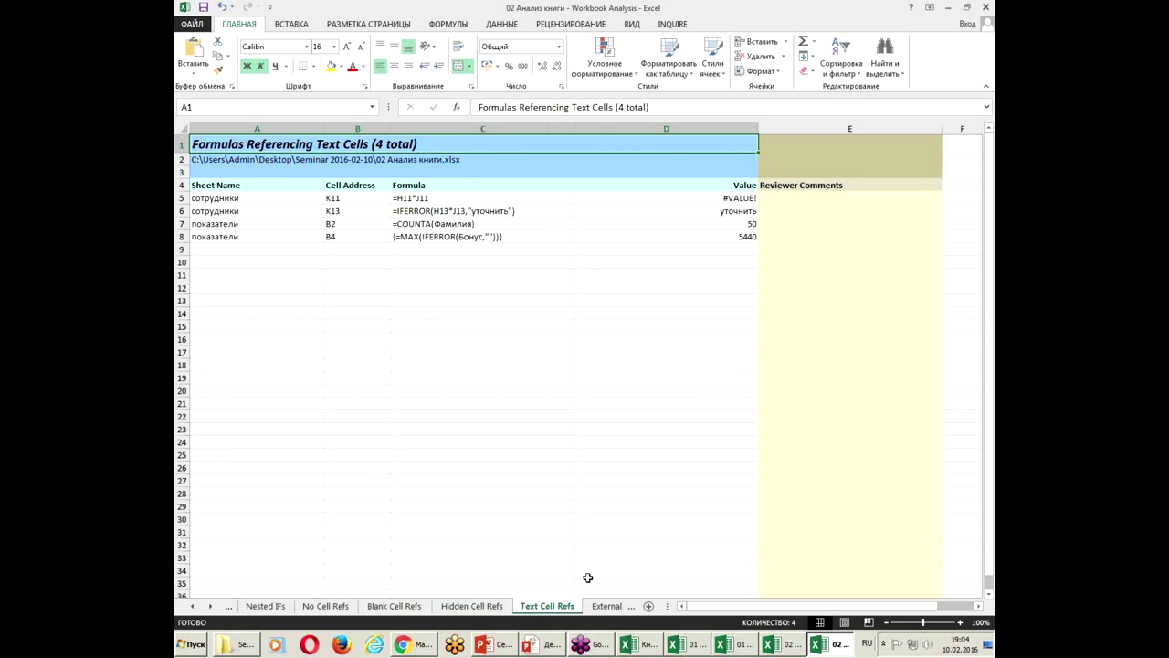
key(ctrl+Page_Down)
key(ctrl+Page_Down)
key(ctrl+Page_Down)
key(ctrl+Page_Down)
key(ctrl+Page_Down)
key(ctrl+Page_Down)
key(ctrl+Page_Down)
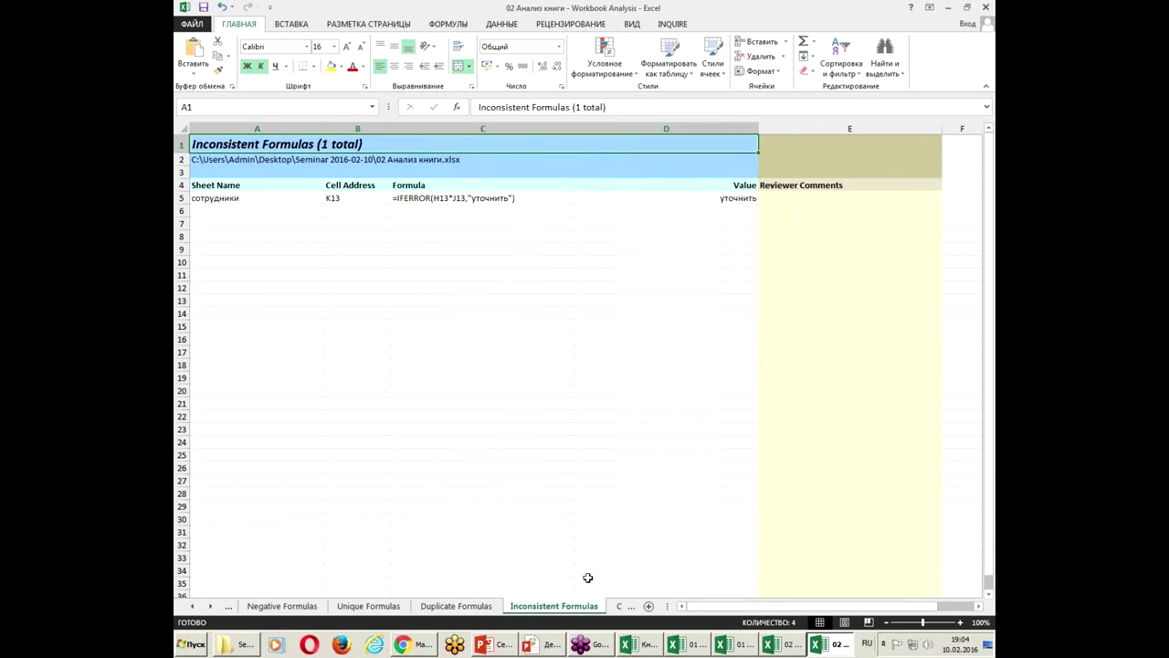
key(ctrl+Page_Down)
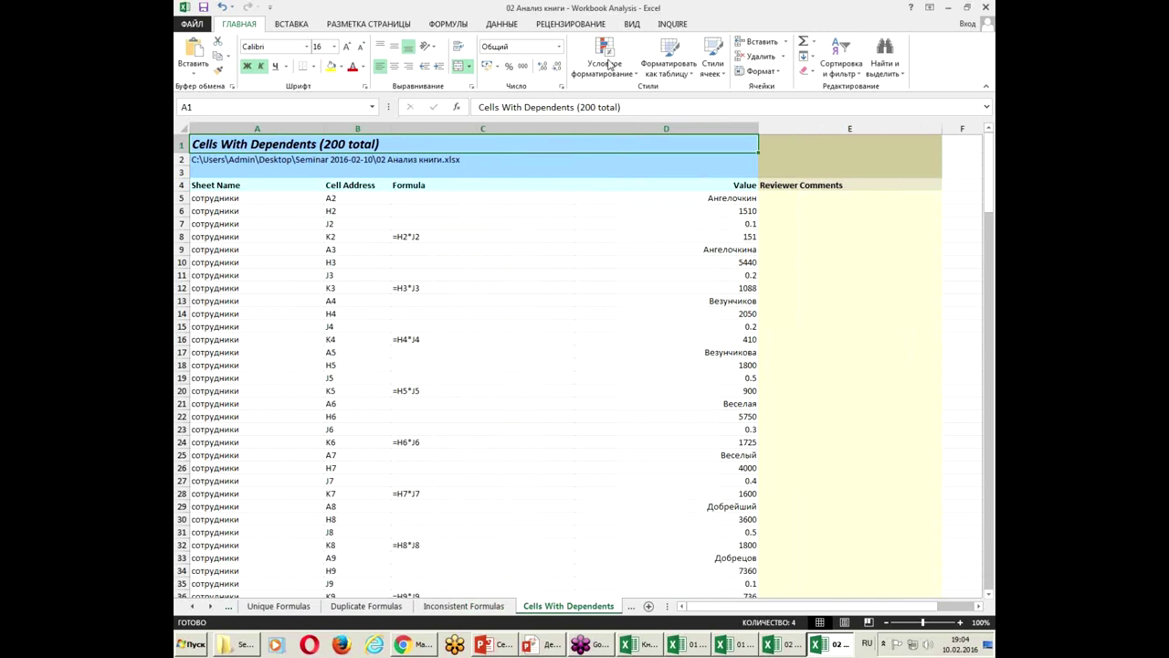
Select the A3 entry, return to Unique Formulas, and scroll the report's sheet tabs back and forth
click(340, 251)
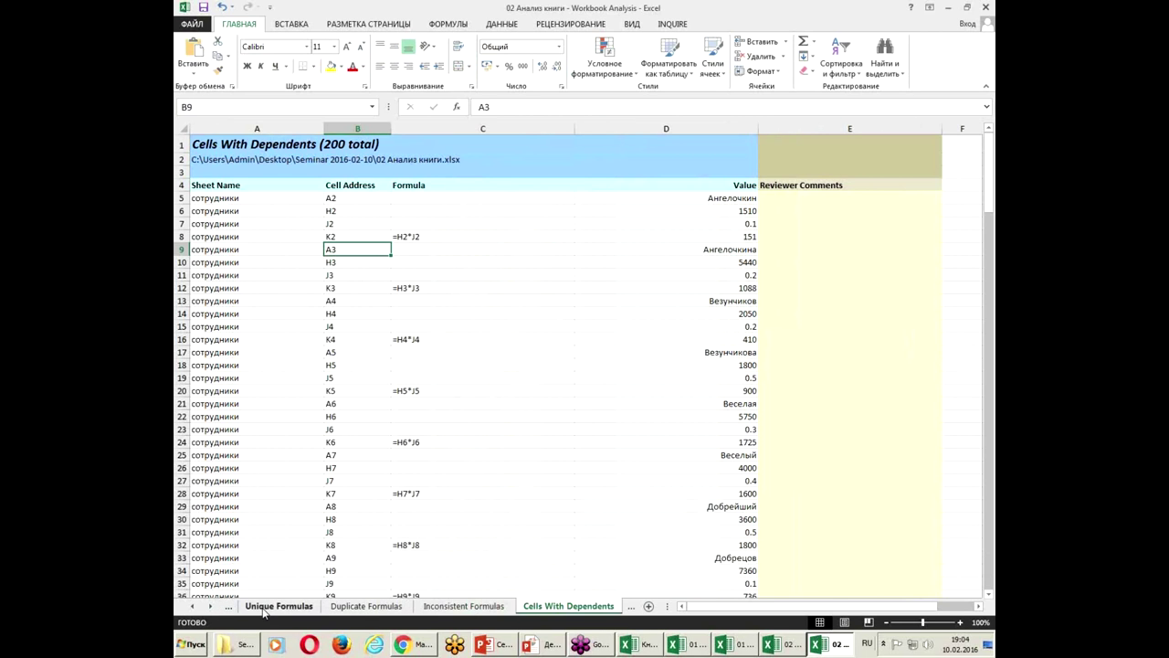
click(264, 611)
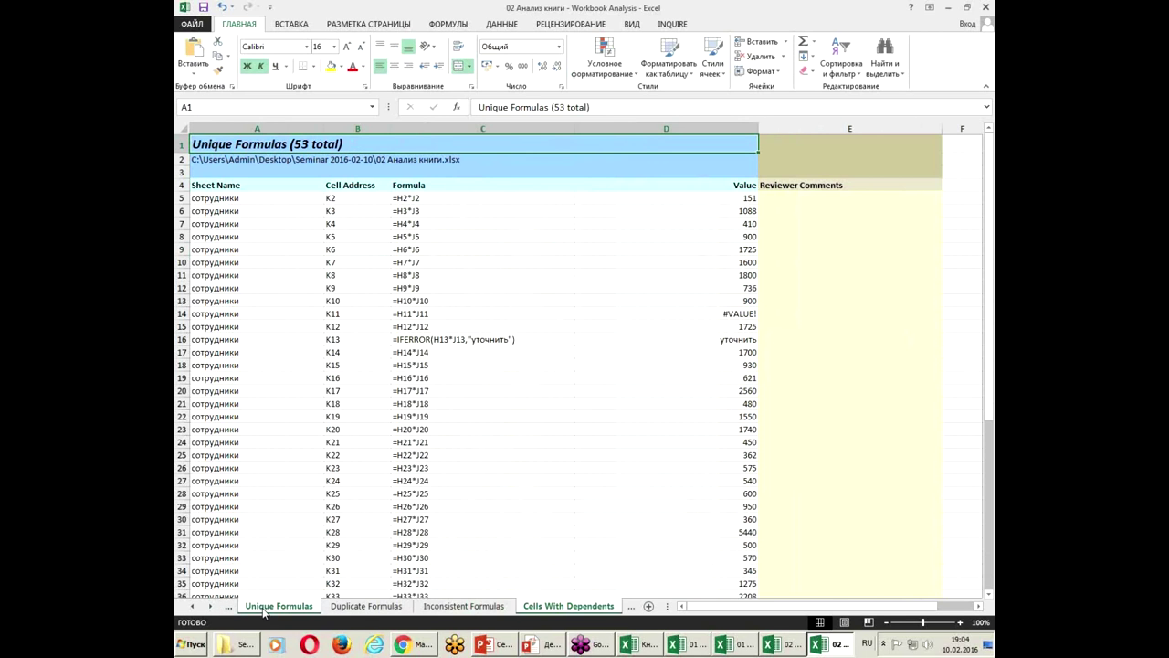
click(199, 608)
click(199, 607)
click(197, 608)
click(196, 608)
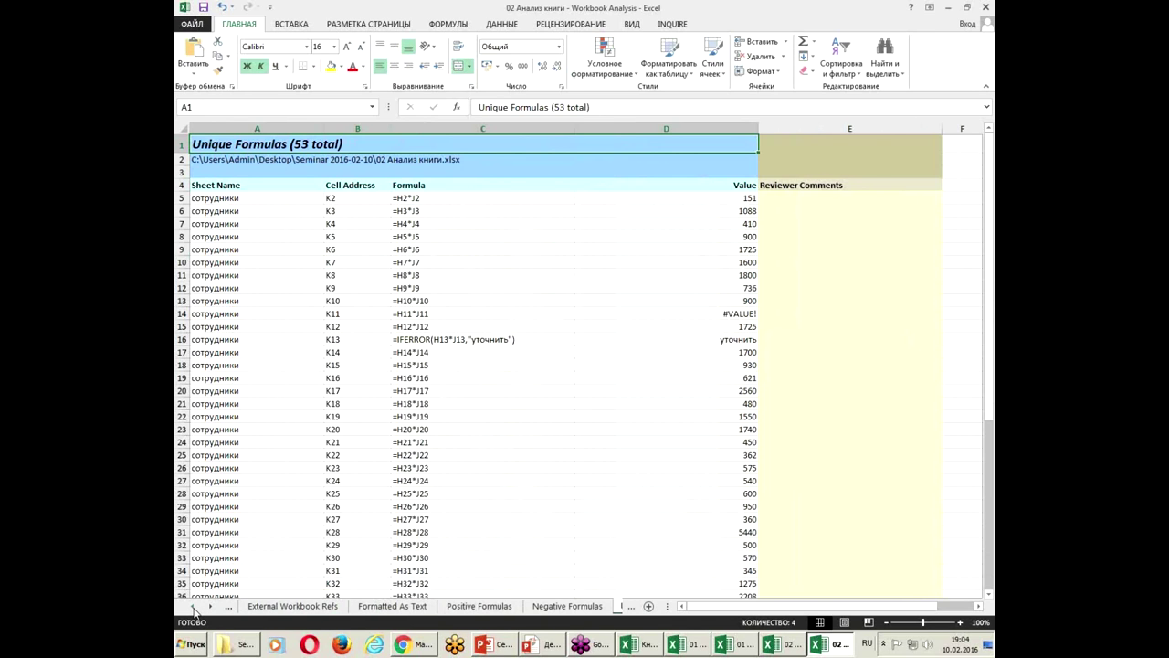
click(212, 608)
click(212, 608)
click(212, 607)
click(212, 607)
click(212, 607)
click(212, 608)
click(212, 608)
click(213, 608)
click(212, 608)
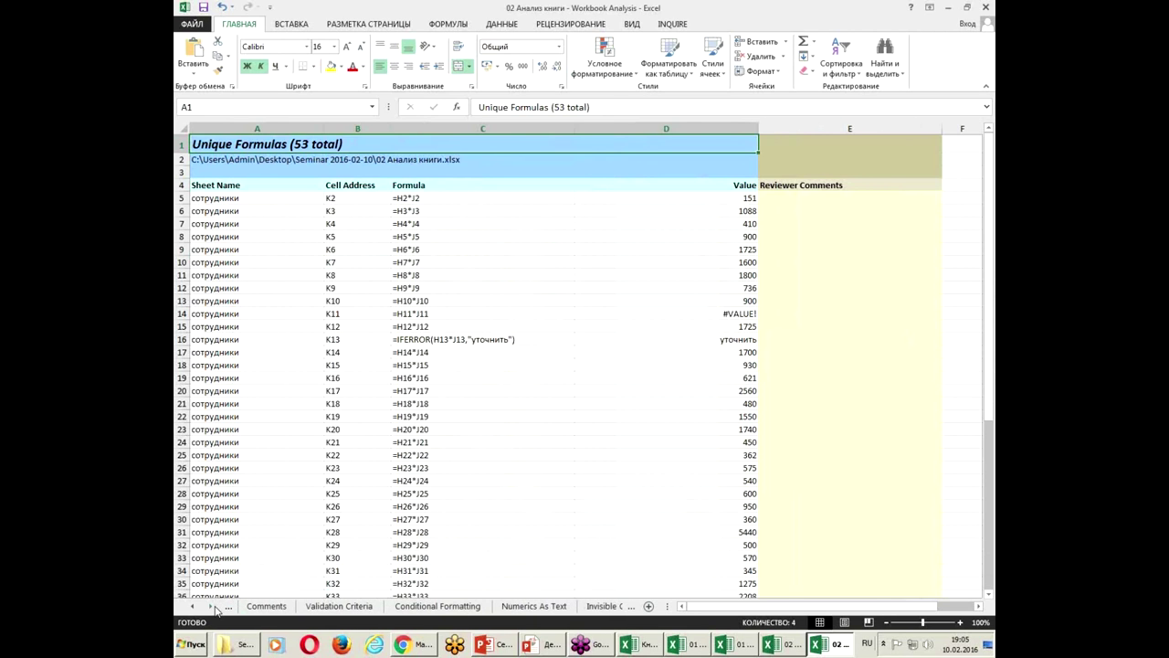
View the Comments, Validation Criteria, Invisible, Used/Unused Input, Occupied and Merged Cells results
click(255, 608)
click(362, 608)
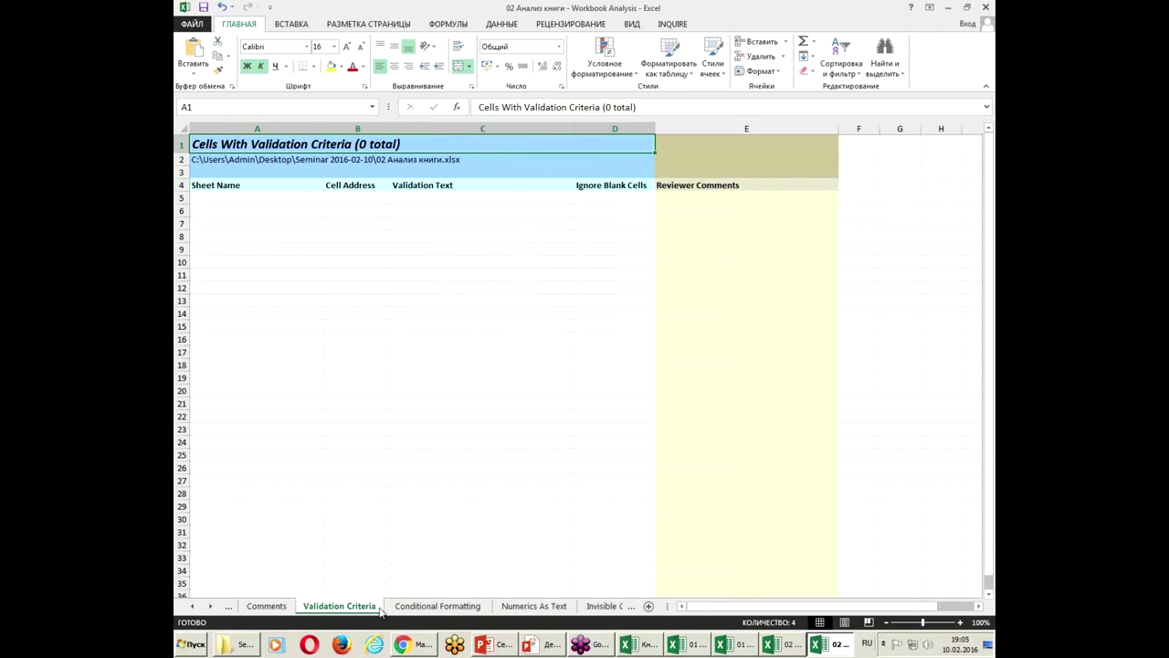
click(604, 606)
click(605, 607)
click(603, 607)
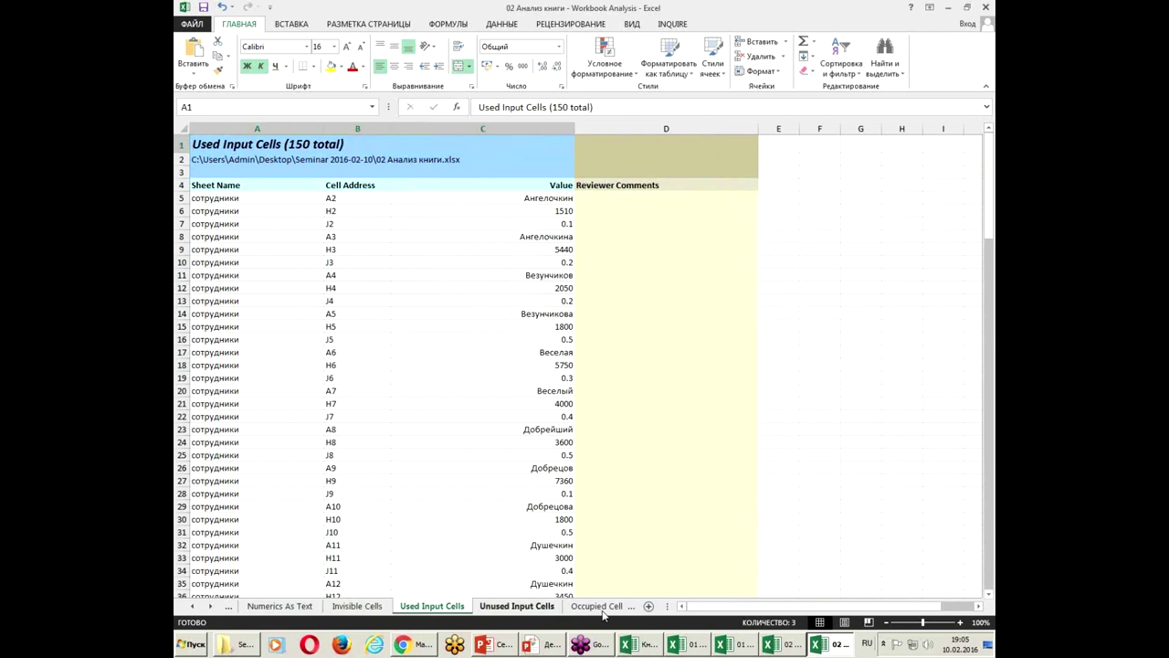
click(601, 607)
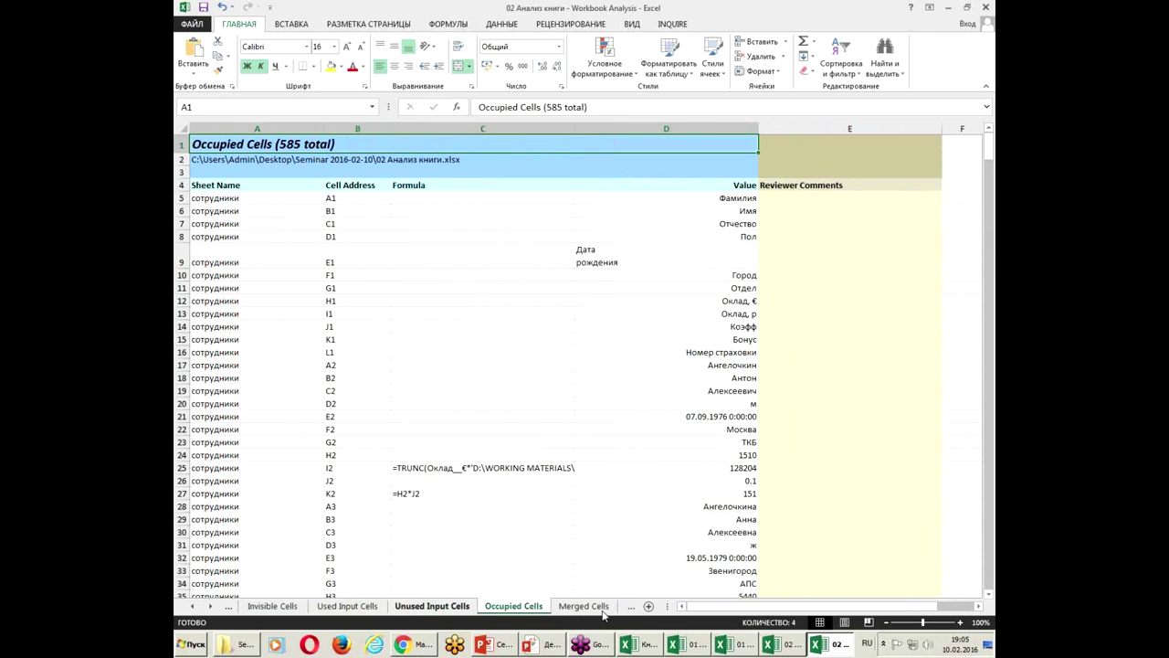
click(603, 608)
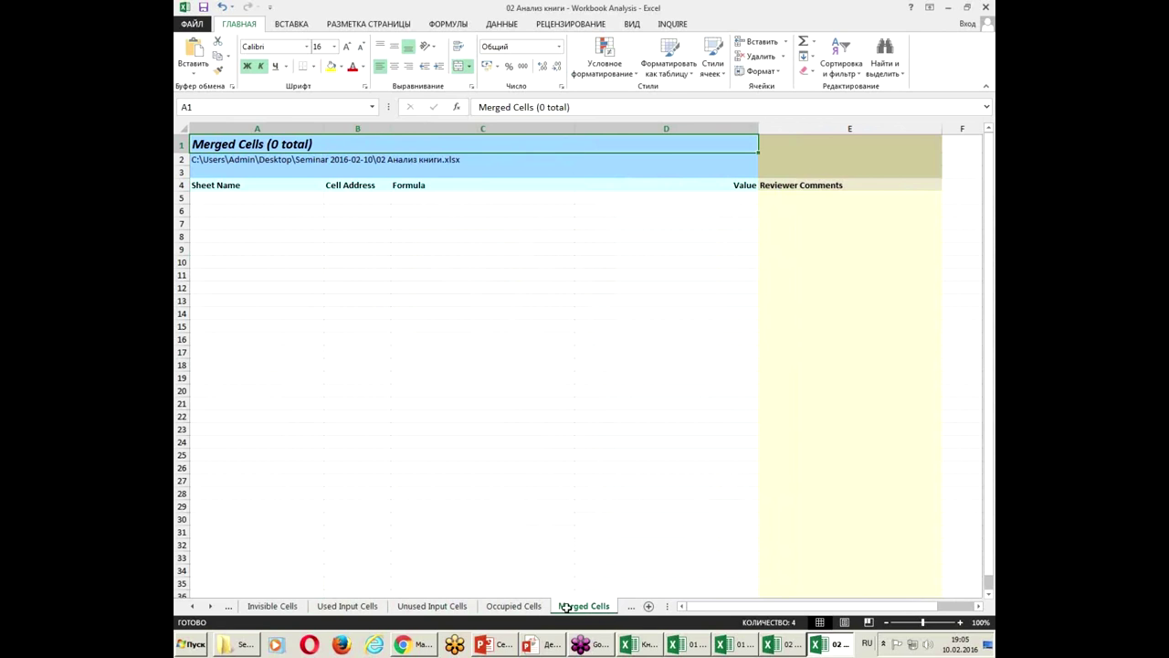
Scroll to the last report sheet names and close the analysis report workbook
click(210, 607)
click(210, 606)
click(210, 607)
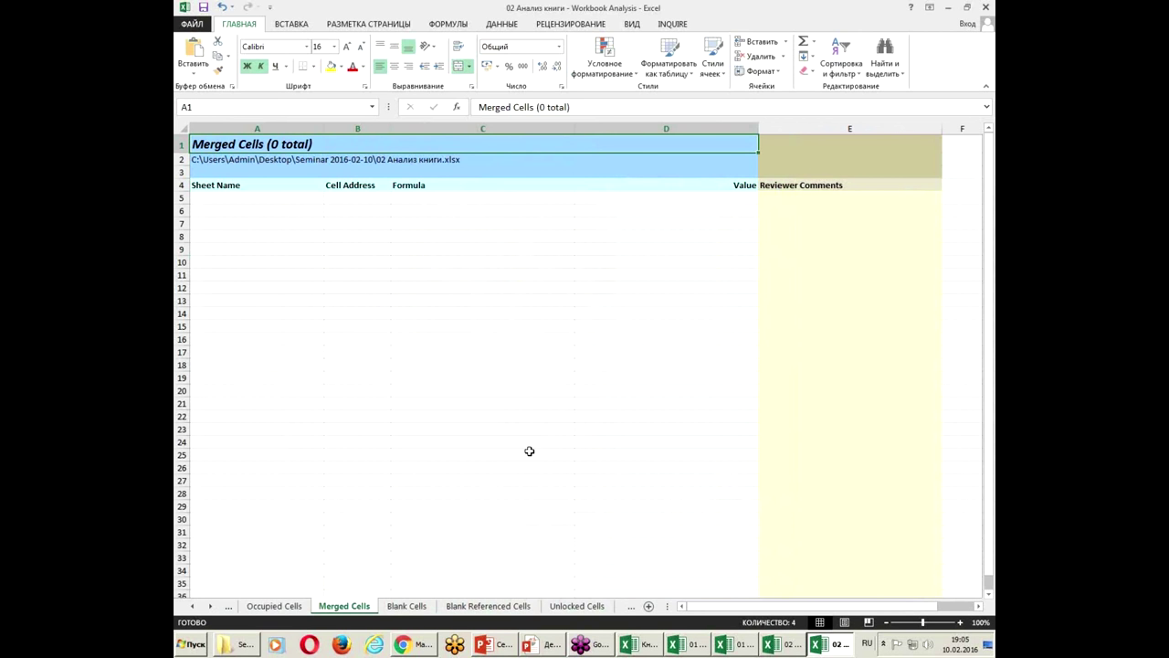
click(989, 9)
Save the analysis report, then open Отчет по ЕКБ+МСК+СПБ from the Источники folder
click(534, 339)
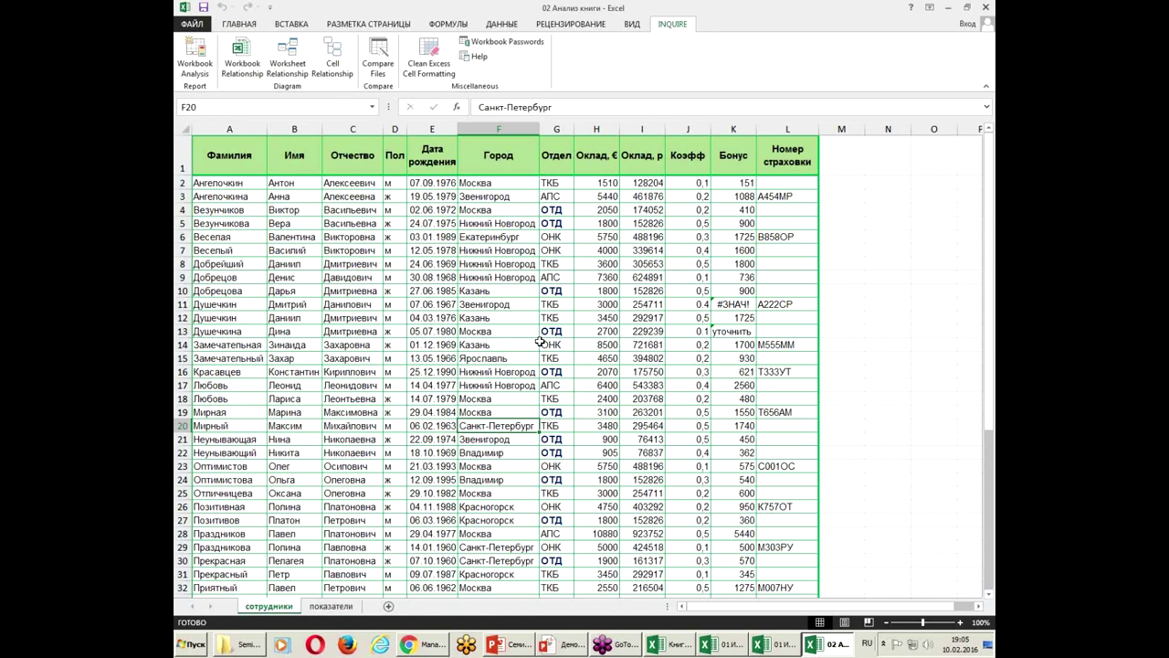
click(570, 650)
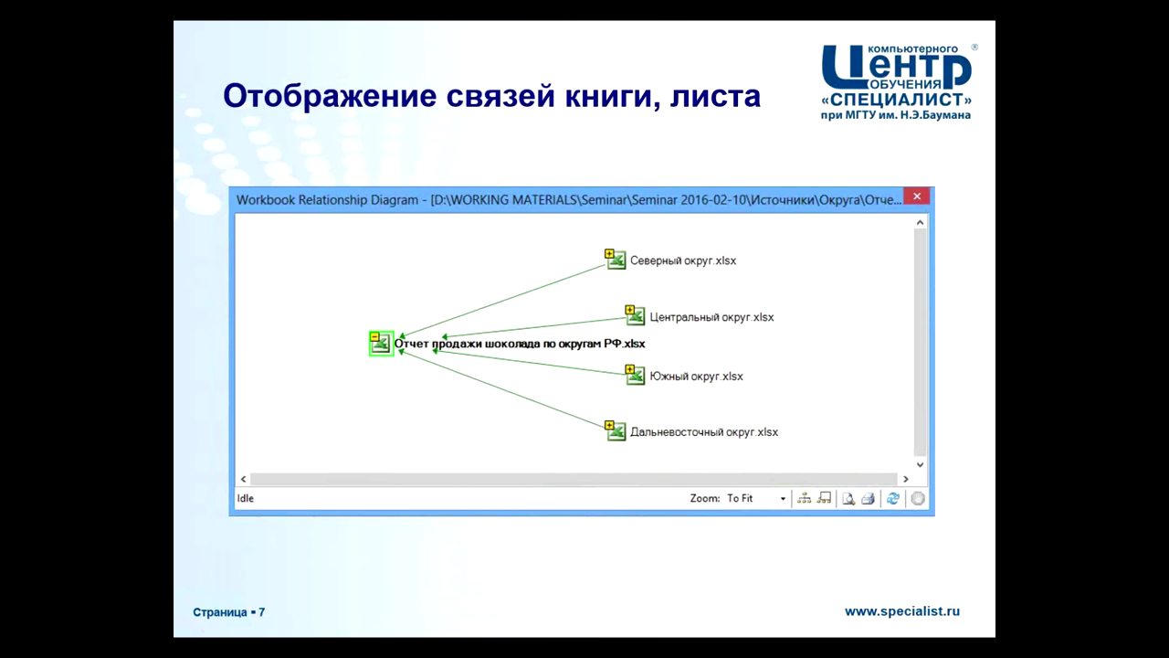
key(alt+Tab)
key(Tab)
key(Tab)
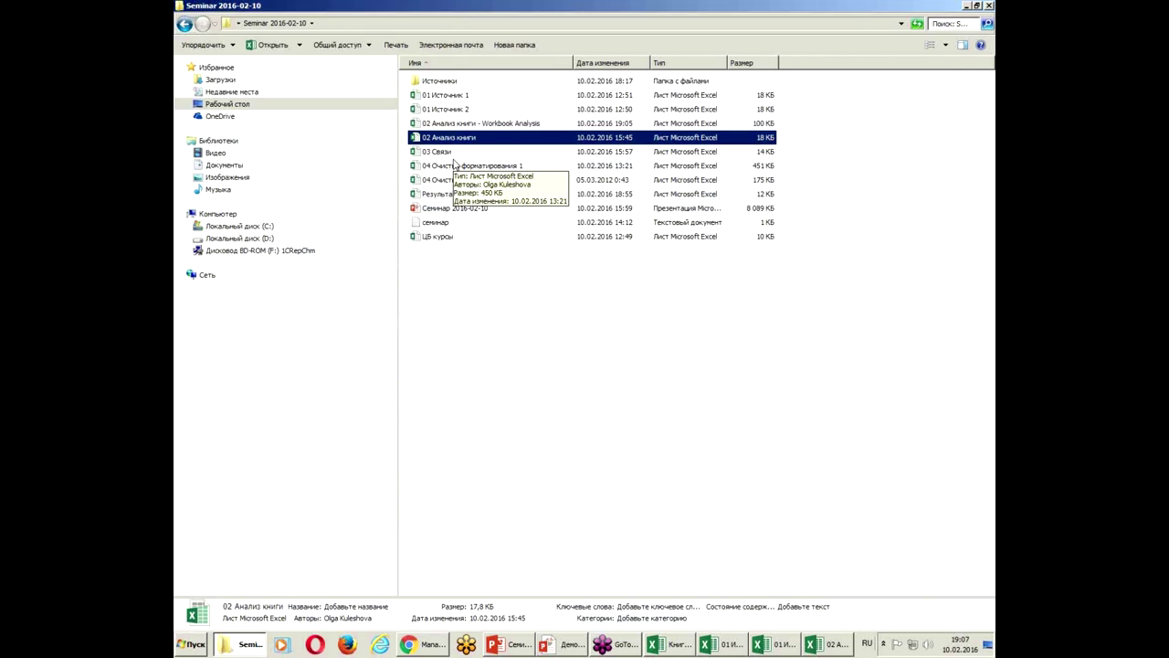
double_click(448, 81)
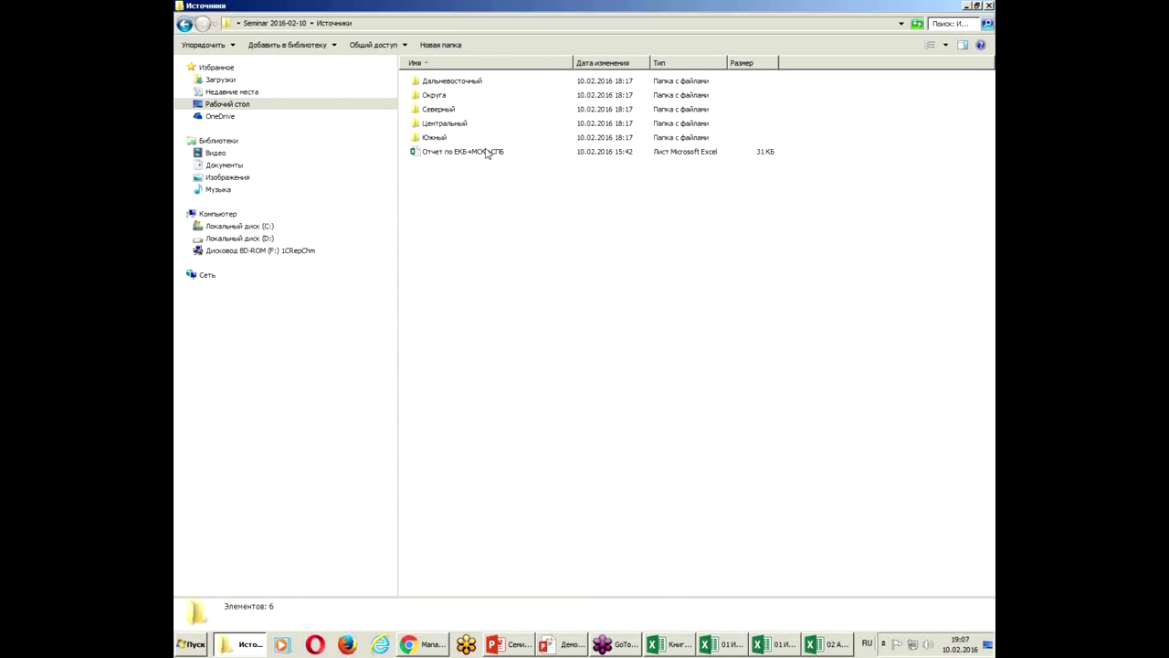
double_click(485, 152)
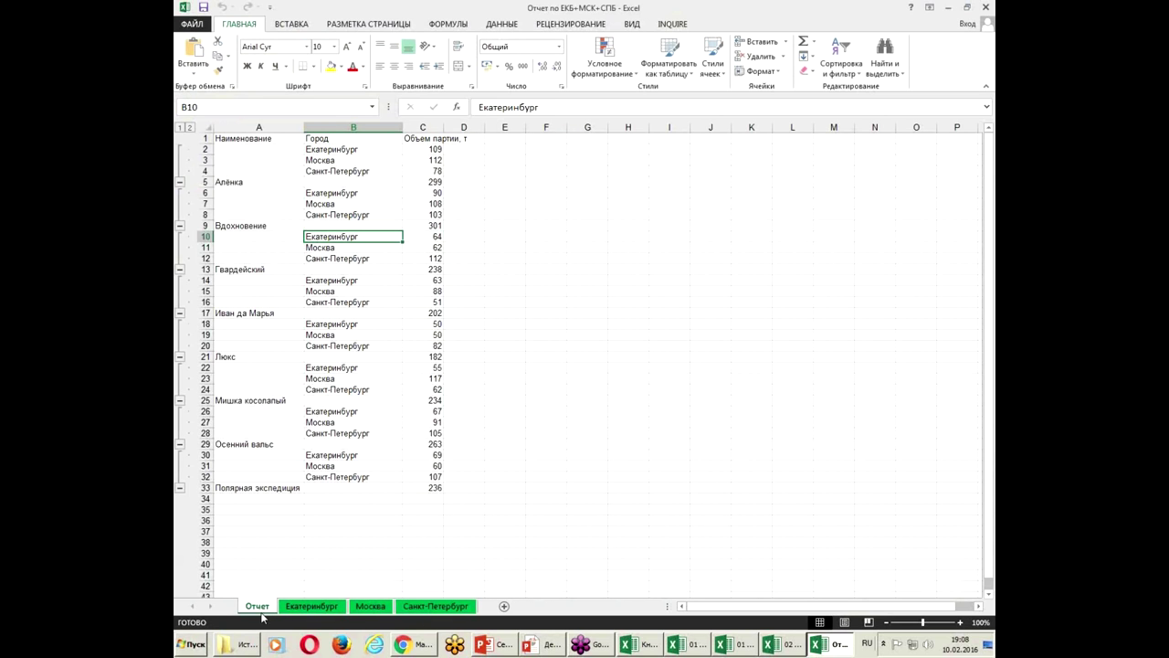
Inspect the cross-sheet formulas in C14, C7 and C4 and the Екатеринбург, Москва and Санкт-Петербург sheets
click(424, 281)
click(413, 205)
click(418, 171)
click(311, 606)
click(371, 608)
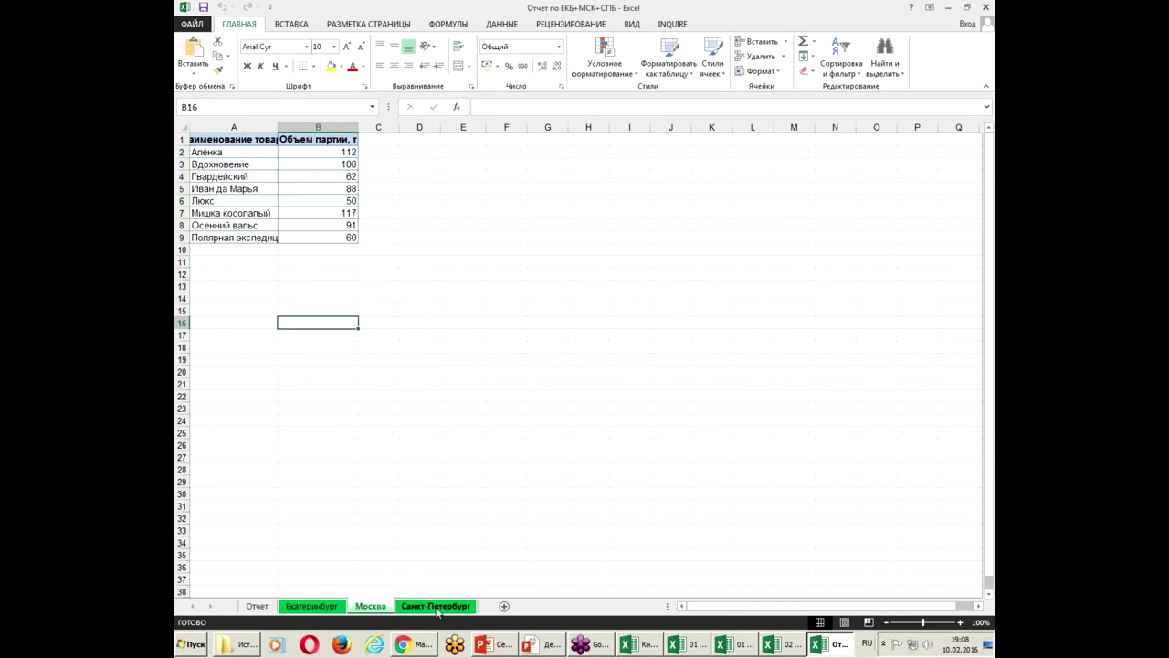
click(437, 608)
click(259, 607)
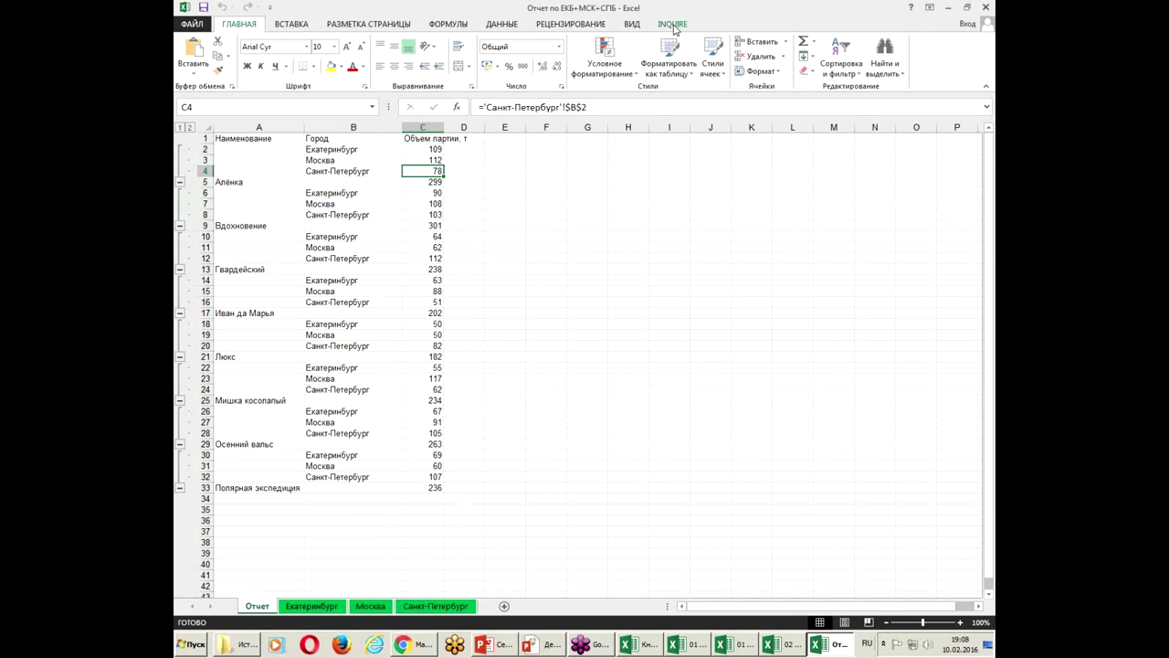
click(672, 24)
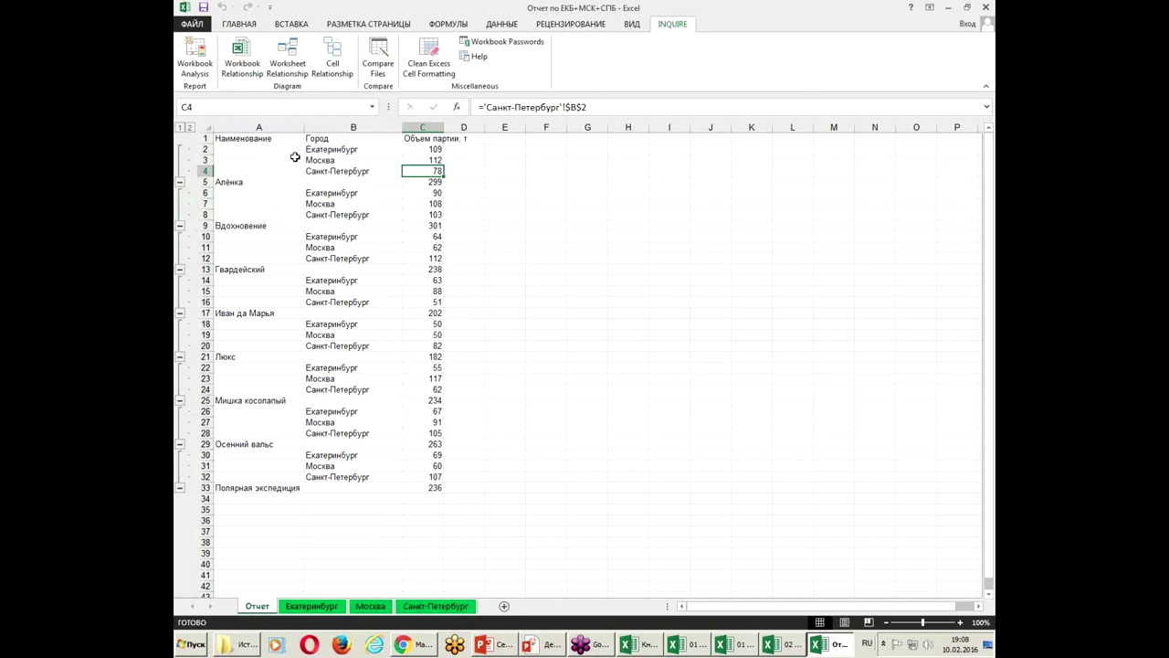
Start a Worksheet Relationship analysis but cancel it at the save prompt
click(296, 73)
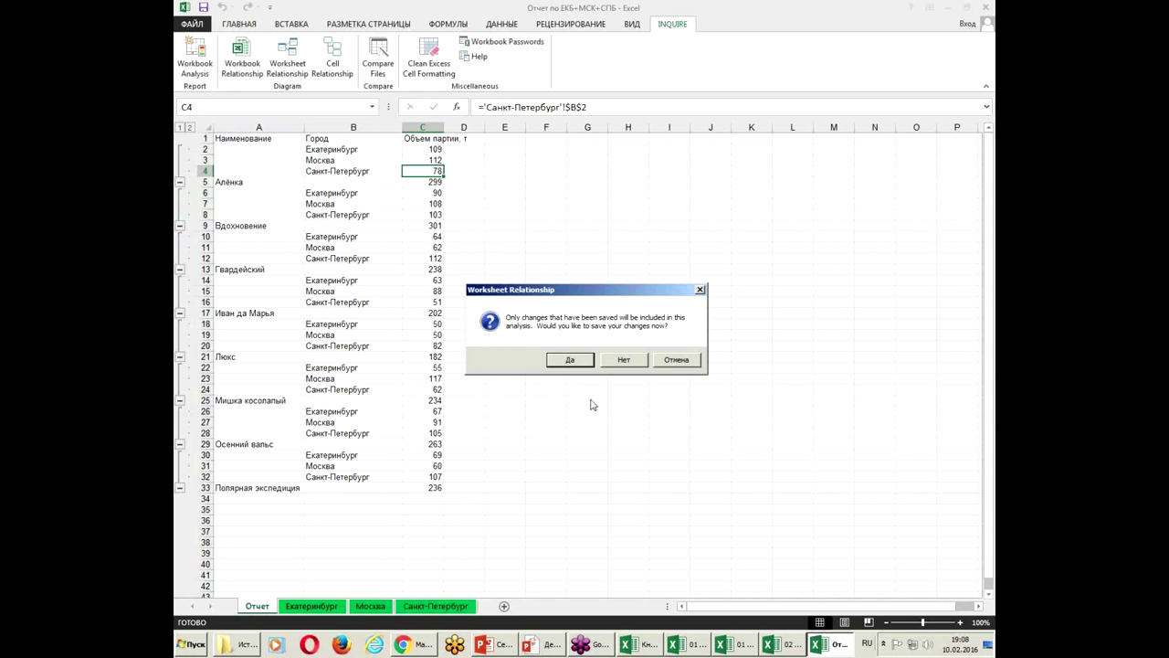
drag(616, 294, 639, 235)
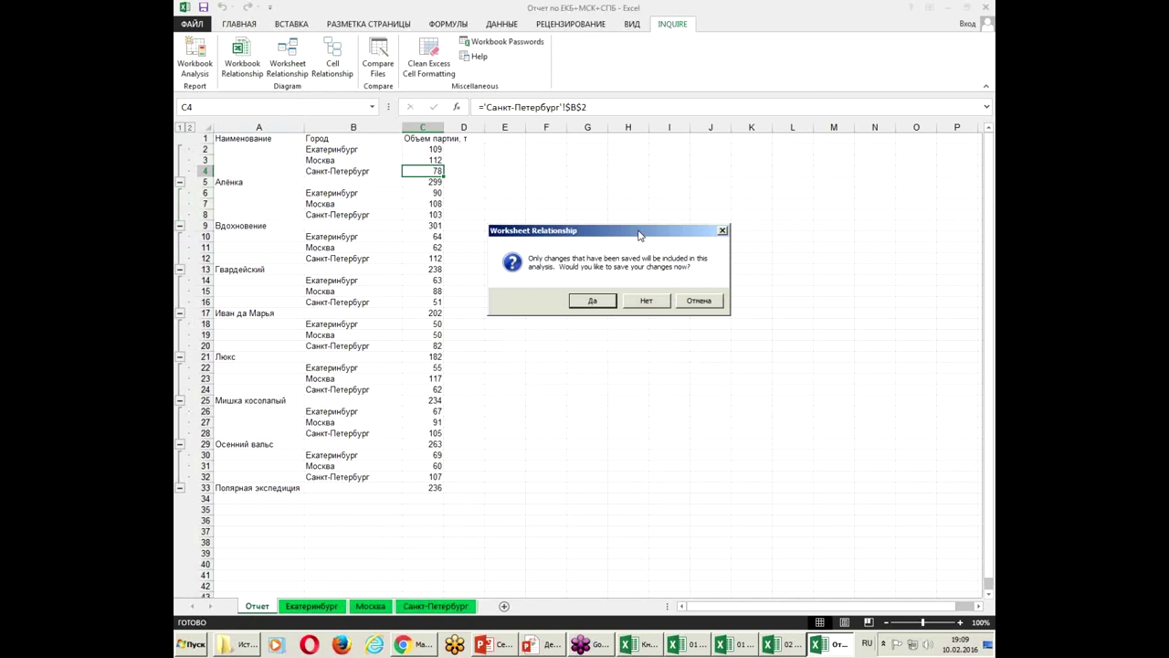
click(700, 300)
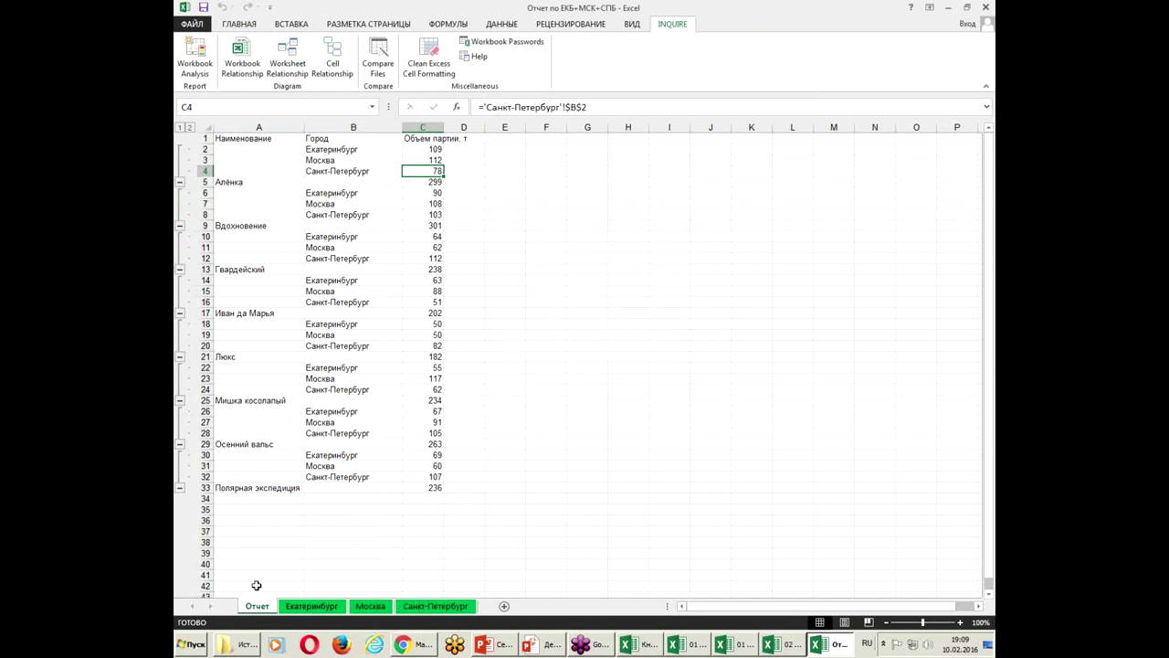
Recalculate the random batch volumes on the Екатеринбург sheet with F9 and return to Отчет
click(332, 606)
click(352, 210)
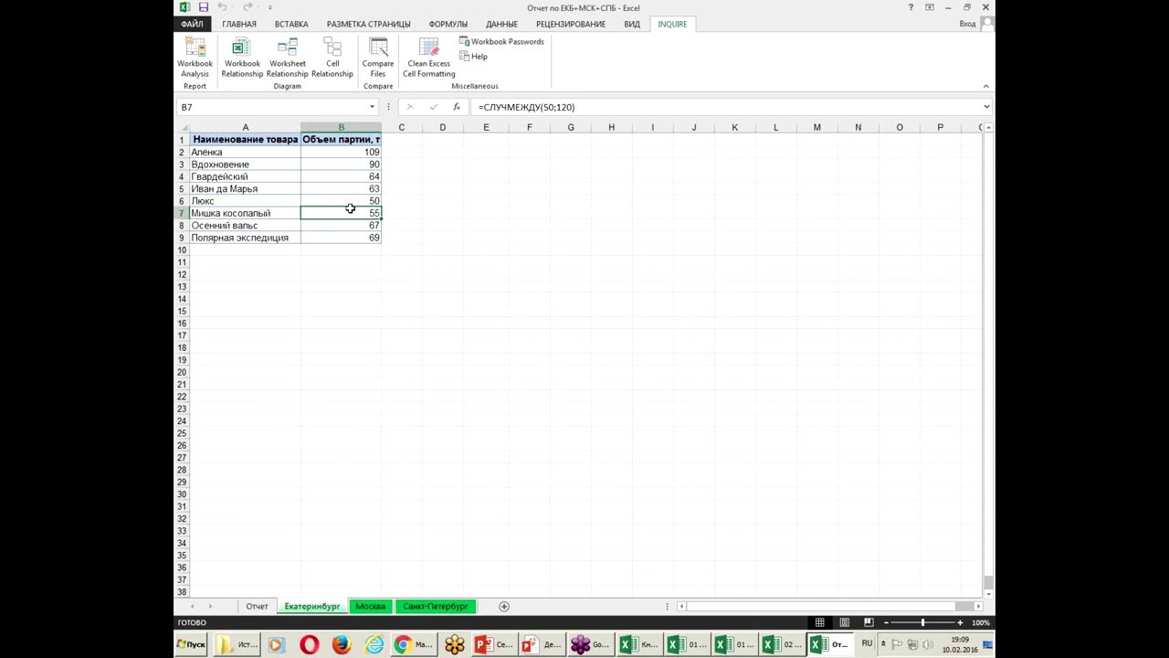
click(355, 157)
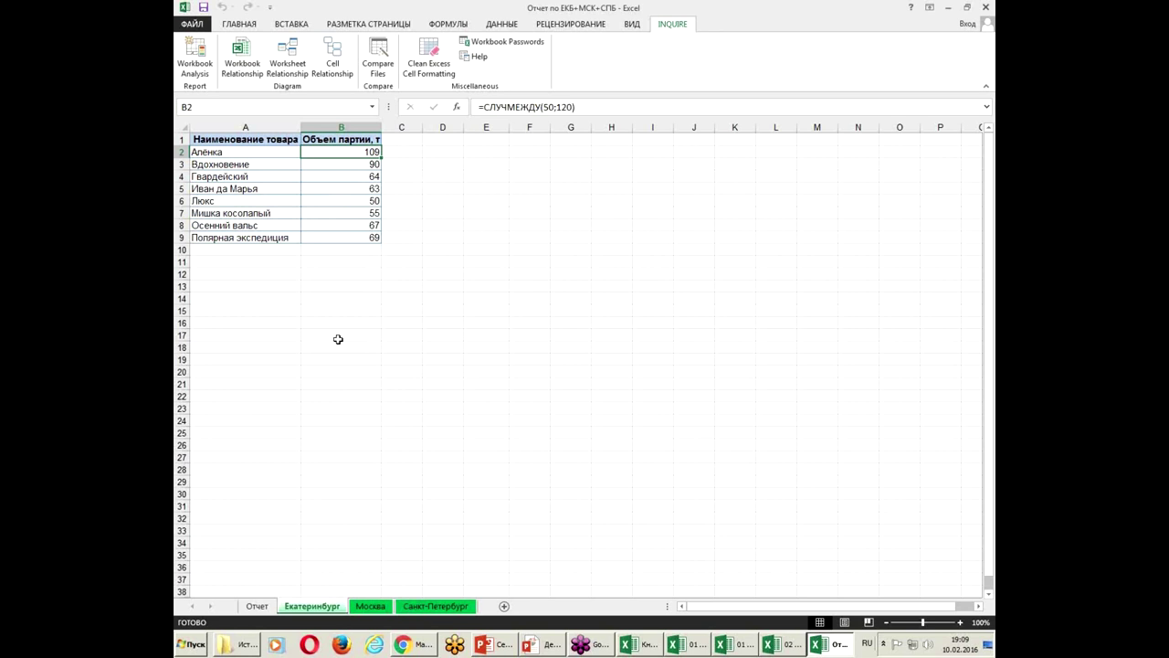
key(F9)
key(F9)
key(F9)
click(262, 609)
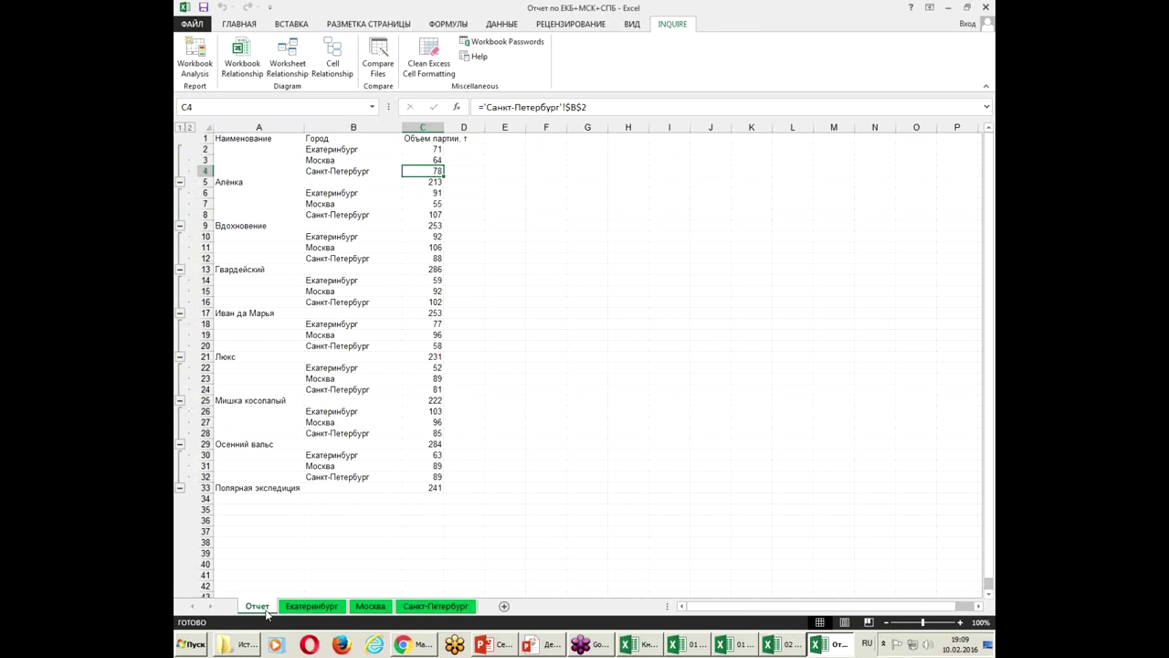
Save the workbook, run Worksheet Relationship, and enlarge the diagram window
click(297, 75)
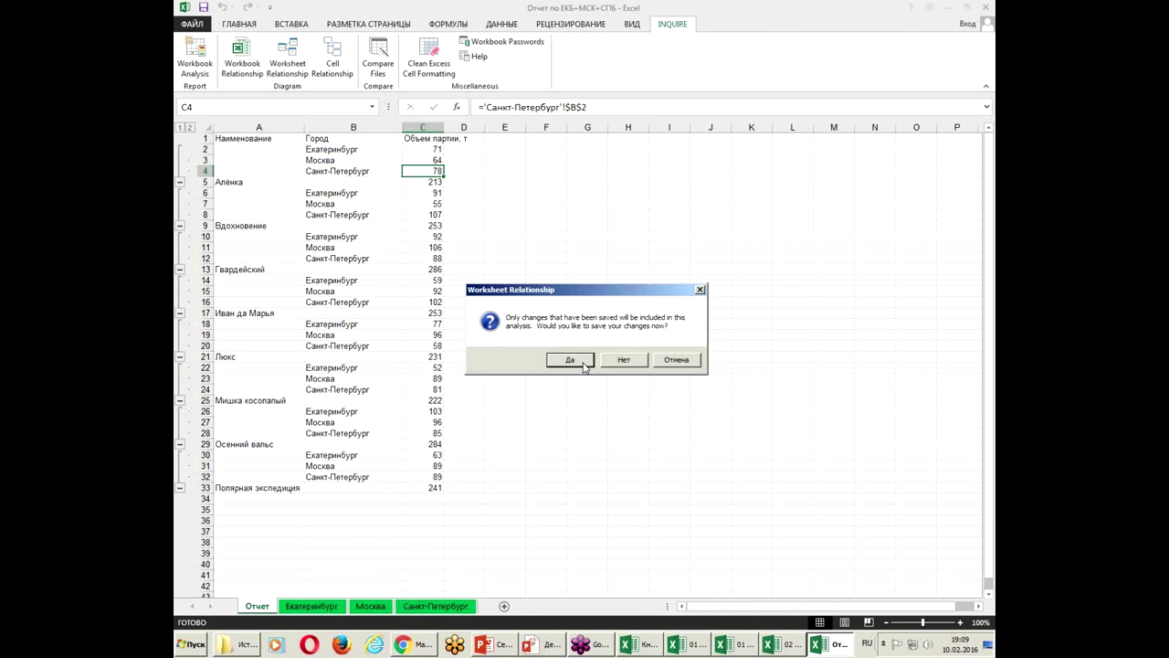
click(584, 364)
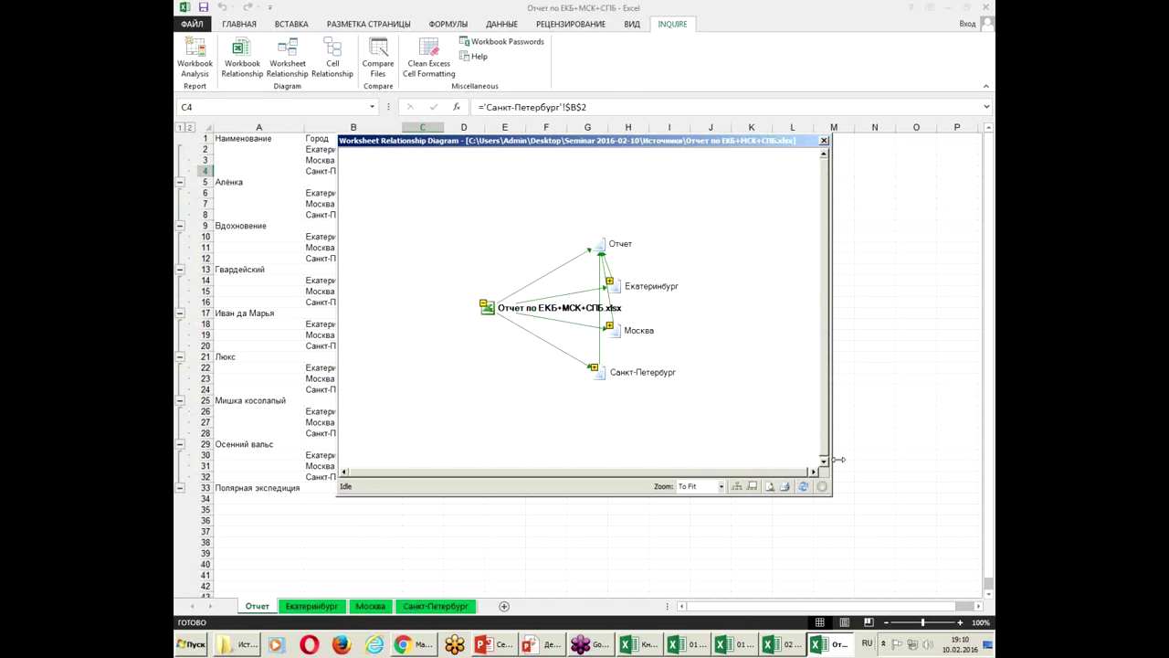
drag(833, 496, 918, 518)
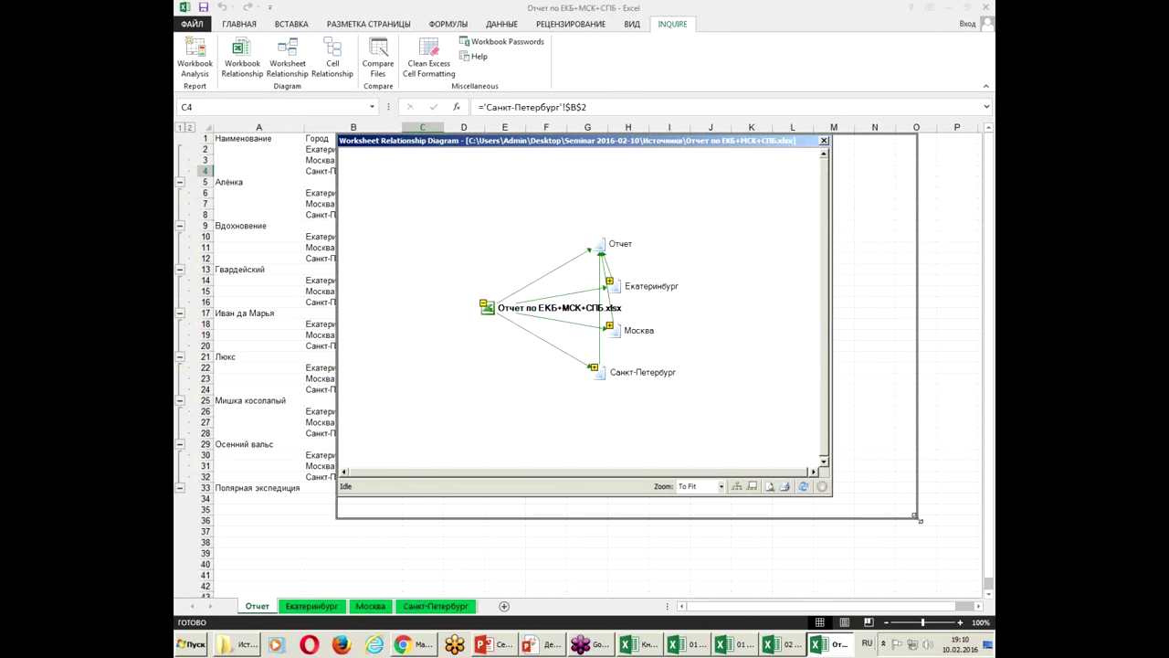
Drag the workbook, Екатеринбург, Москва, Санкт-Петербург and Отчет nodes apart in the diagram
drag(540, 326, 421, 316)
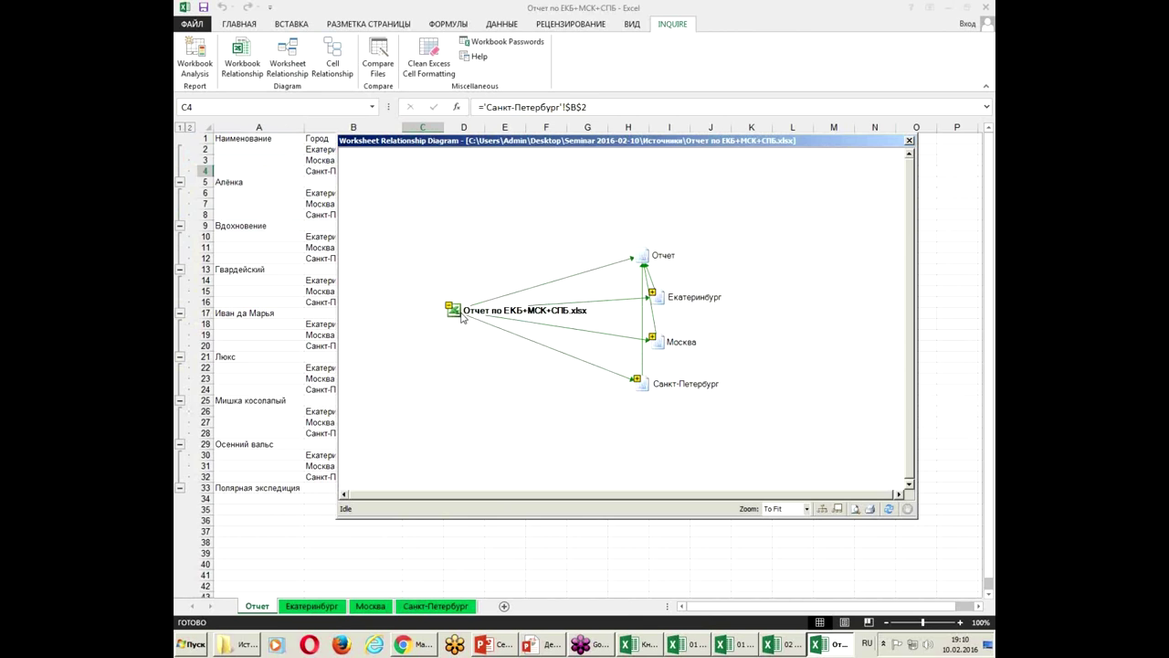
drag(669, 298, 740, 293)
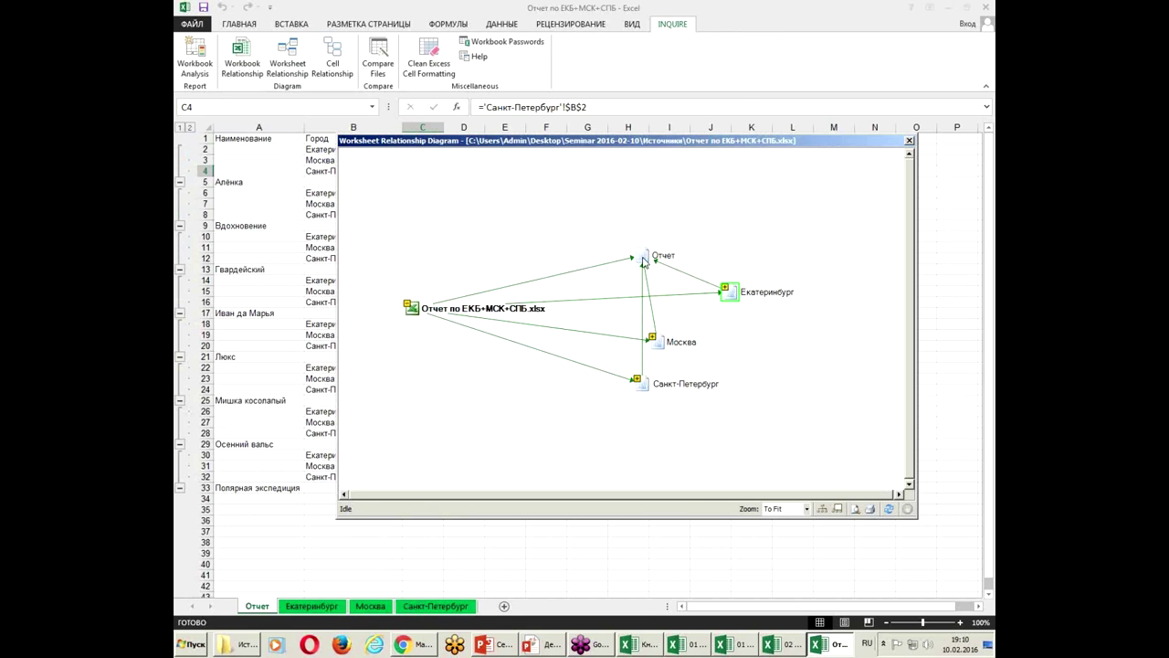
mouse_move(645, 261)
mouse_down()
mouse_move(749, 357)
mouse_move(862, 387)
mouse_move(842, 387)
mouse_up()
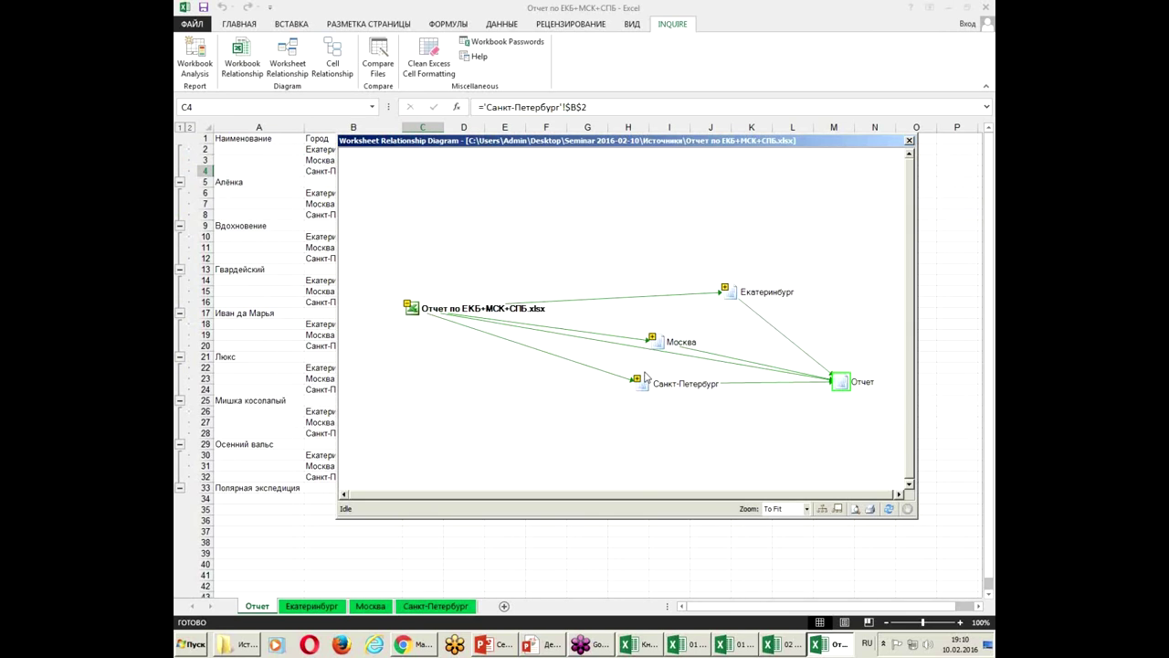
drag(643, 384, 654, 403)
drag(659, 344, 650, 339)
drag(731, 293, 651, 260)
Move the Отчет node up on the right, check the nodes' worksheet information, then close the diagram
drag(842, 378, 828, 310)
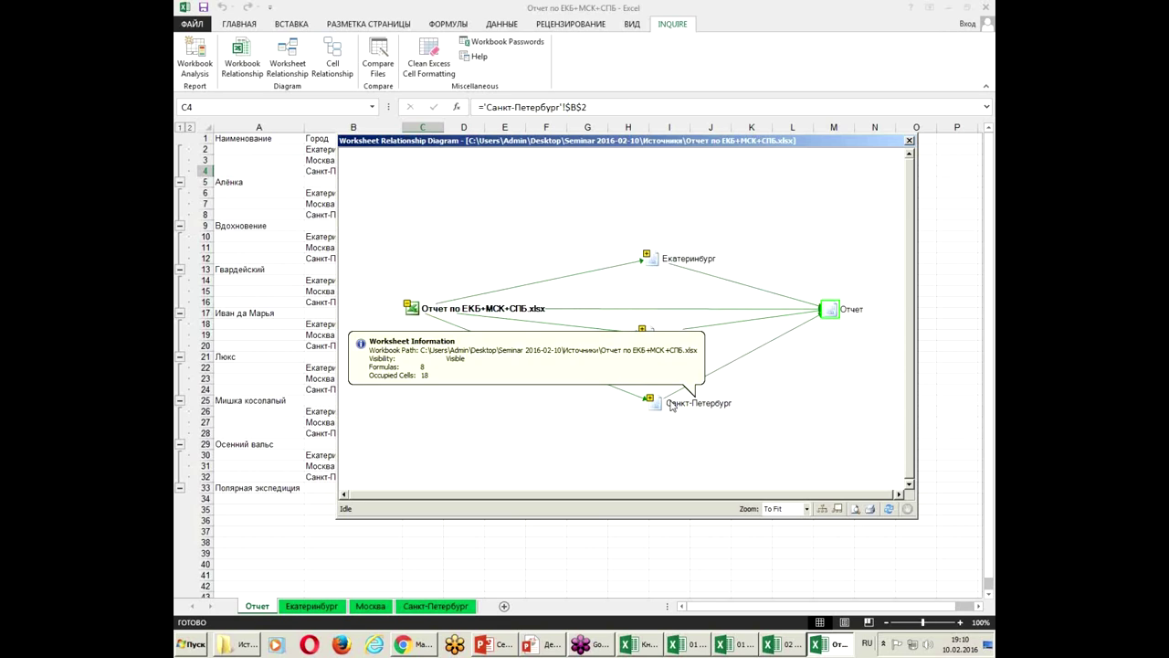
mouse_move(832, 314)
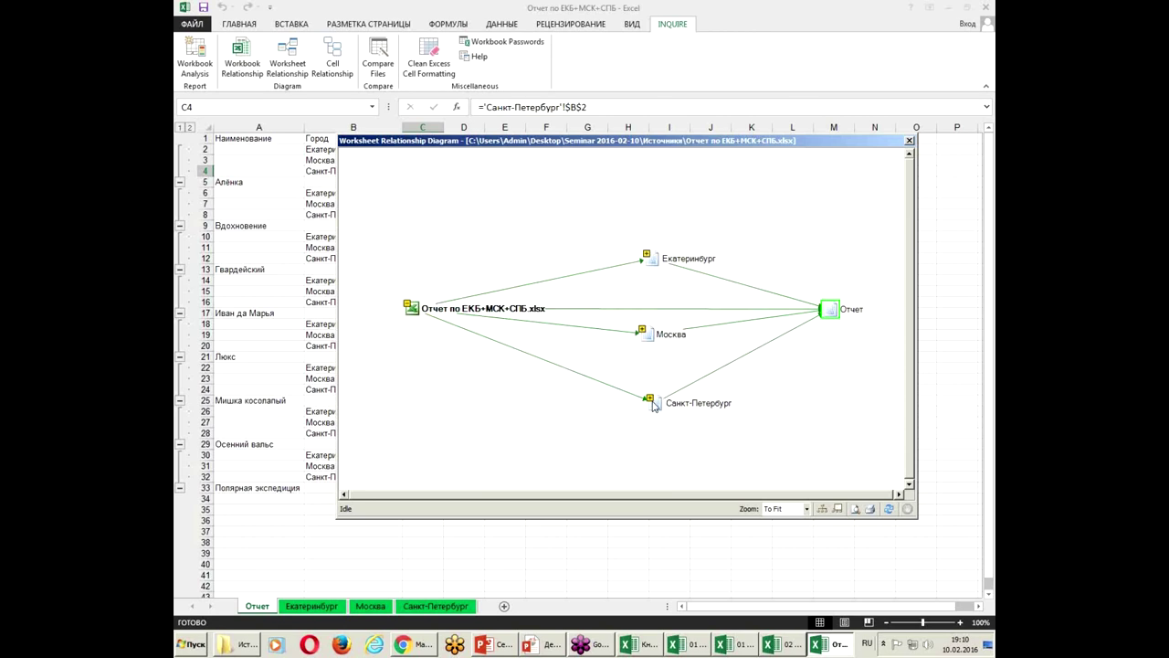
mouse_move(656, 408)
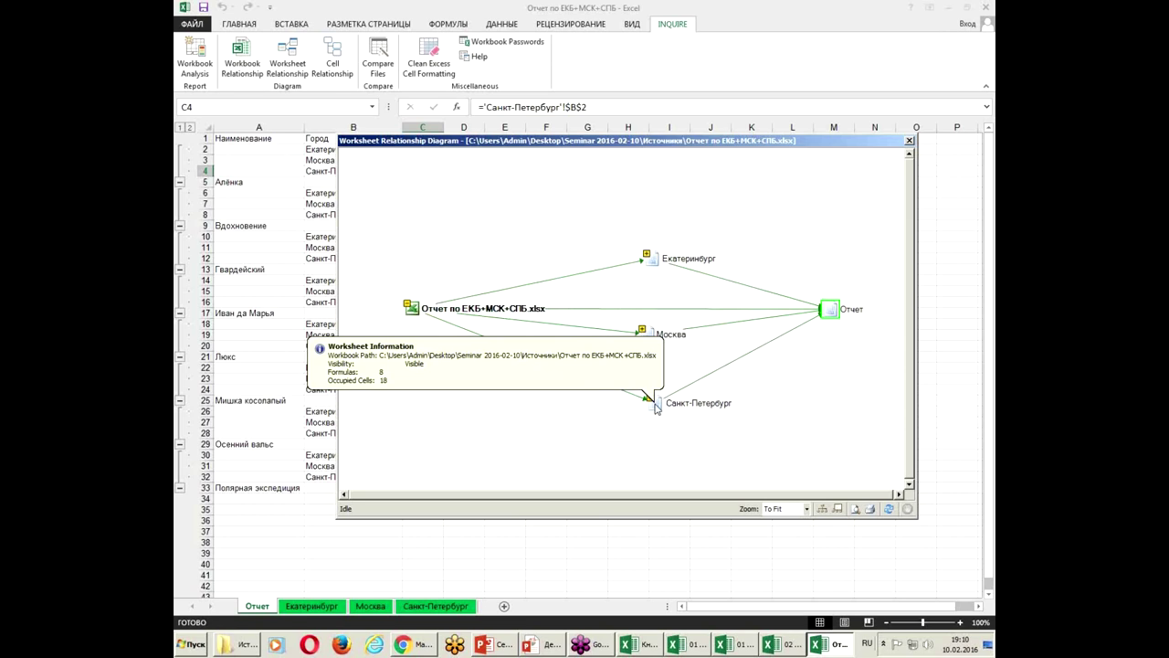
click(656, 407)
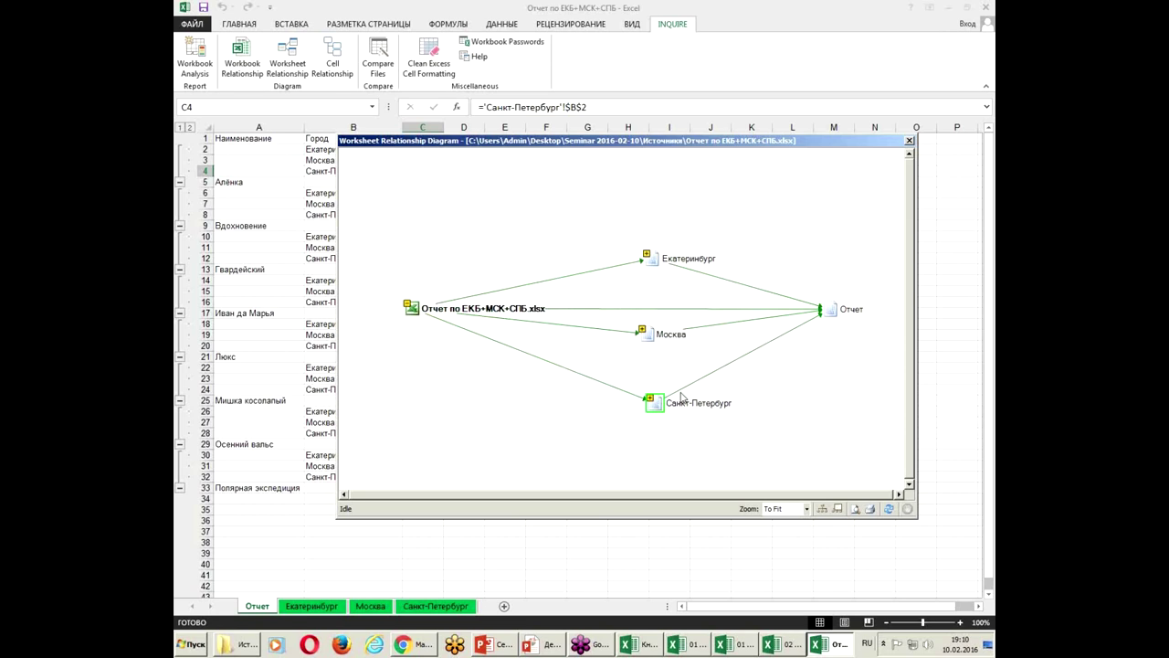
mouse_move(647, 336)
click(910, 142)
Close the report workbook and open 03 Связи from the Seminar 2016-02-10 folder via Explorer
click(985, 8)
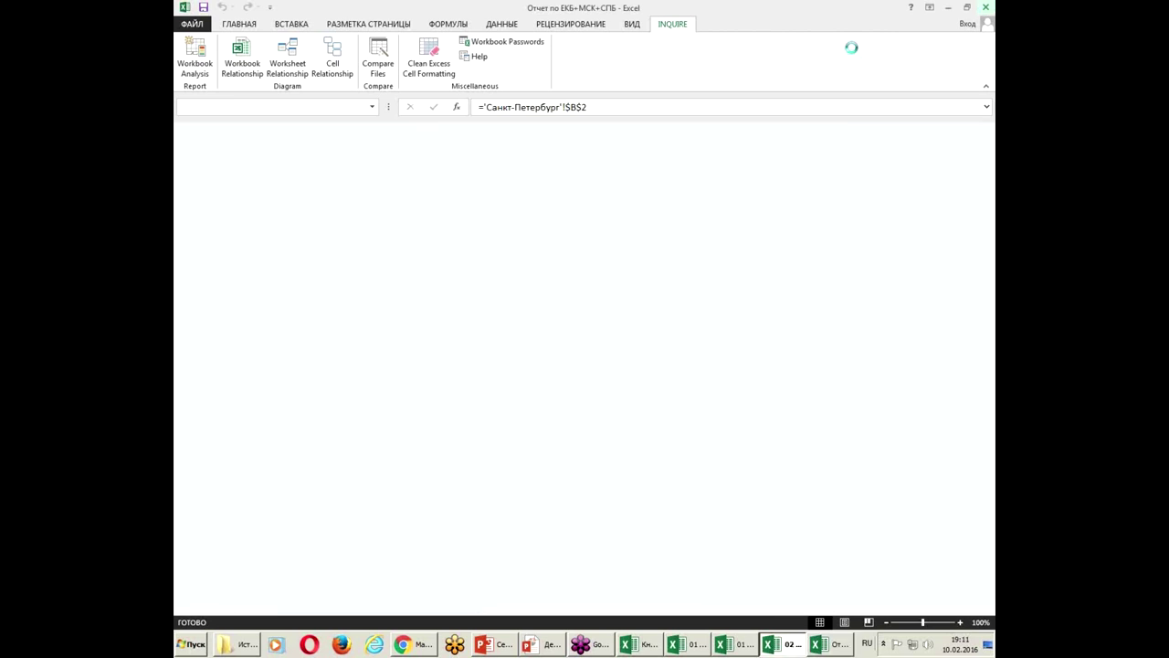
click(243, 644)
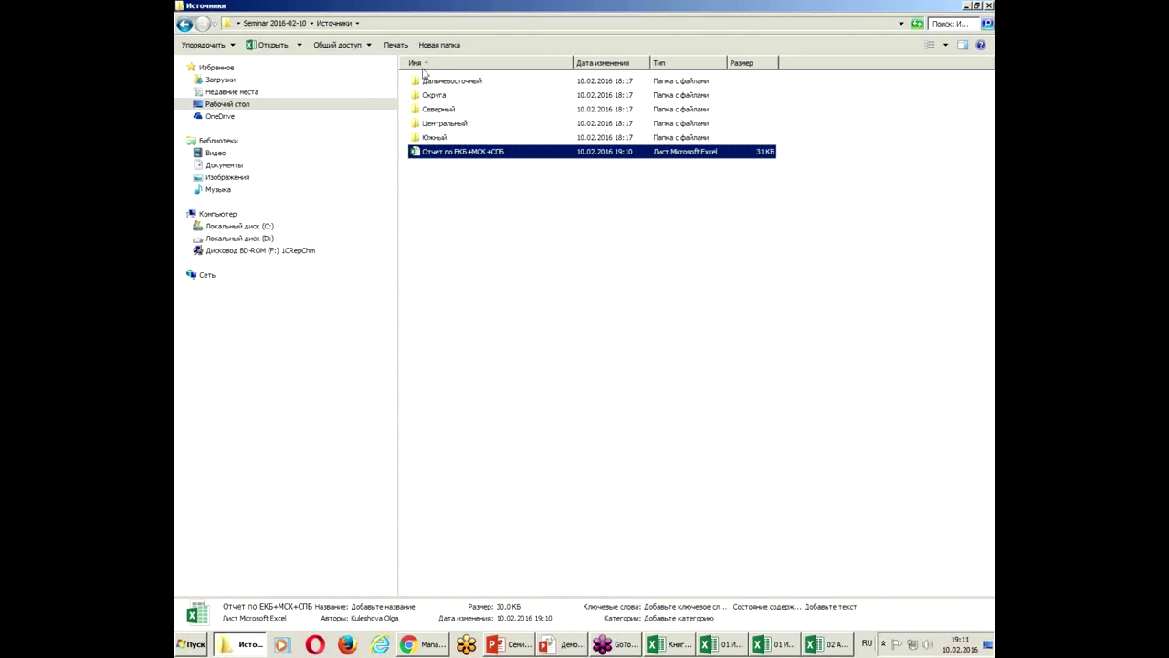
click(302, 23)
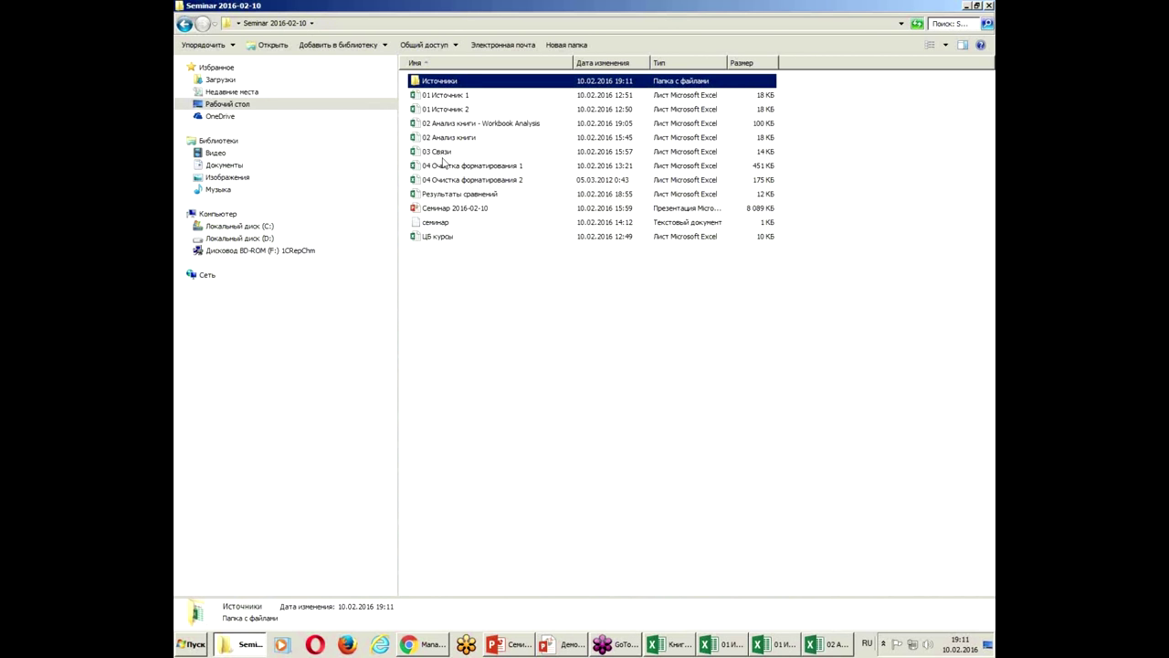
double_click(442, 153)
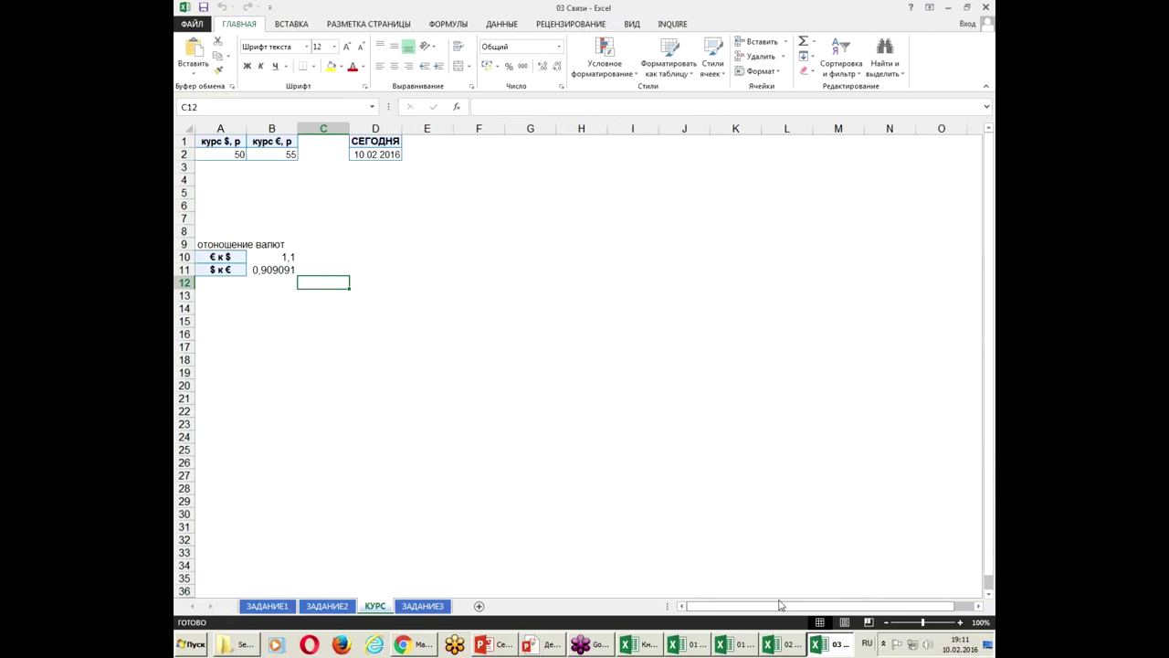
Inspect the КУРС sheet's dollar and euro rates in A2, B2 and ratio formulas in B10, B11
click(278, 607)
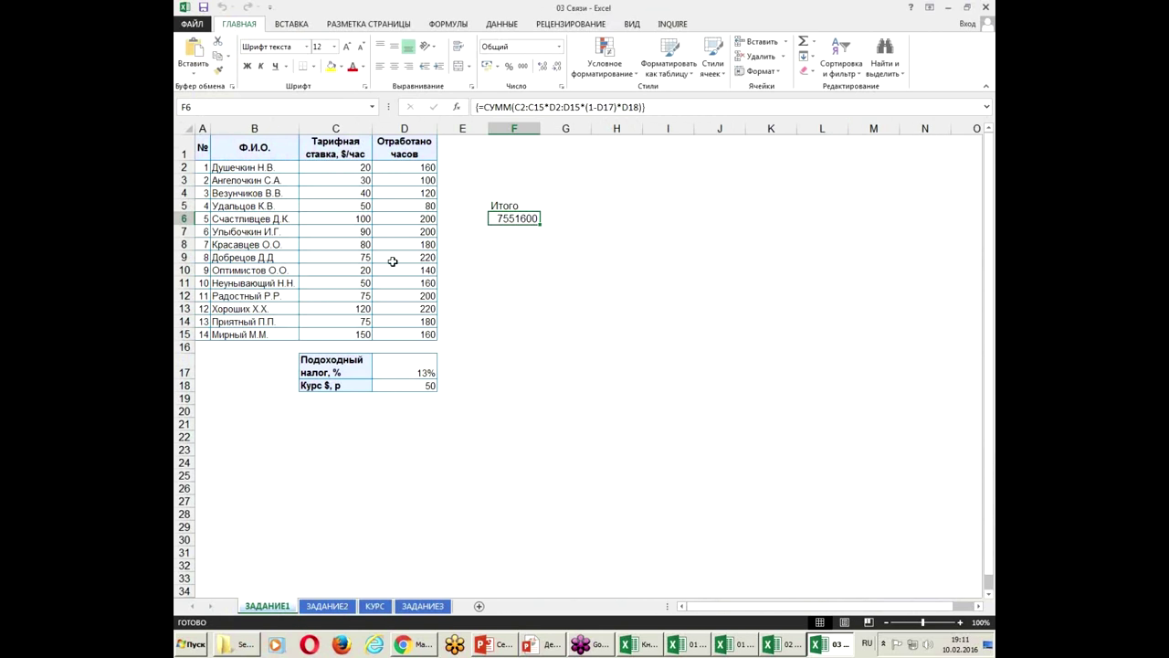
click(375, 607)
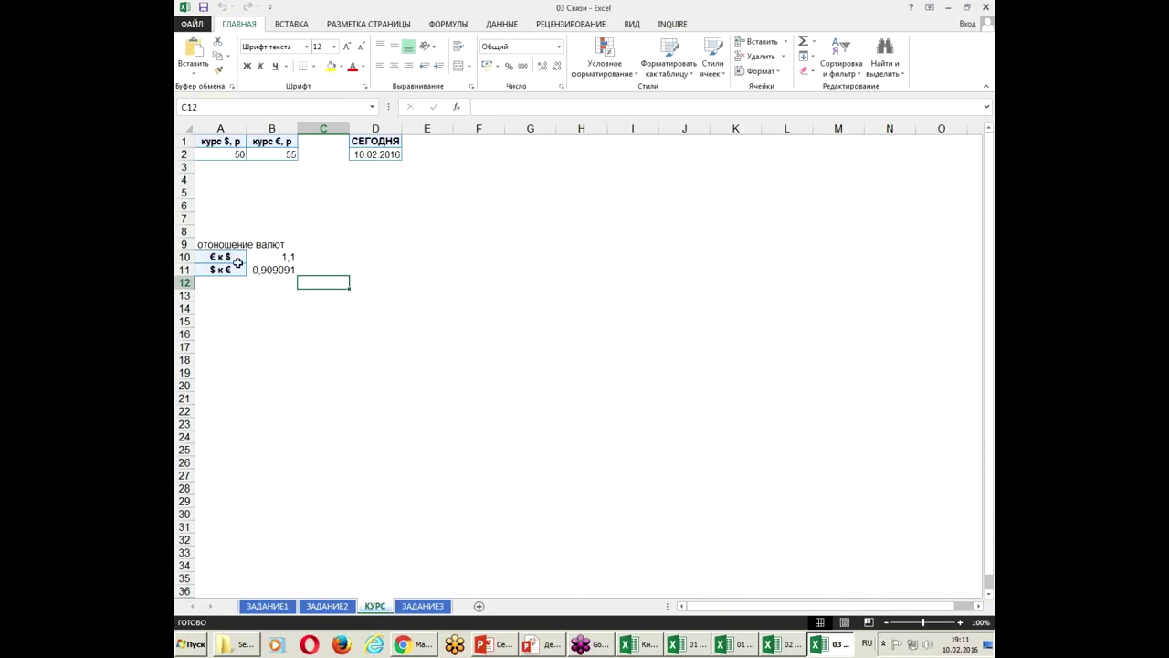
click(233, 153)
click(269, 154)
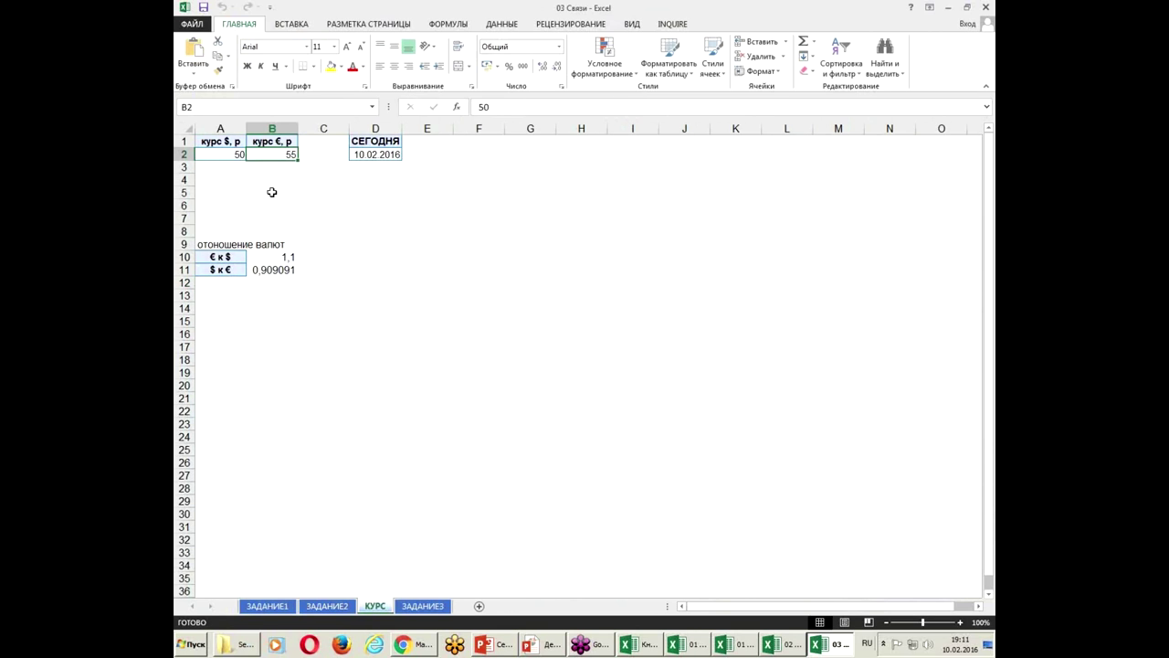
click(276, 259)
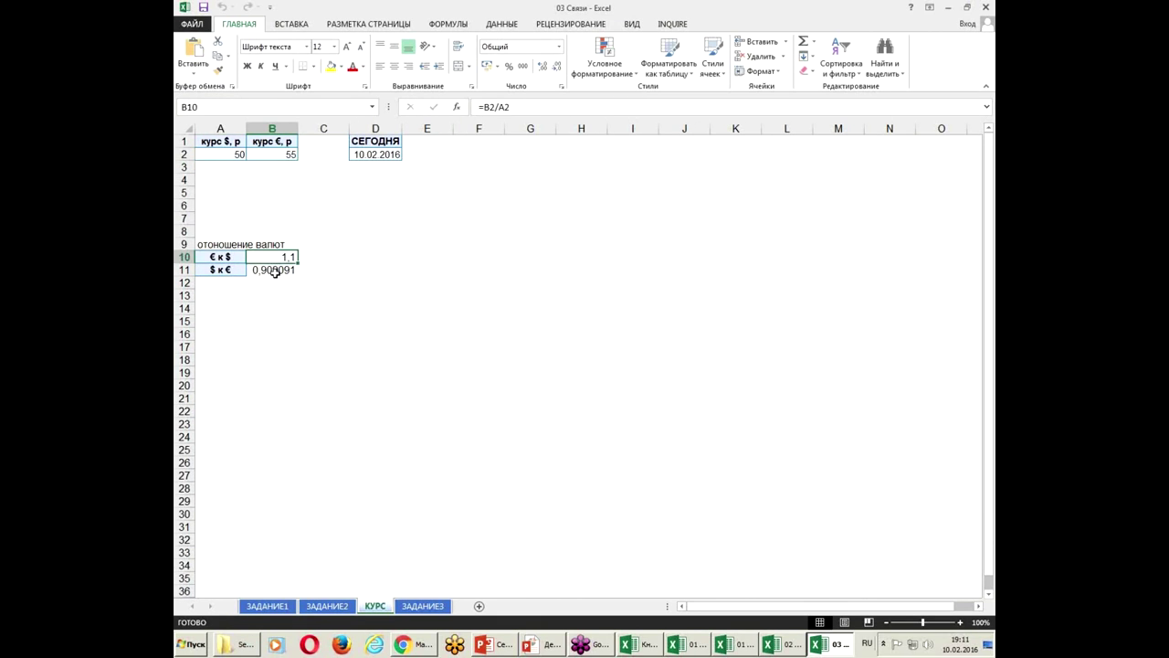
click(274, 270)
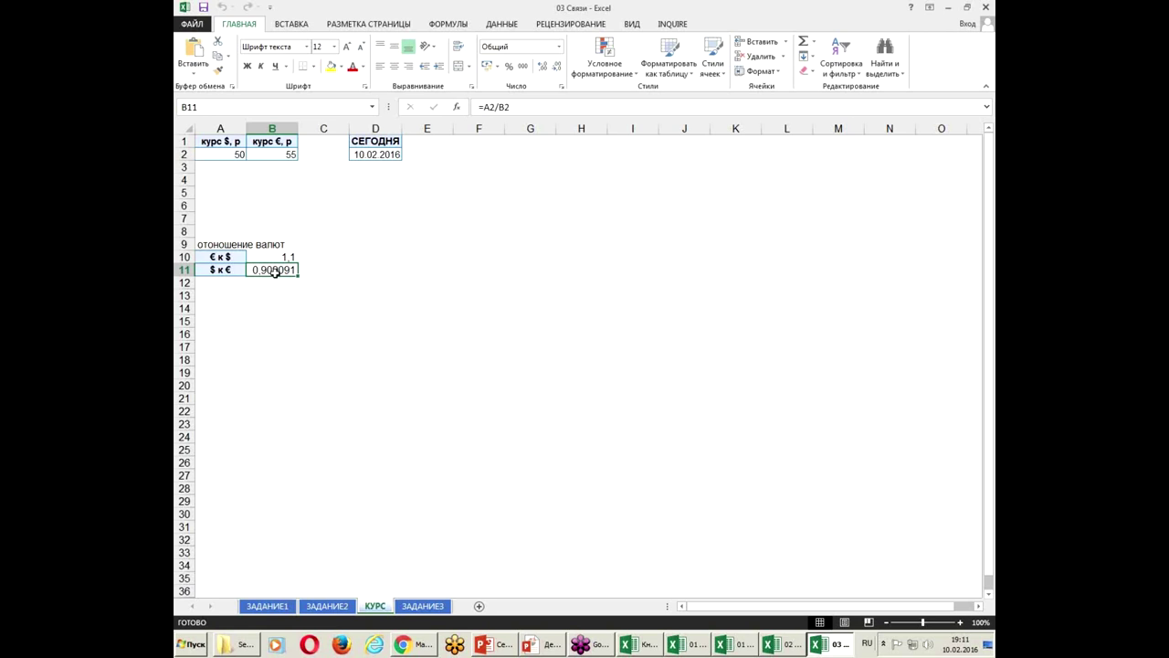
Inspect the ЗАДАНИЕ3 totals in D3, E3 and the ЗАДАНИЕ2 price formulas in E9, F9
click(421, 606)
click(440, 167)
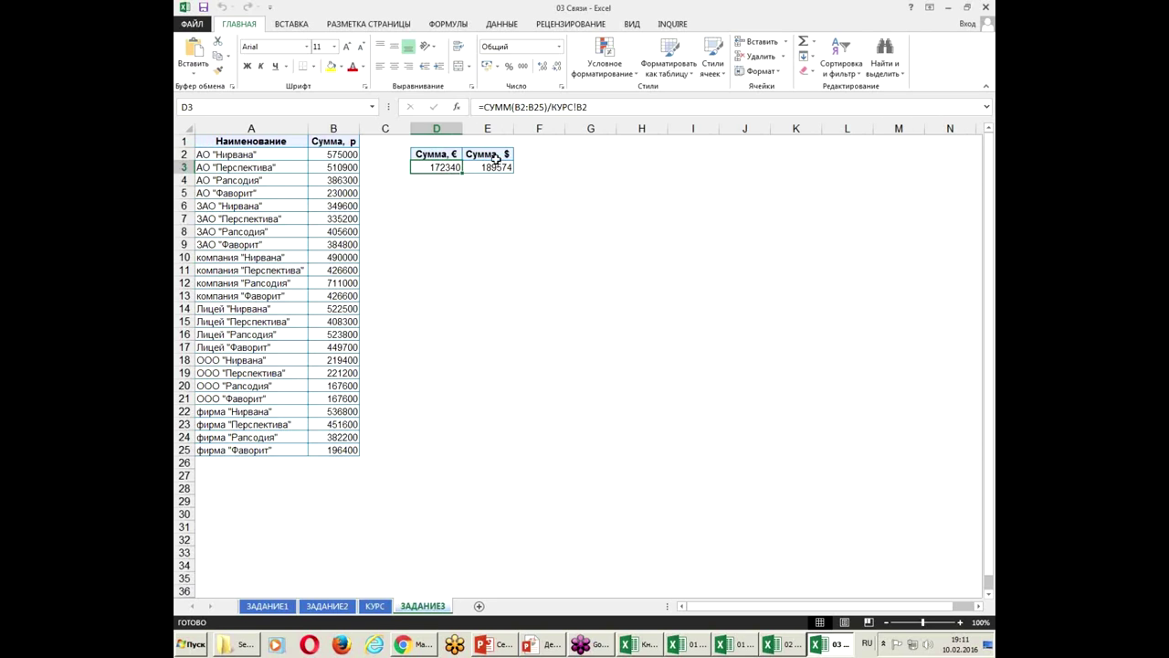
click(499, 167)
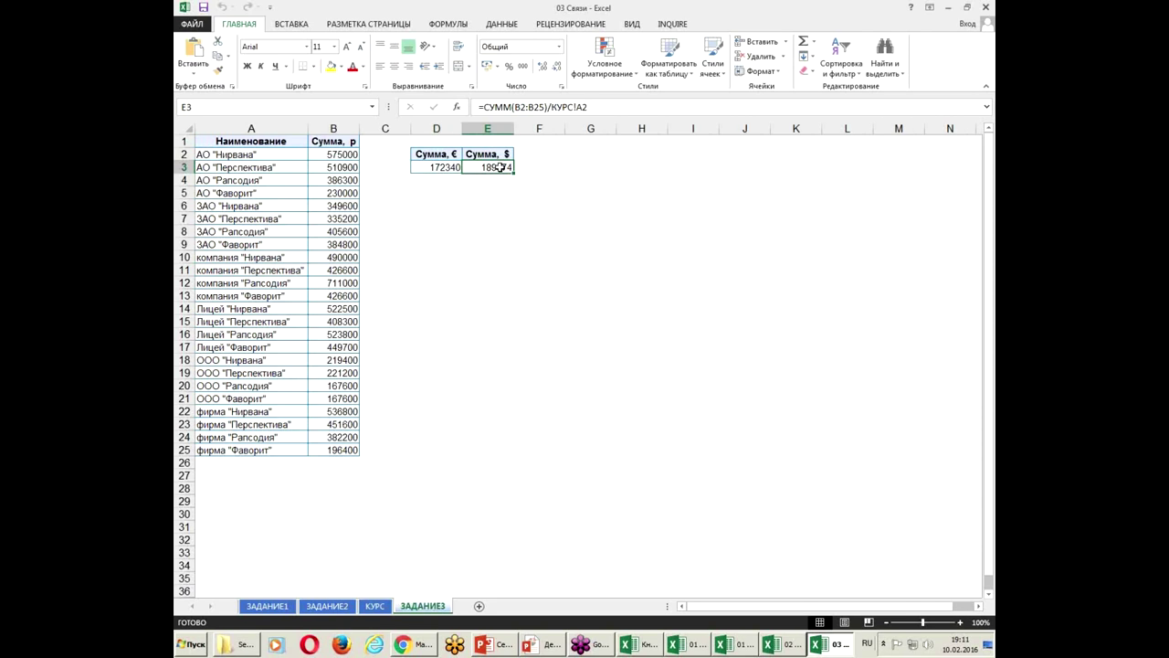
click(321, 606)
click(475, 257)
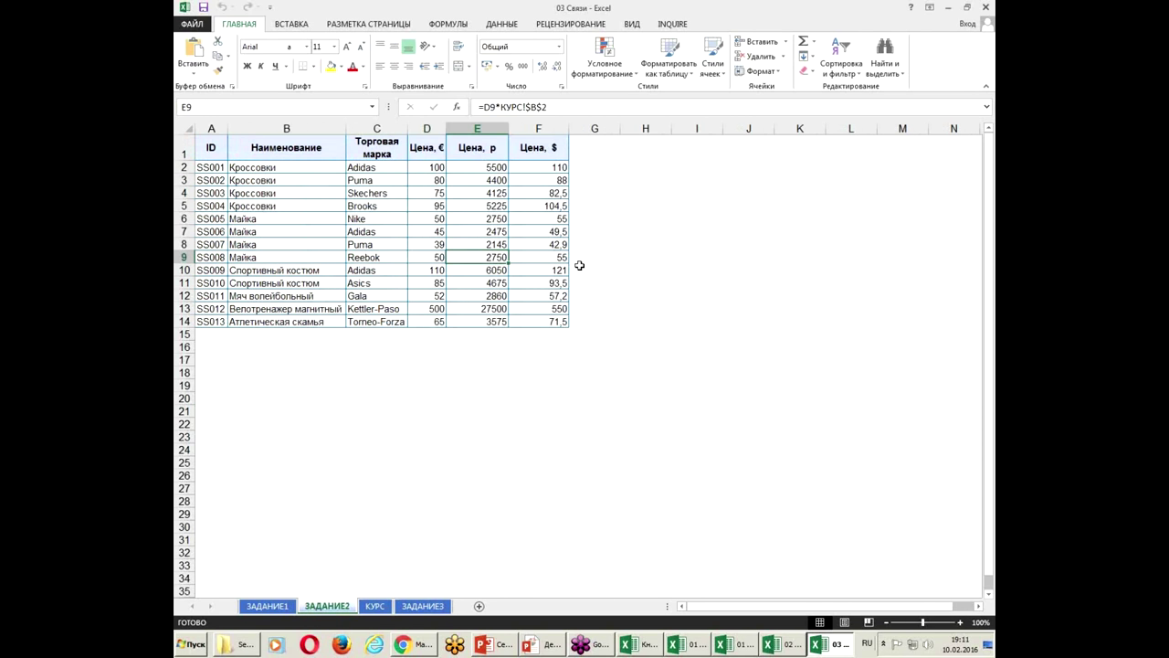
click(565, 258)
Check ЗАДАНИЕ1's rate link in D18 and Итого array formula in F6, then show slide 7
click(280, 607)
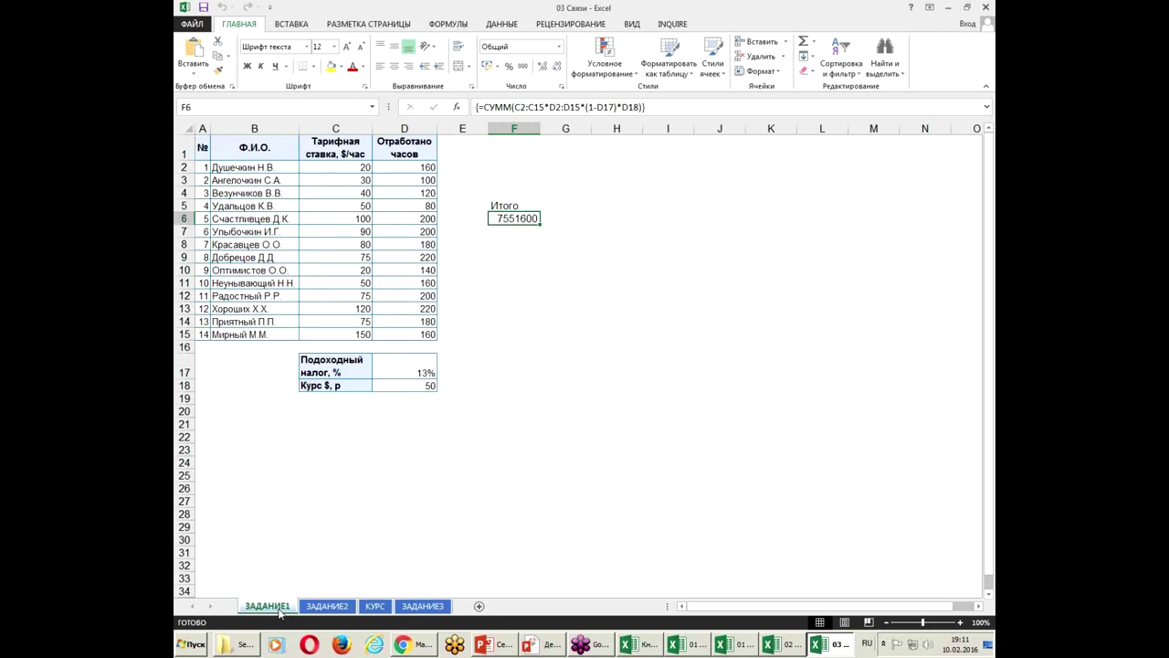
click(413, 386)
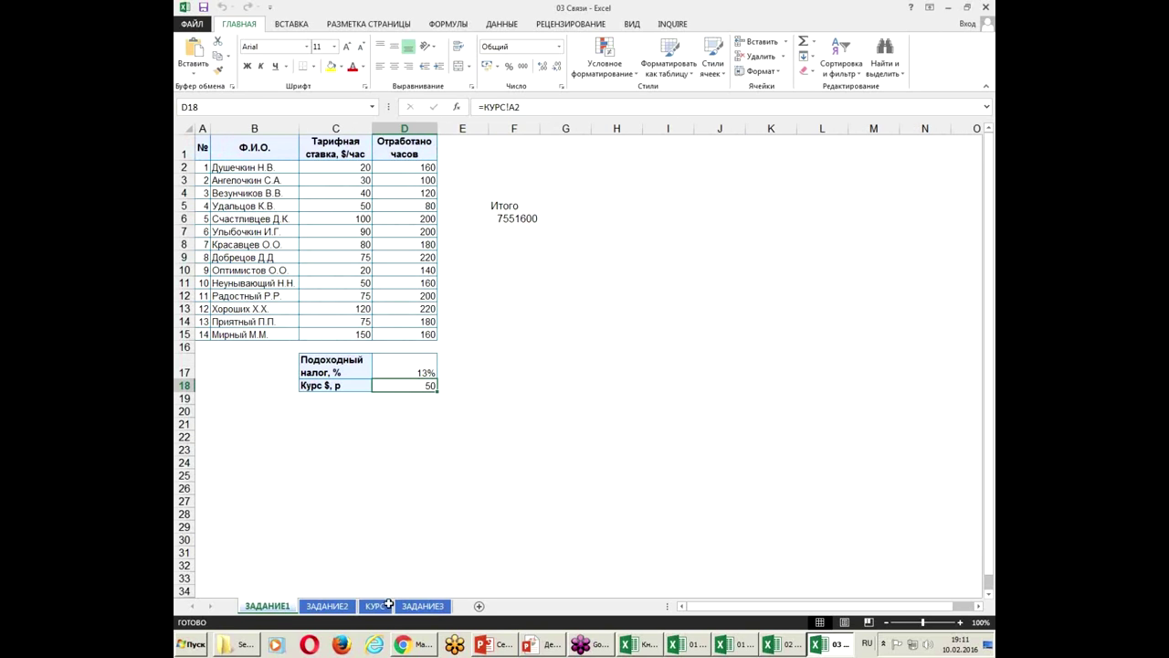
click(521, 217)
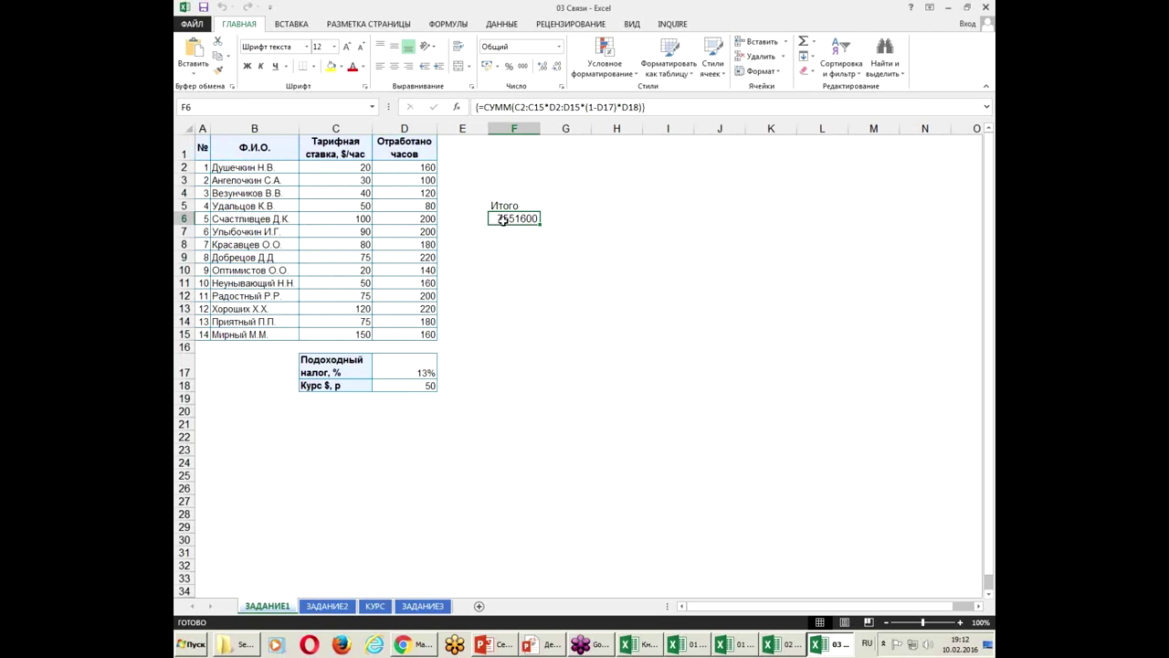
click(376, 607)
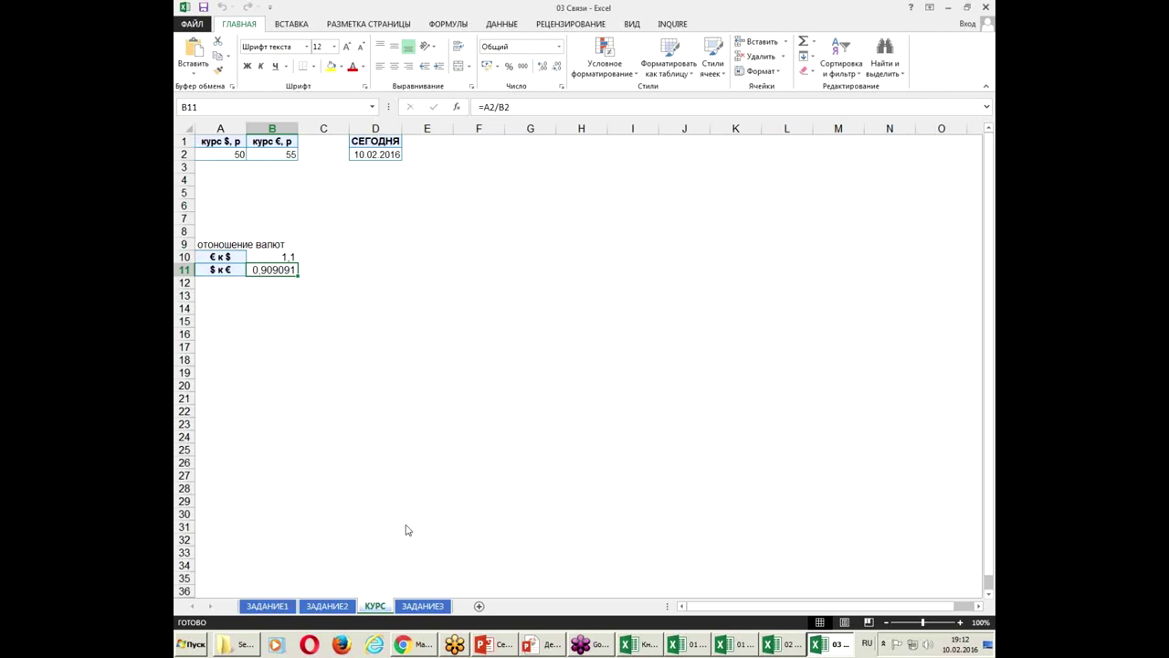
click(547, 647)
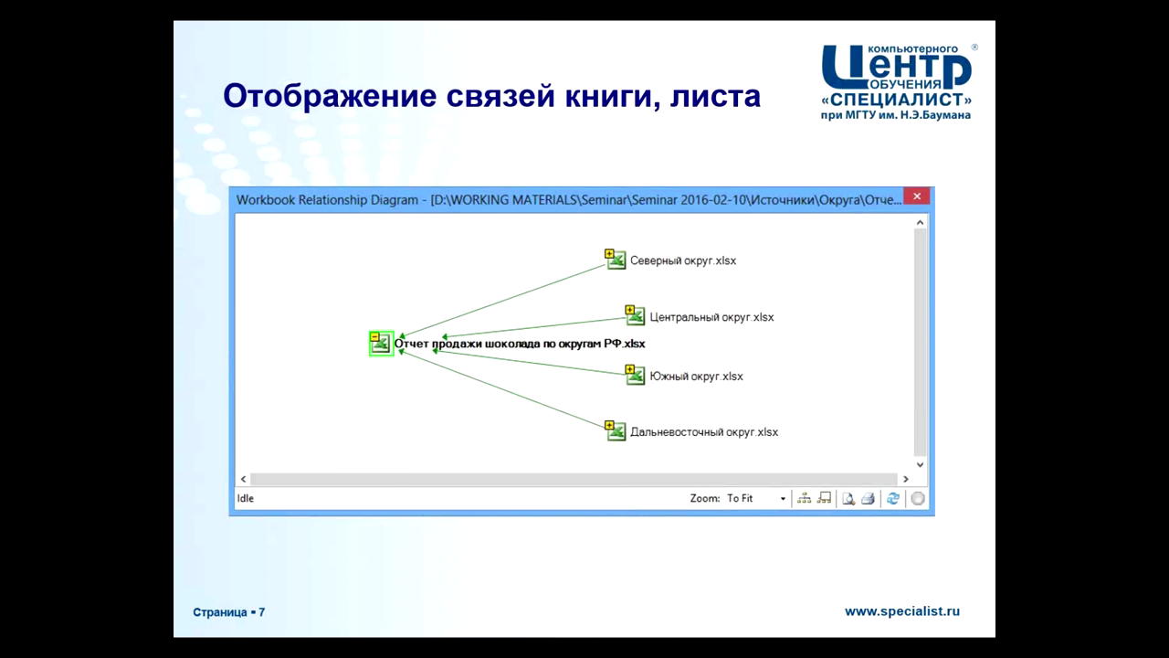
Advance the slideshow to slide 8 on cell relationships and return to the Excel workbook
key(Right)
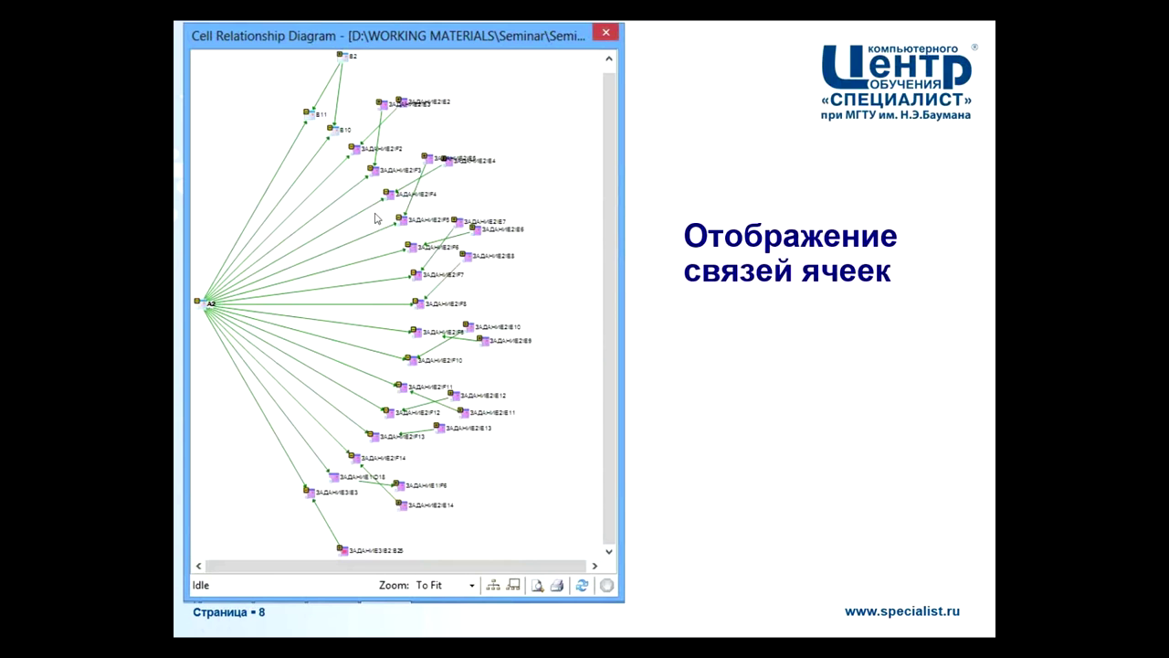
key(alt+Tab)
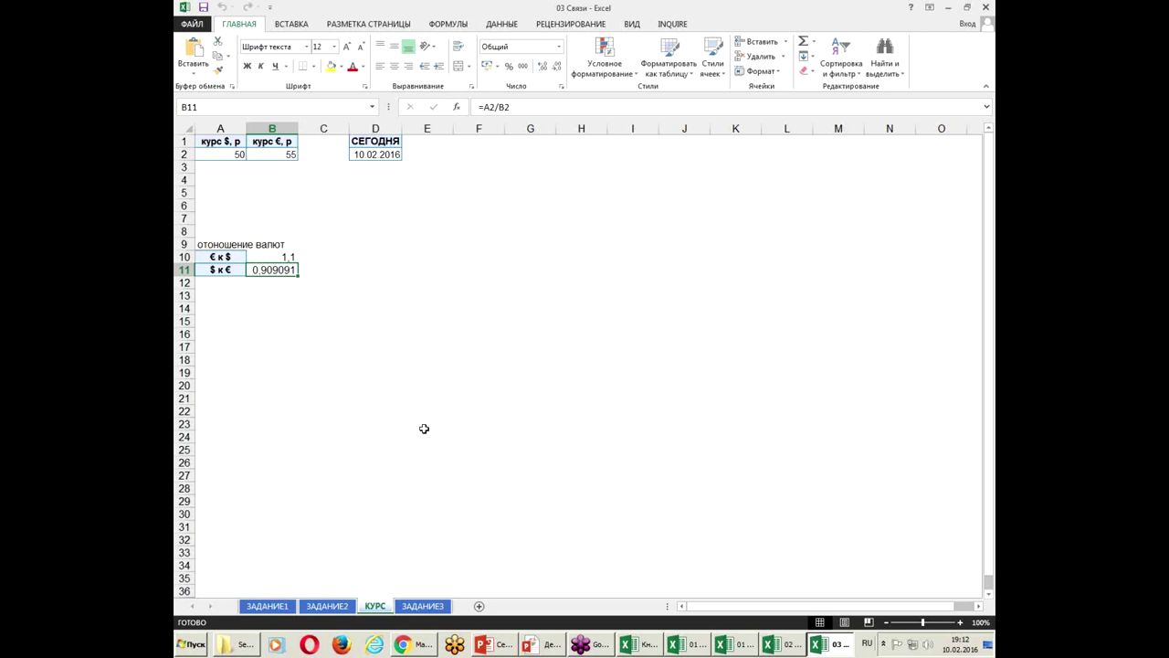
Select the euro rate in B2 on the КУРС sheet and show the INQUIRE ribbon tab
click(287, 153)
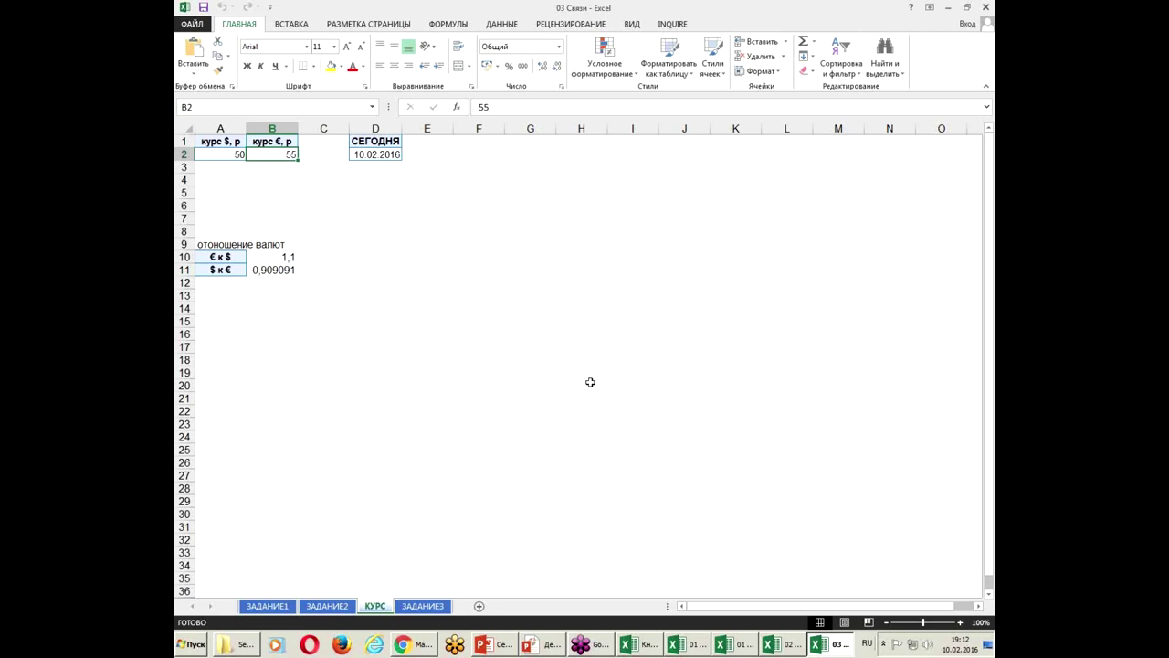
click(673, 25)
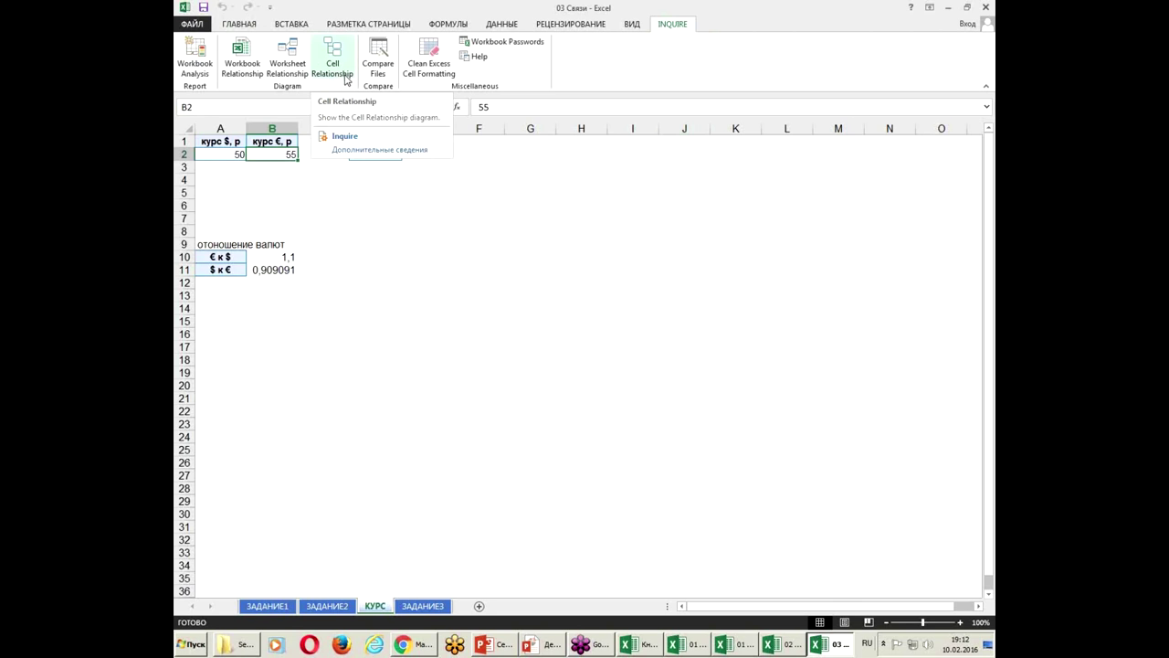
Start a Cell Relationship diagram for B2, save the workbook, and set expansion levels to All
click(345, 77)
click(338, 64)
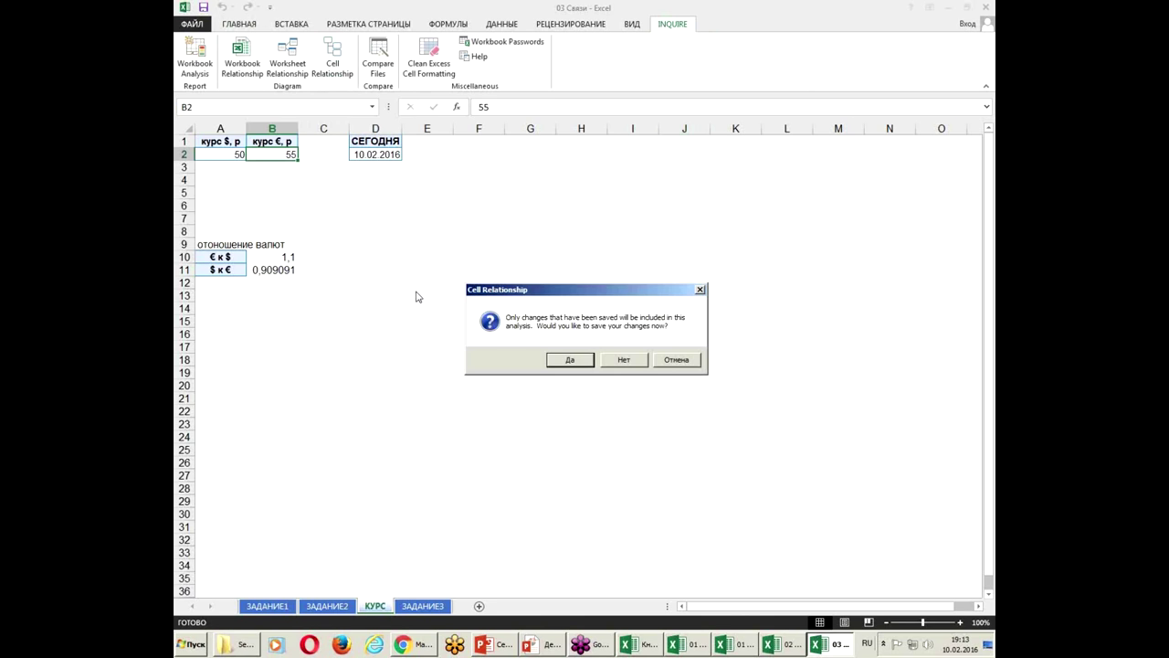
click(585, 362)
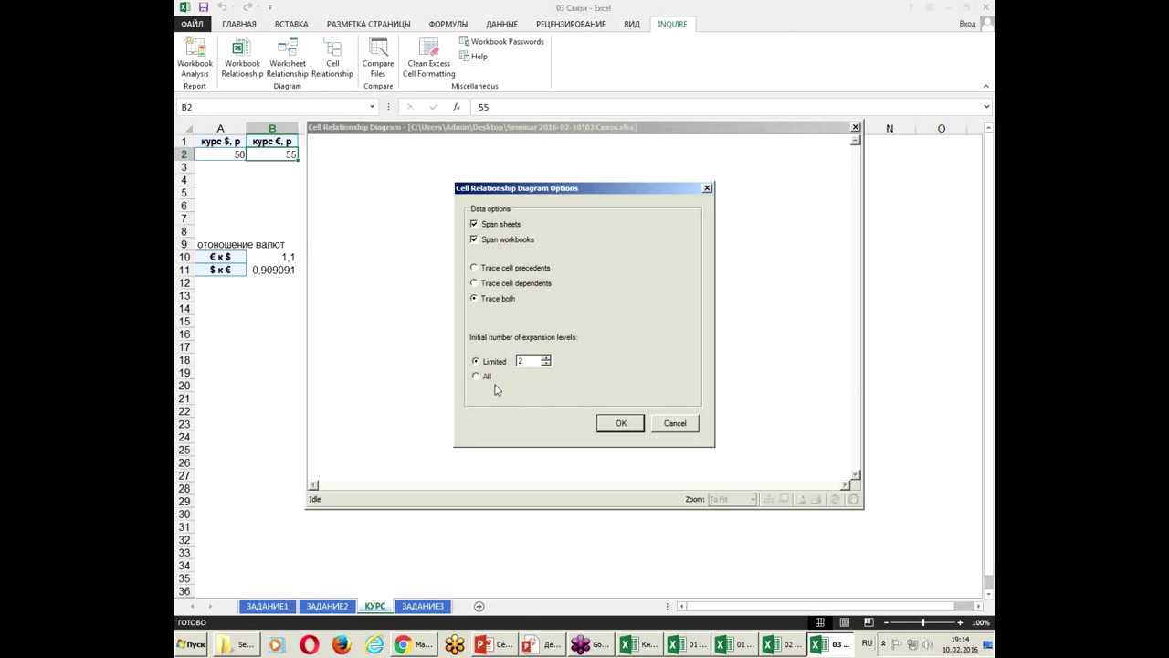
click(478, 377)
Draw B2's all-levels relationship diagram, enlarge its window to view the tree, then close it
click(630, 429)
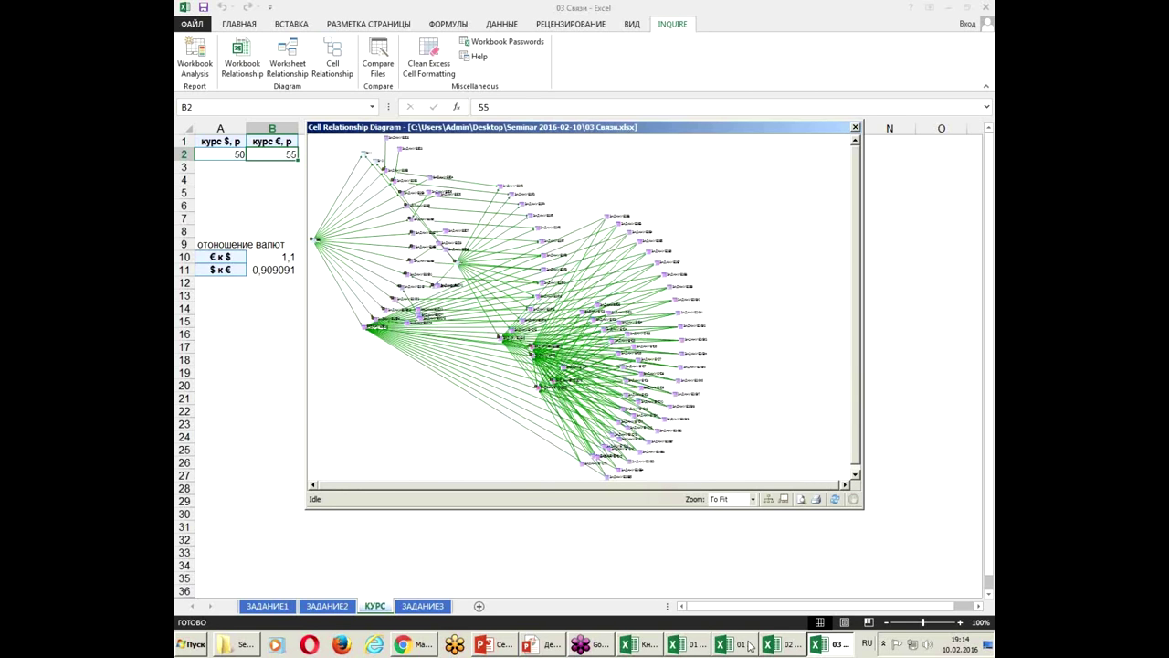
mouse_move(751, 643)
drag(861, 507, 882, 549)
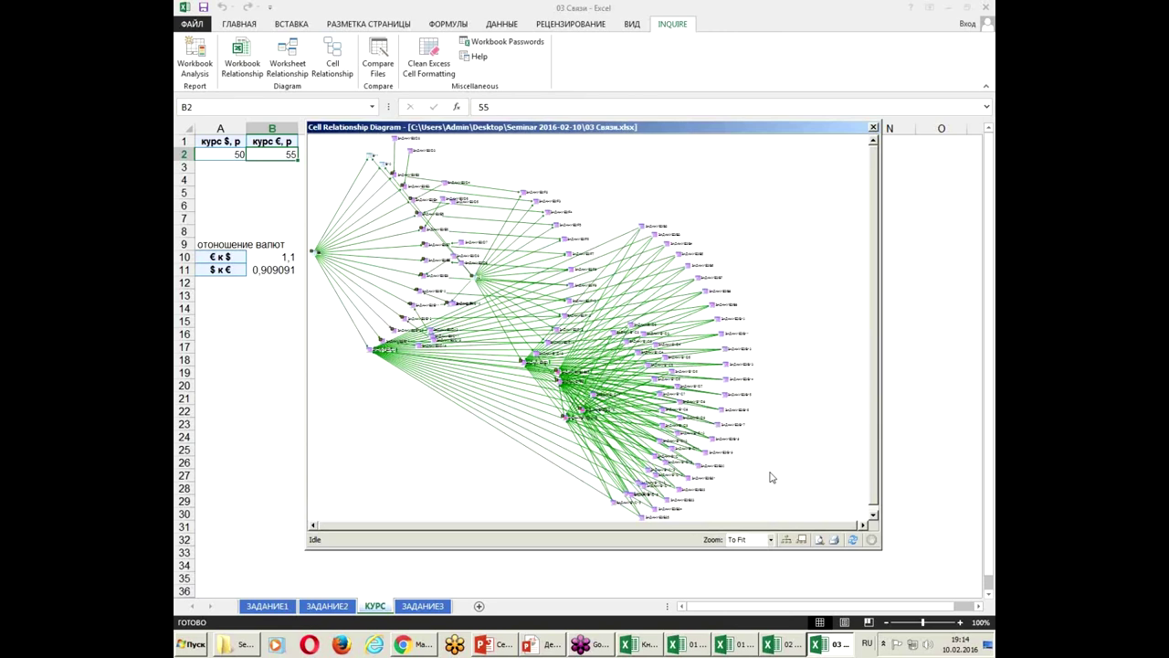
click(874, 127)
Redraw B2's relationship diagram with 1 expansion level, then enlarge and reposition its window
click(334, 62)
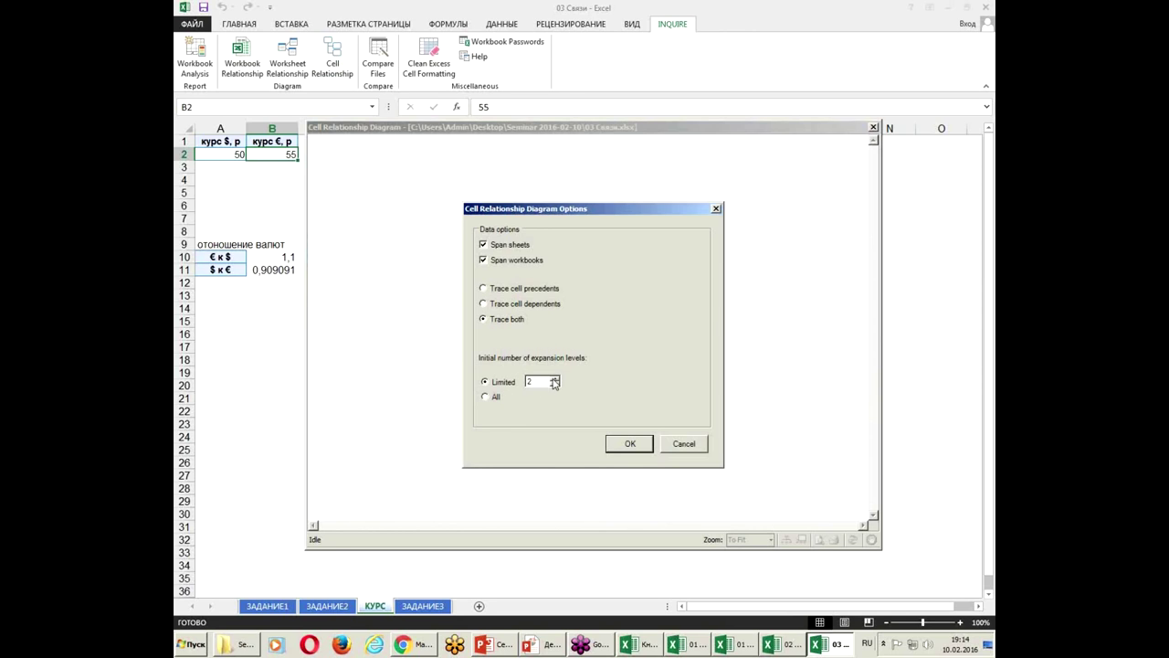
click(554, 384)
click(631, 444)
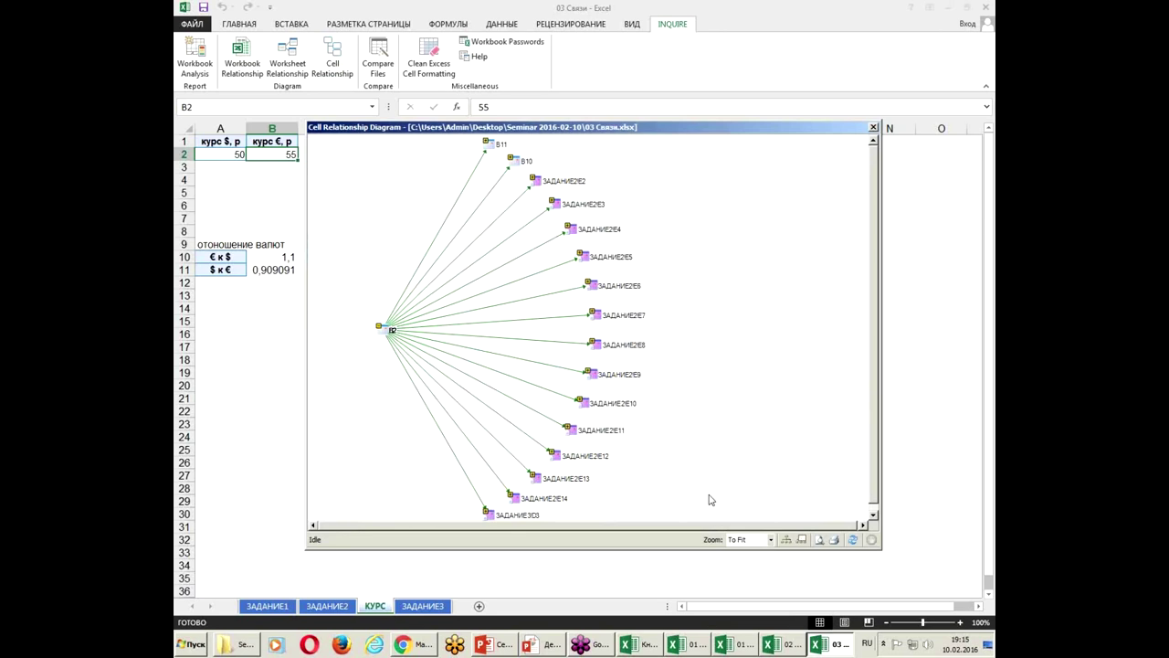
drag(878, 548, 893, 580)
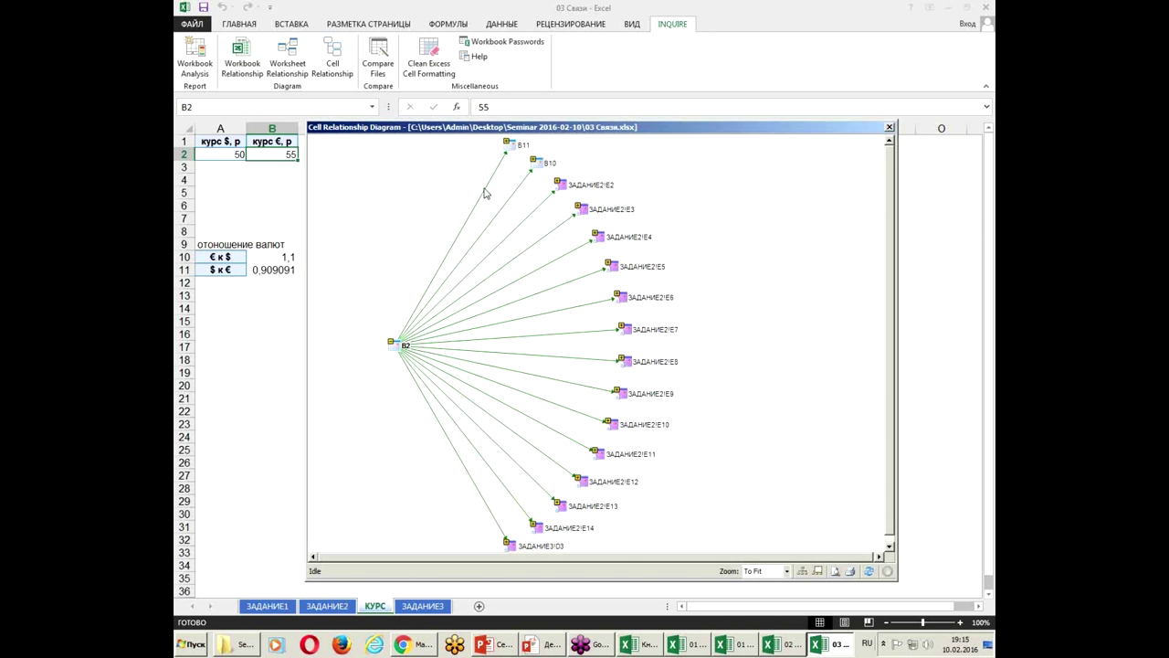
drag(581, 131, 645, 132)
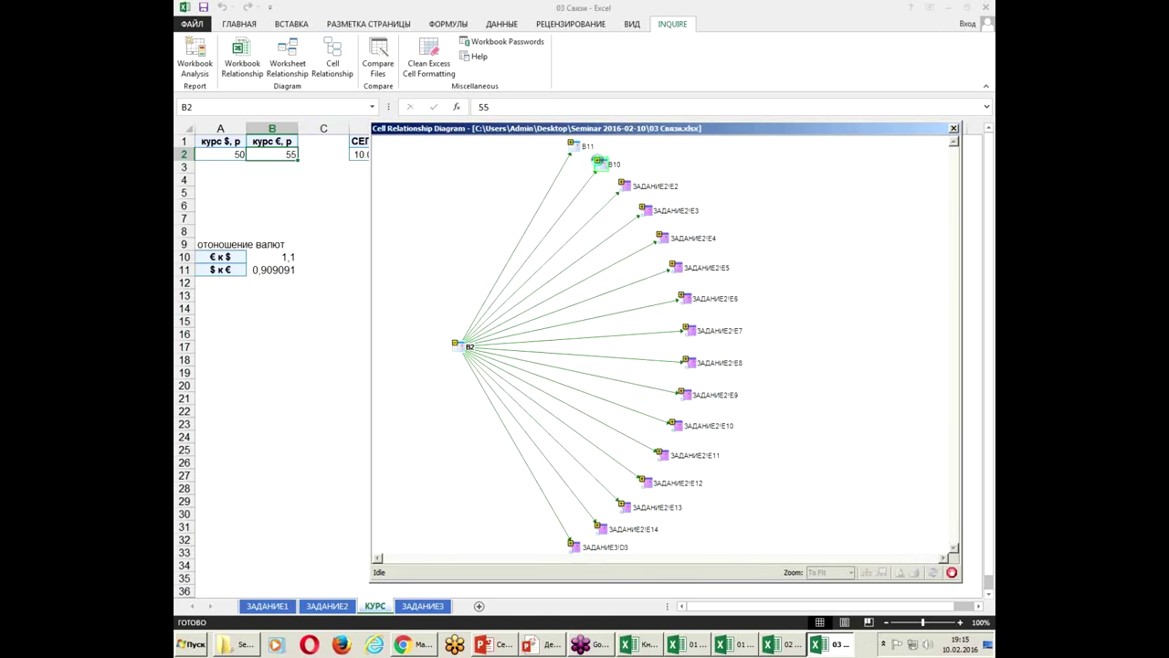
Expand the B10 and B11 nodes, then collapse the A2 branch under B10
click(598, 163)
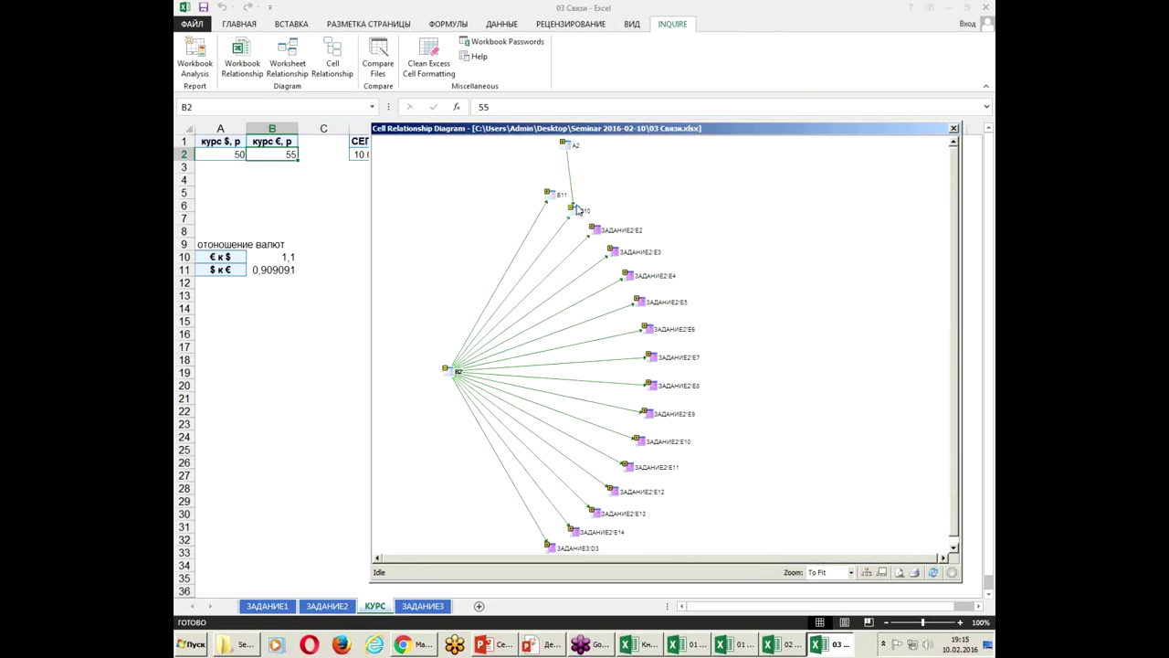
double_click(549, 195)
click(573, 211)
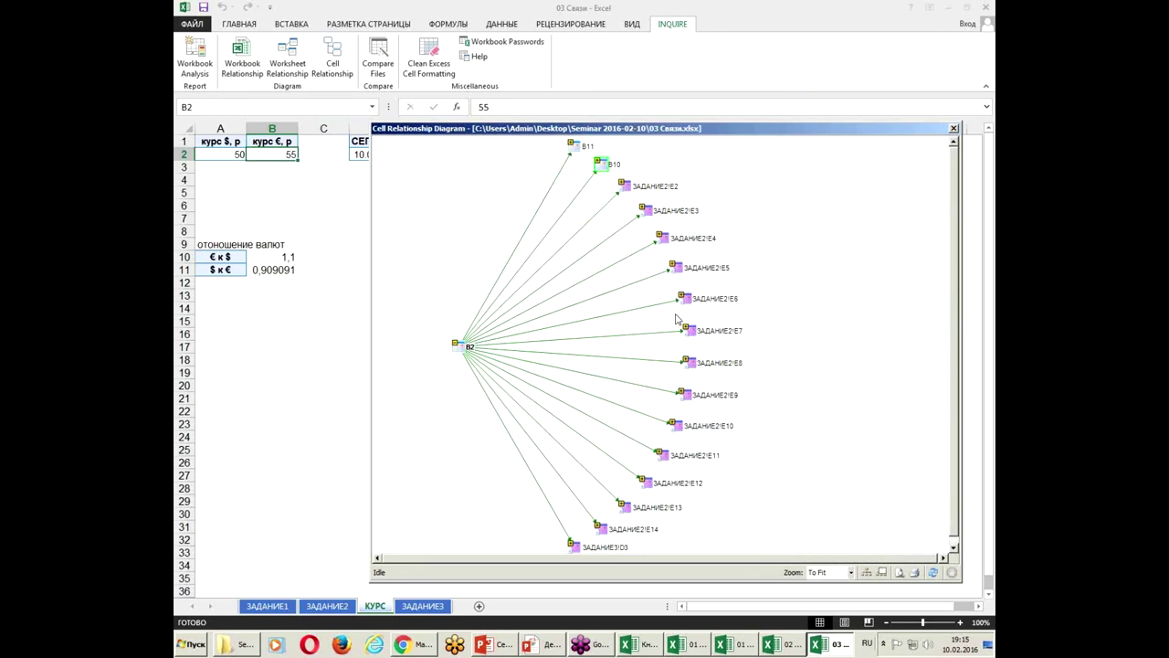
Expand and collapse the ЗАДАНИЕ2!E3 node, repositioning the window, then close the diagram
mouse_move(645, 212)
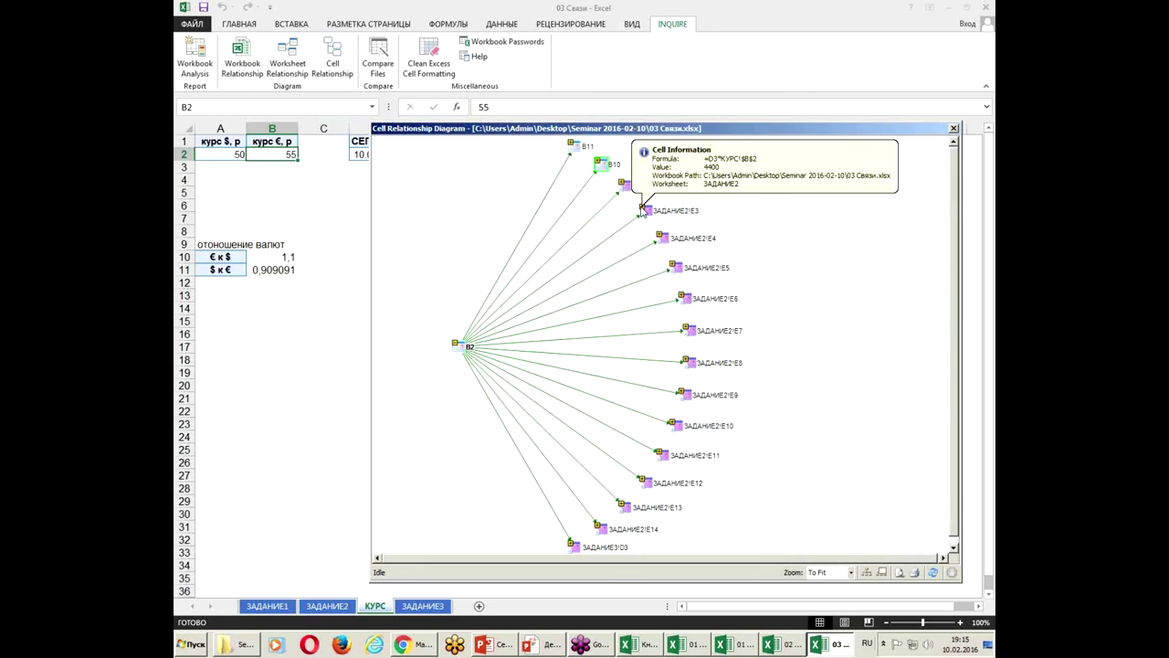
click(643, 210)
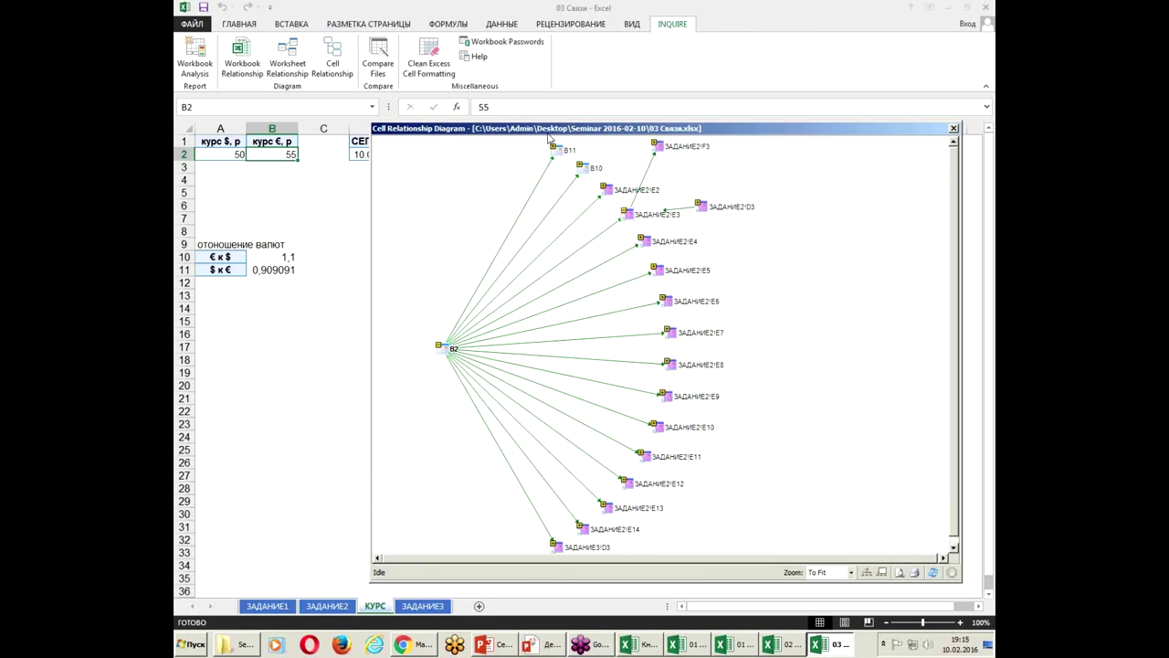
drag(549, 130, 479, 72)
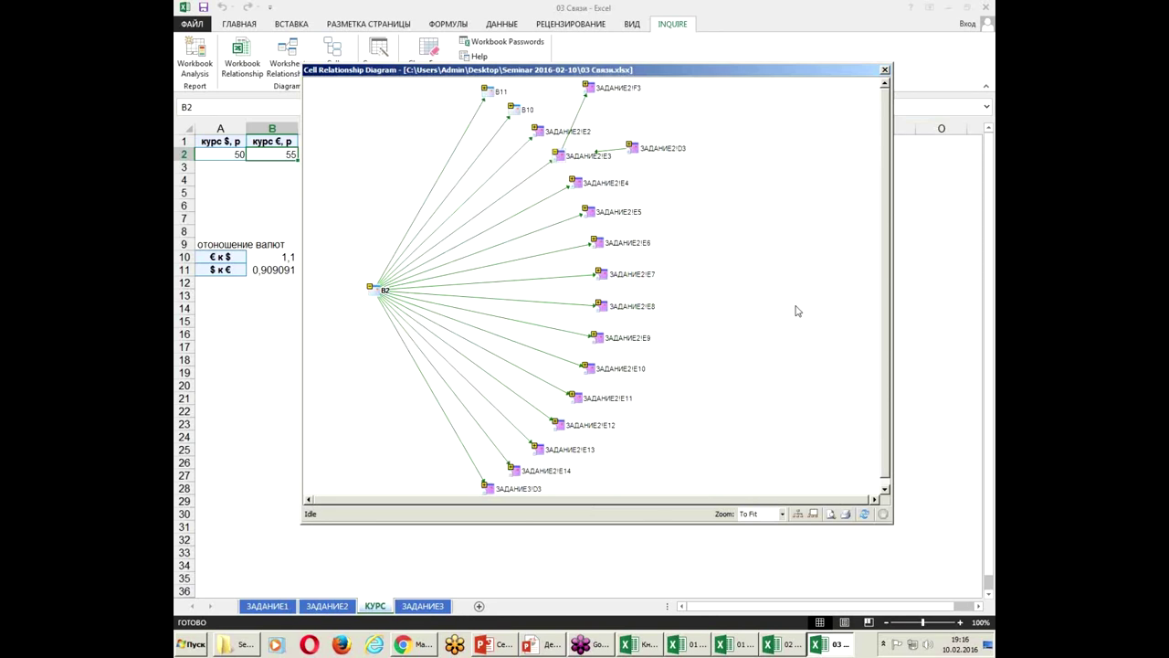
drag(758, 79, 766, 103)
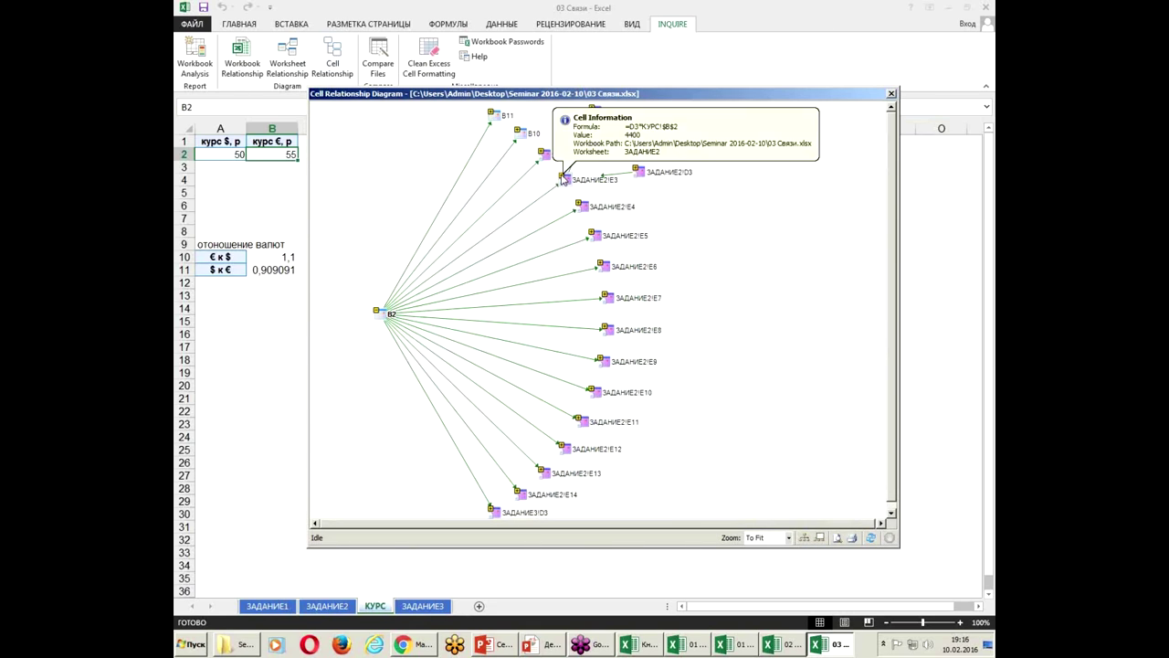
click(564, 177)
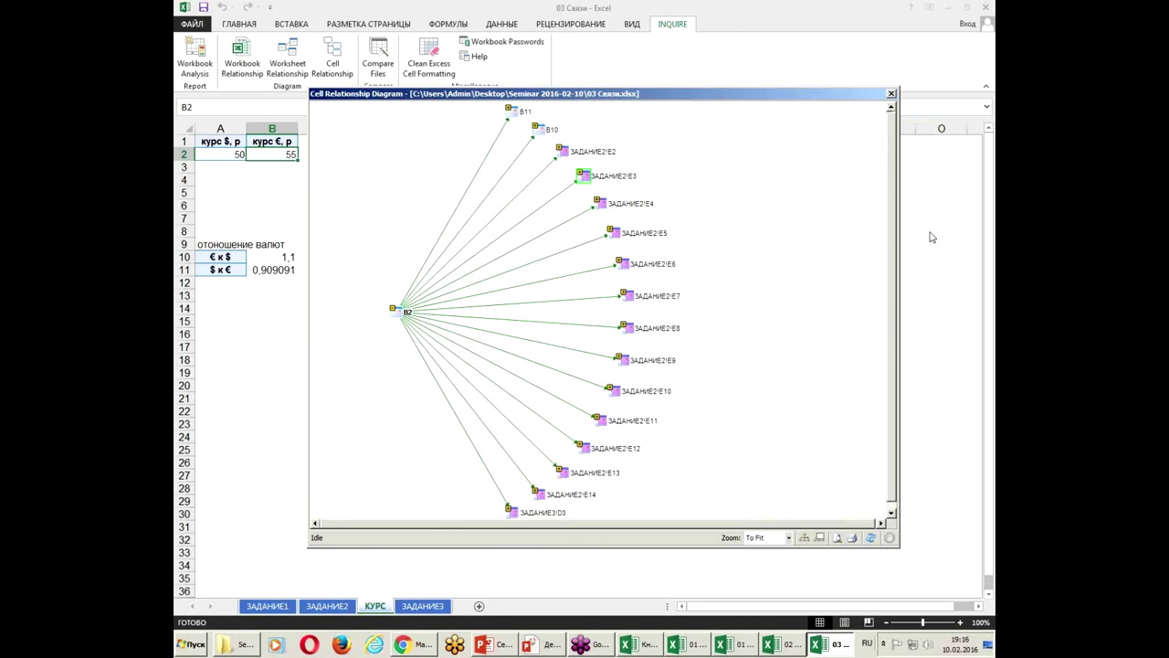
click(891, 94)
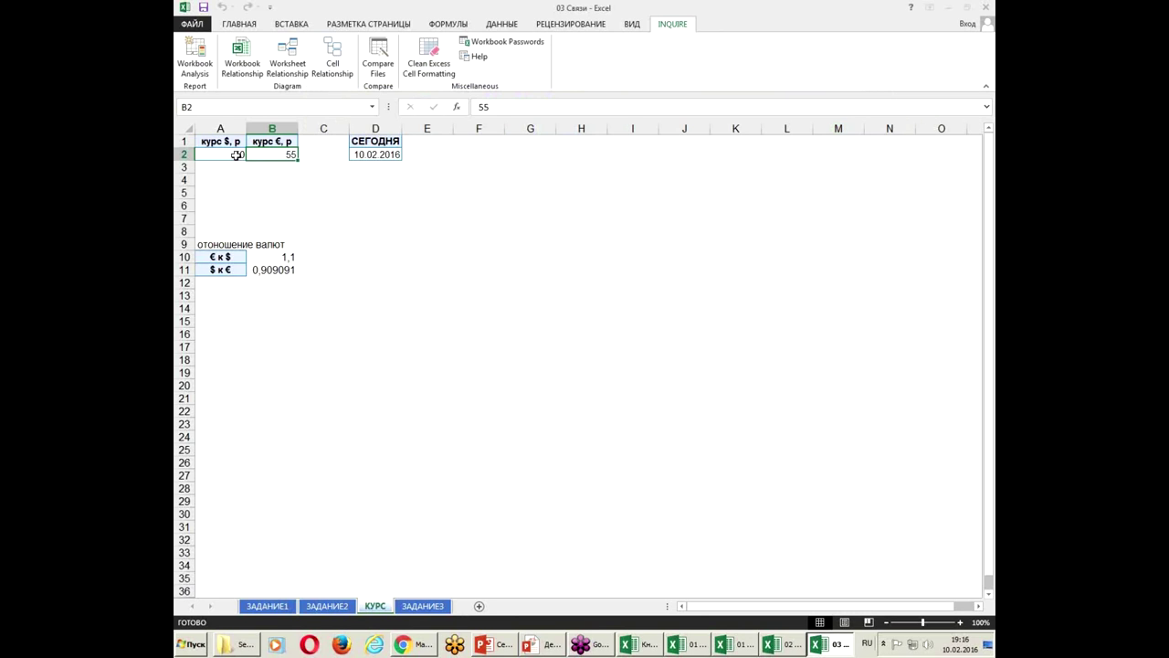
Diagram the dollar rate in A2 across sheets at 2 levels, pulling ЗАДАНИЕ2!E10 to the right
click(234, 156)
click(332, 57)
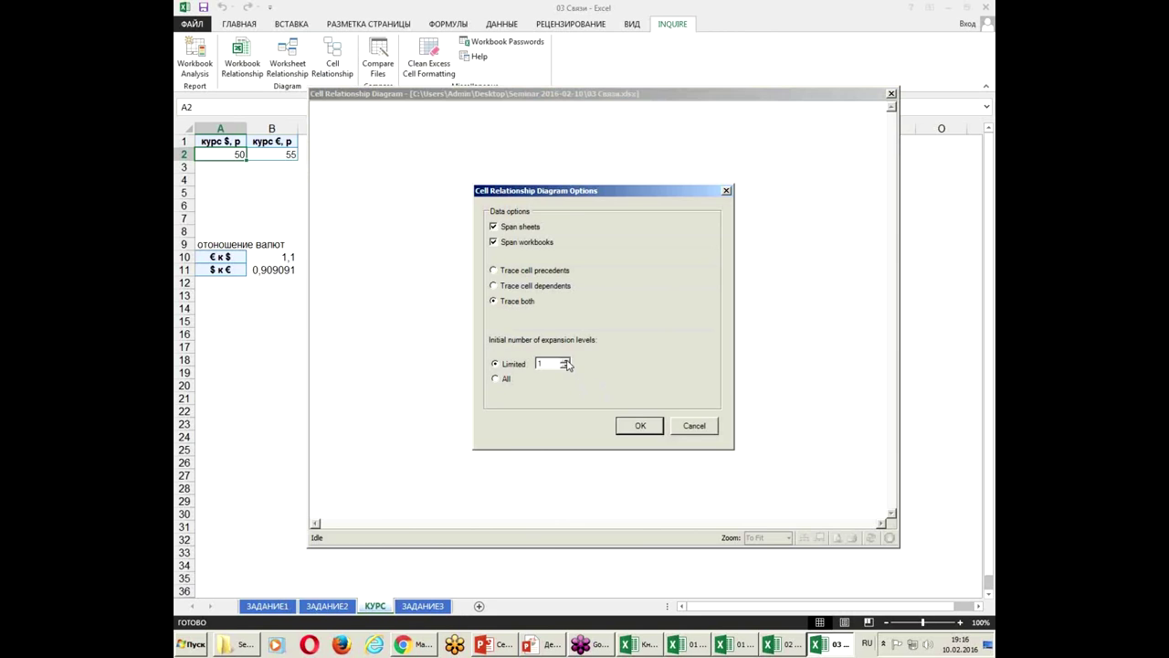
click(640, 426)
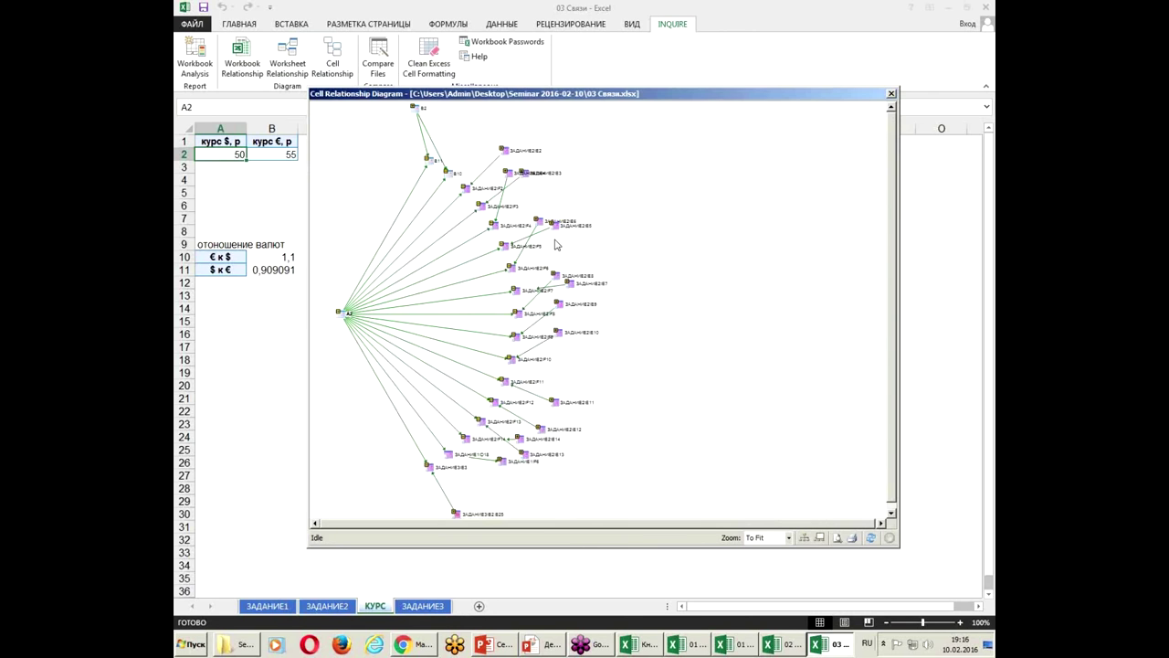
drag(575, 335, 716, 356)
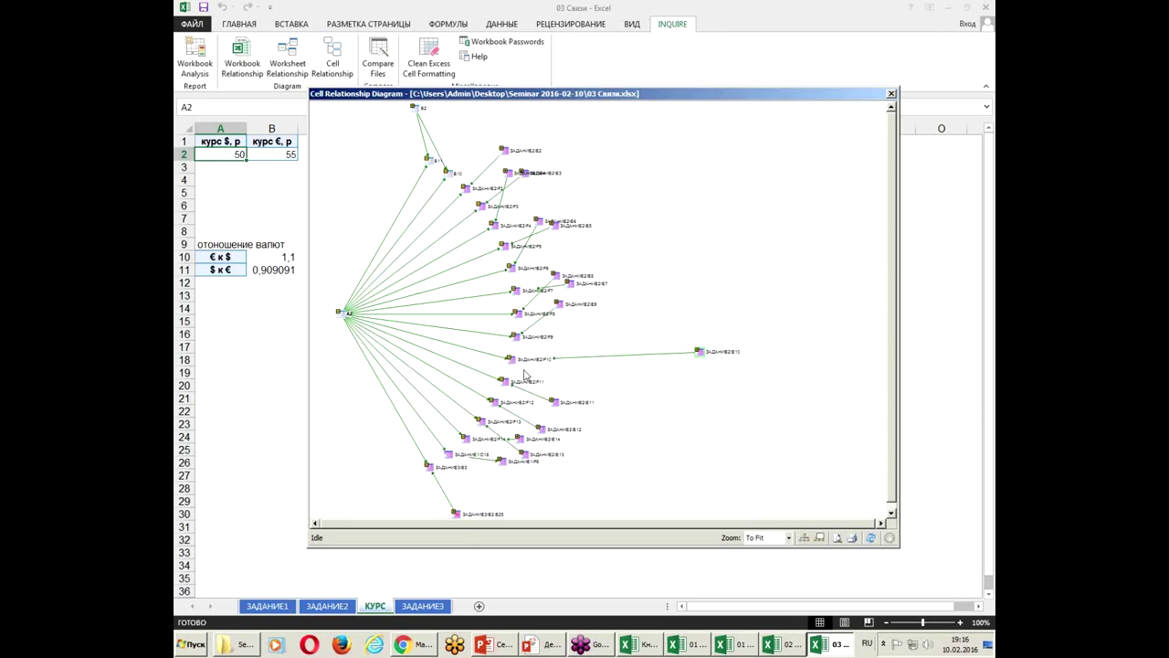
click(839, 541)
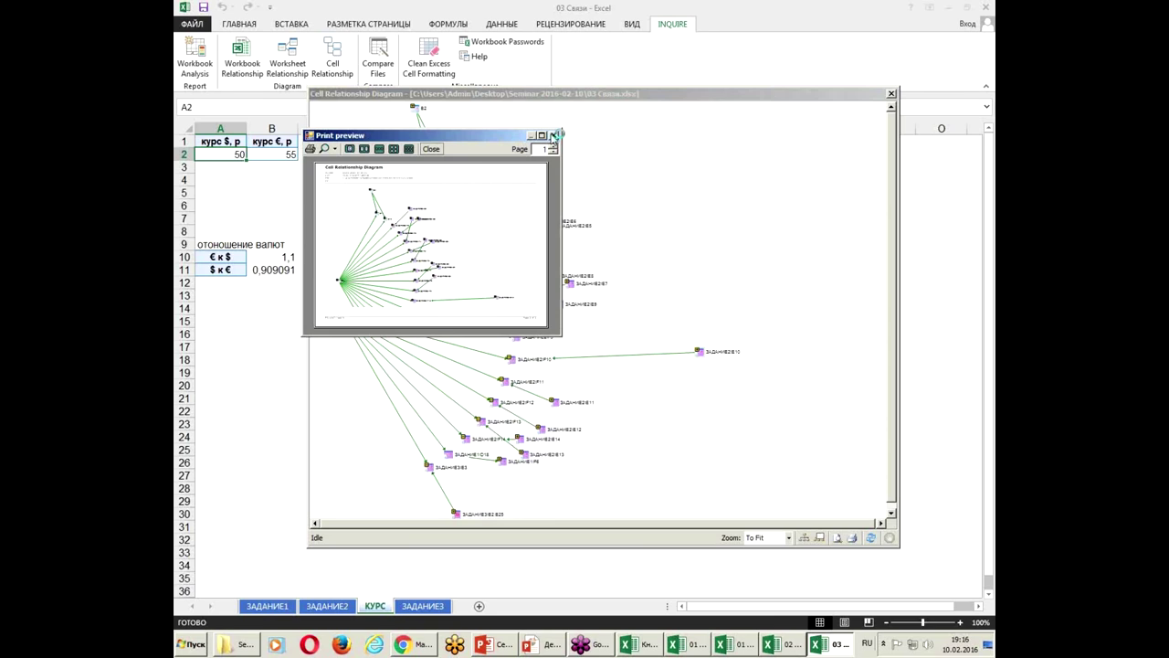
click(553, 135)
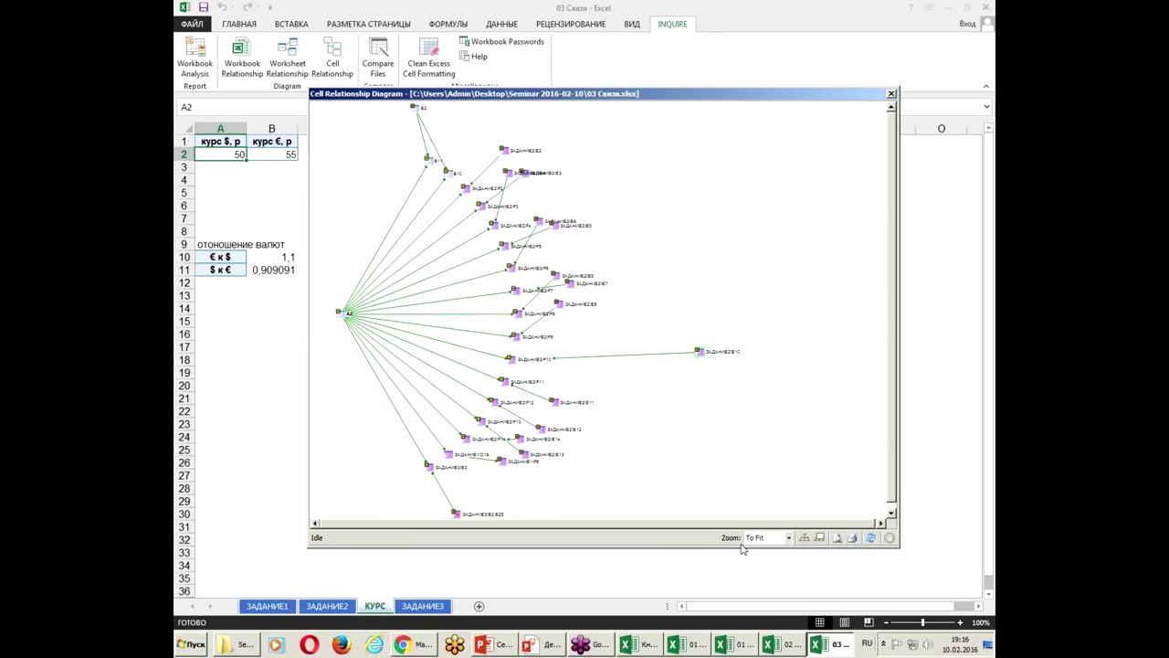
click(837, 539)
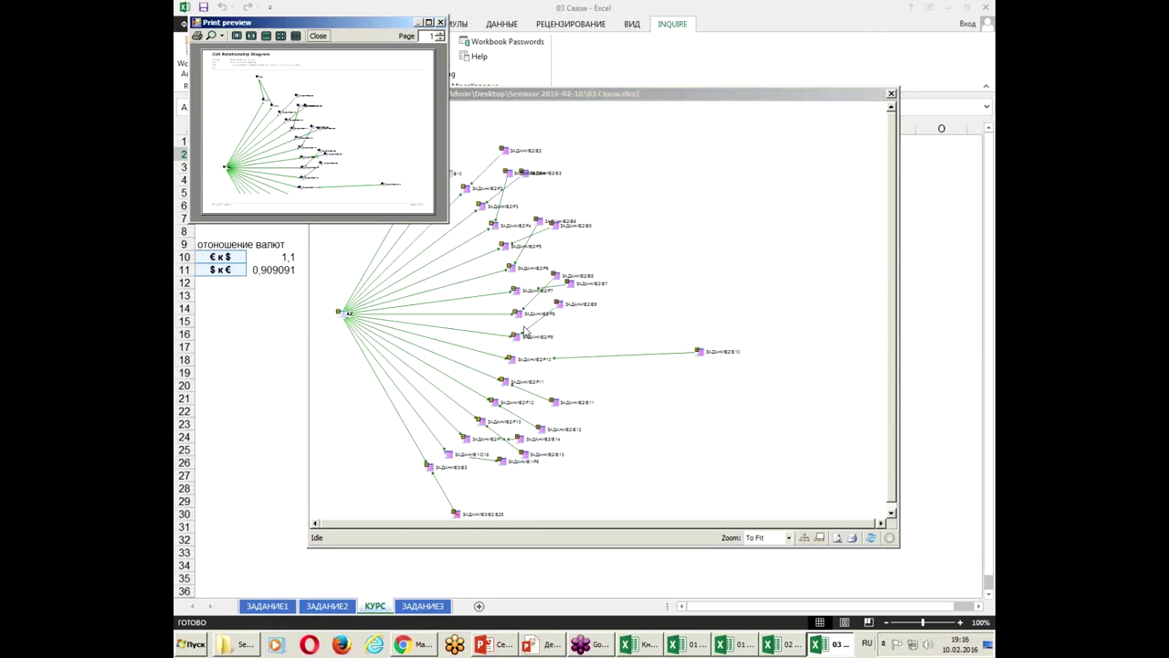
drag(443, 220, 745, 450)
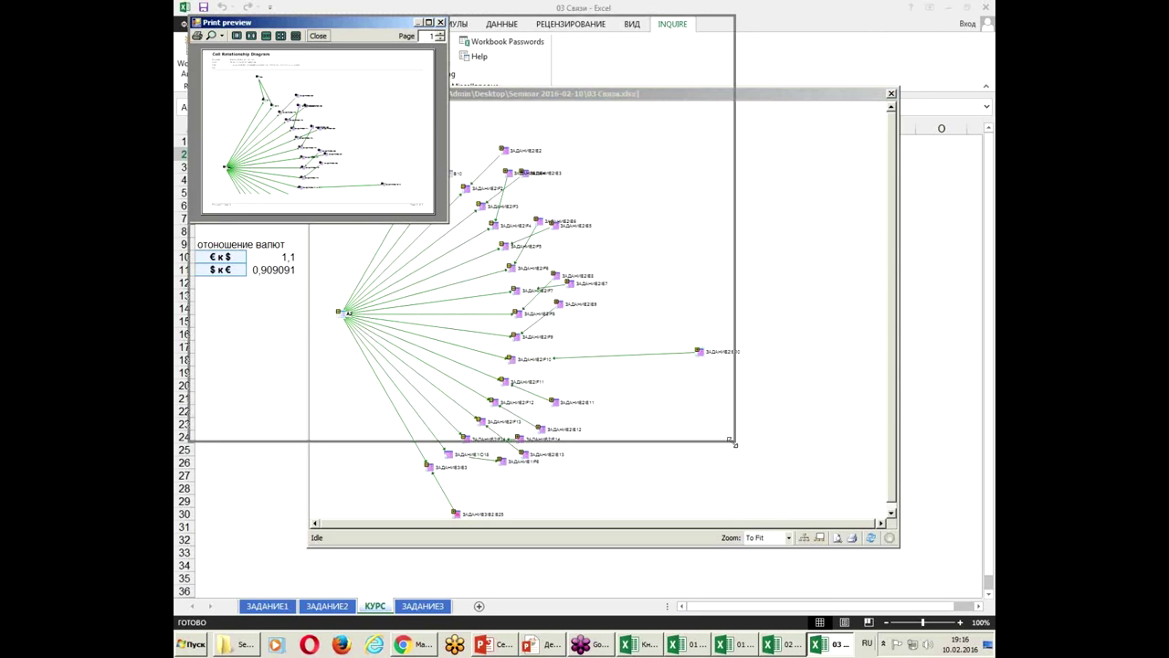
click(221, 37)
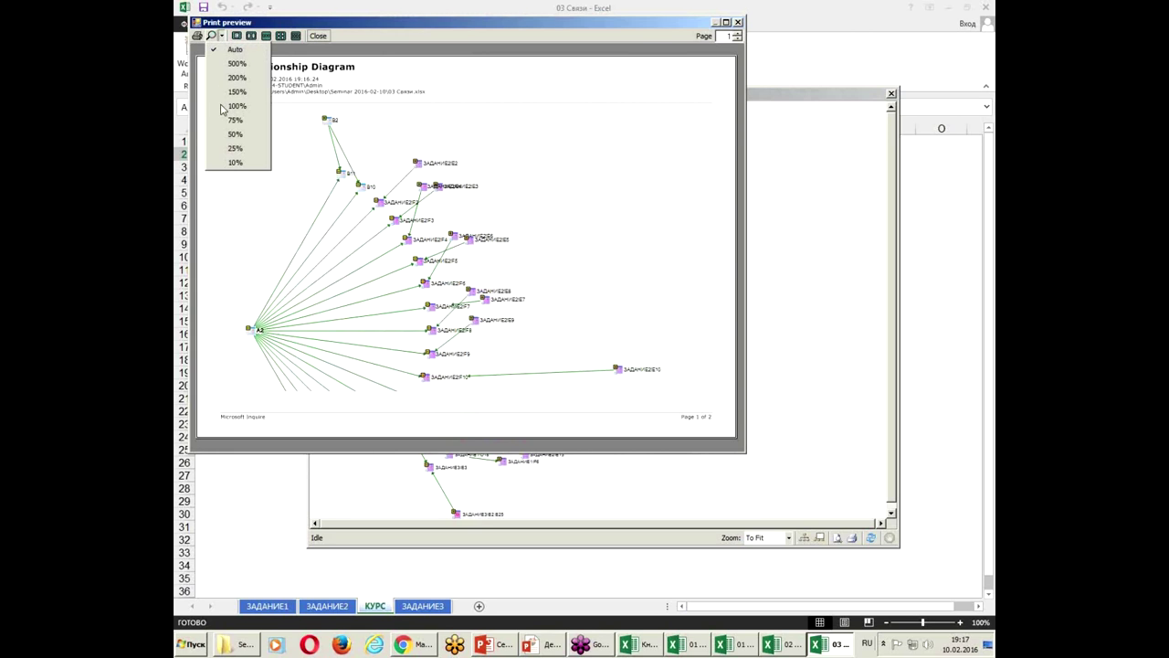
click(235, 78)
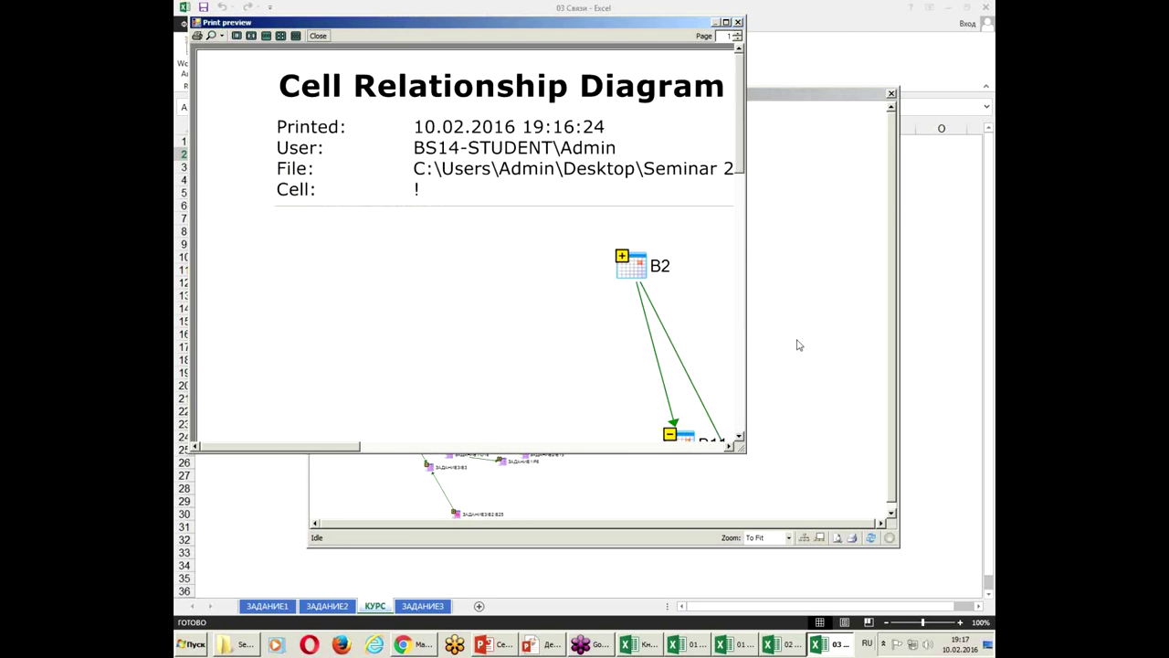
click(745, 233)
drag(744, 233, 745, 308)
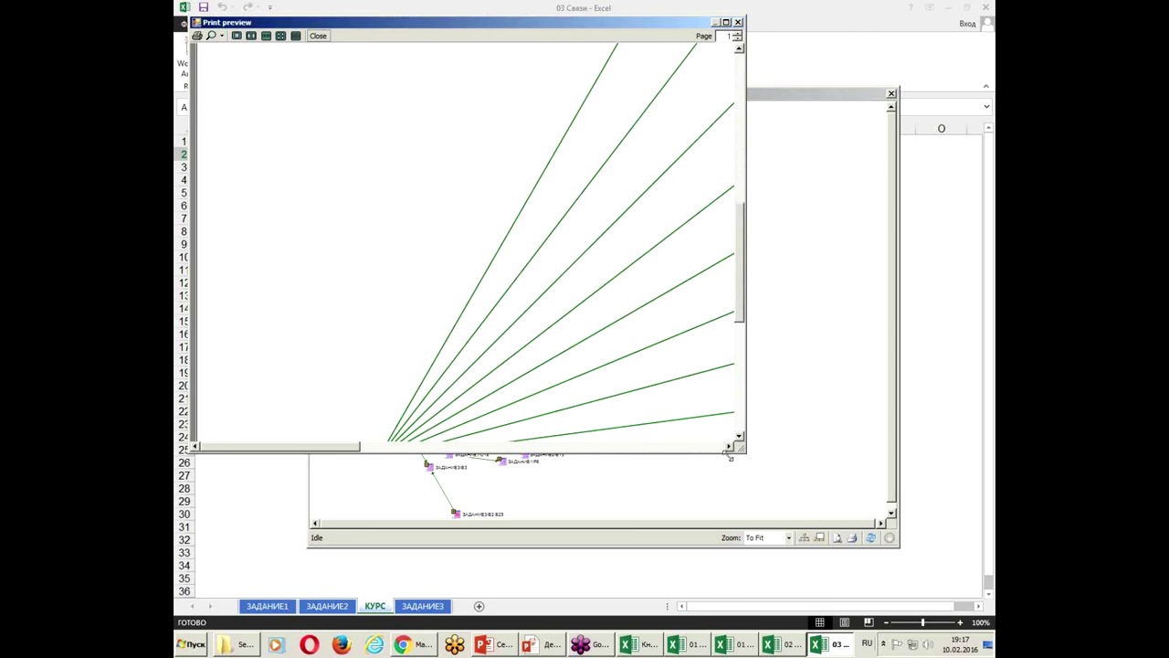
drag(745, 459, 908, 549)
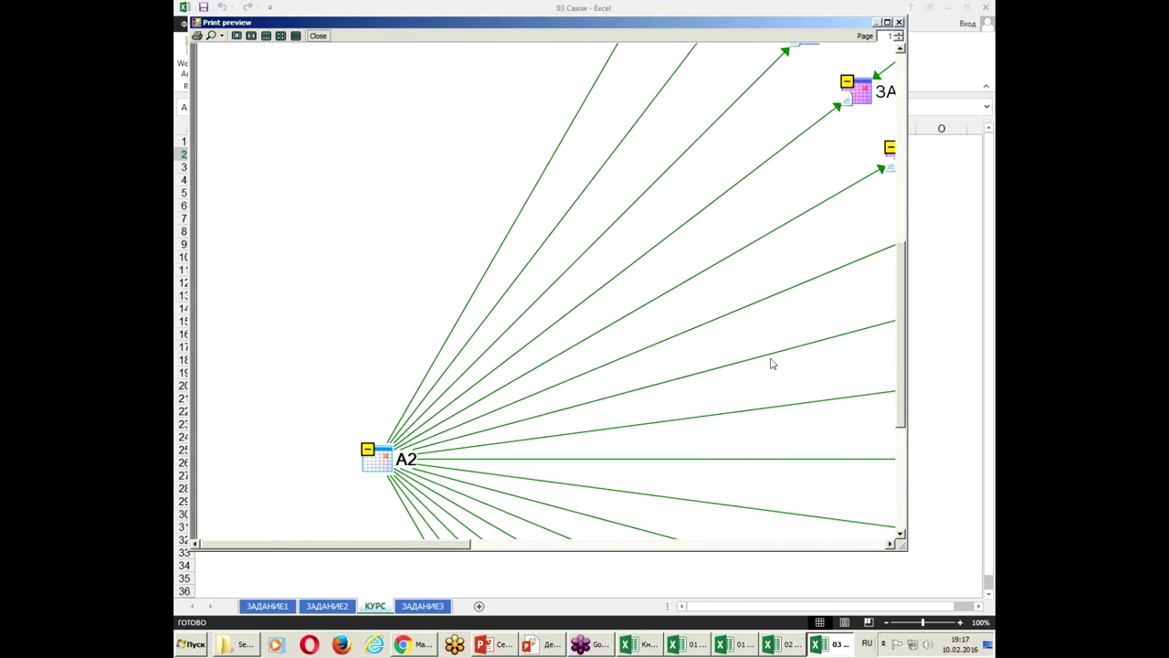
click(899, 22)
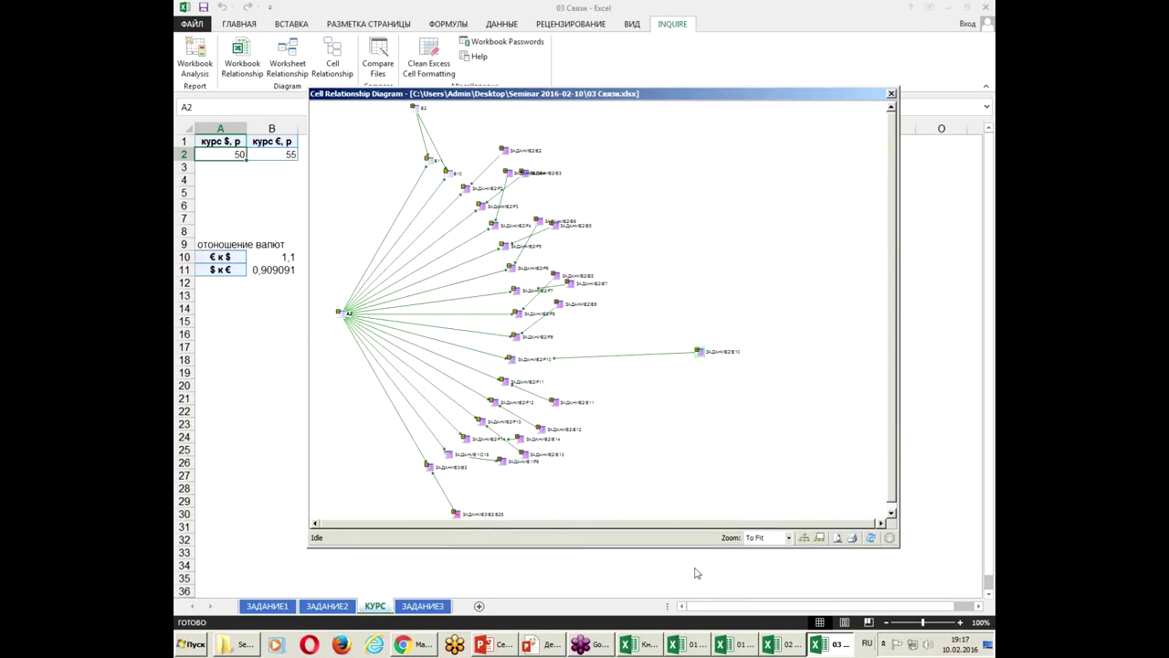
Zoom the A2 diagram to 150%, then 50%, then fit it to the window
click(790, 538)
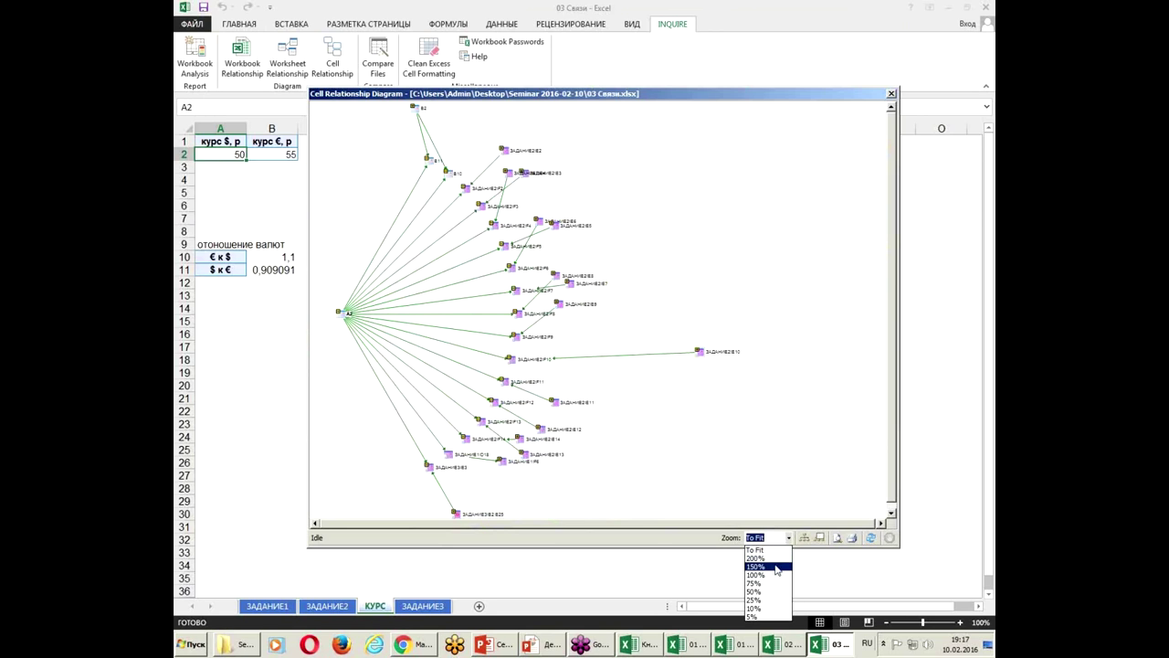
click(777, 567)
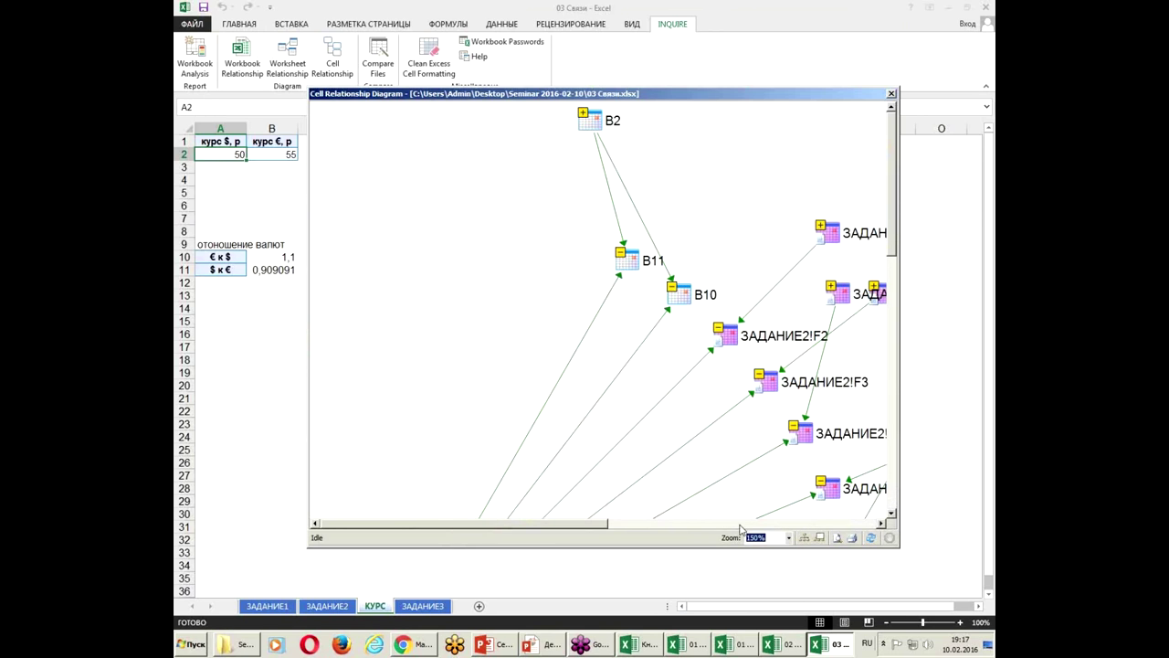
drag(596, 528, 728, 528)
mouse_move(628, 297)
click(791, 539)
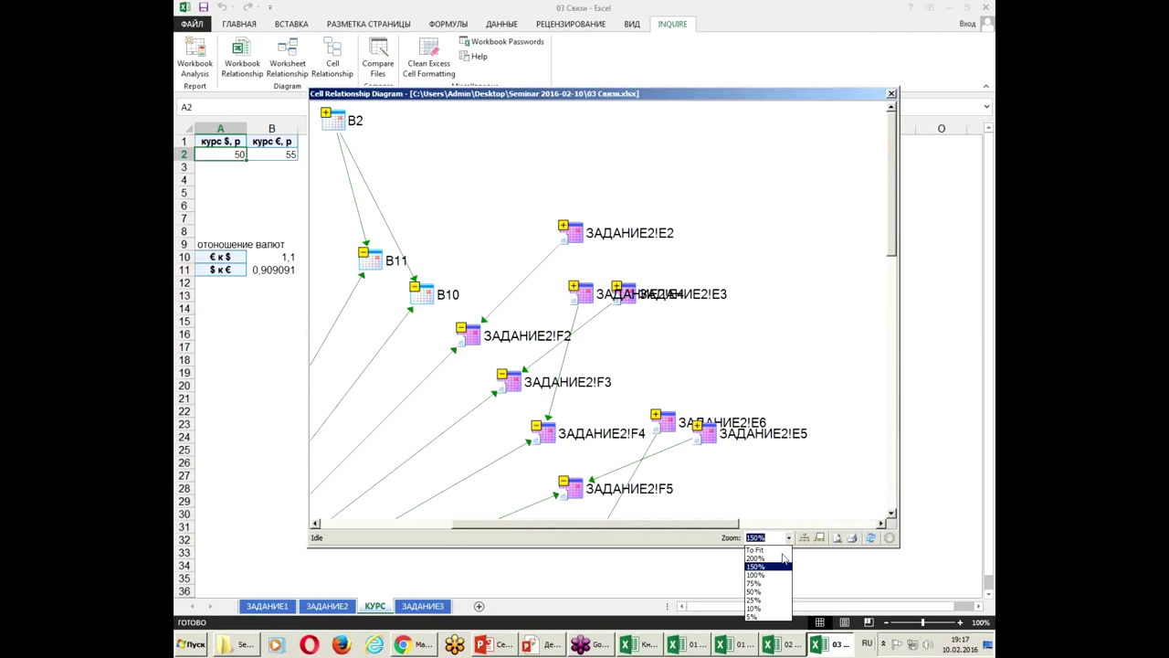
click(775, 599)
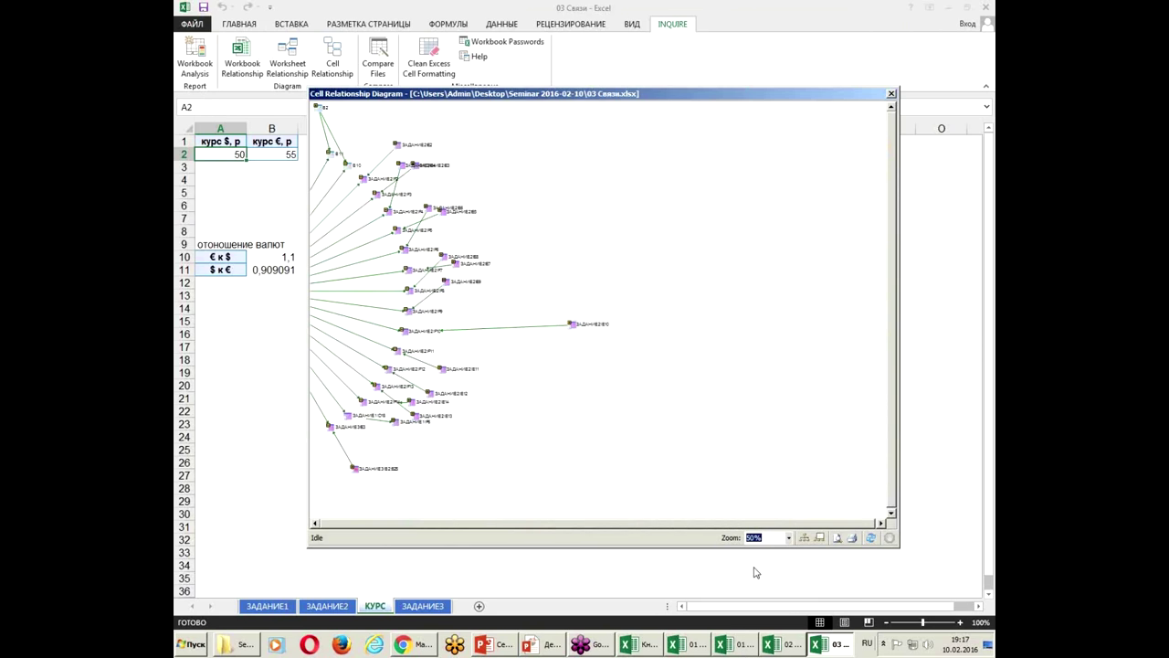
click(789, 539)
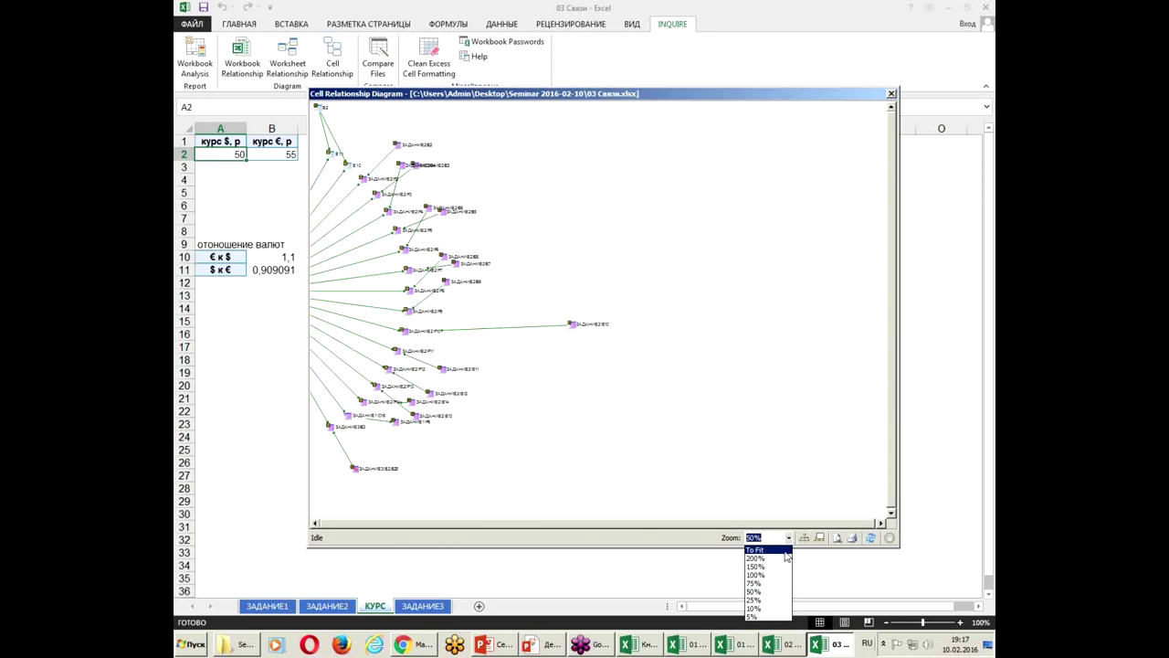
click(768, 550)
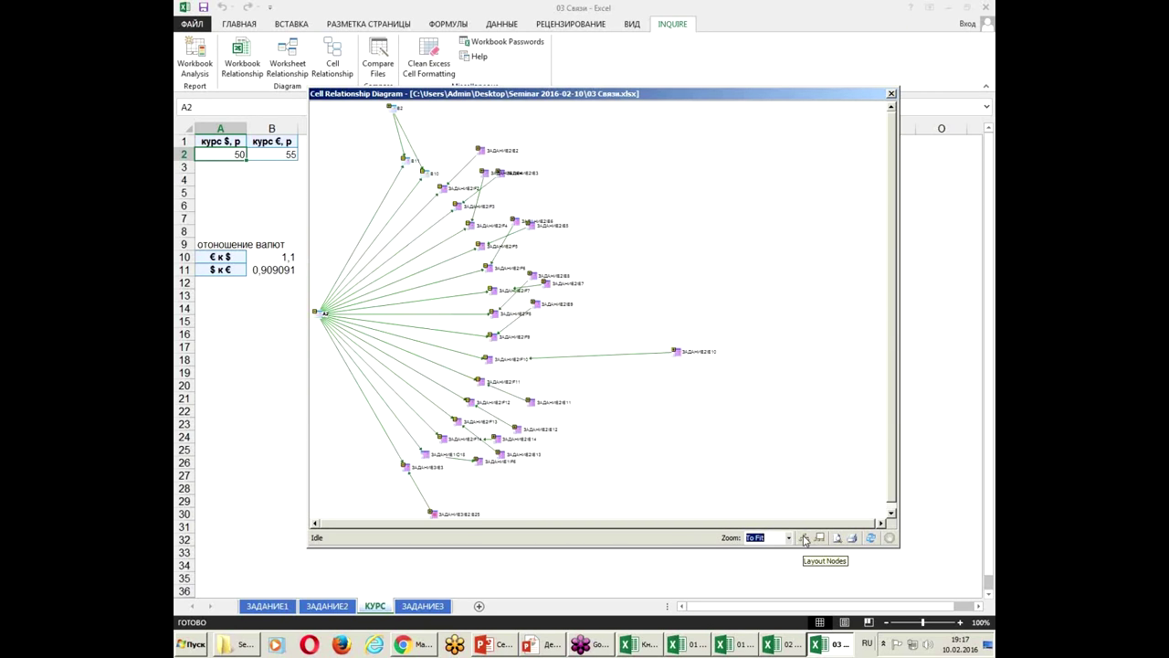
Re-layout the nodes, inspect ЗАДАНИЕ2!F8–F12 through the overview window, then refresh the diagram
click(804, 539)
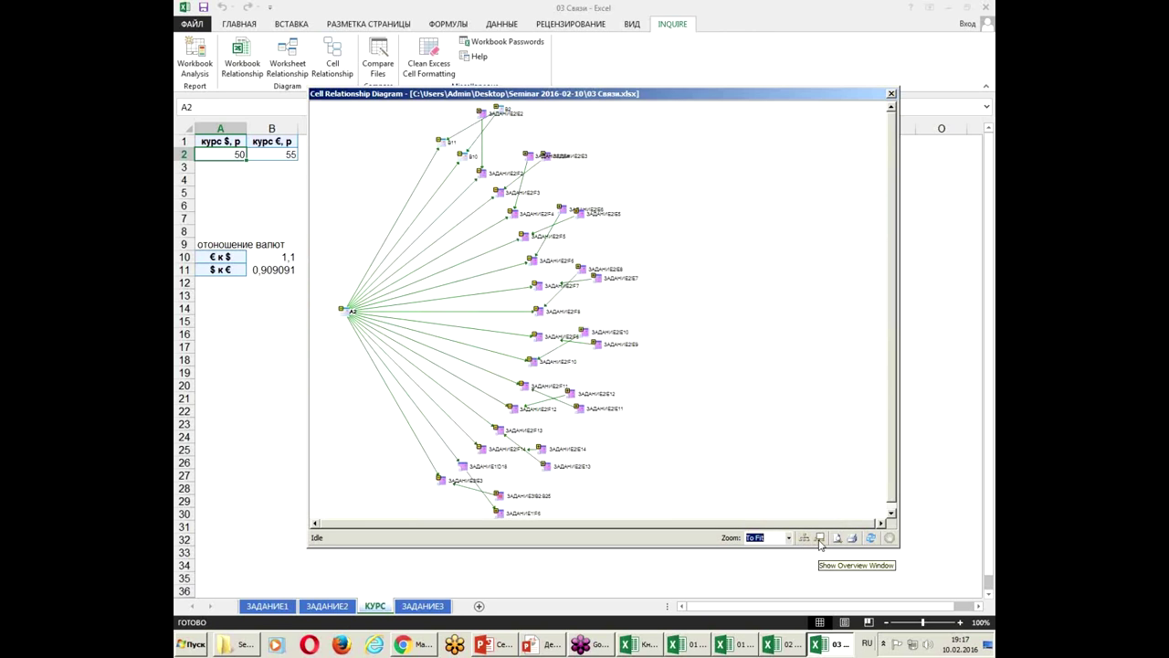
click(820, 540)
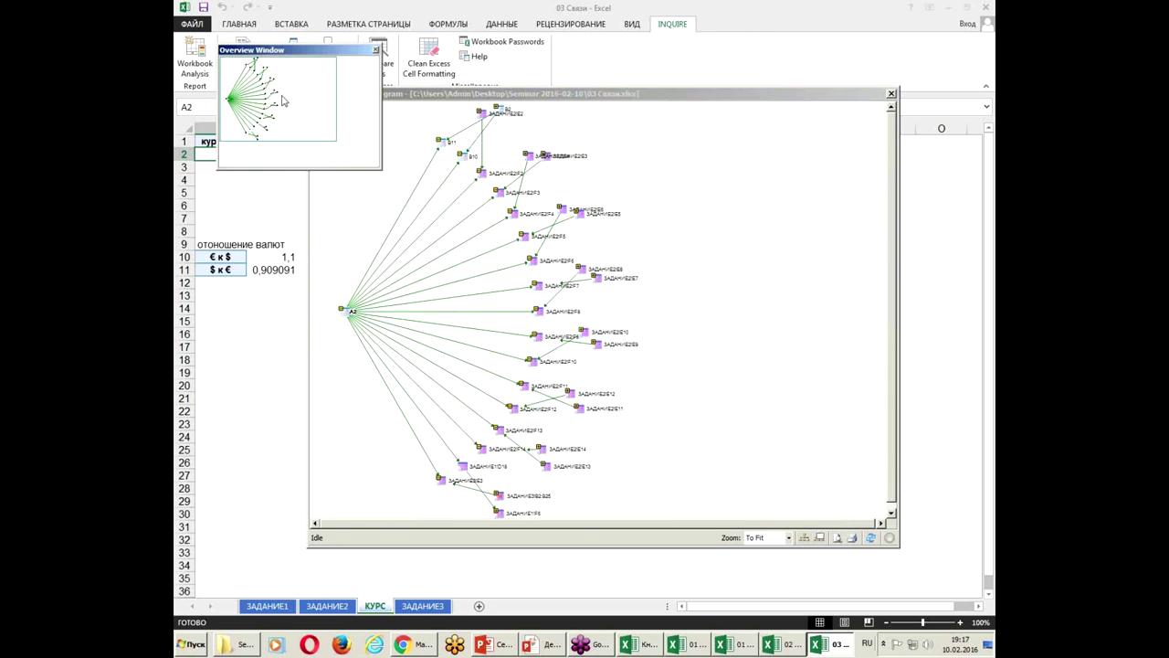
drag(285, 117, 261, 95)
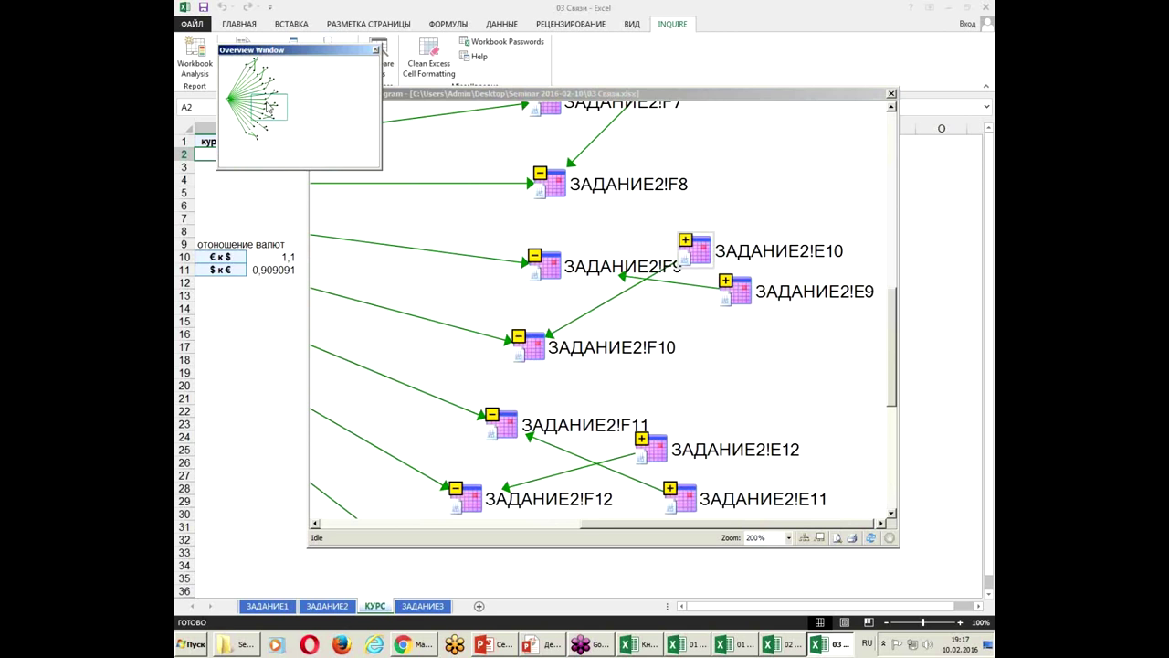
mouse_move(274, 96)
mouse_down()
mouse_move(263, 82)
mouse_move(274, 108)
mouse_move(271, 78)
mouse_move(259, 129)
mouse_up()
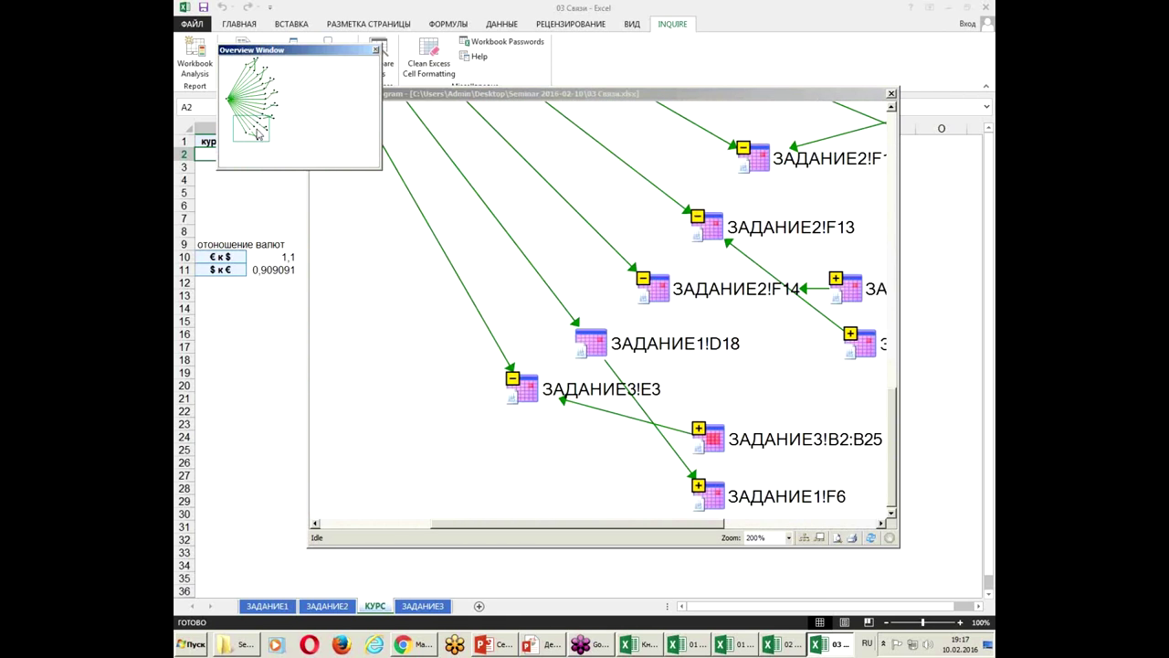
click(376, 51)
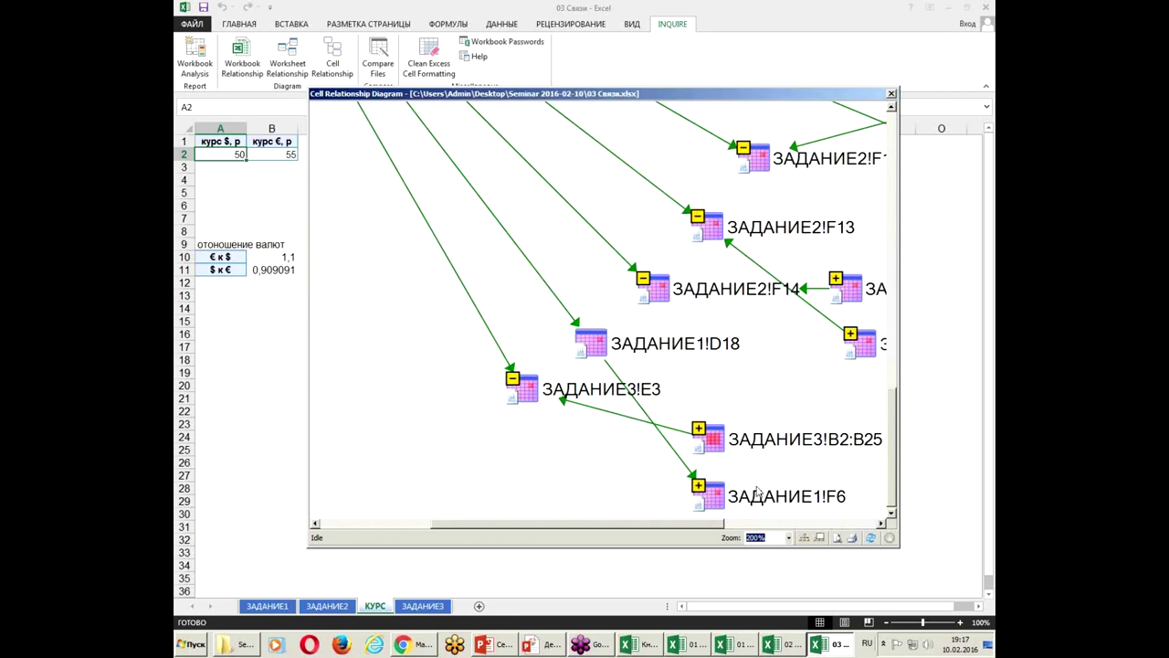
click(871, 538)
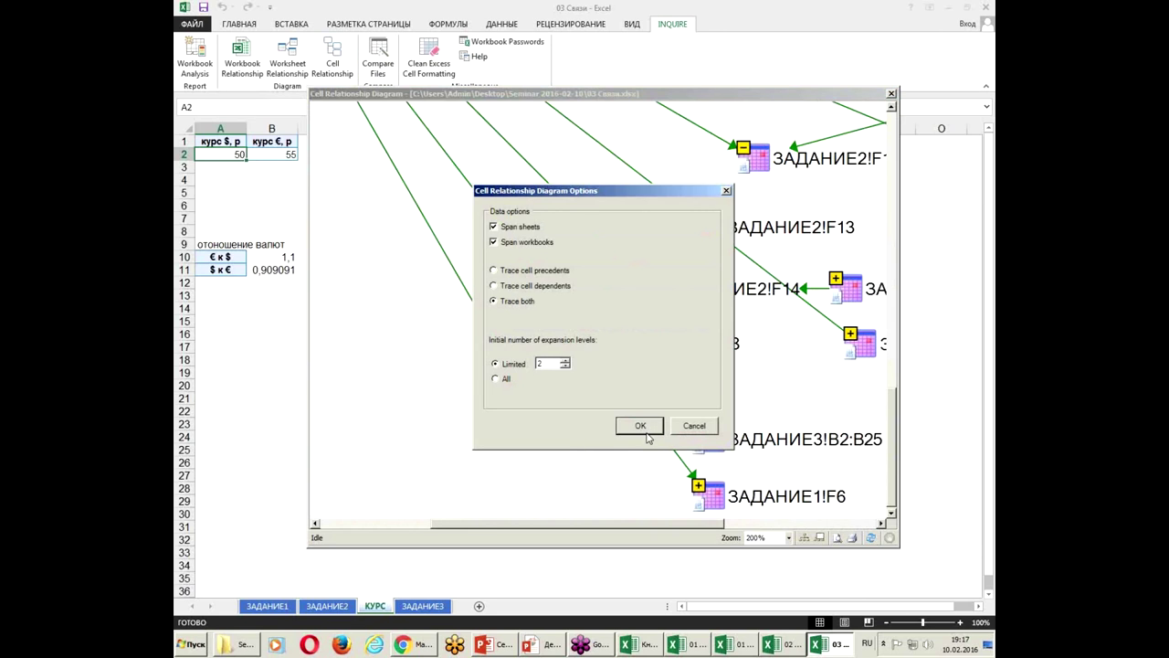
Draw the A2 cell relationship diagram with the set options, review it, then close it
click(647, 428)
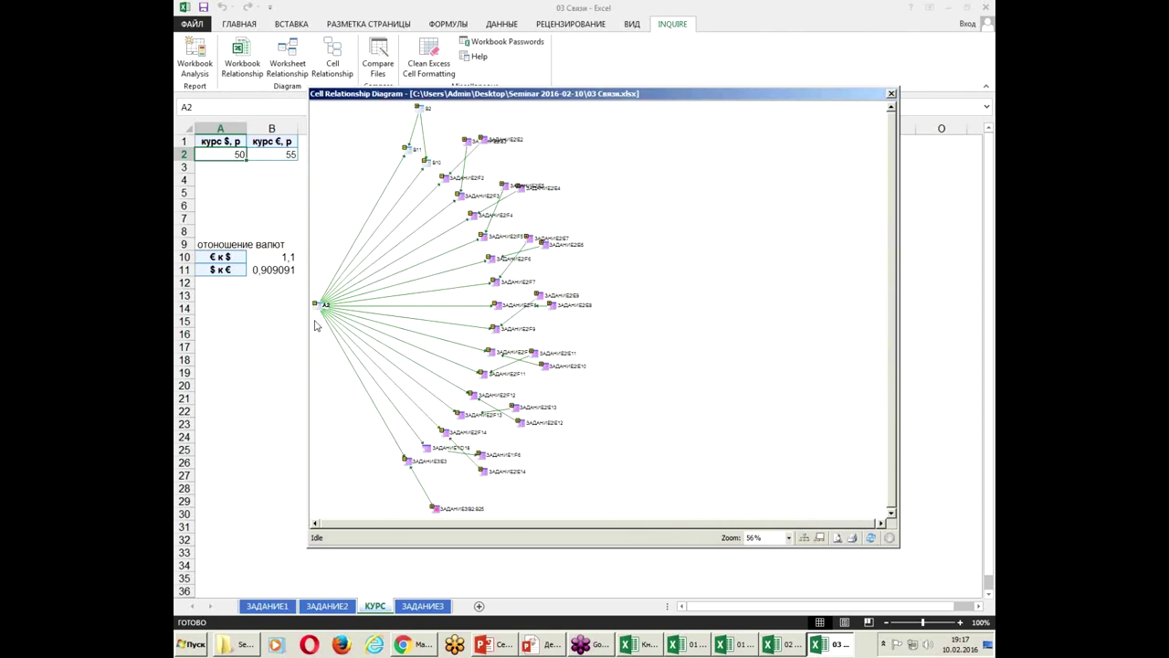
click(892, 95)
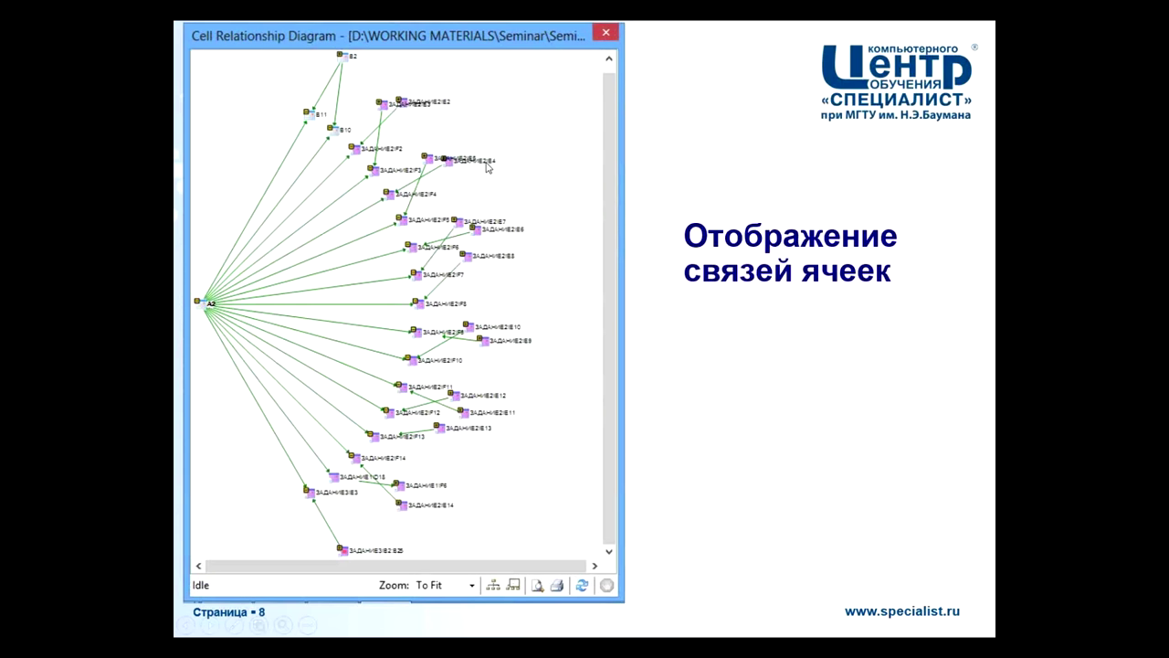
In Explorer, open Источники\Округа and launch the workbook 'Отчет продажи шоколада по округам РФ'
key(alt+Tab)
key(alt+Tab)
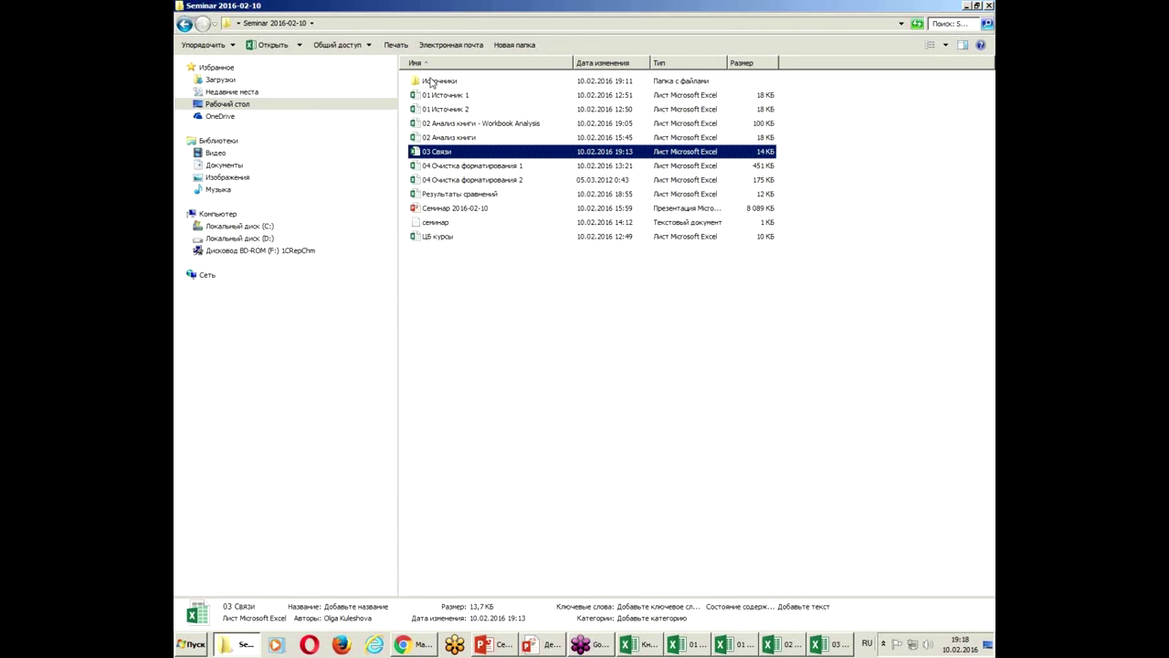
double_click(432, 84)
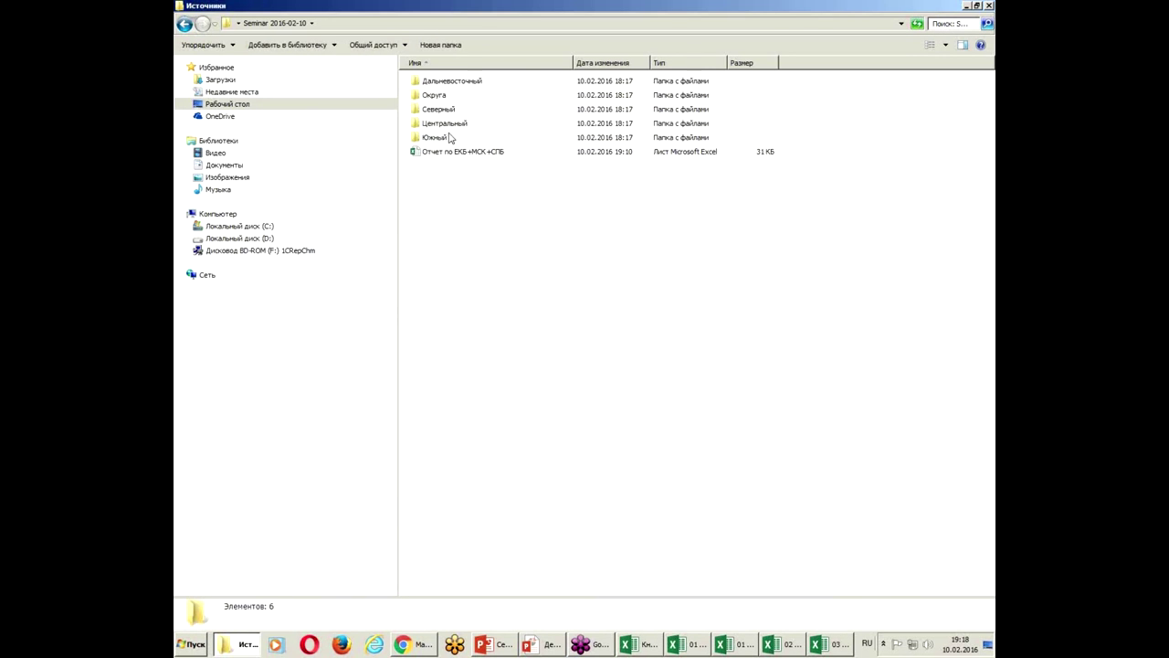
double_click(437, 96)
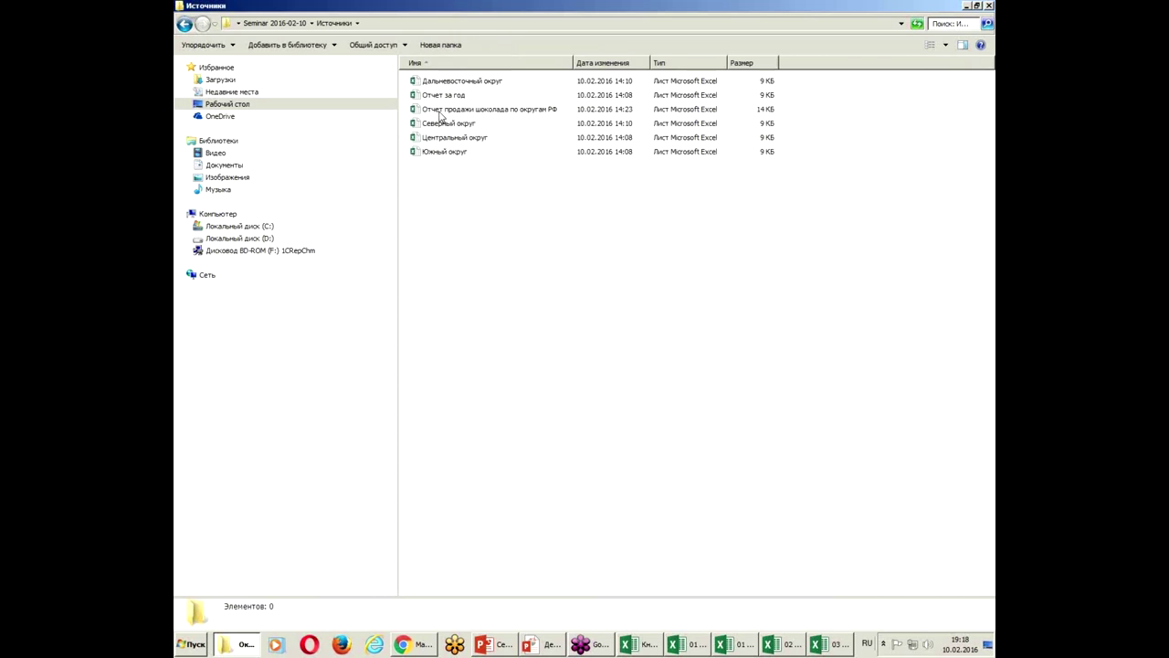
double_click(493, 111)
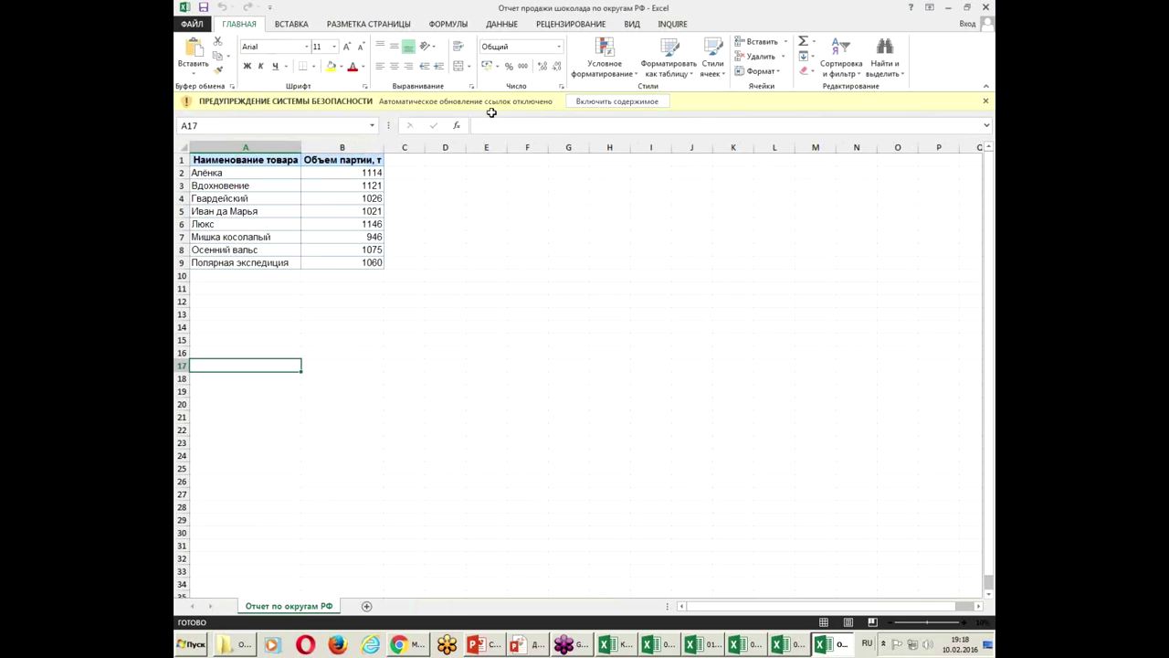
Select B7, dismiss the links security warning, and enlarge the formula bar to read its full formula
click(361, 232)
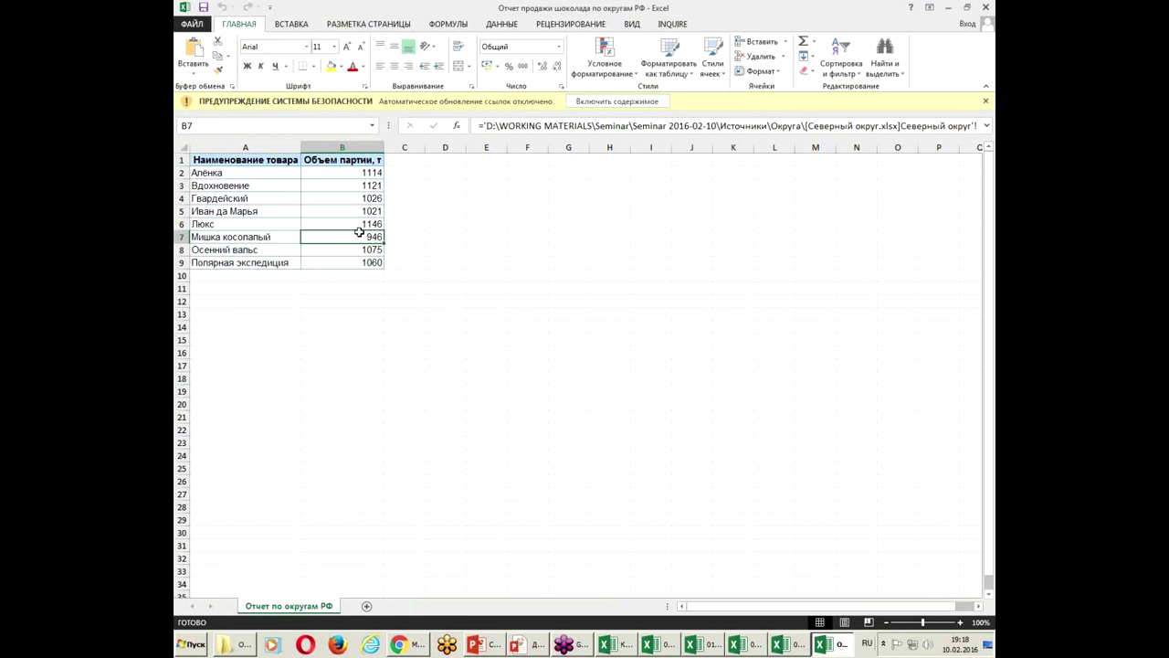
click(984, 103)
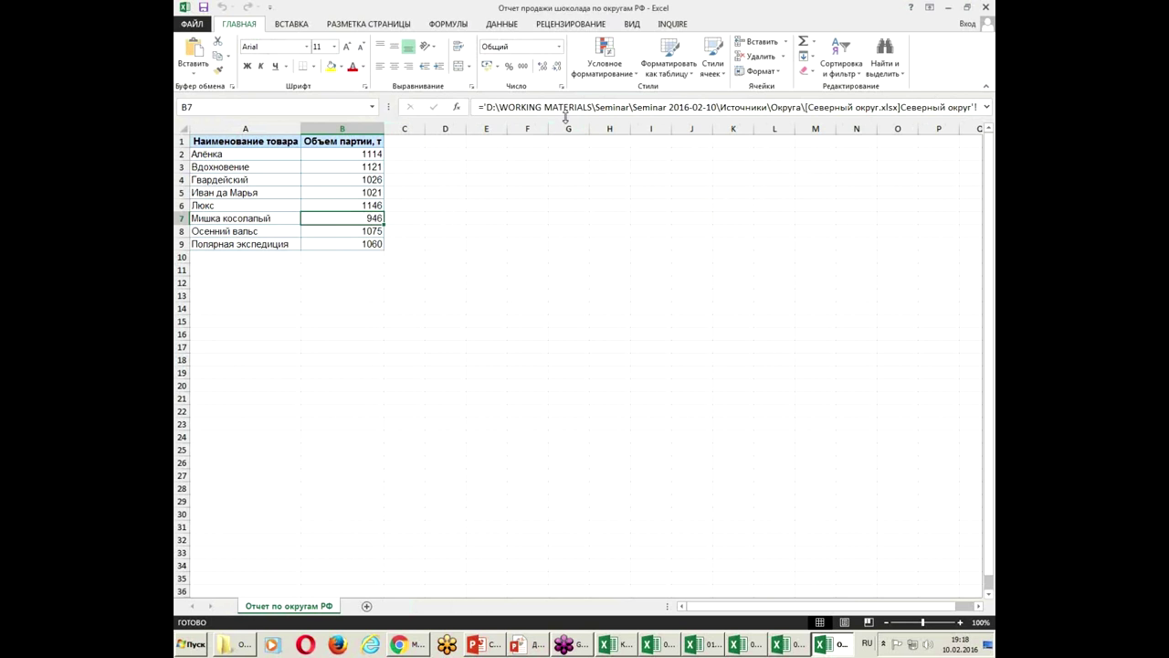
drag(564, 136, 563, 145)
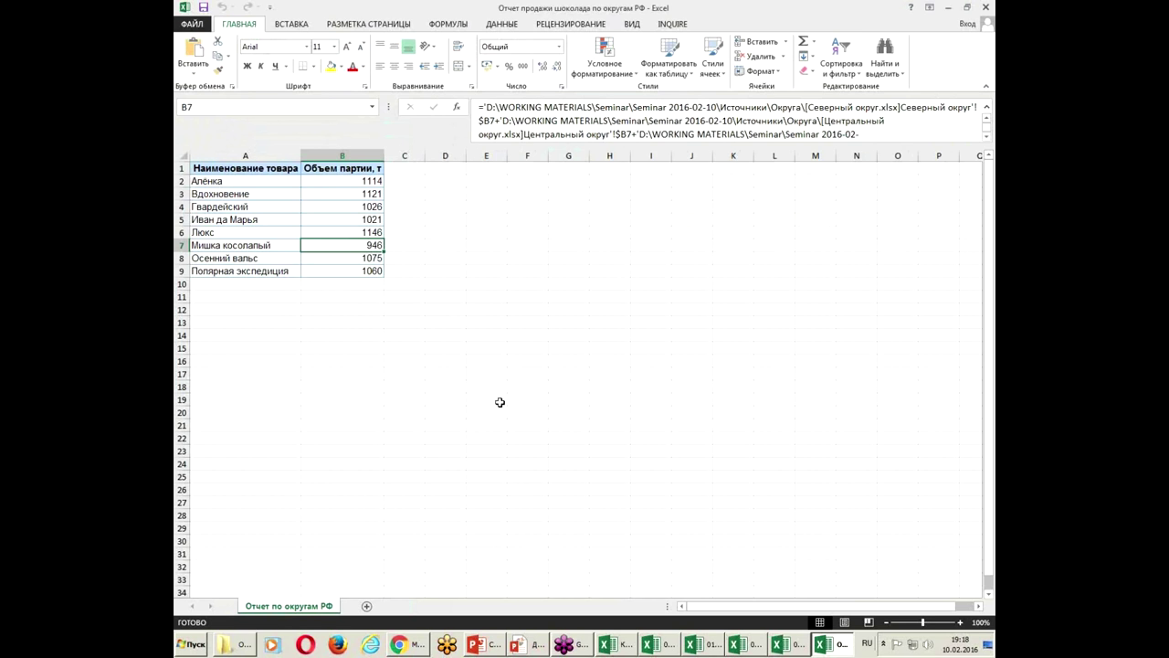
click(242, 647)
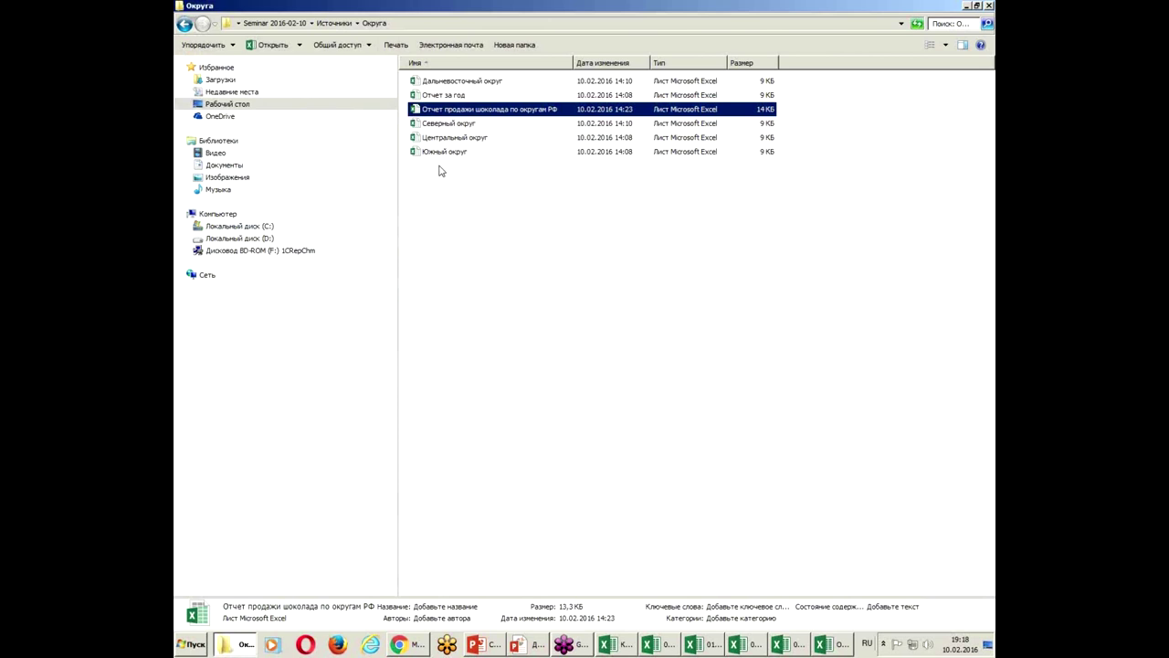
Browse from Источники into the Дальневосточный folder, then minimize Explorer to return to Excel
click(327, 25)
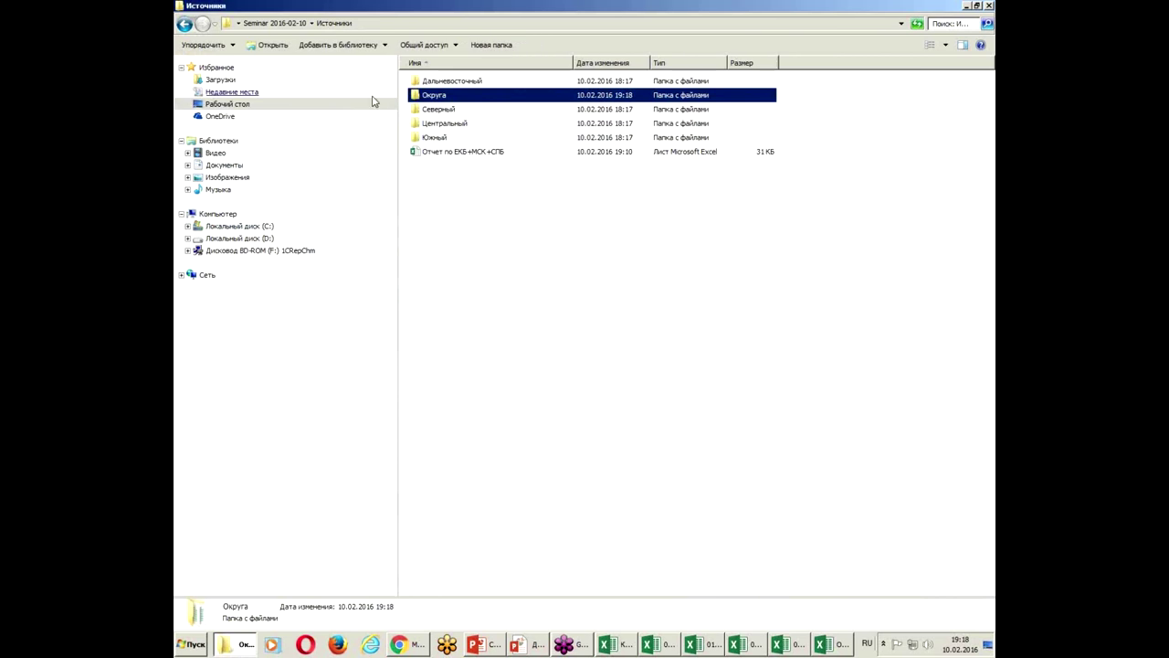
double_click(438, 82)
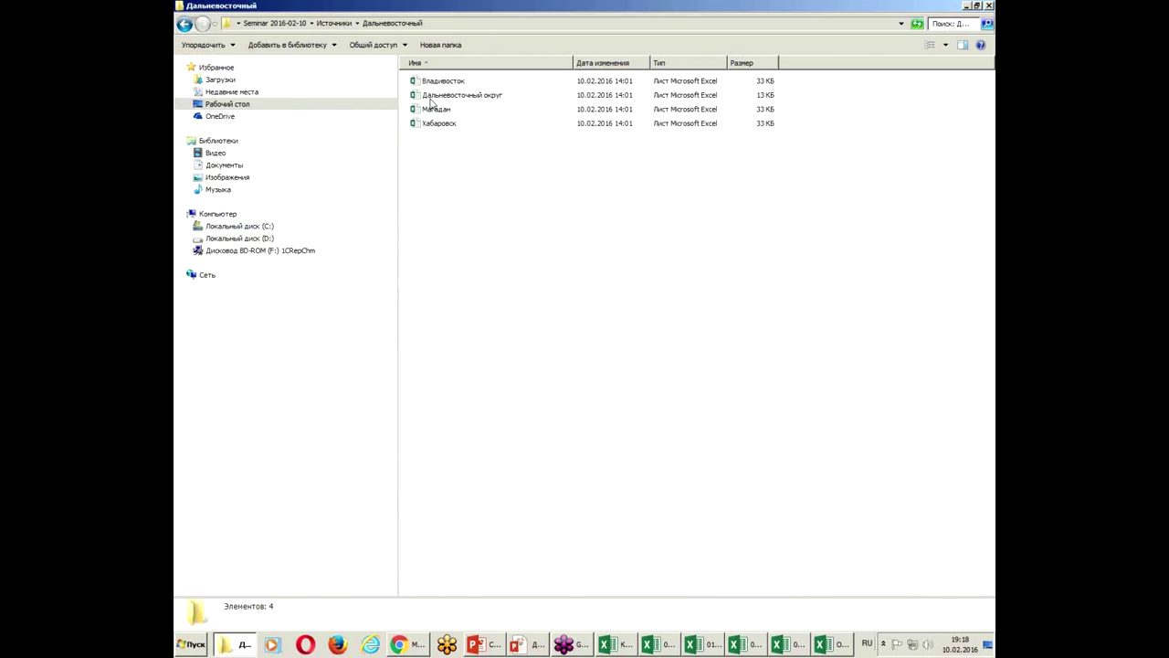
click(966, 7)
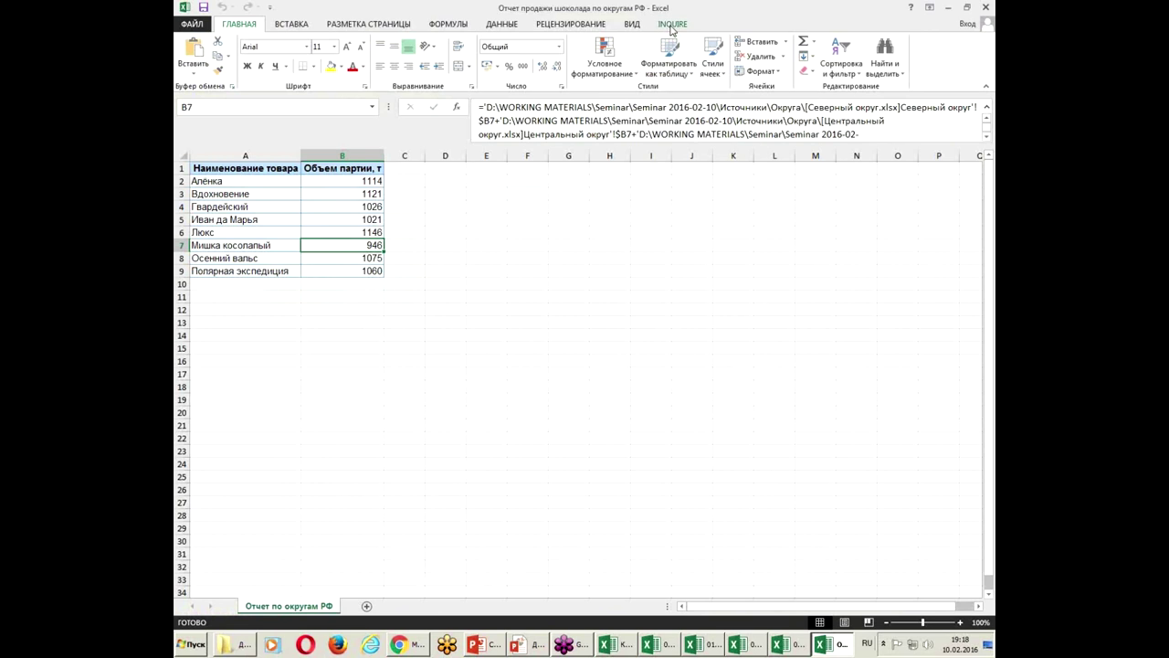
Generate the Inquire Workbook Relationship diagram, move it aside to reveal column B, then close it
click(671, 25)
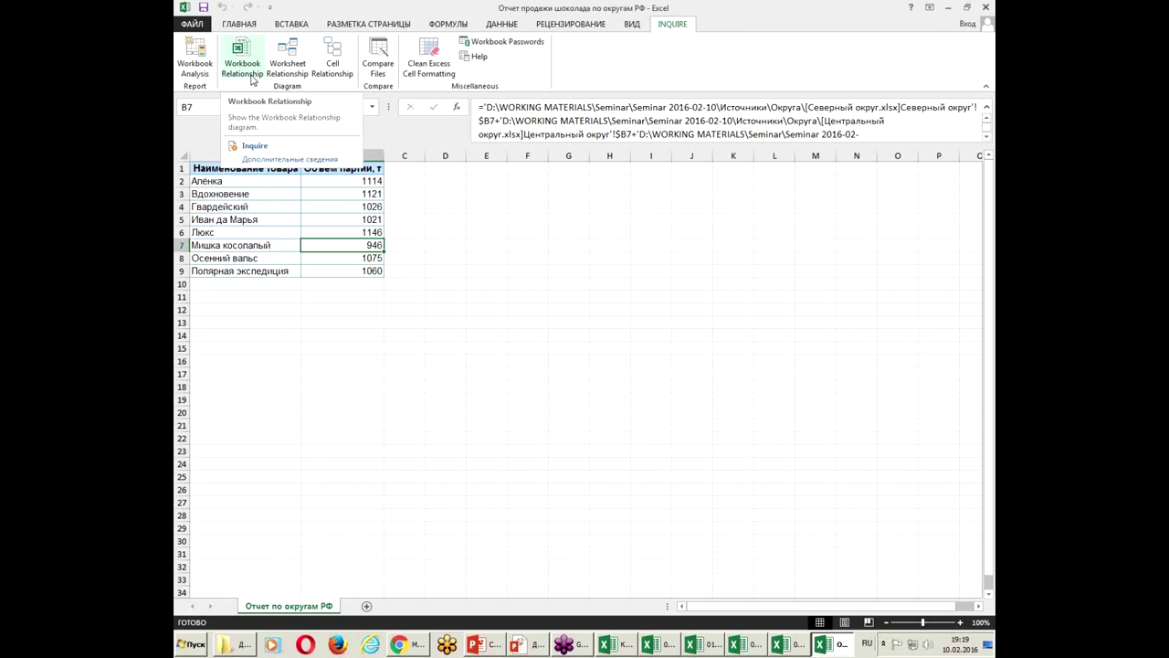
click(242, 68)
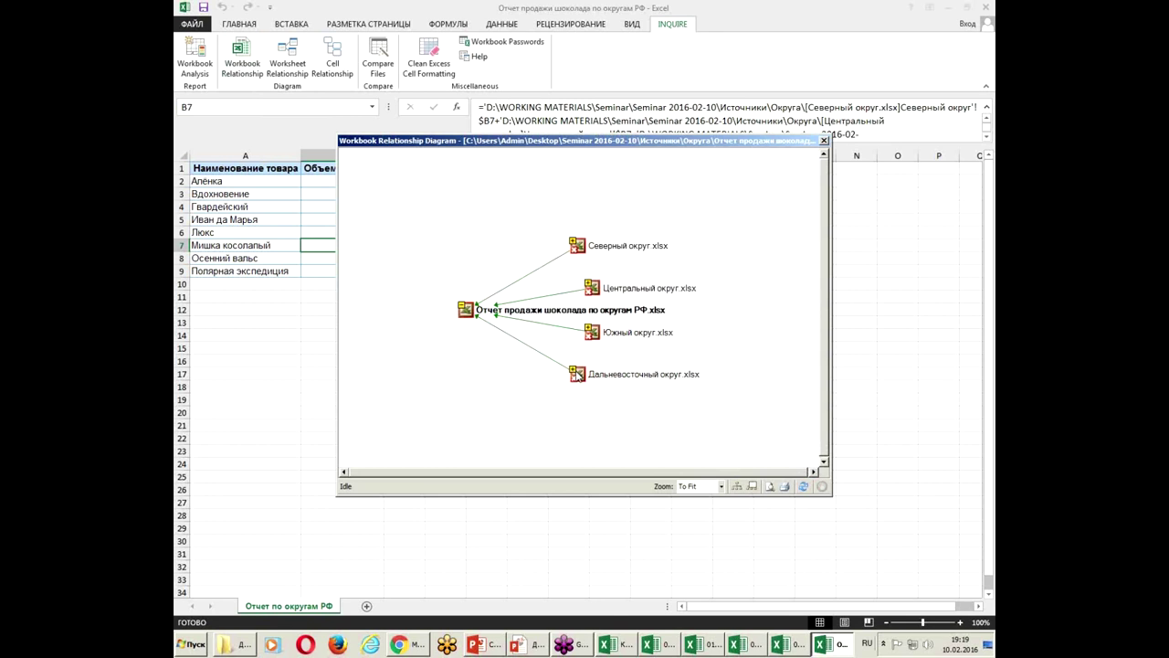
mouse_move(577, 374)
drag(547, 144, 681, 206)
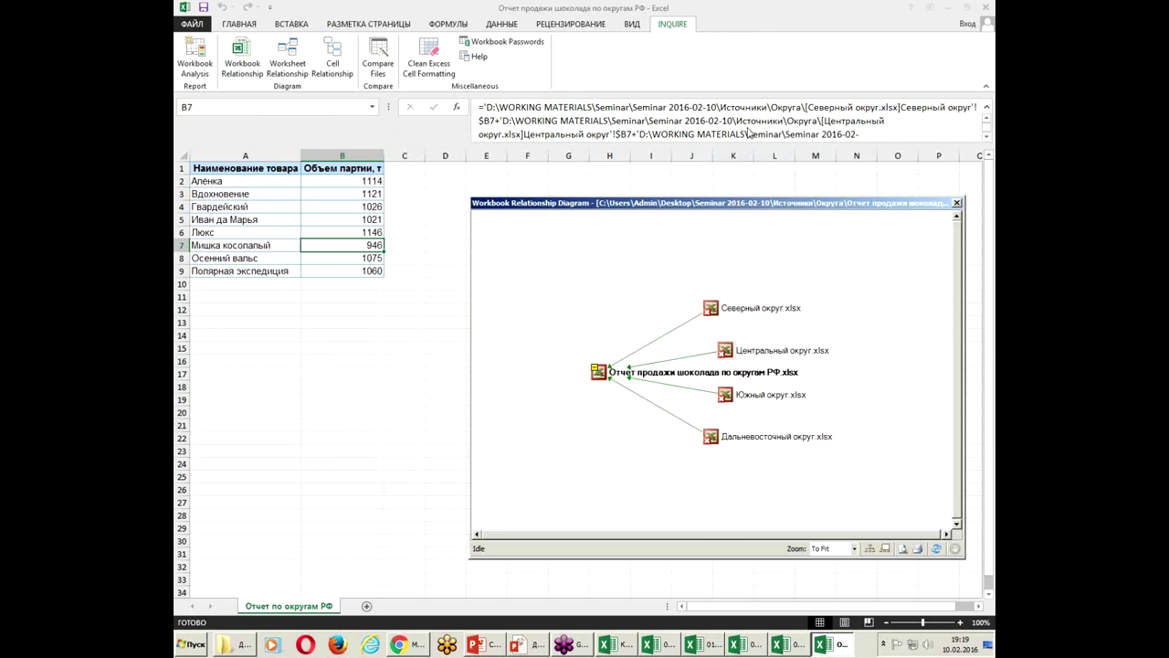
click(956, 202)
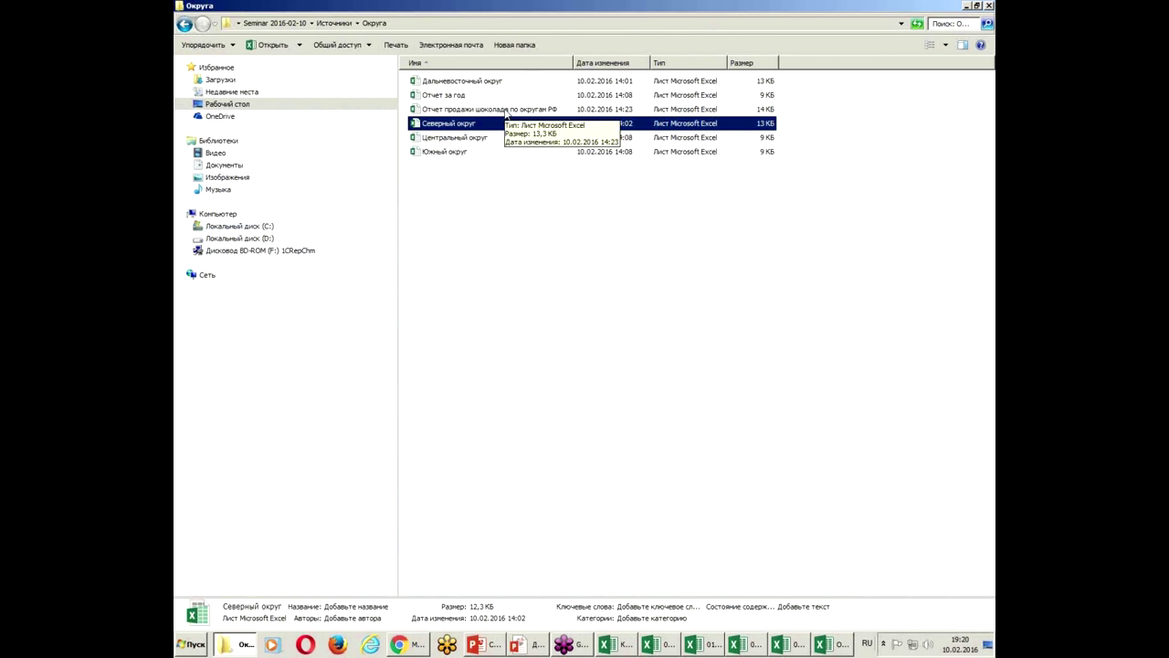
Reopen the chocolate sales report, select B5 and dismiss the links security warning
double_click(506, 110)
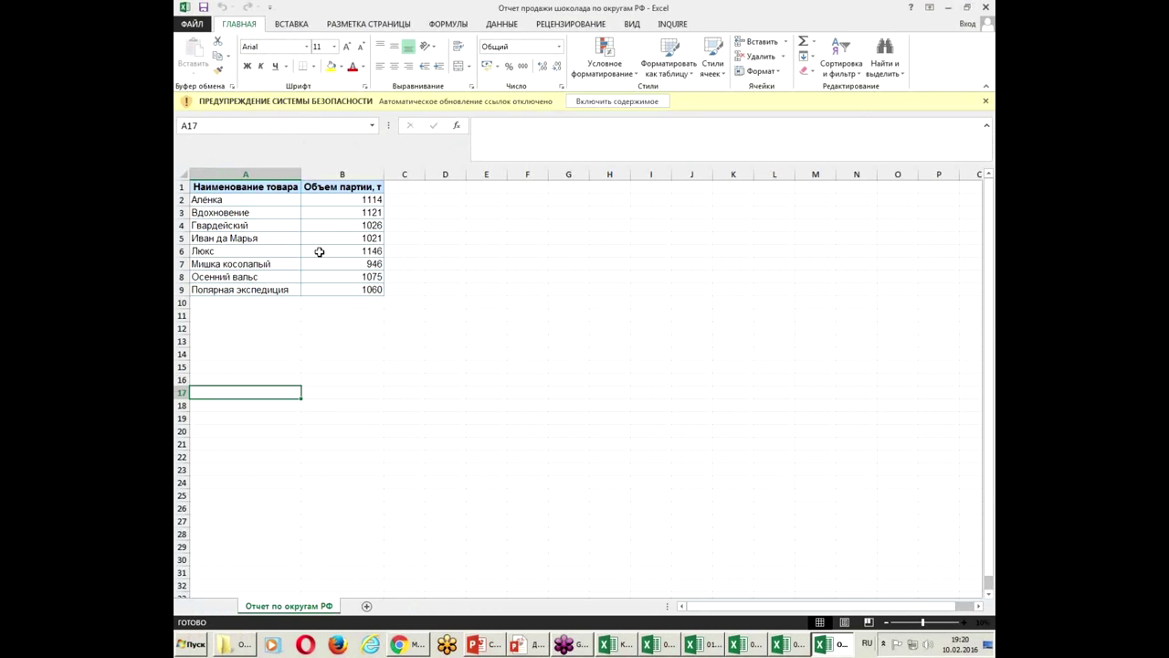
click(343, 237)
click(986, 101)
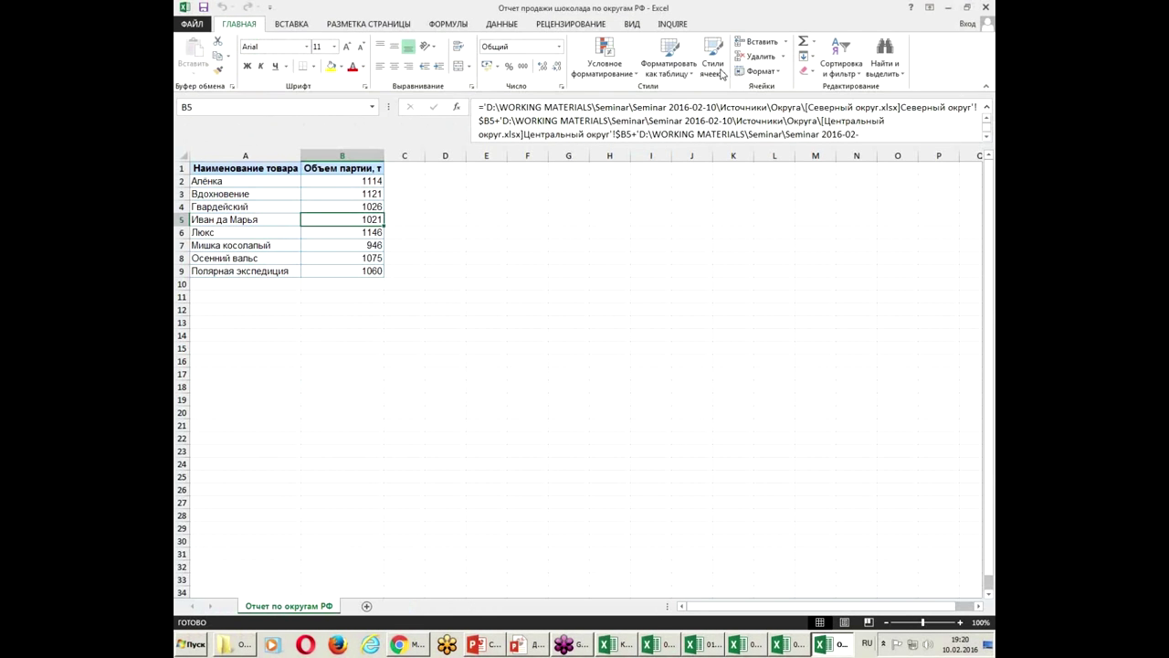
Regenerate the Inquire Workbook Relationship diagram, then switch over to the presentation
click(674, 23)
click(259, 57)
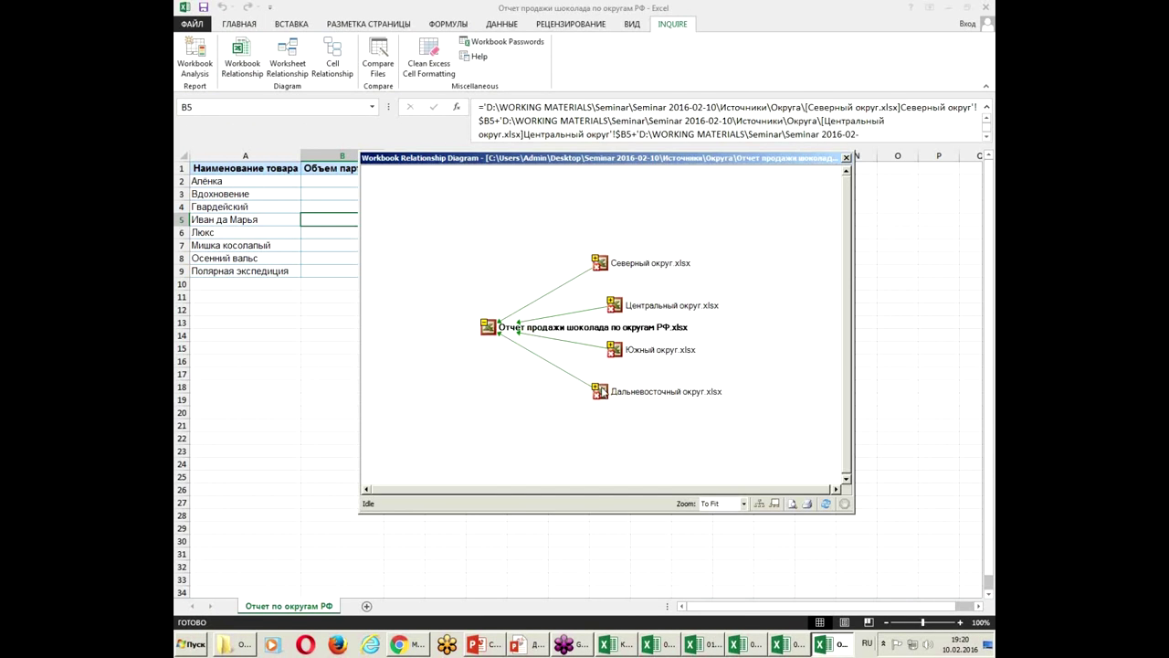
mouse_move(599, 393)
click(538, 646)
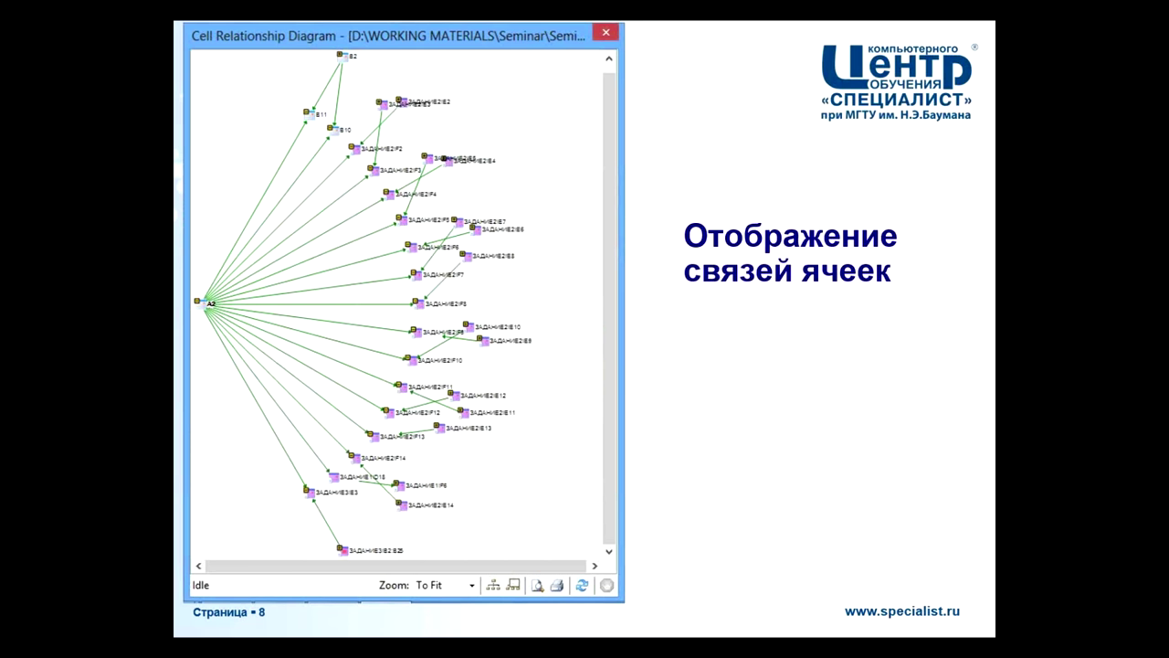
Step the slideshow back to the workbook relationship slide, then switch to Chrome
click(692, 414)
key(Left)
key(Left)
key(Left)
key(Right)
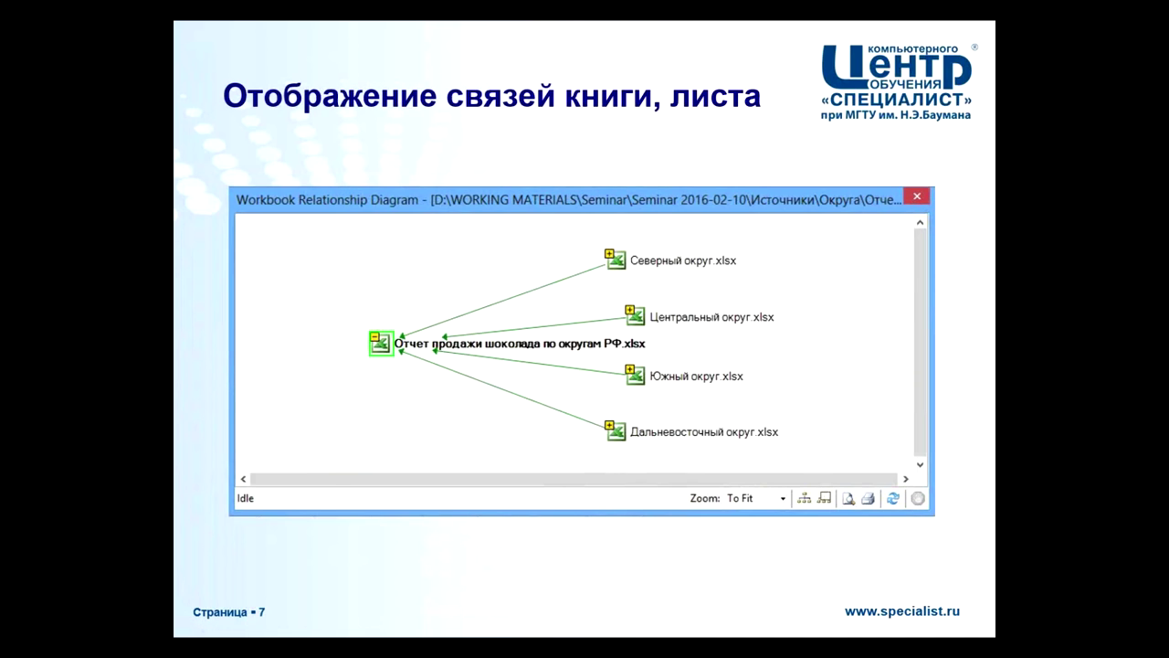
key(alt+Tab)
key(alt+Tab)
key(alt+Tab)
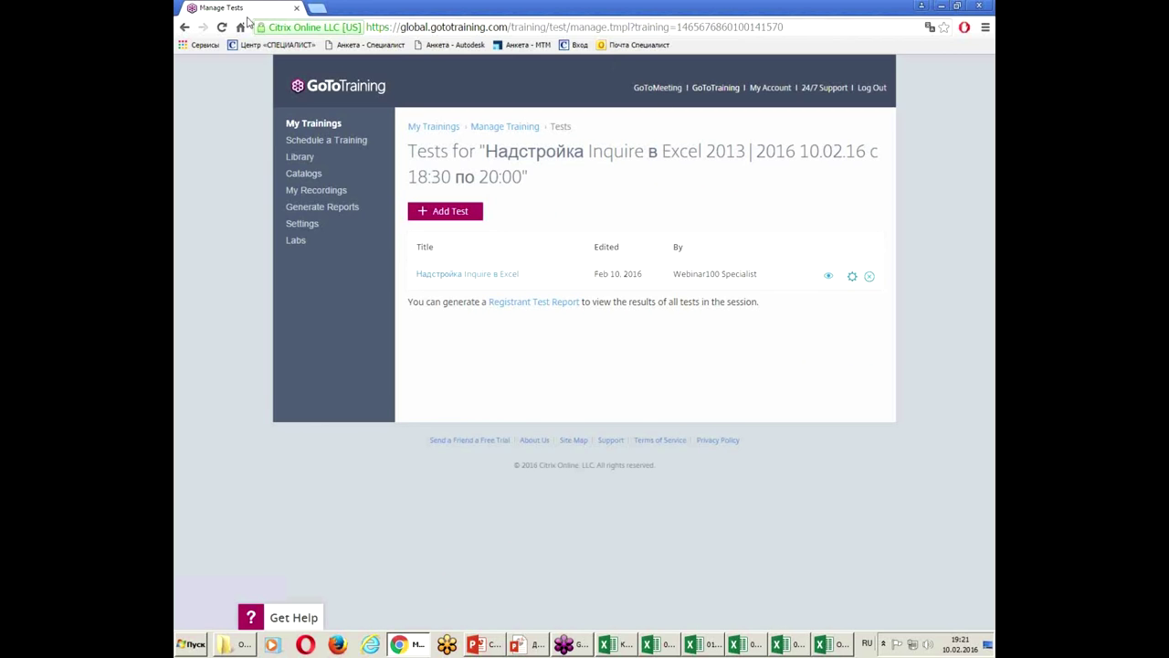
Open mirexcel.ru in a new tab and run a site search for 'inq'
click(320, 9)
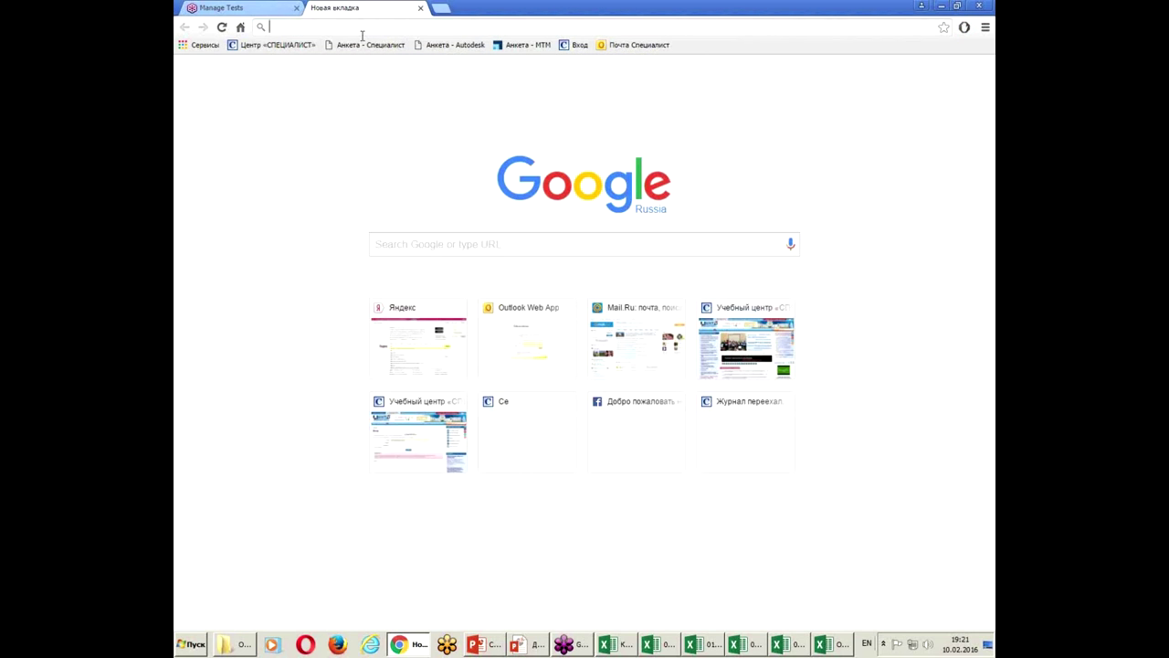
text(mirex)
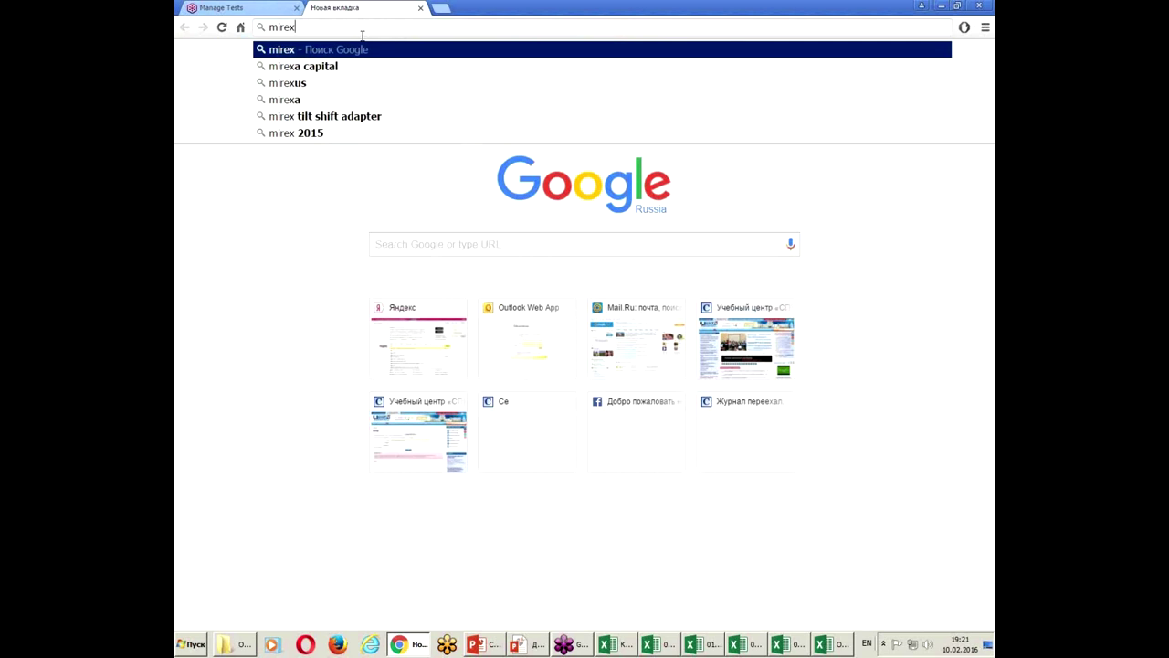
text(cel.ru)
key(Return)
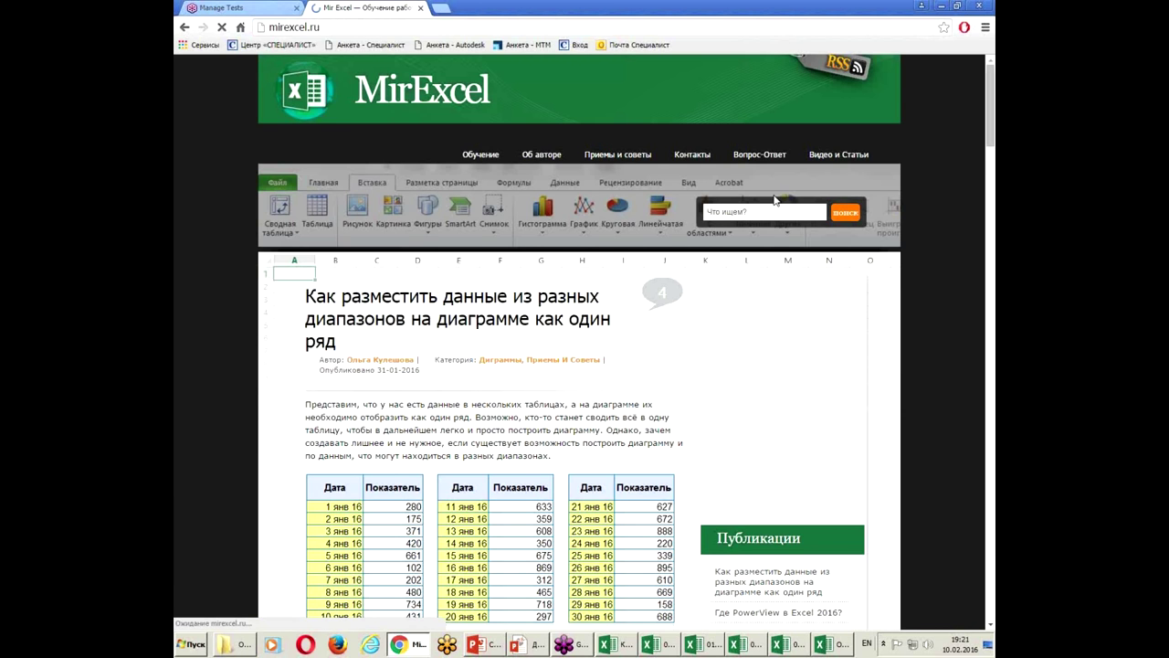
click(773, 216)
text(inq)
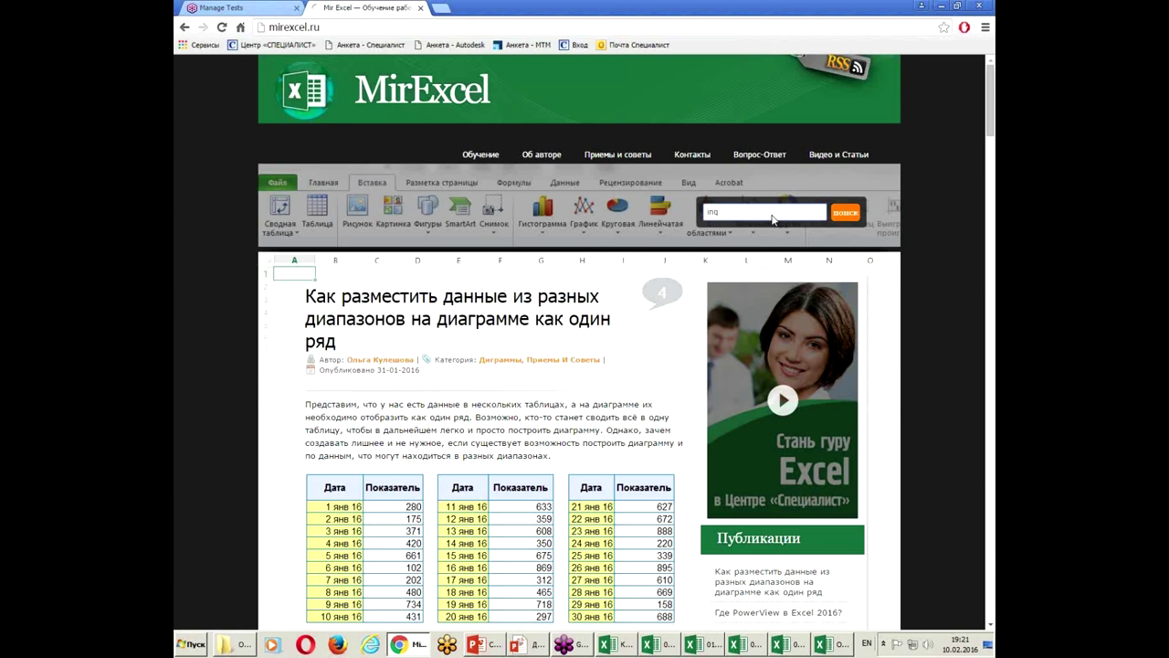
key(Return)
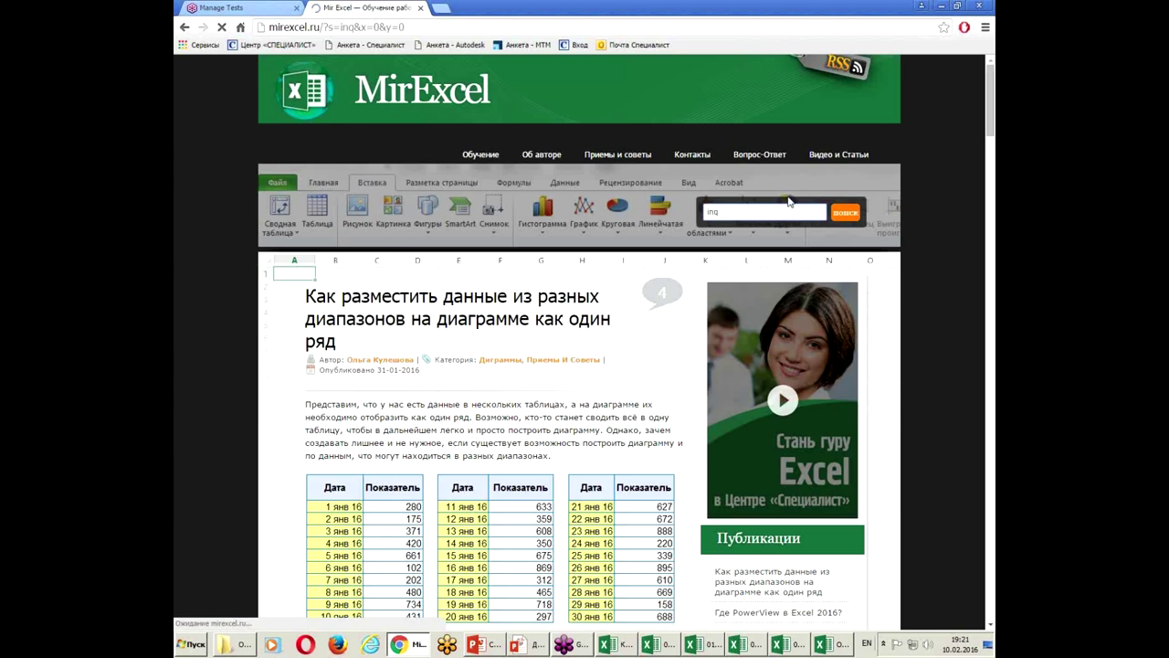
Open the Inquire add-in article from the search results and scroll through it
scroll(494, 338, down, 1)
click(516, 243)
scroll(624, 373, down, 5)
scroll(603, 393, down, 5)
scroll(593, 412, down, 5)
scroll(592, 411, down, 2)
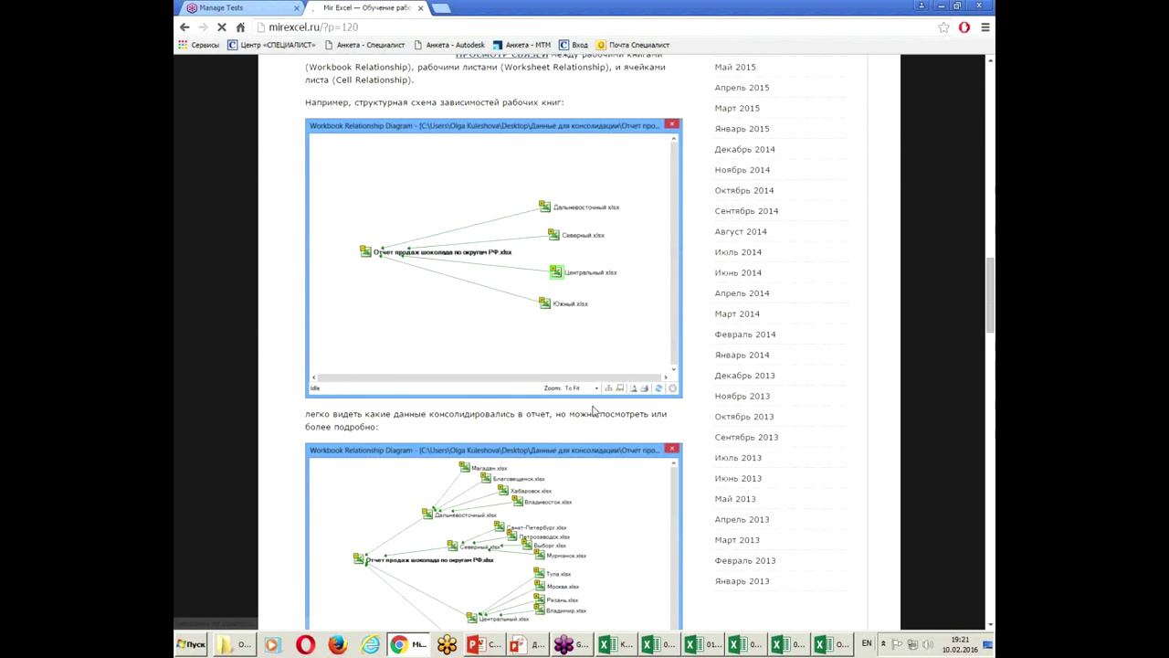
scroll(585, 402, up, 1)
Zoom the page out twice and back in twice, then scroll to the detailed Workbook Relationship Diagram
key(ctrl+minus)
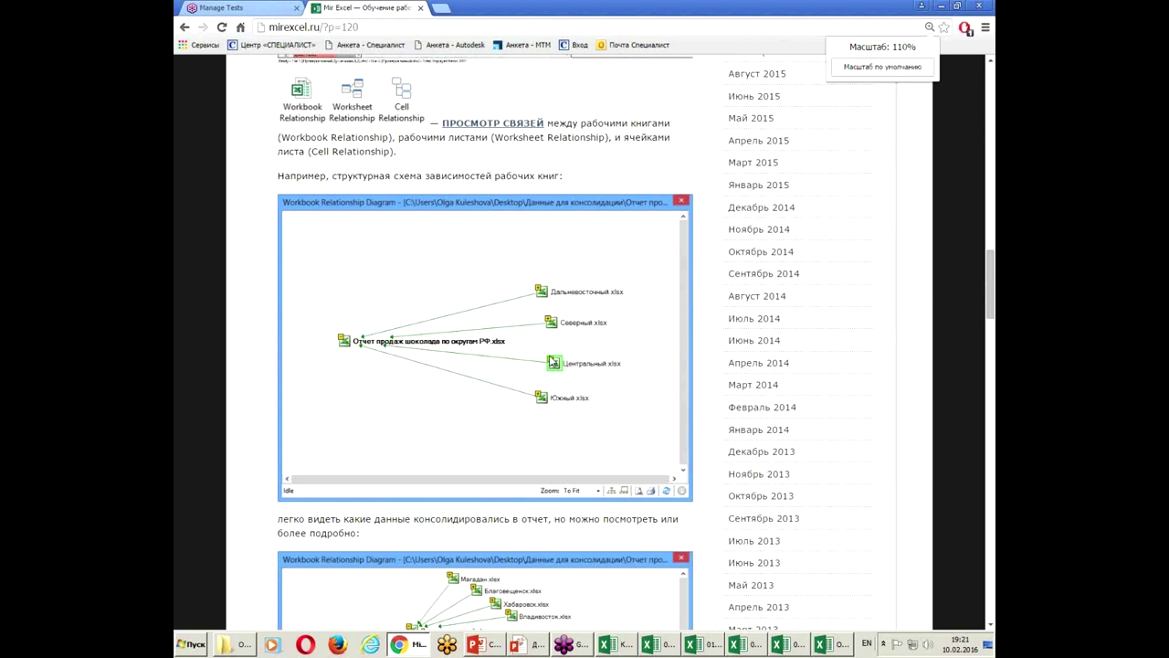
key(ctrl+minus)
key(ctrl+minus)
key(ctrl+plus)
key(ctrl+plus)
key(ctrl+plus)
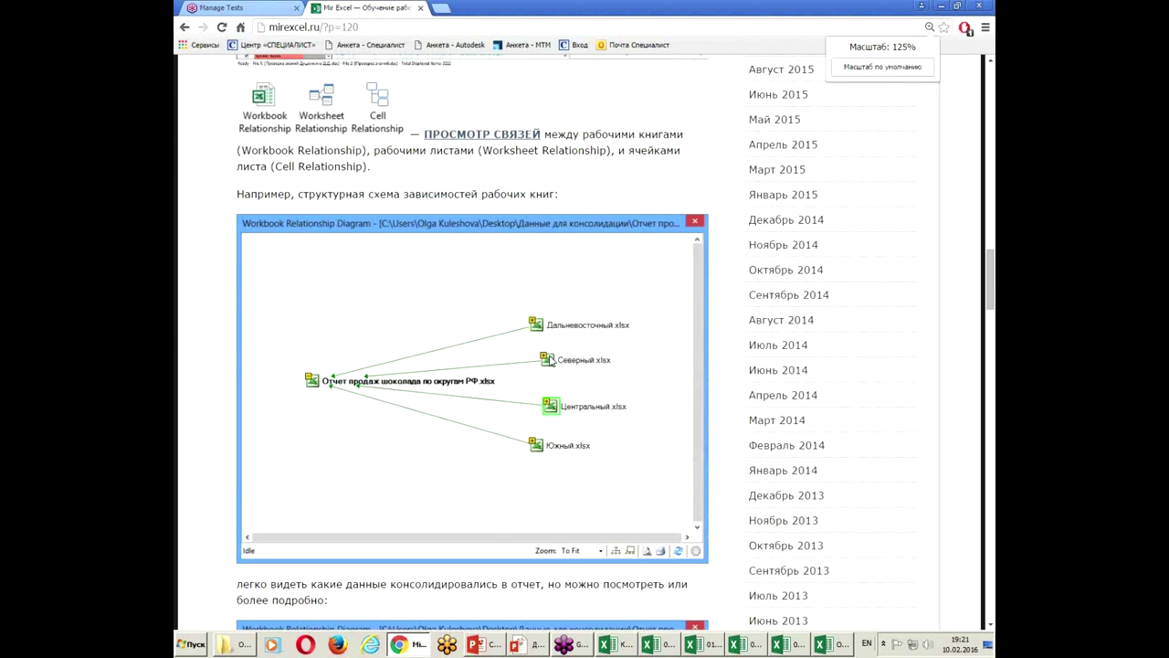
key(ctrl+plus)
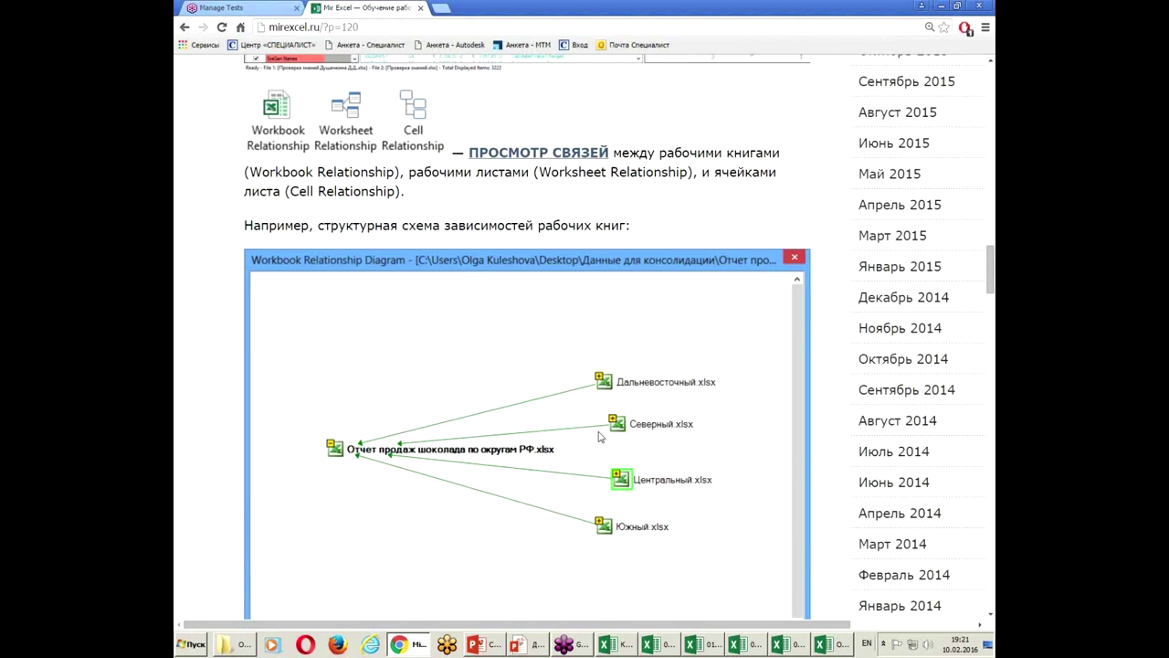
scroll(608, 439, down, 2)
scroll(568, 370, down, 2)
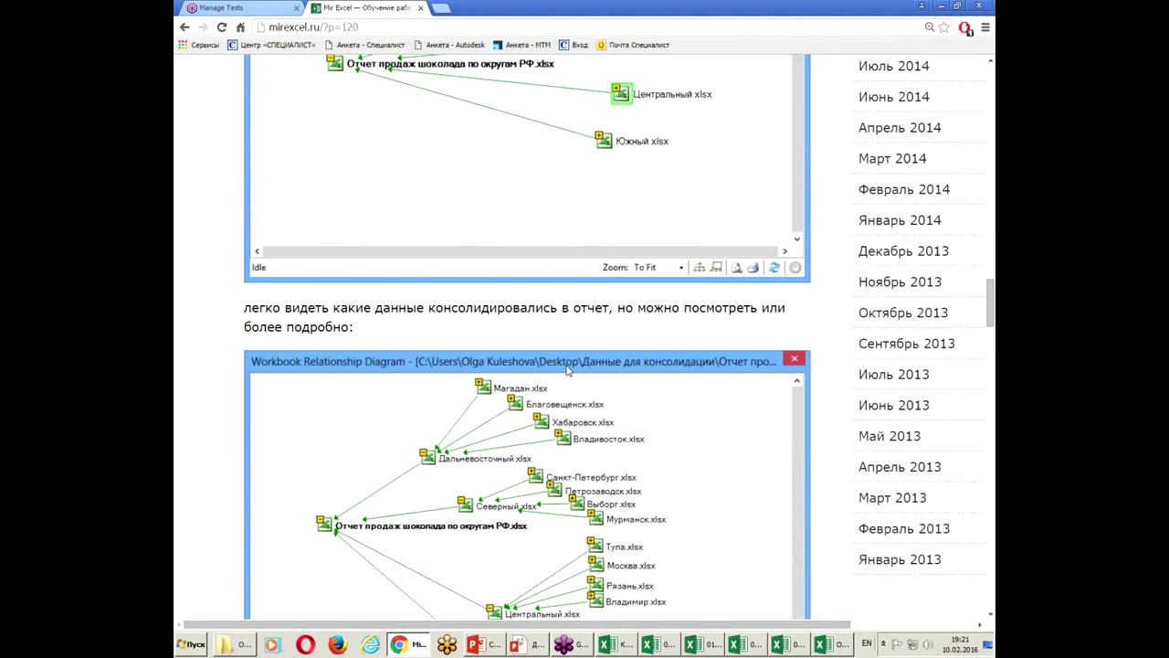
scroll(566, 368, down, 1)
scroll(569, 370, down, 1)
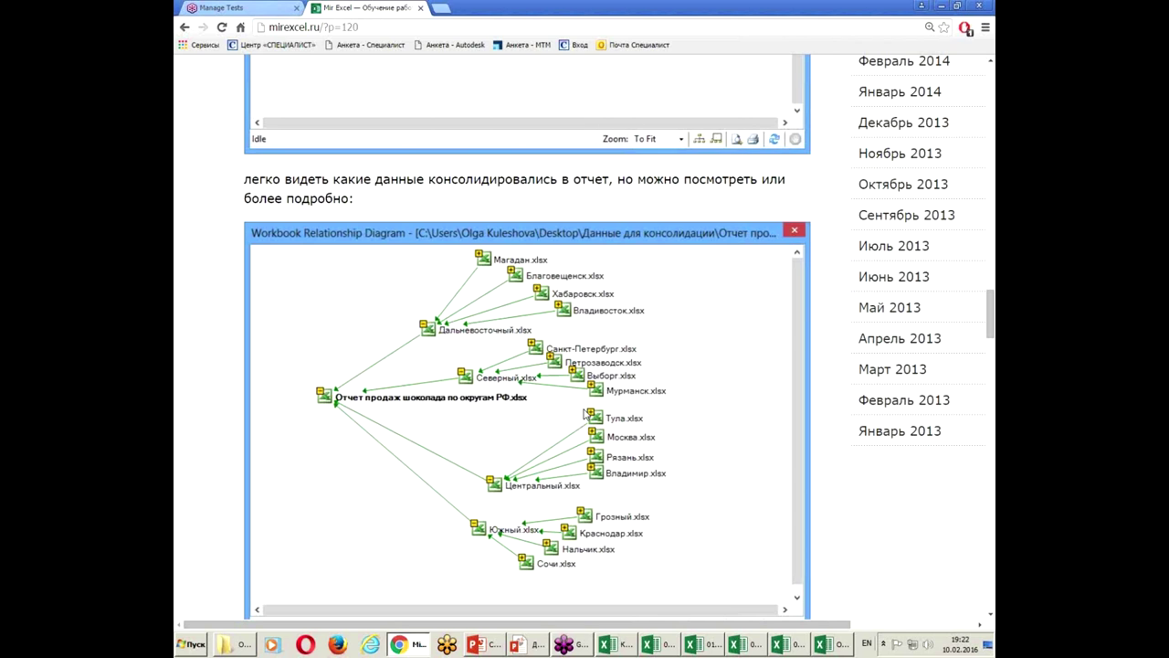
Scroll back and forth between the article's two Workbook Relationship Diagrams
scroll(608, 427, down, 1)
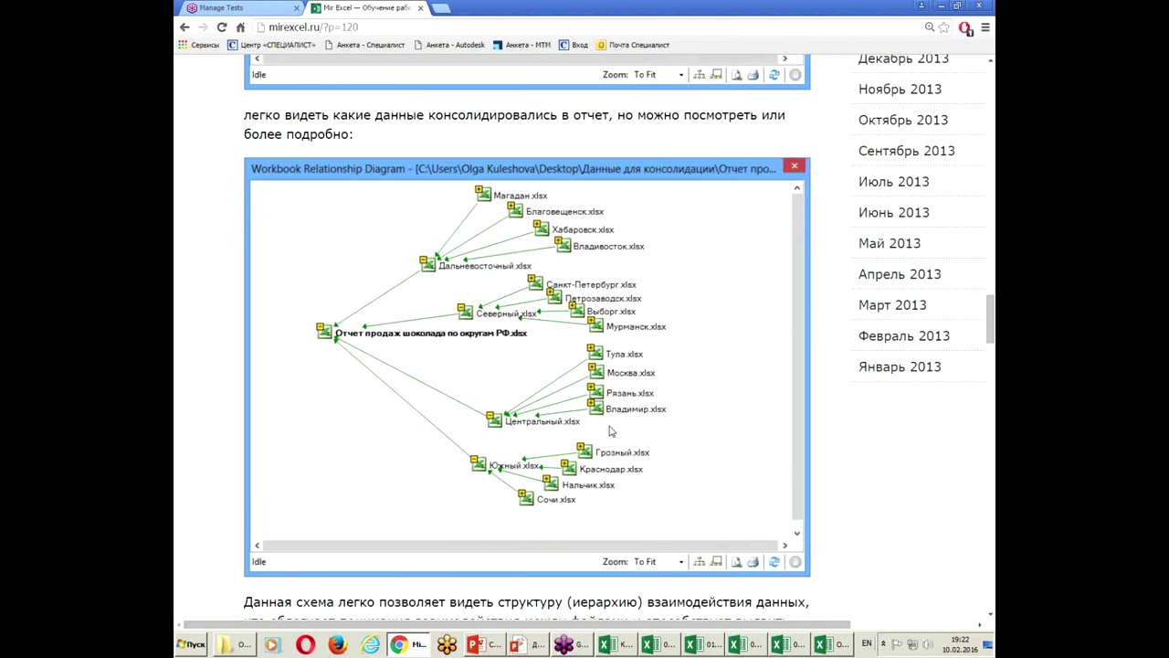
scroll(624, 416, up, 2)
scroll(621, 324, up, 4)
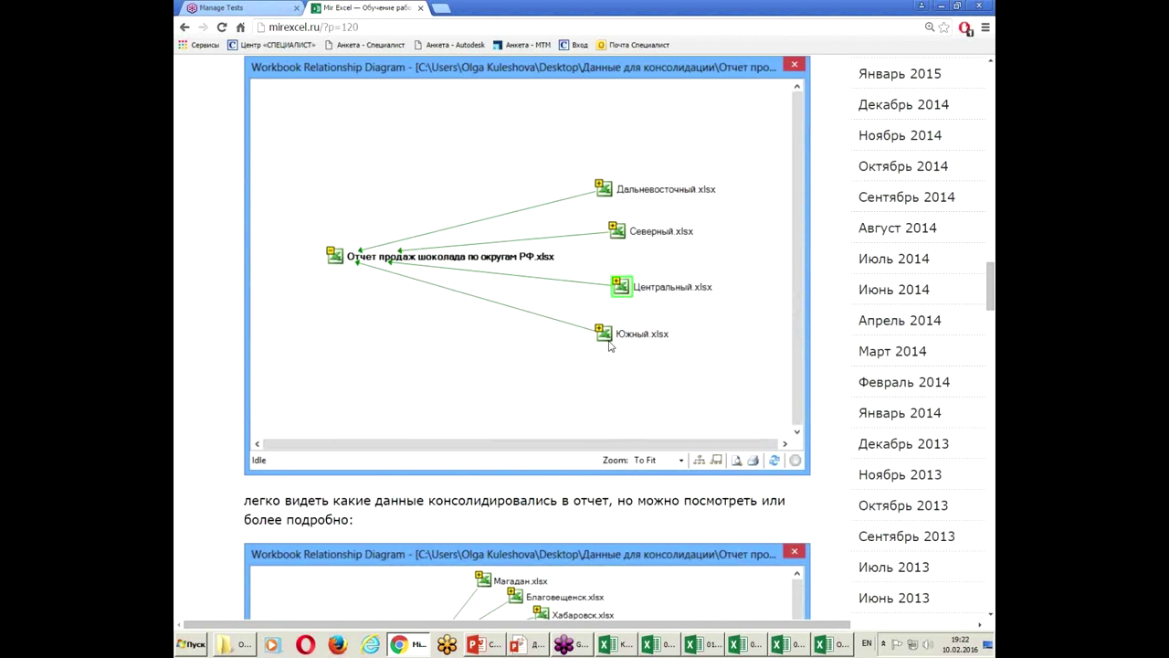
scroll(613, 348, down, 3)
scroll(610, 399, down, 3)
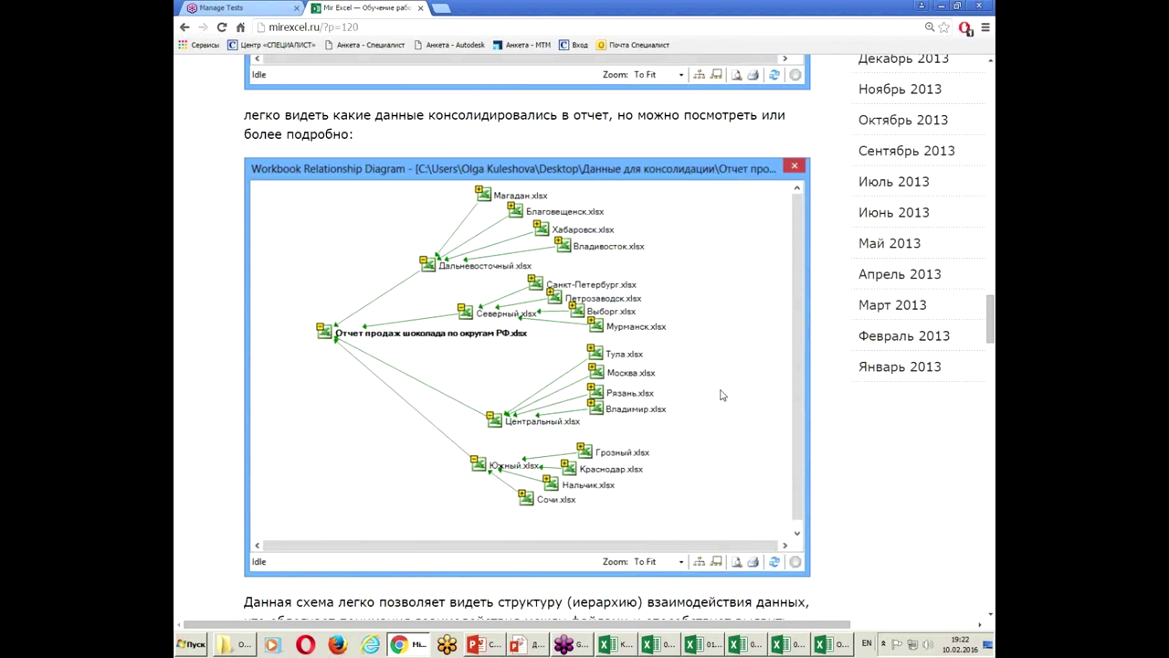
Return to the PowerPoint slideshow and advance two slides to slide 9 on clearing excess formatting
mouse_move(522, 647)
click(539, 615)
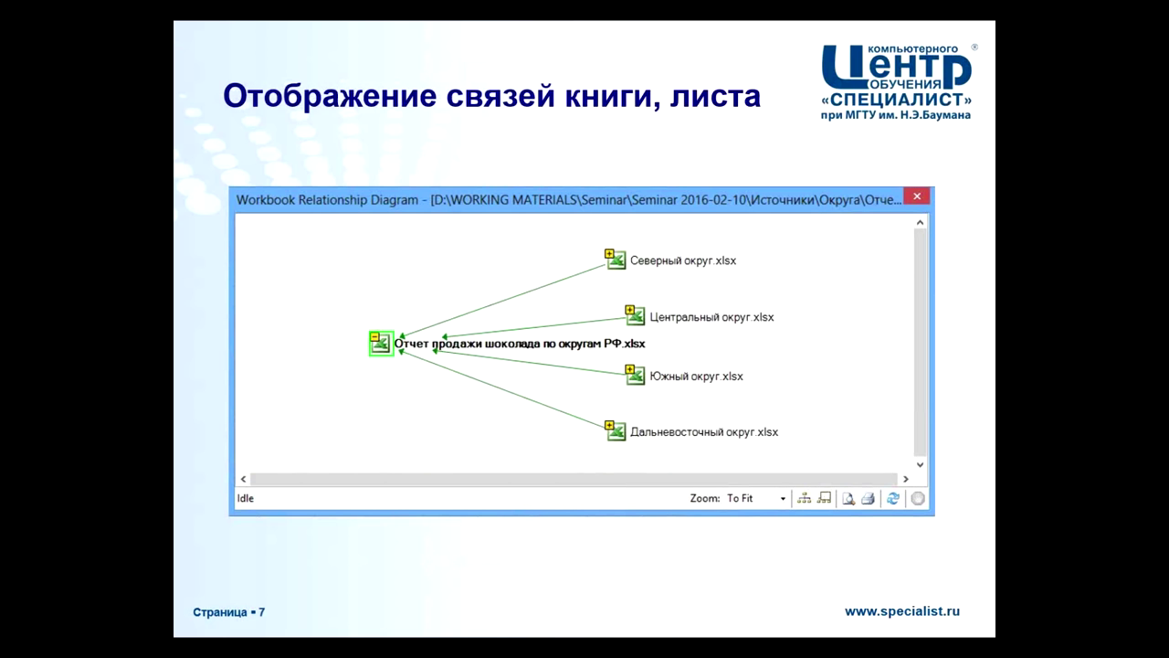
key(Right)
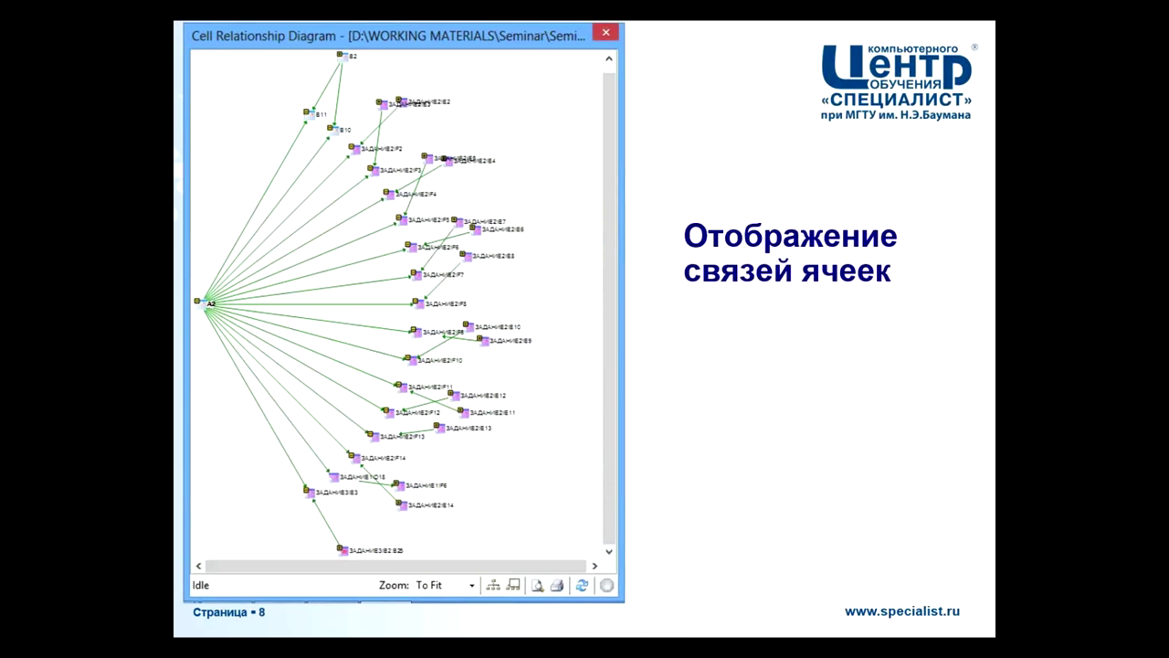
key(Right)
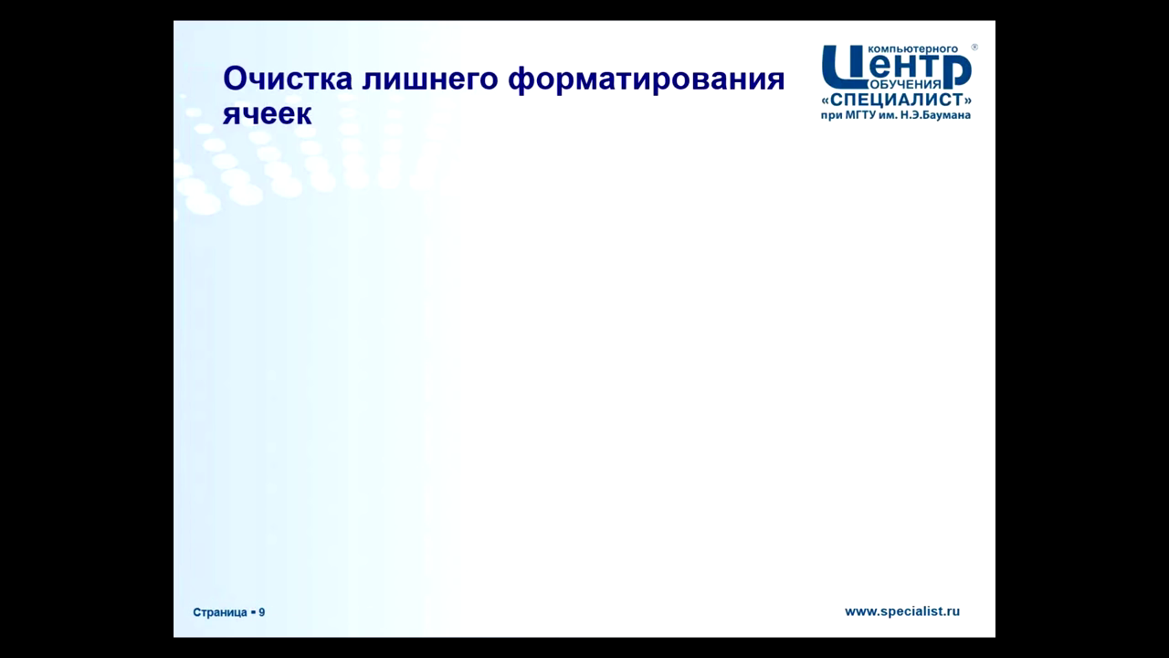
Return to the excess-formatting slide, then open 04 Очистка форматирования 1 from Seminar 2016-02-10 in Excel
key(Right)
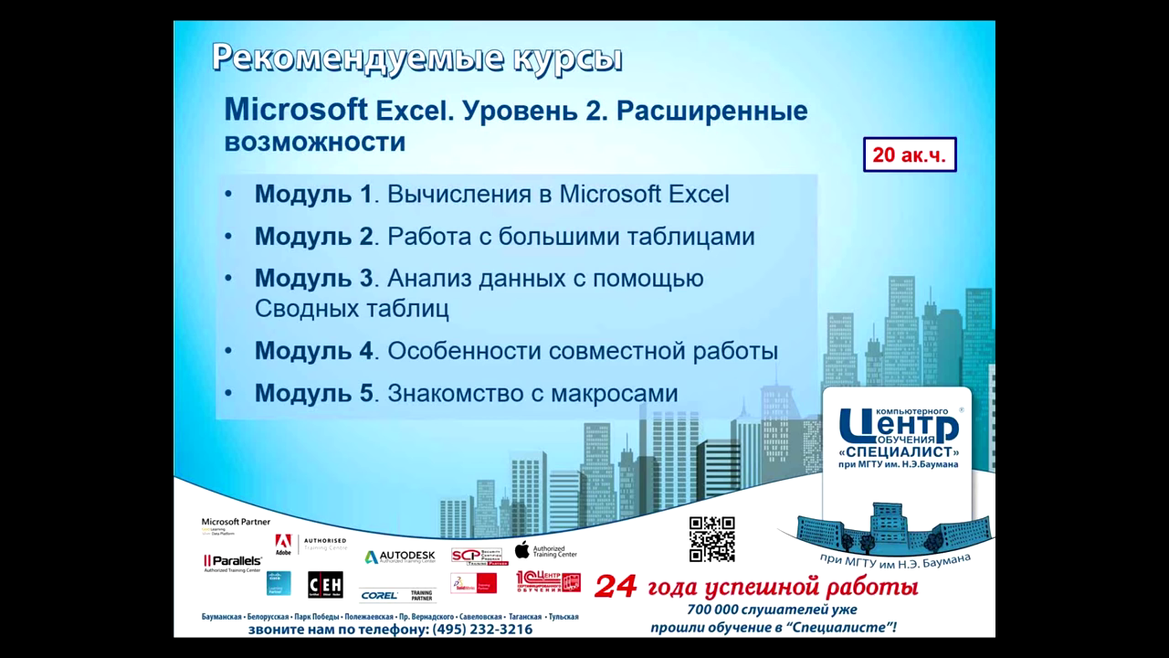
key(Left)
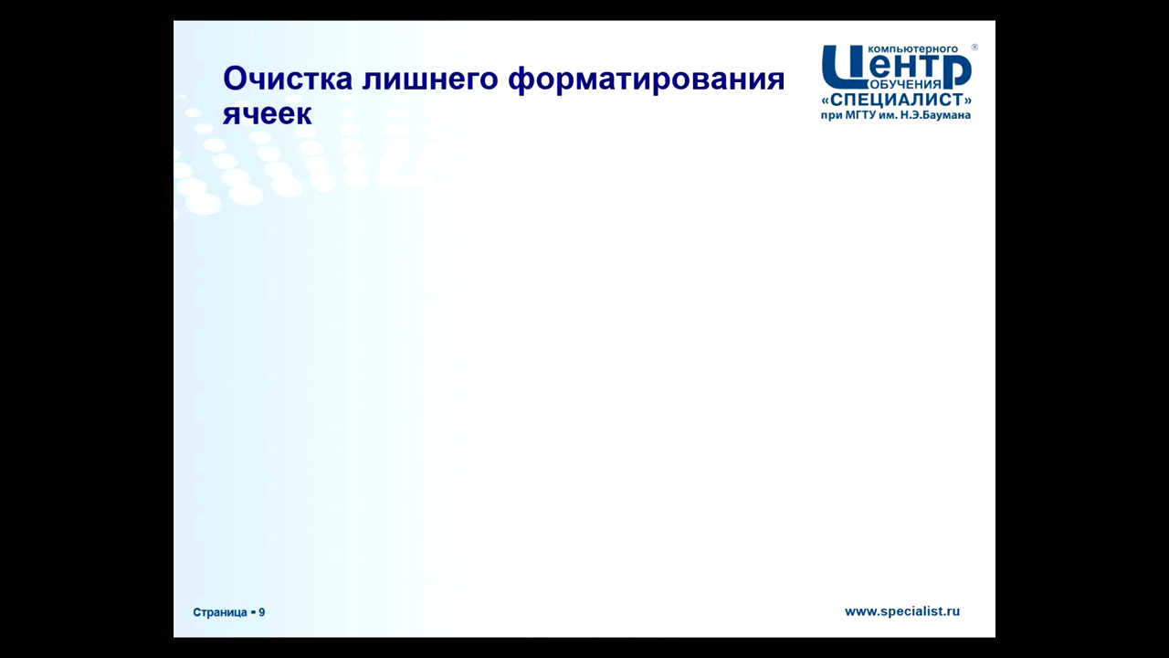
key(alt+Tab)
key(alt+Tab)
key(alt+Tab)
key(alt+Tab)
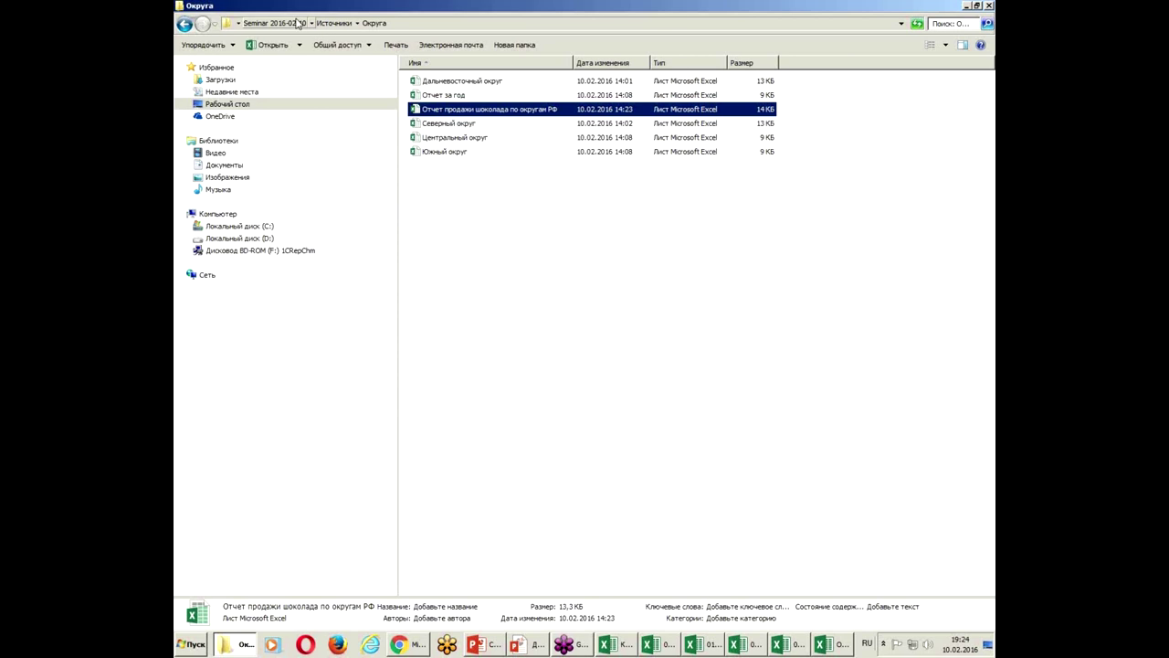
click(296, 24)
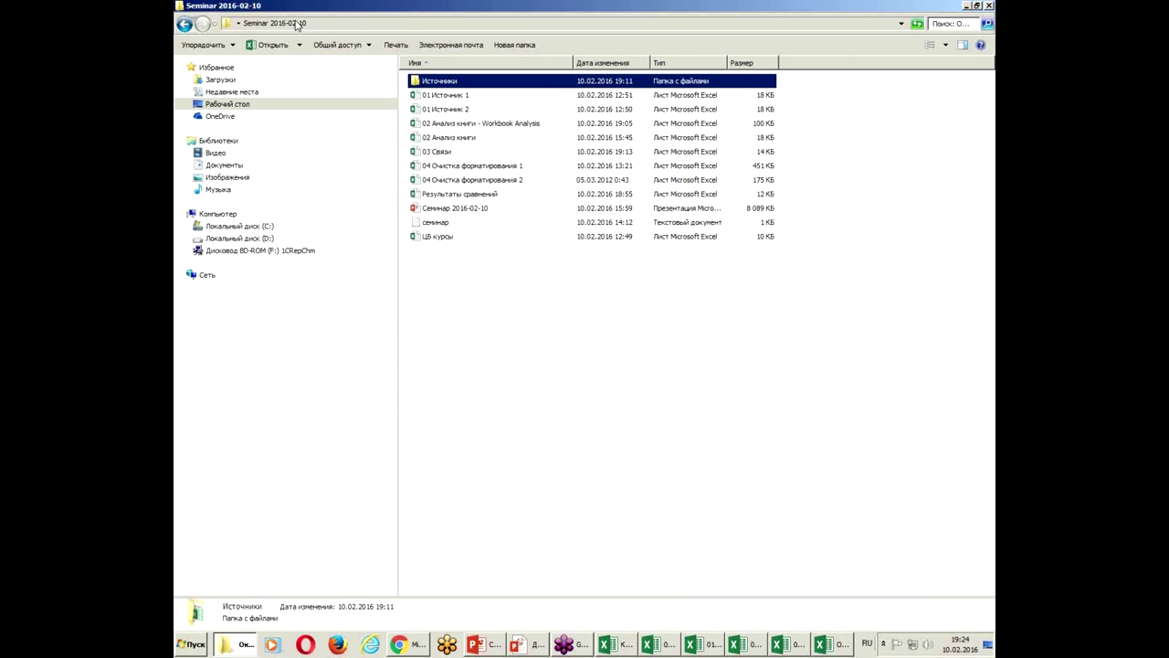
double_click(451, 169)
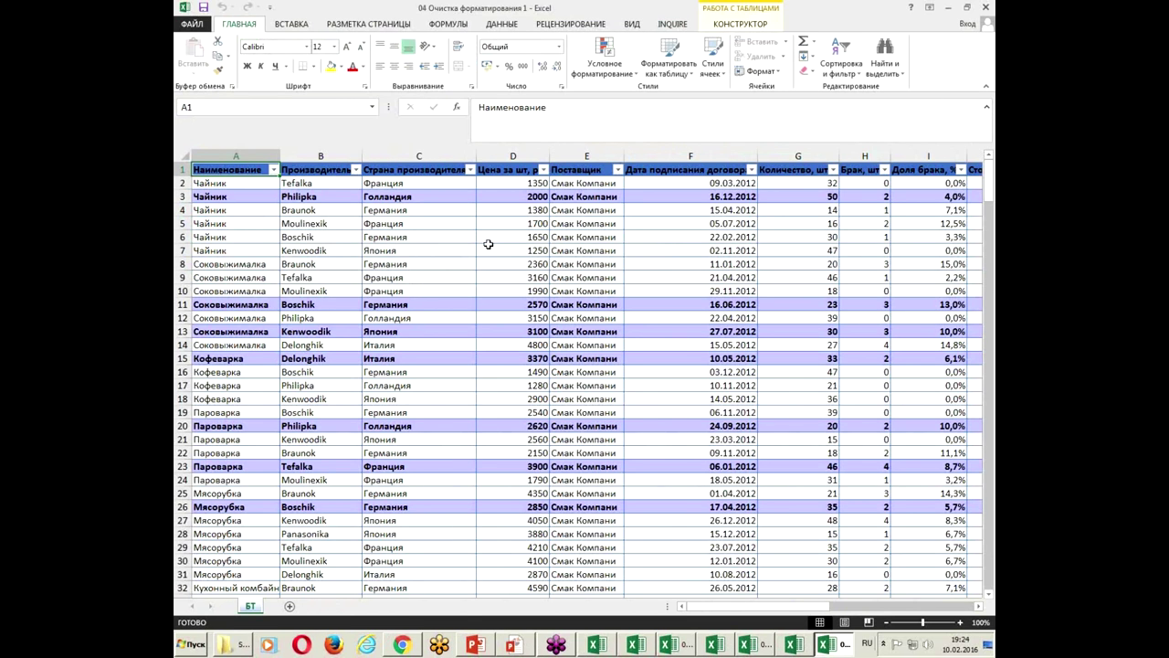
scroll(470, 285, down, 1)
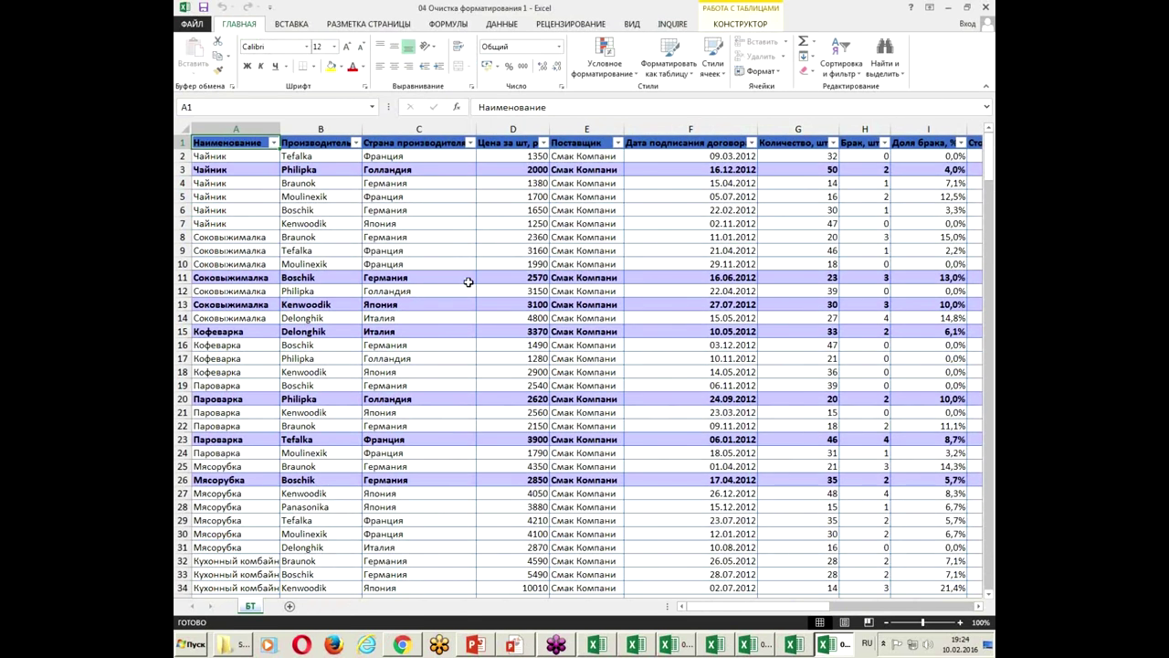
scroll(469, 285, down, 11)
scroll(470, 285, down, 9)
scroll(470, 287, down, 9)
scroll(469, 290, down, 9)
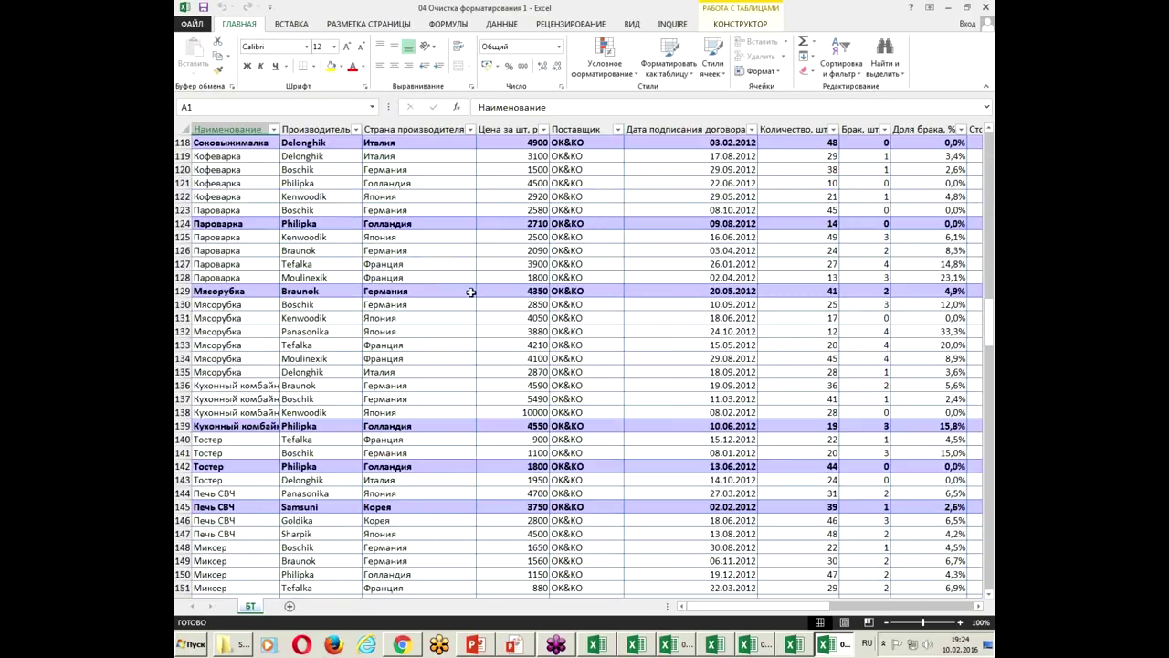
scroll(484, 294, down, 9)
scroll(490, 297, down, 11)
scroll(819, 453, down, 11)
scroll(819, 453, down, 11)
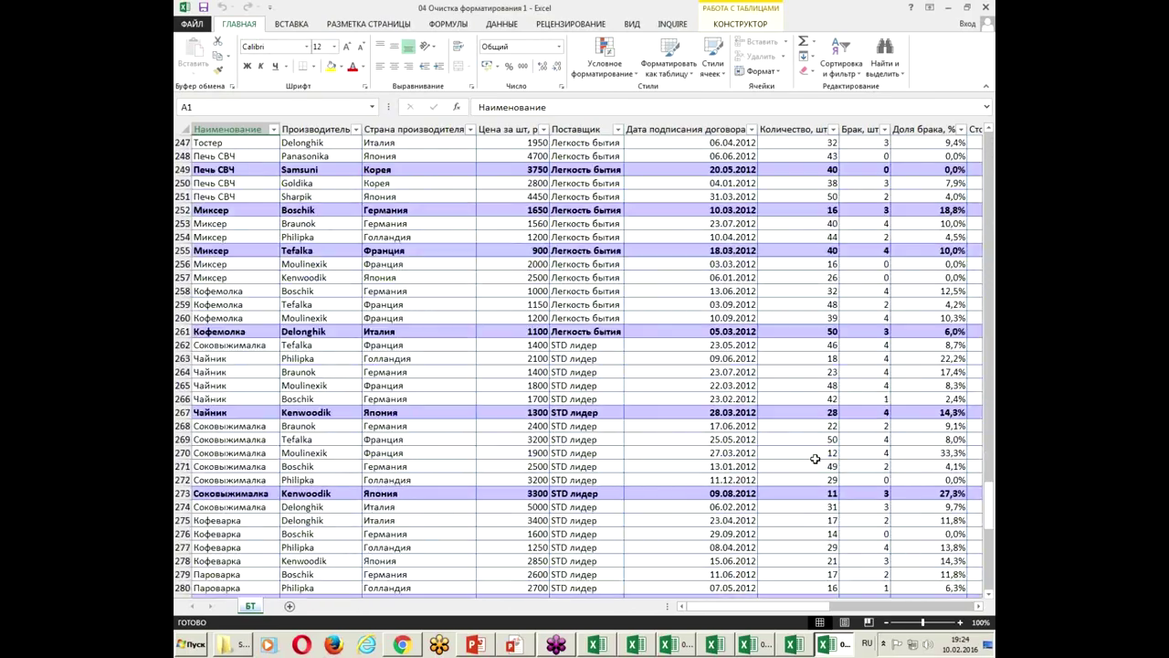
scroll(819, 453, down, 11)
scroll(818, 453, down, 10)
drag(773, 608, 922, 608)
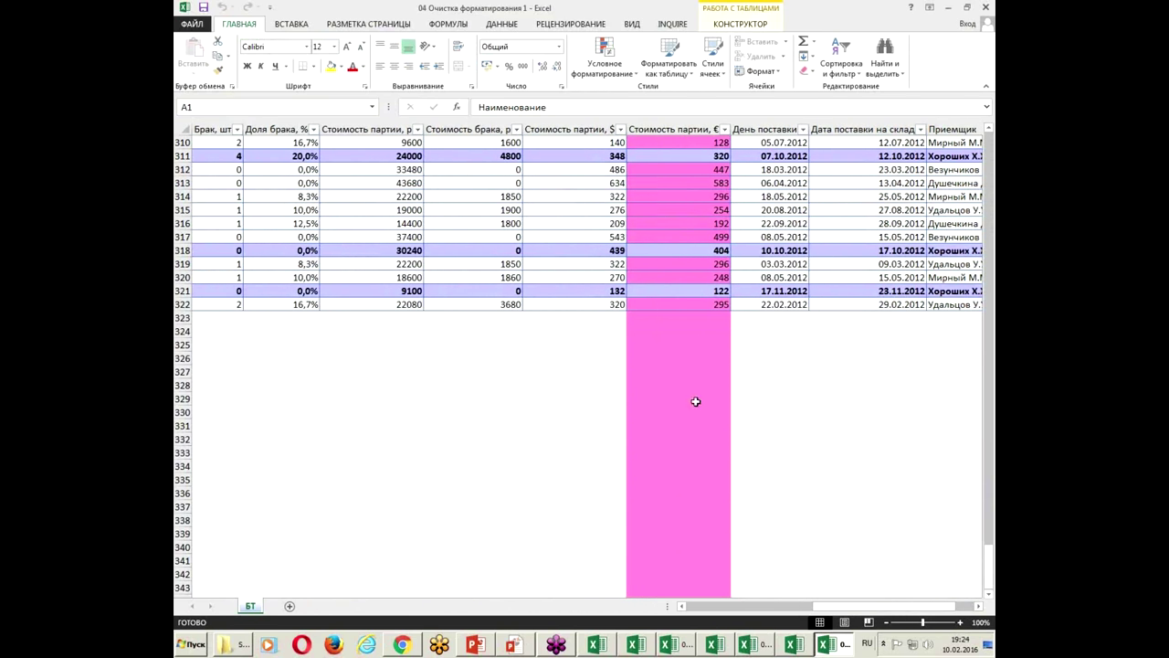
scroll(701, 393, up, 4)
scroll(701, 392, up, 4)
scroll(700, 393, up, 3)
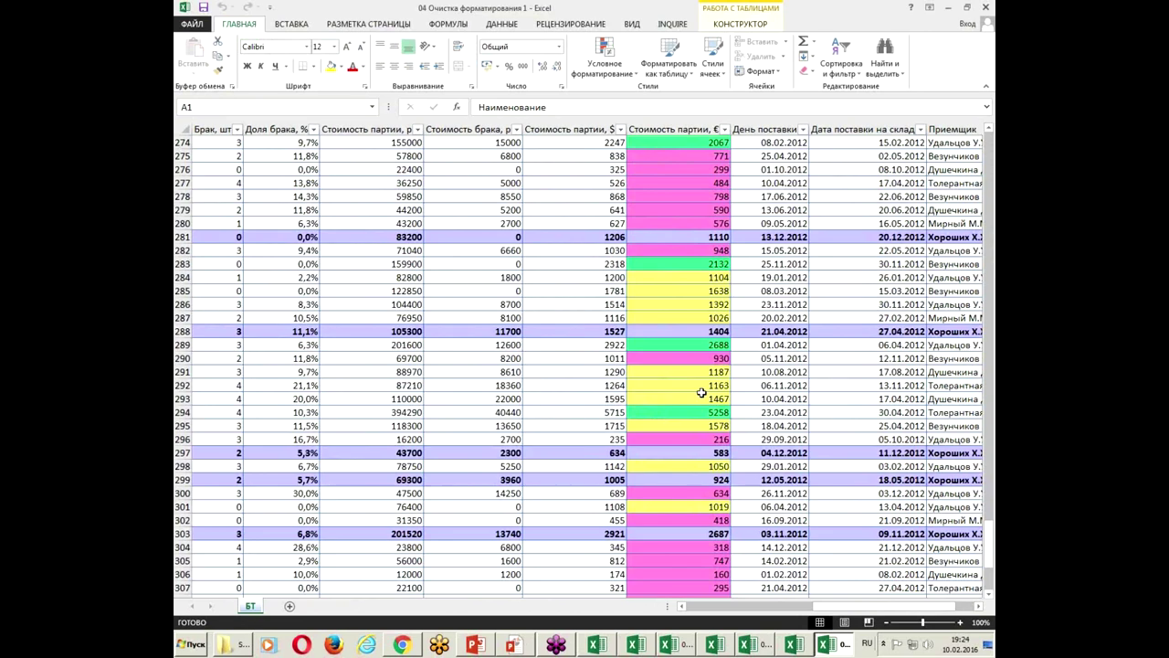
scroll(700, 392, down, 7)
scroll(704, 391, down, 4)
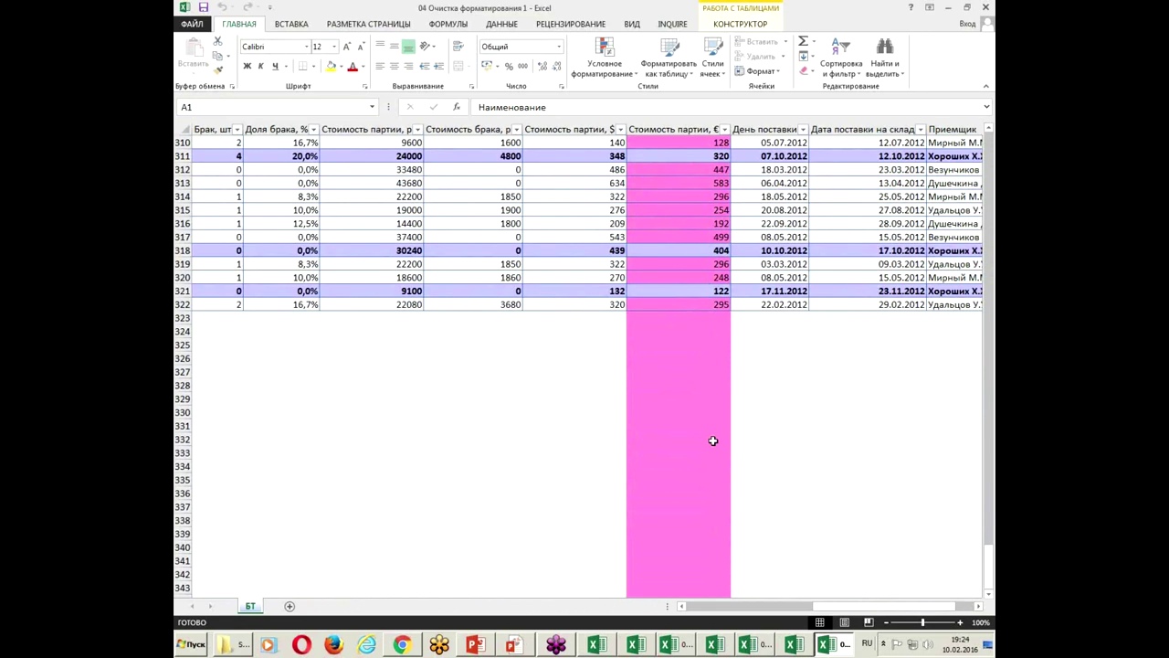
scroll(713, 442, up, 5)
click(603, 60)
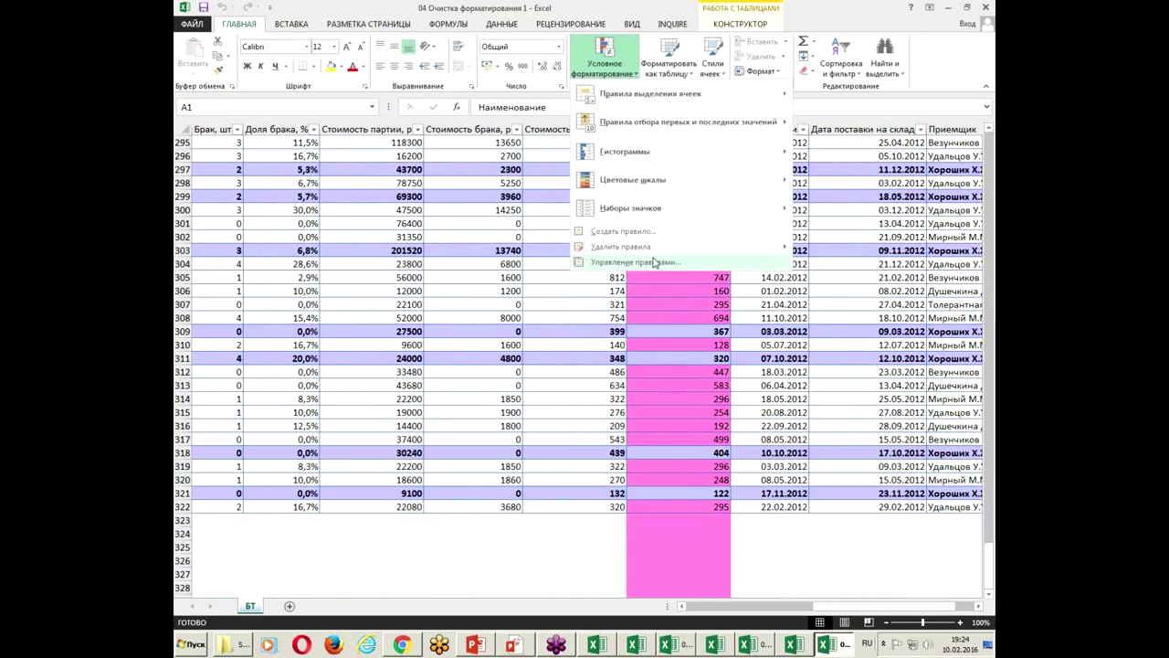
click(644, 262)
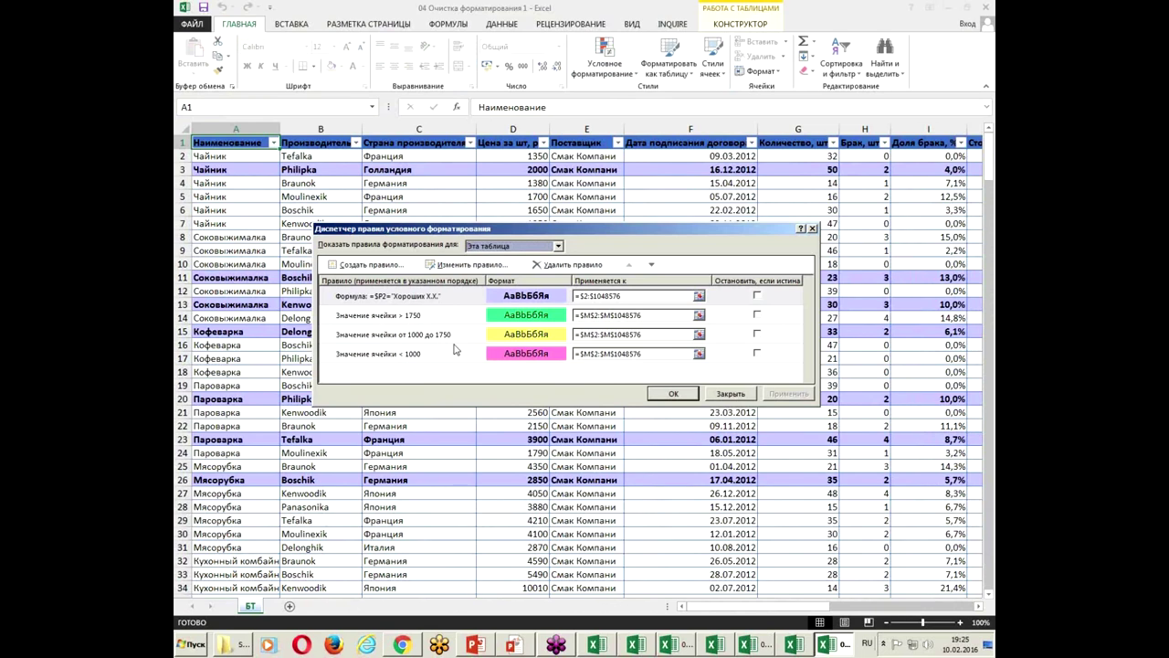
click(728, 397)
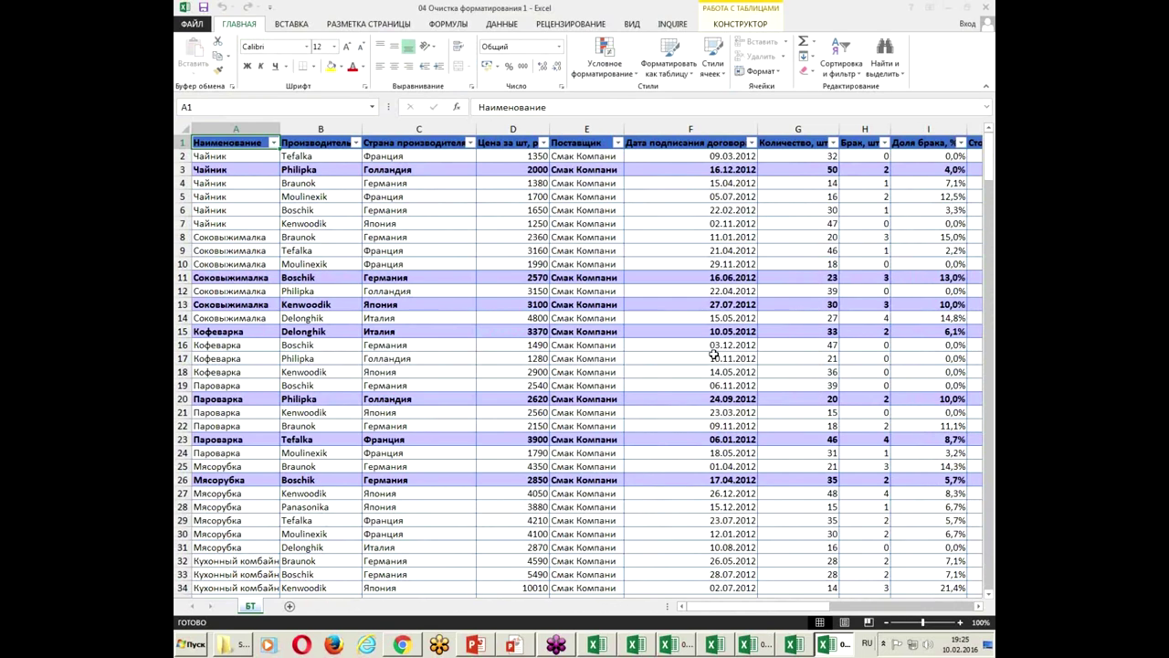
click(719, 437)
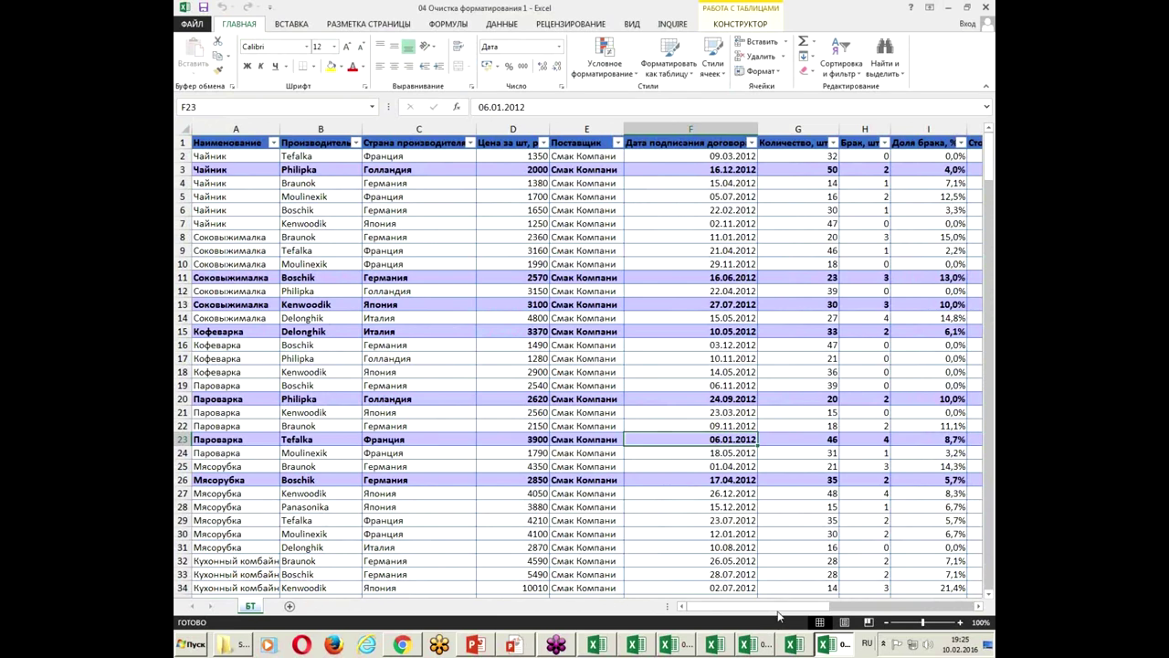
drag(781, 606, 870, 603)
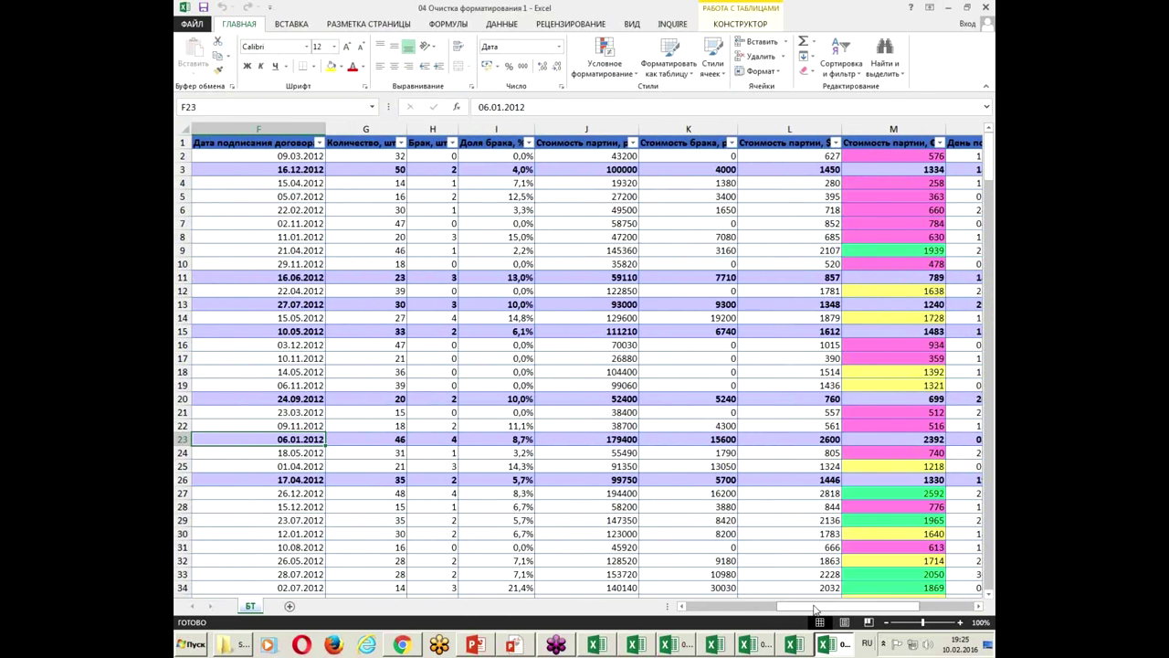
drag(778, 610, 855, 615)
scroll(856, 618, right, 1)
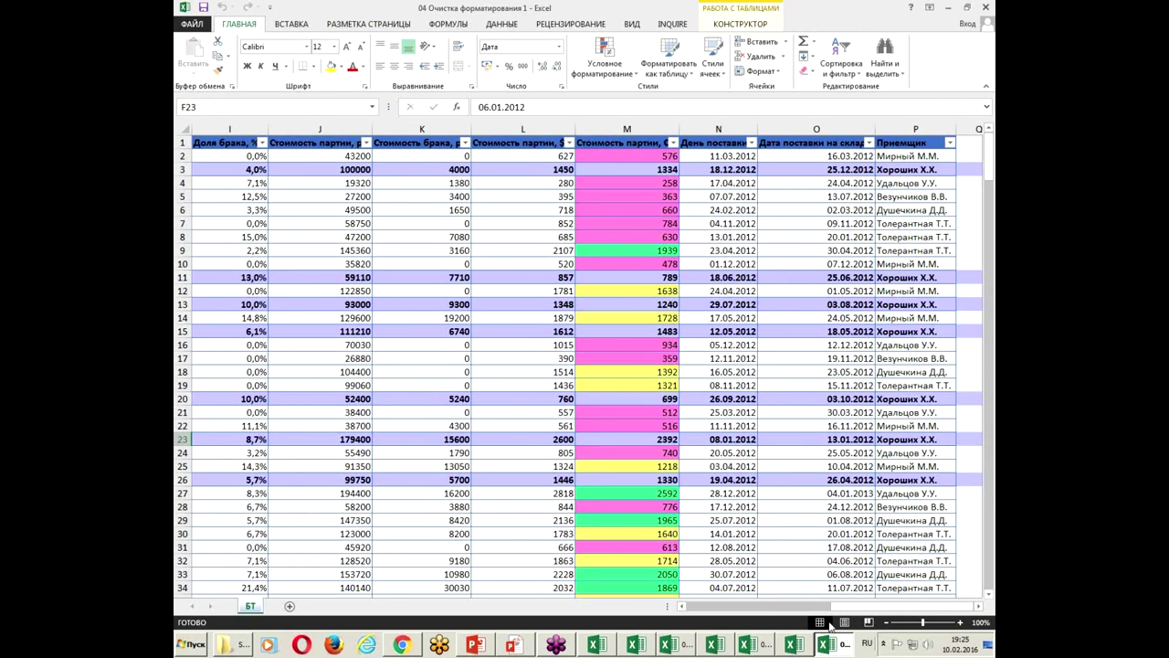
drag(871, 606, 709, 622)
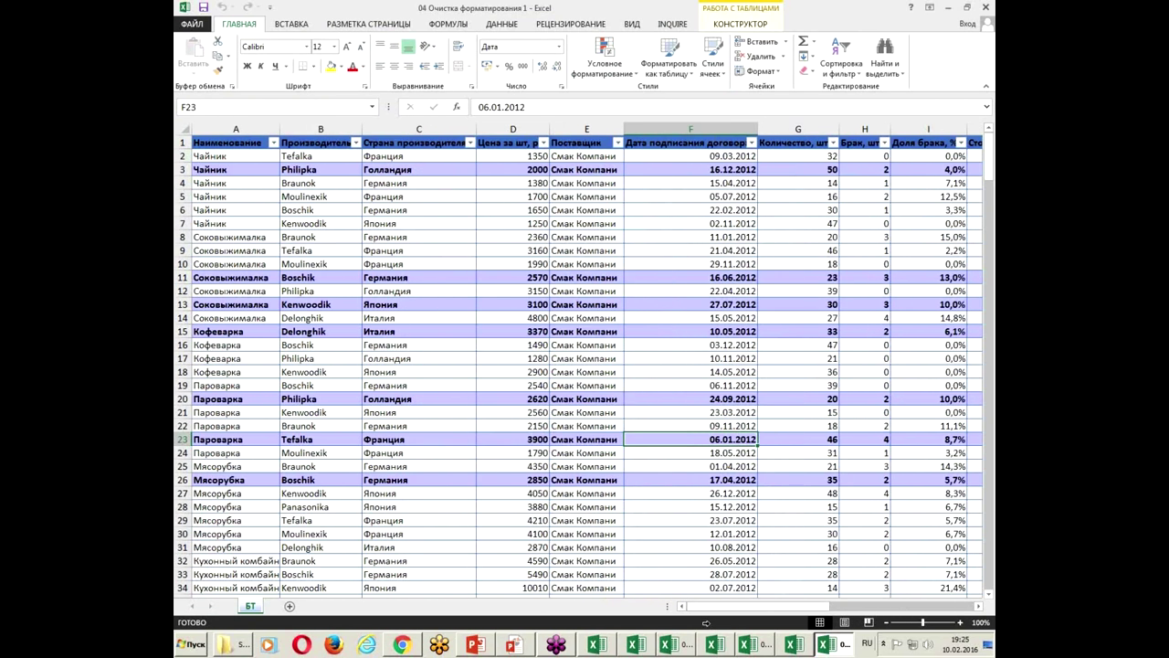
drag(180, 155, 178, 429)
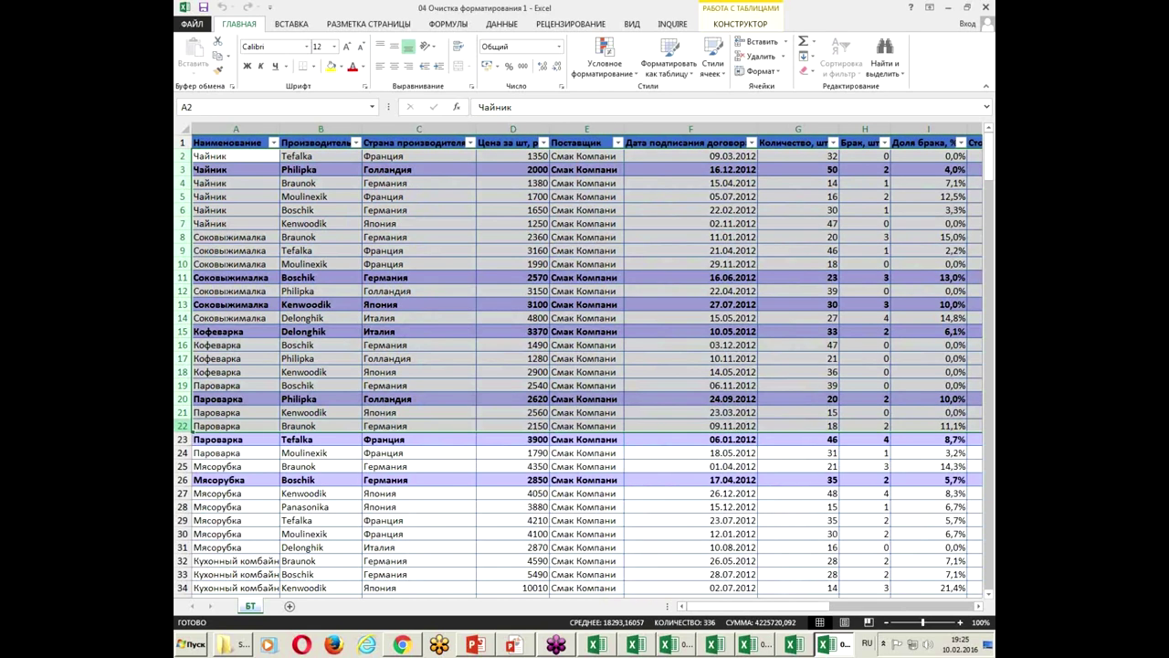
click(663, 348)
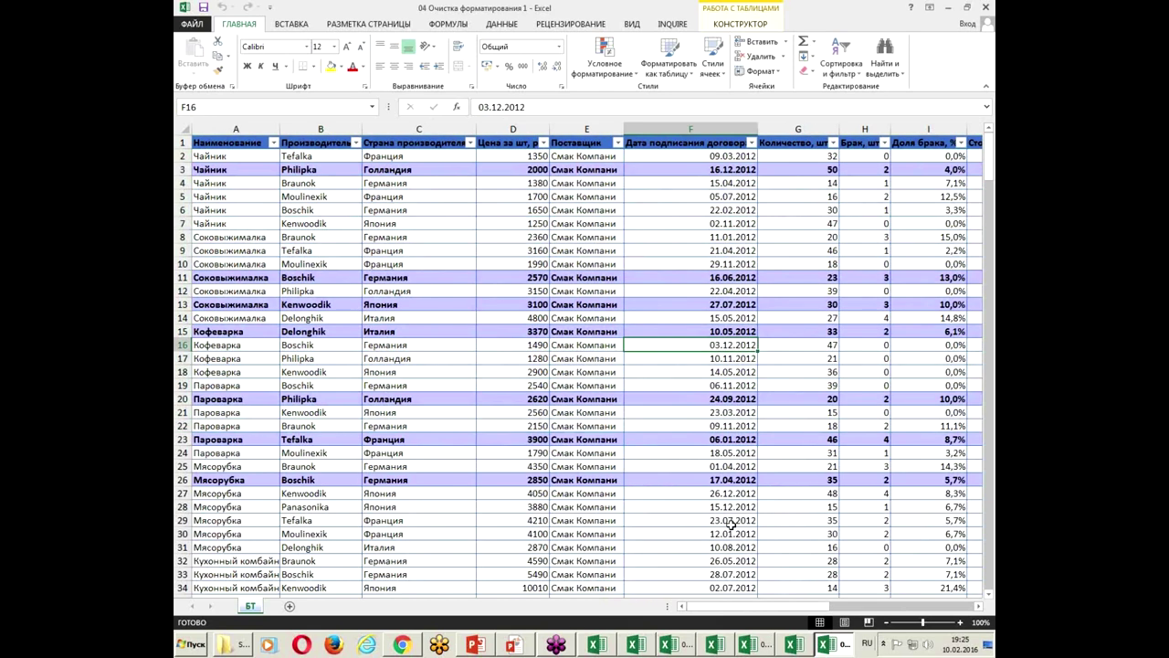
drag(818, 607, 979, 610)
click(980, 609)
click(980, 609)
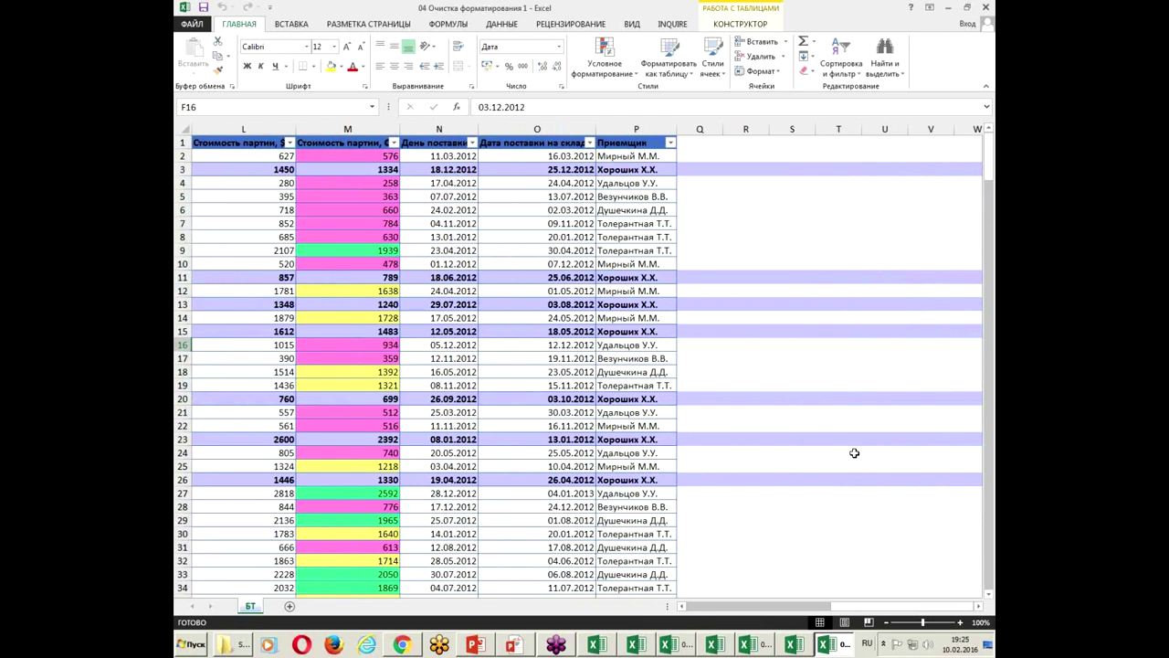
drag(880, 609, 703, 625)
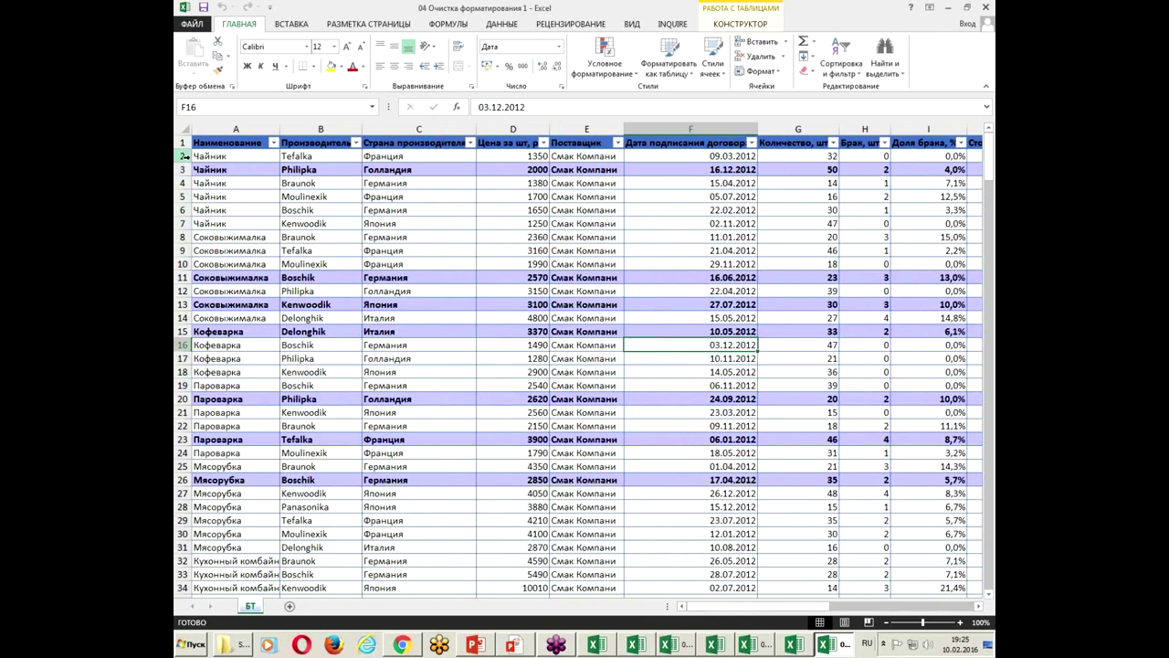
drag(187, 156, 196, 564)
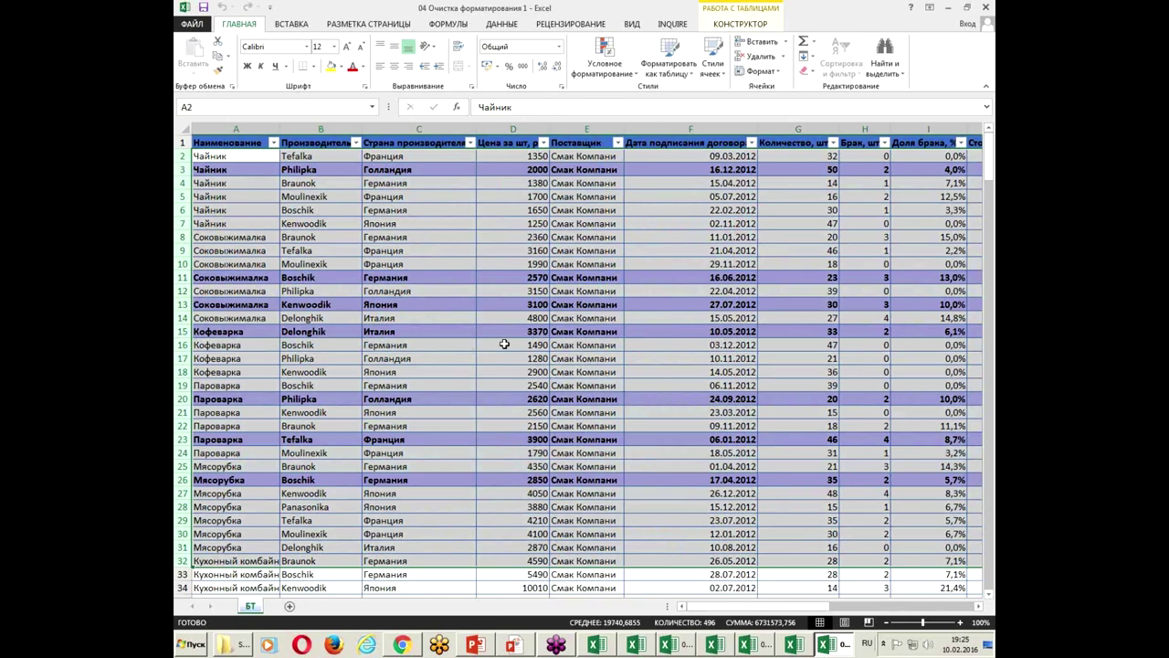
click(729, 333)
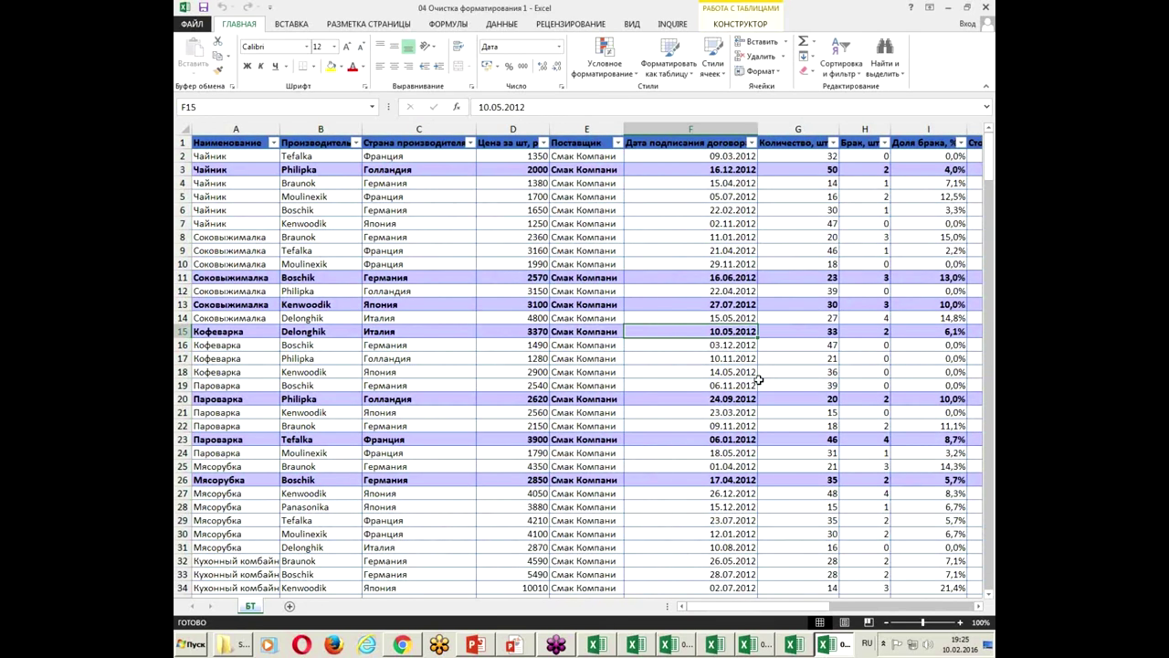
key(ctrl+Right)
key(ctrl+Right)
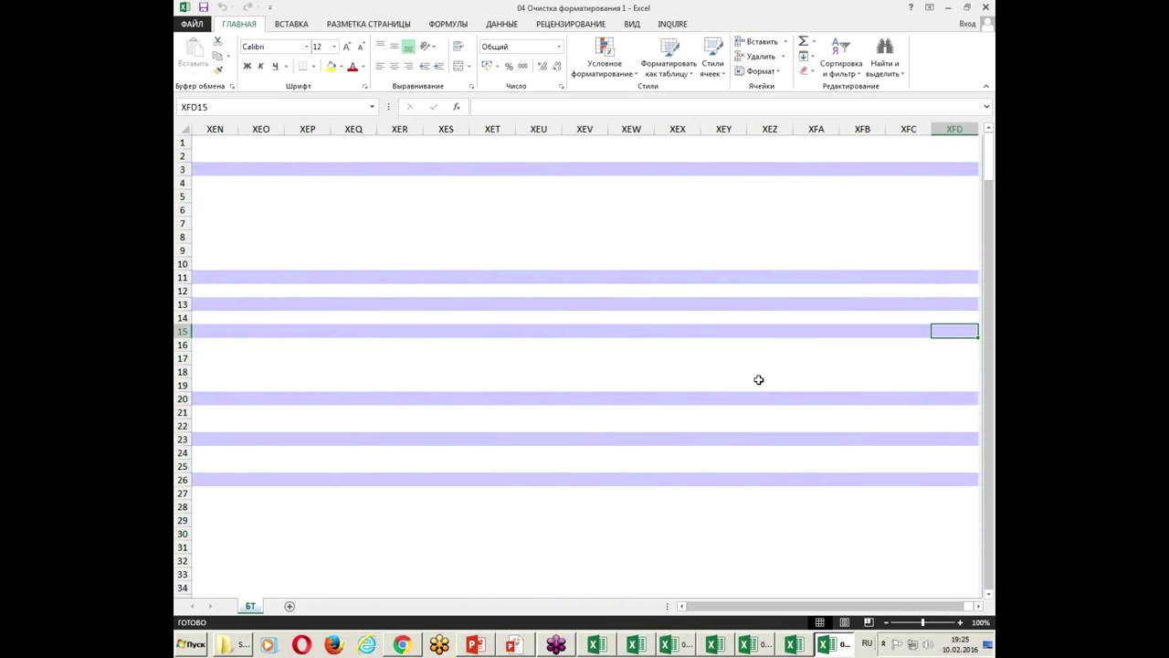
click(543, 411)
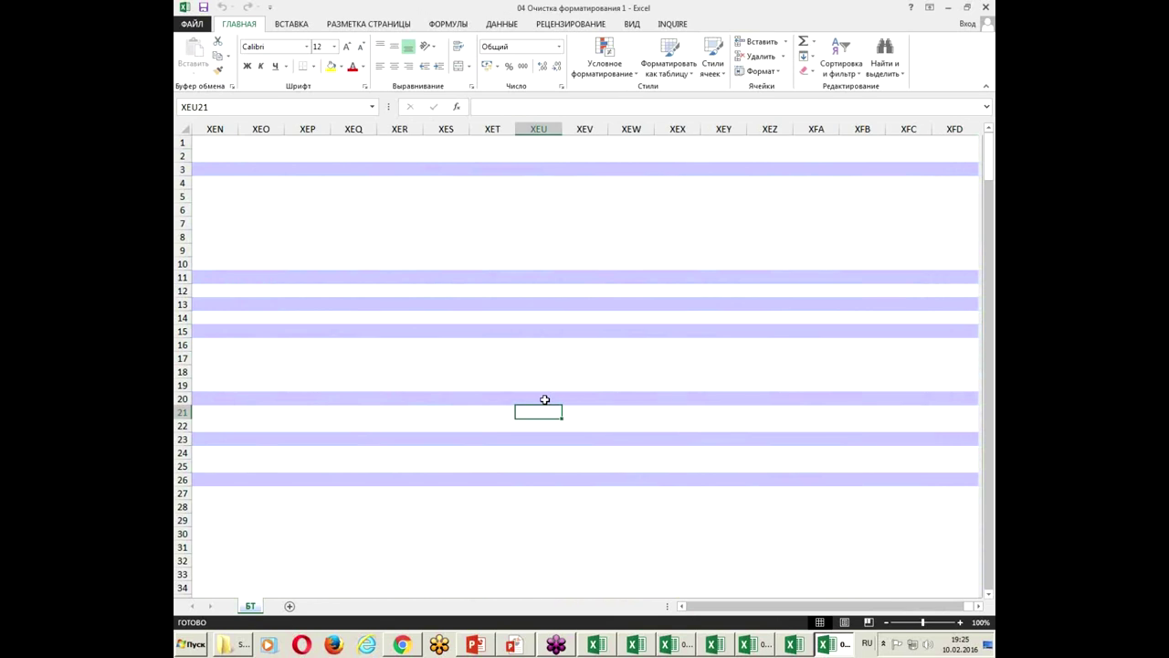
key(ctrl+Home)
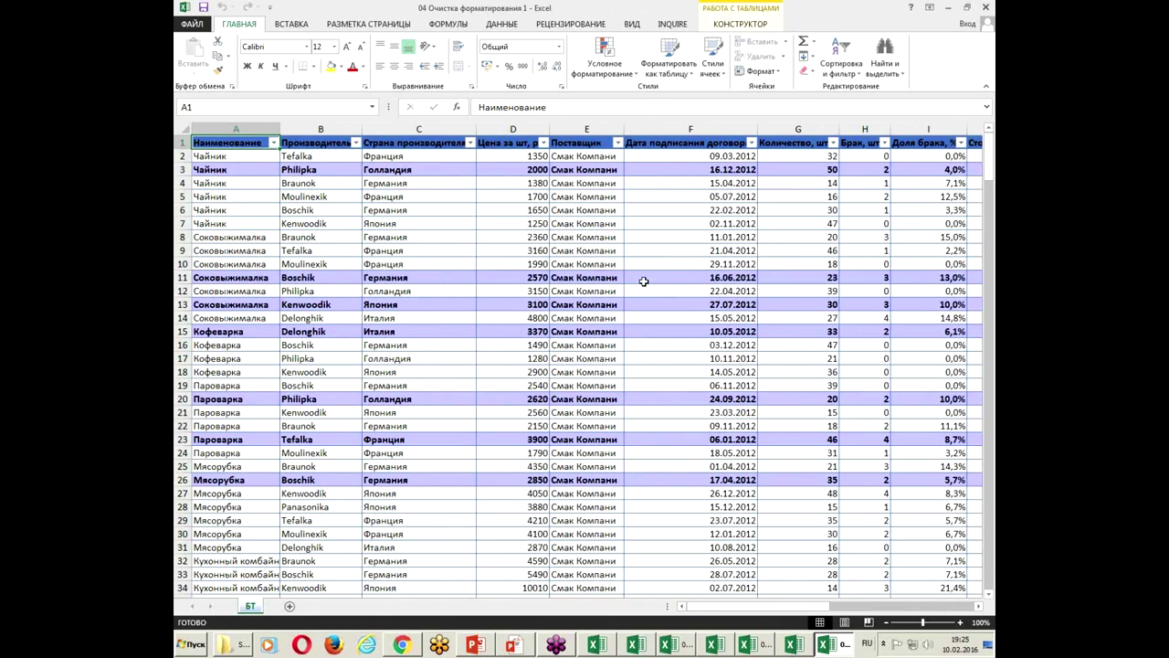
click(645, 279)
click(665, 263)
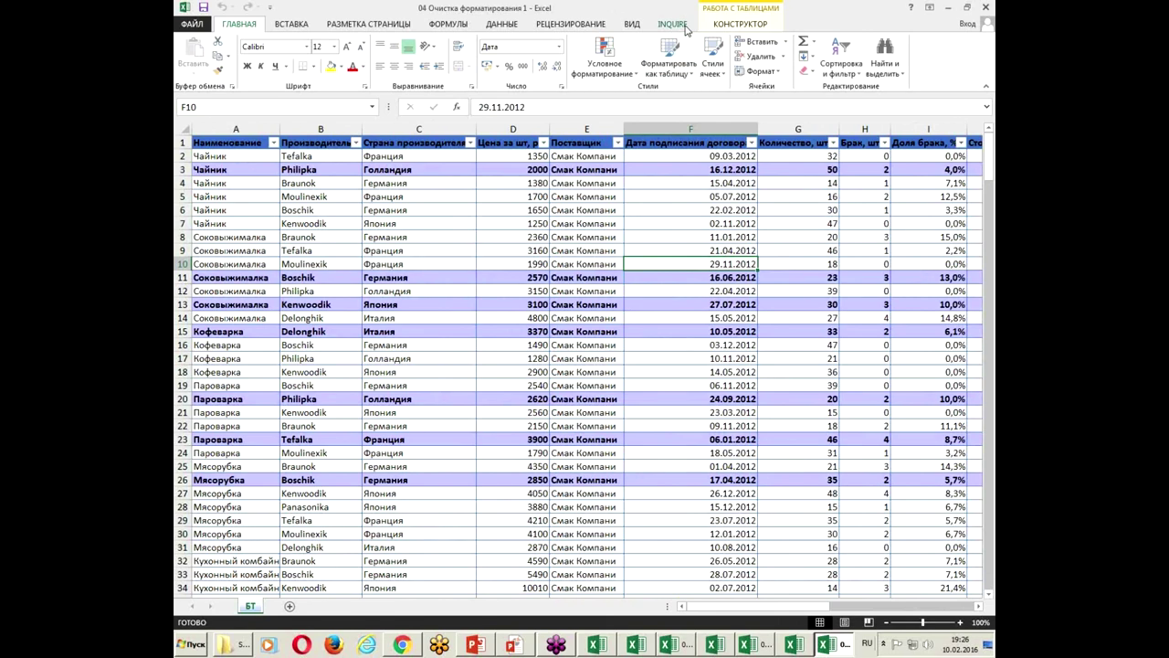
Run Inquire's Clean Excess Cell Formatting with Apply to kept on All Sheets
click(673, 23)
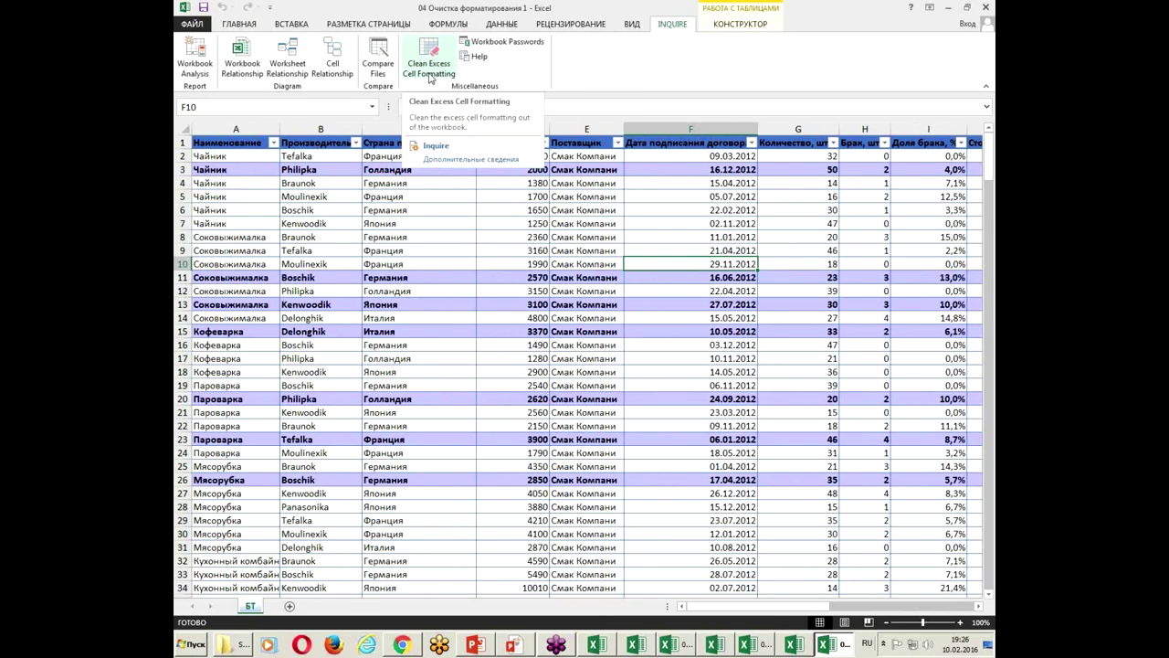
click(430, 78)
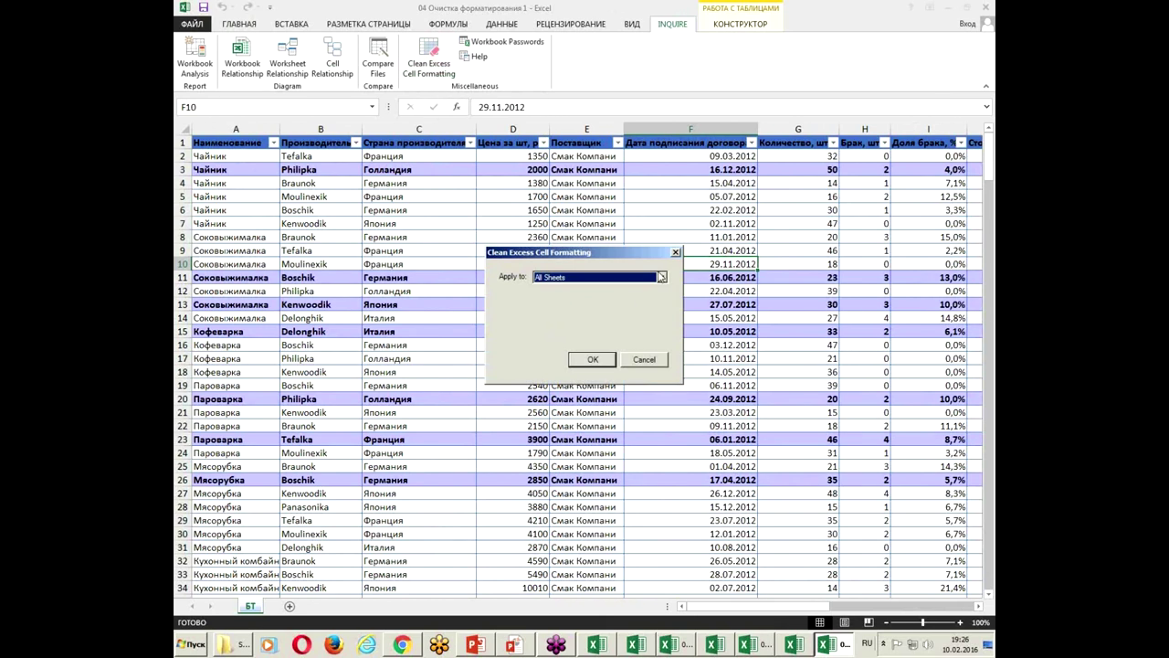
click(663, 278)
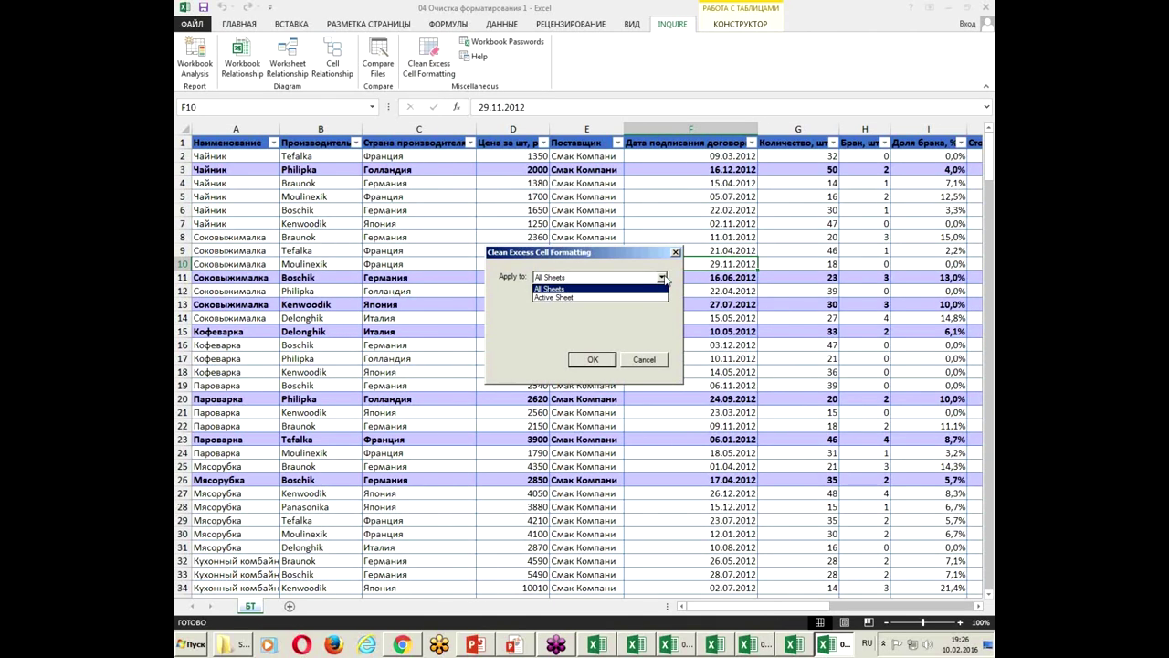
click(600, 289)
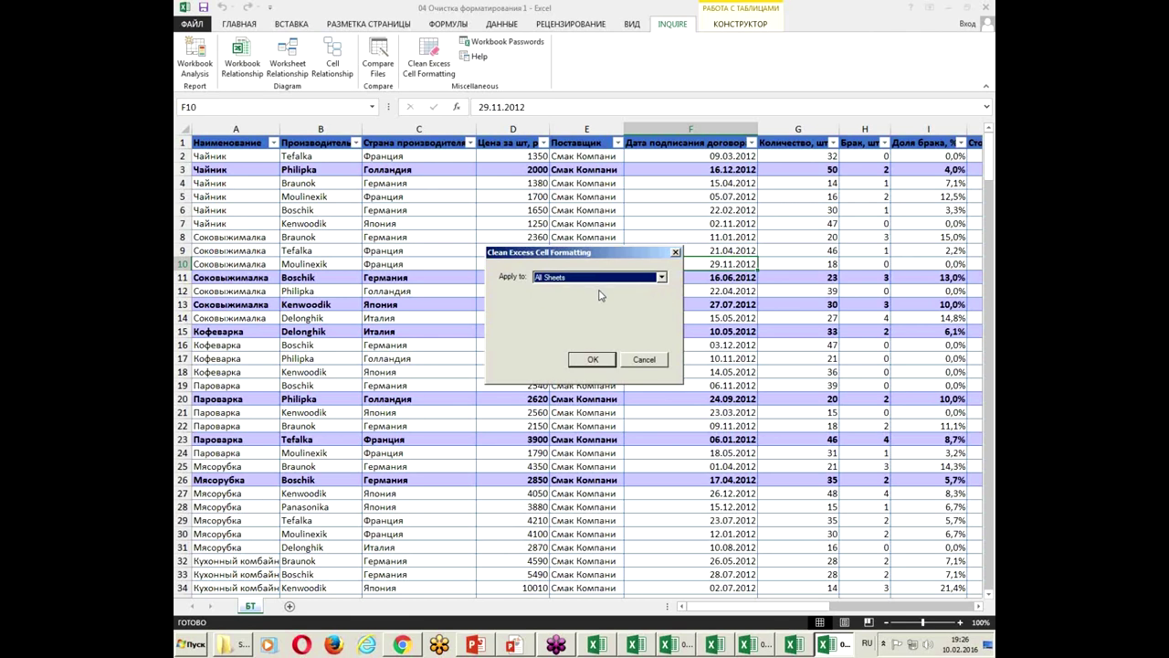
click(602, 364)
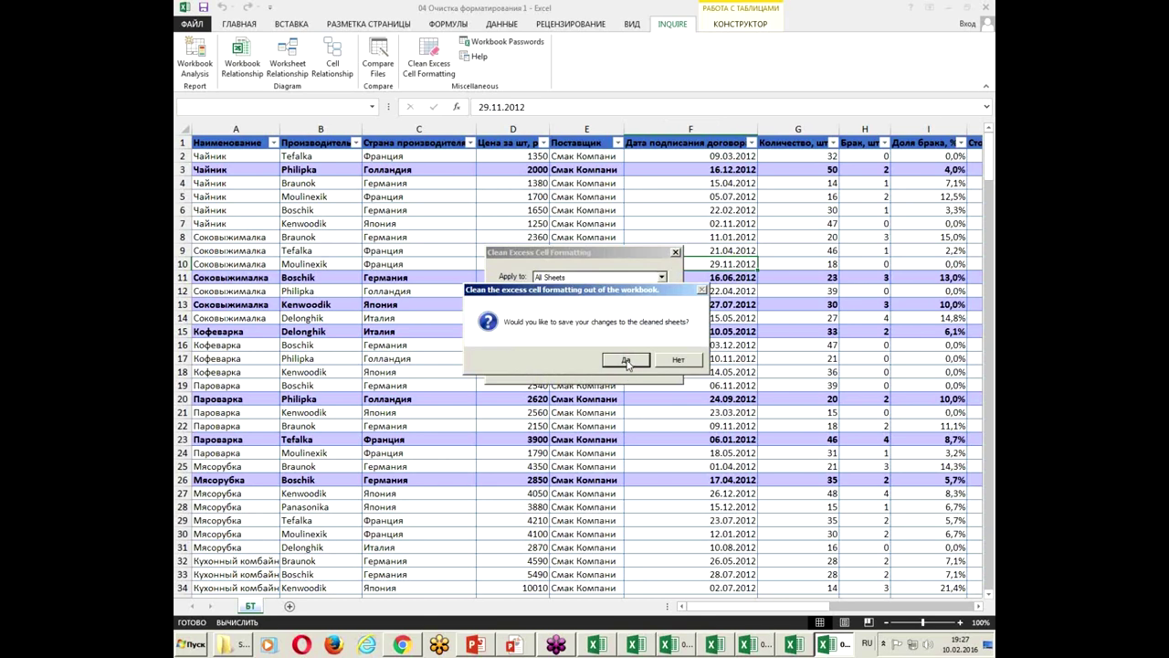
Confirm saving the sheets cleaned of excess formatting
click(626, 363)
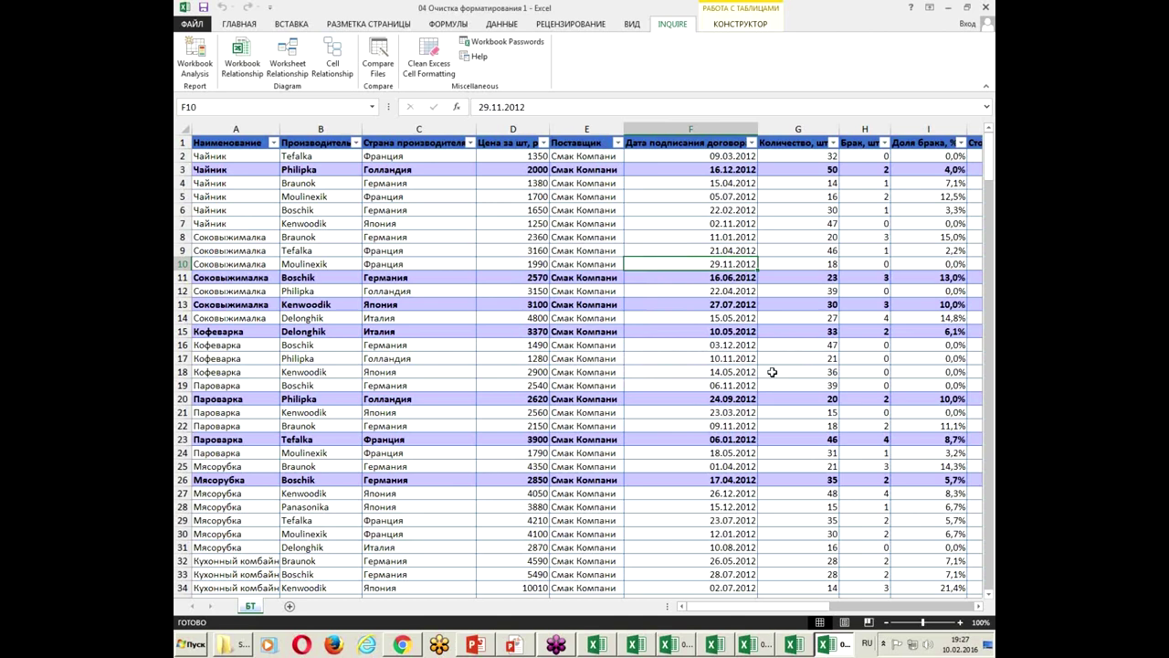
drag(823, 607, 946, 608)
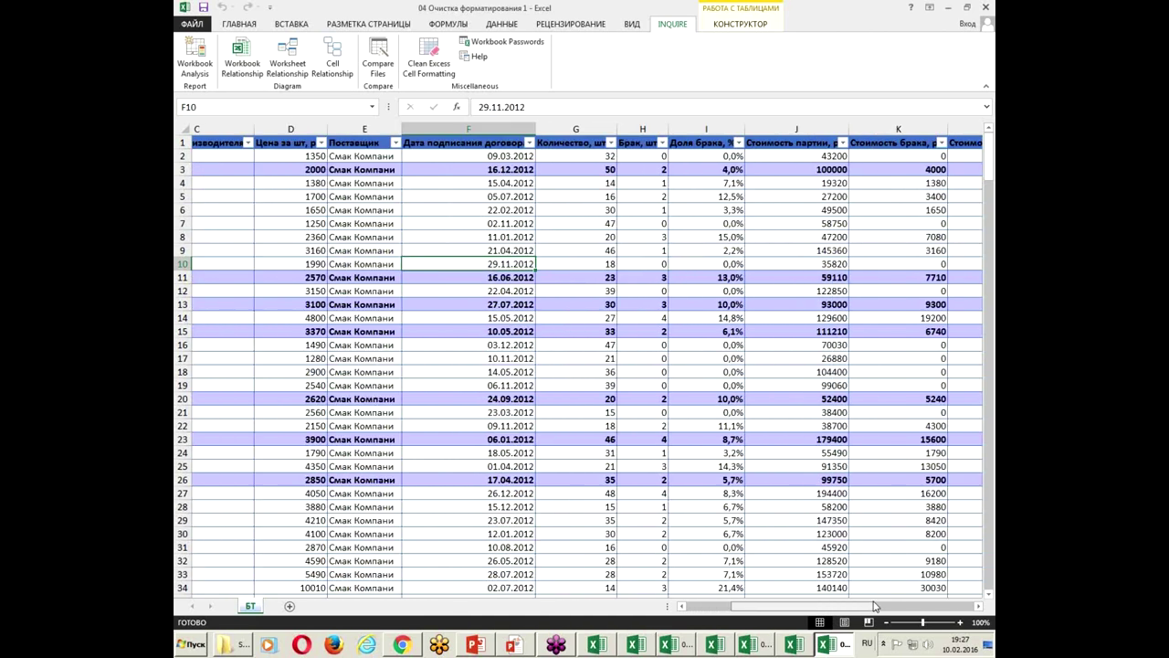
click(946, 608)
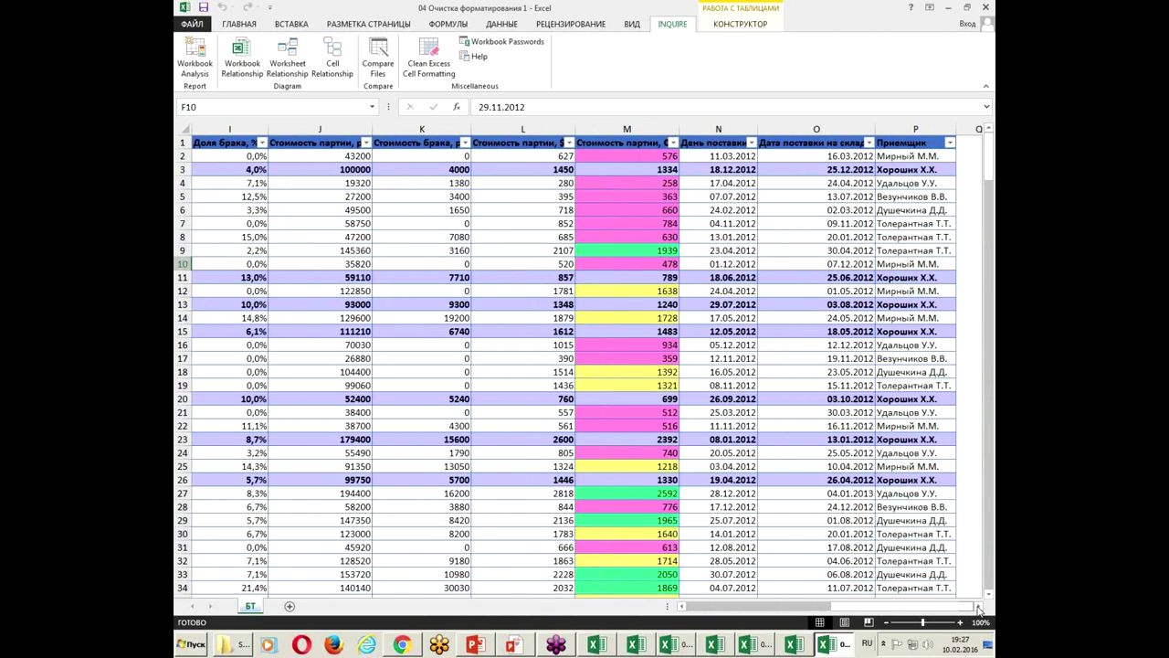
click(978, 608)
click(979, 607)
click(431, 439)
key(ctrl+Down)
key(ctrl+Down)
key(ctrl+Up)
key(ctrl+Up)
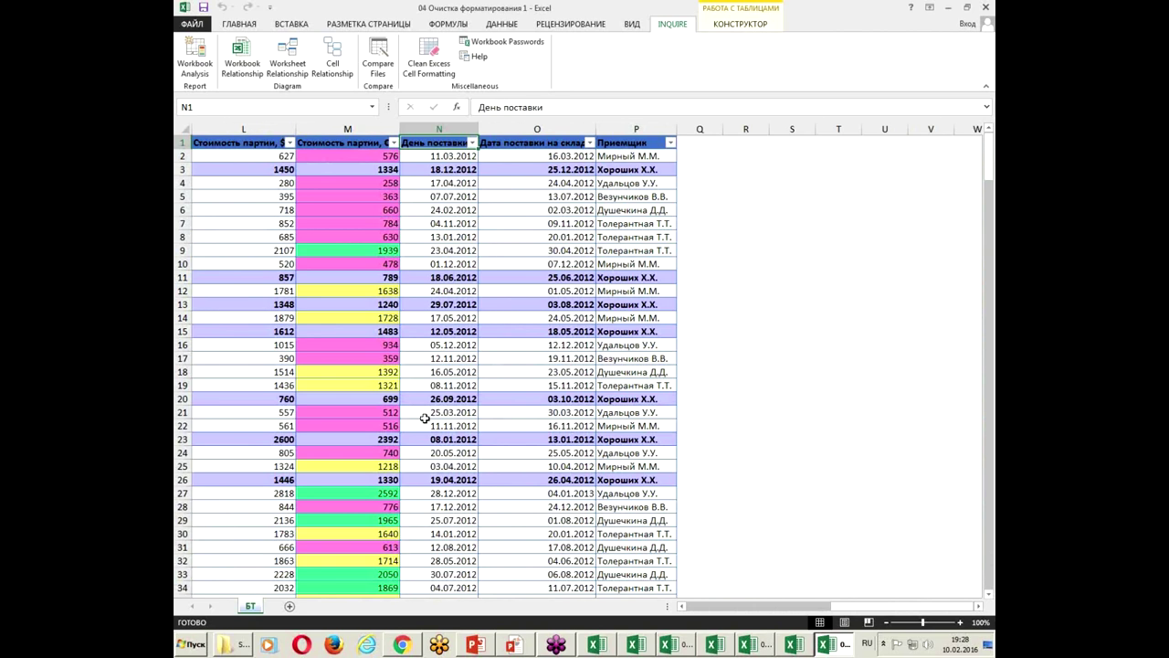
click(239, 26)
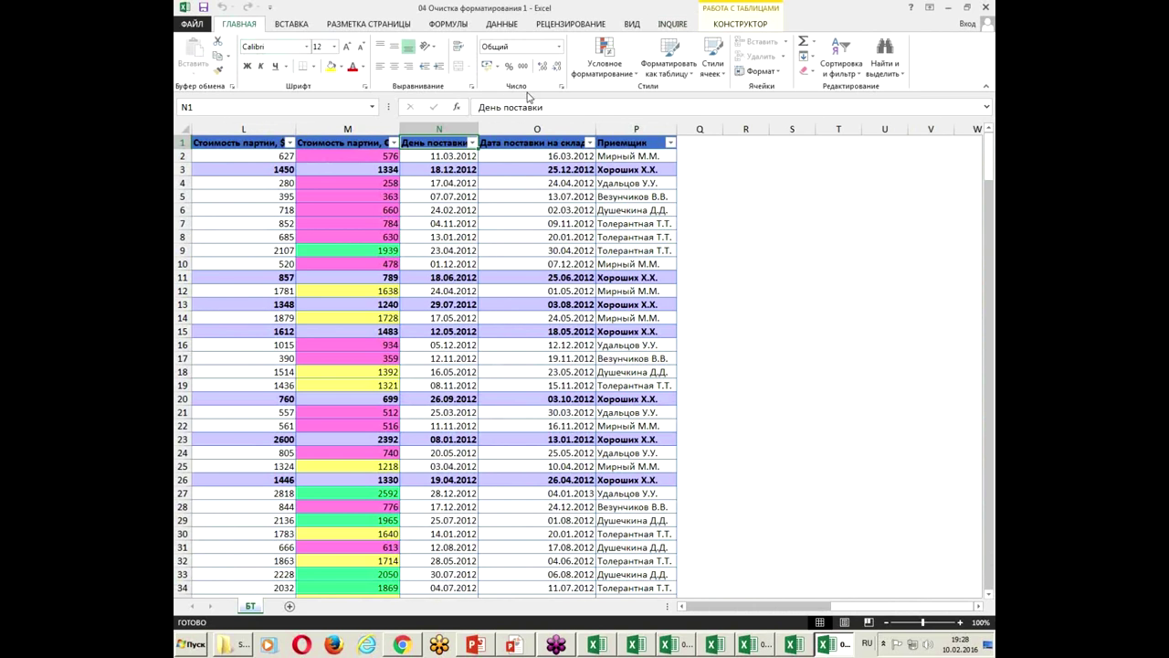
click(627, 80)
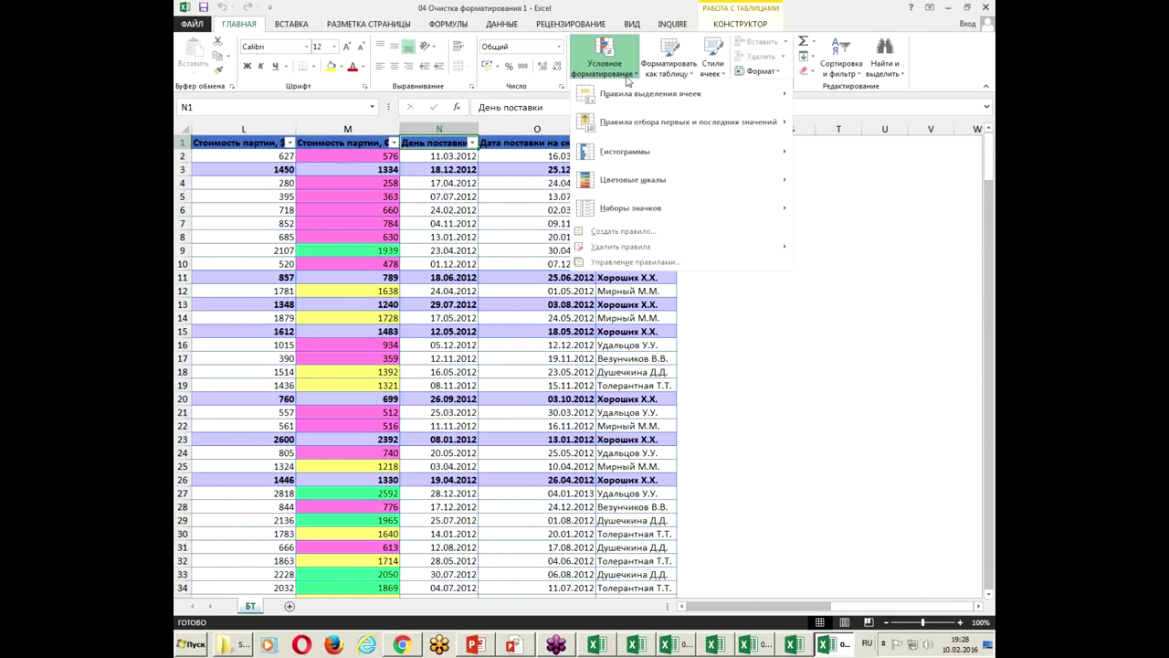
click(654, 264)
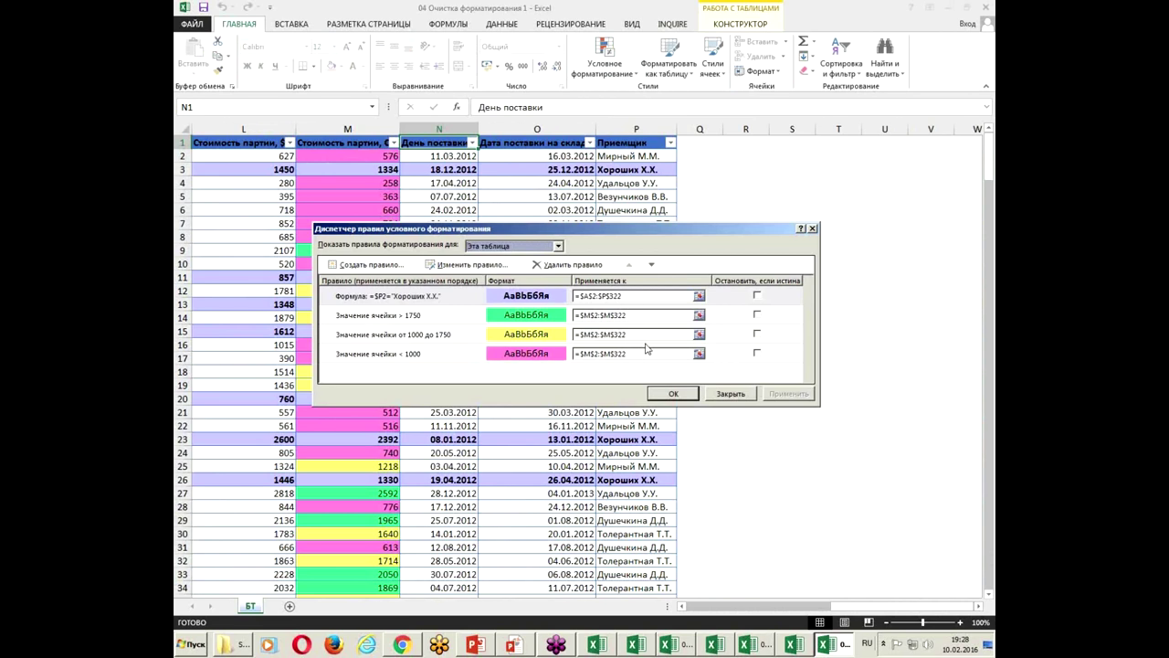
click(719, 395)
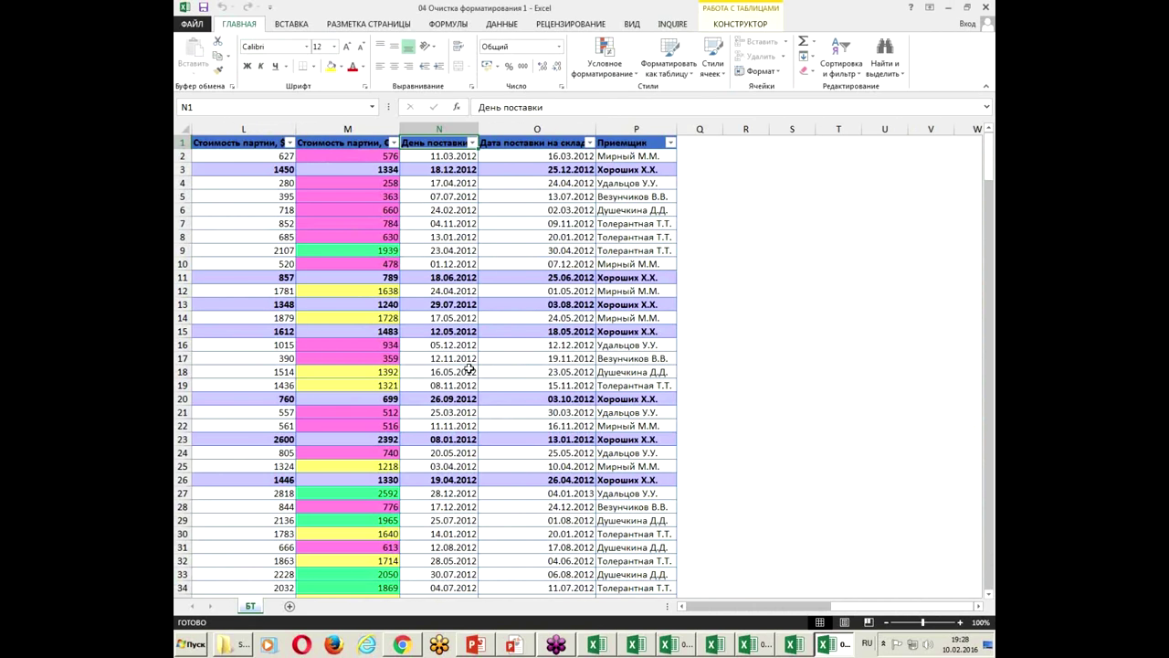
Inspect the cell styles gallery for date cells N15 and O8 without applying a style
click(470, 332)
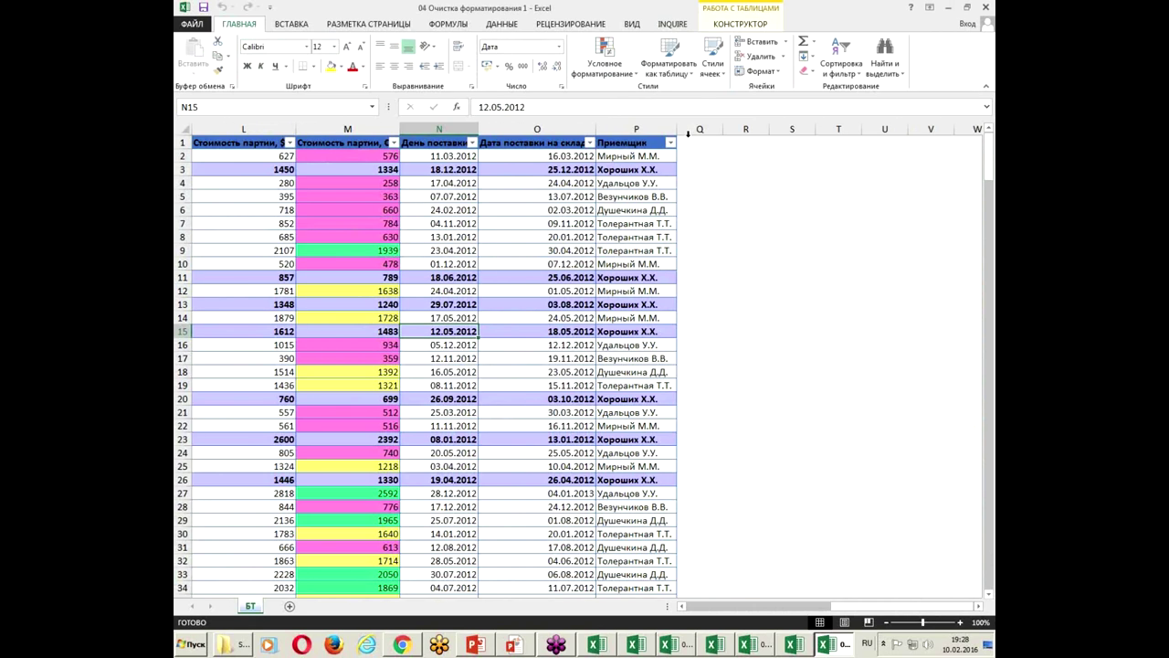
click(717, 64)
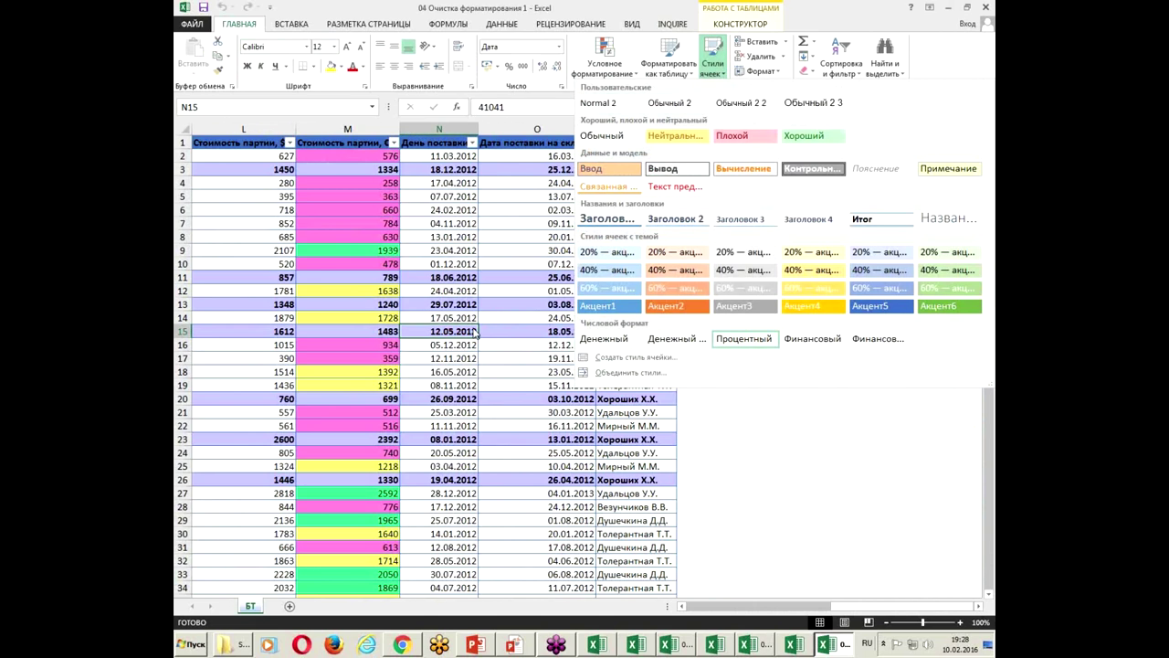
click(498, 236)
click(512, 240)
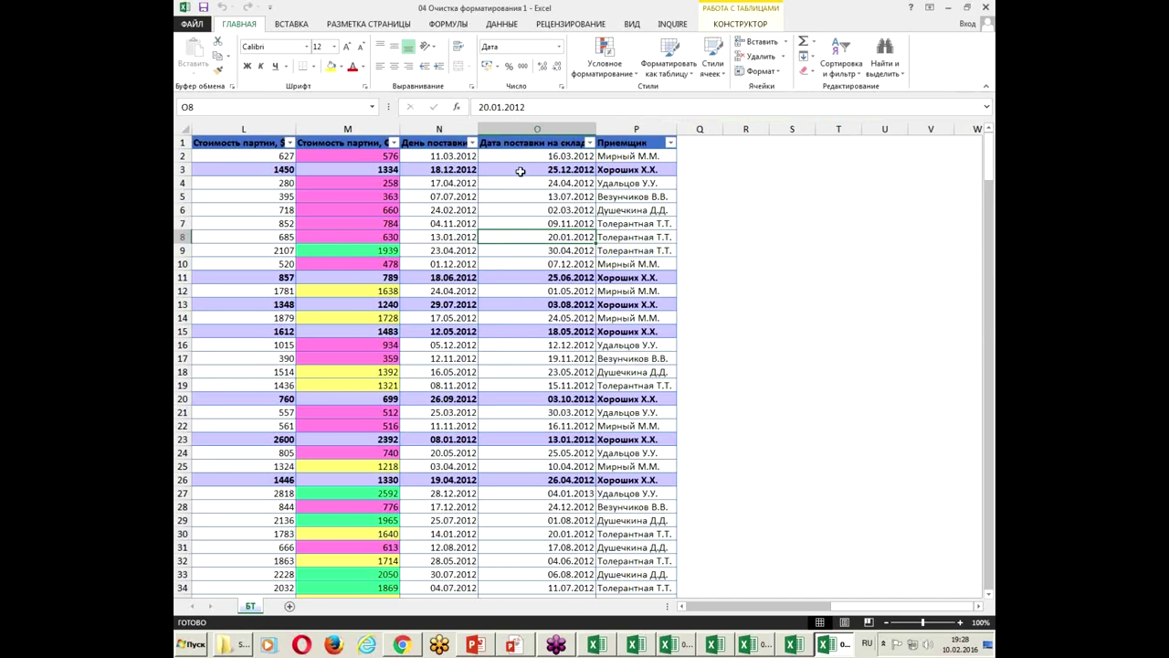
click(713, 57)
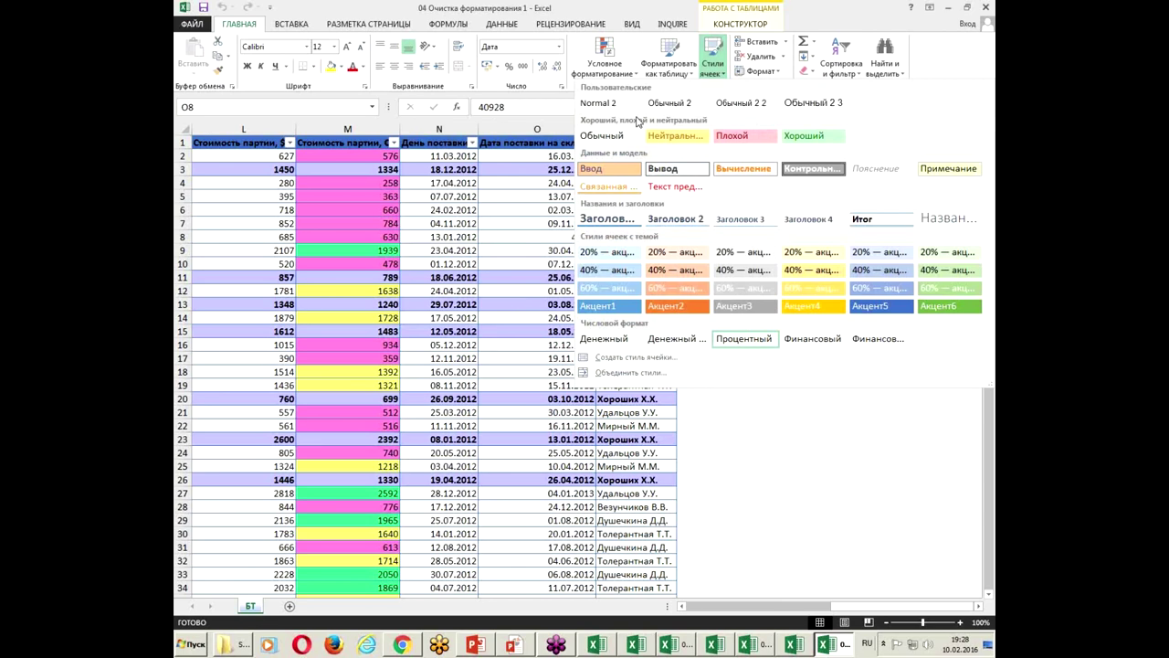
click(515, 371)
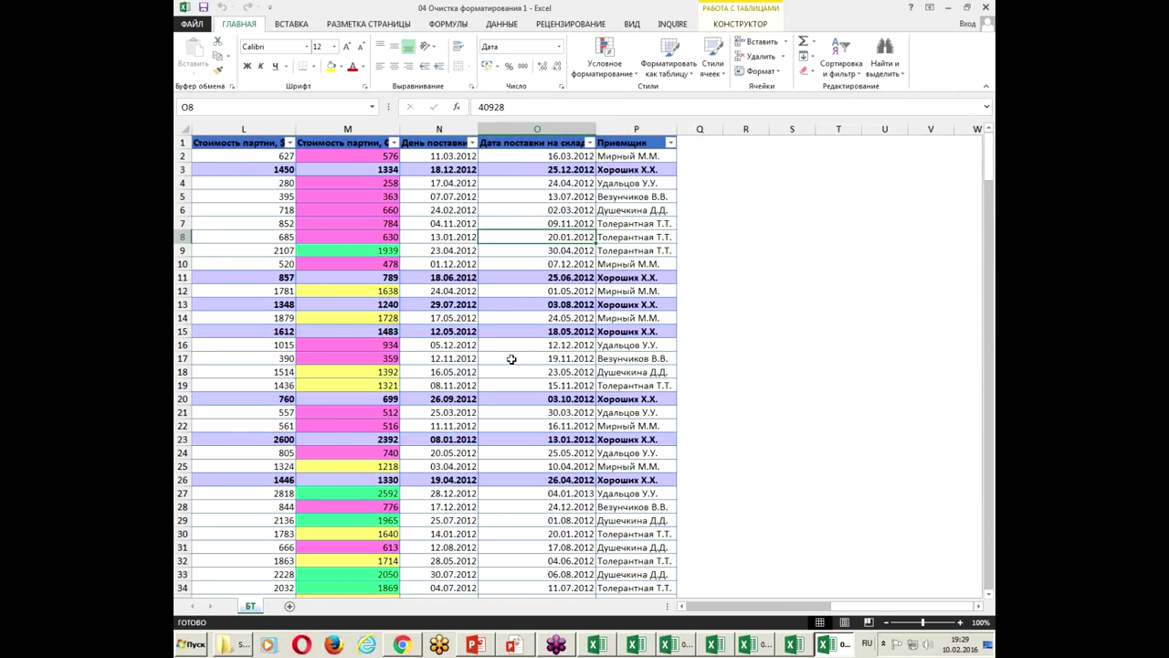
Delete the Обычный 2 3 cell style, then close 04 Очистка форматирования 1
click(717, 69)
right_click(830, 103)
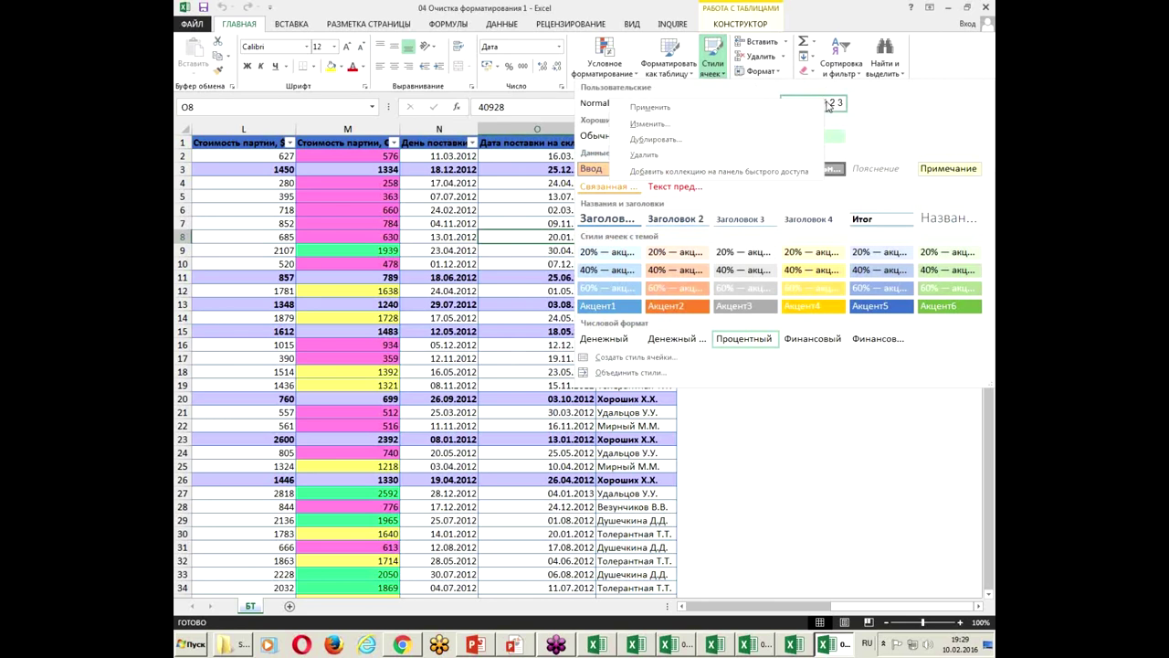
click(695, 156)
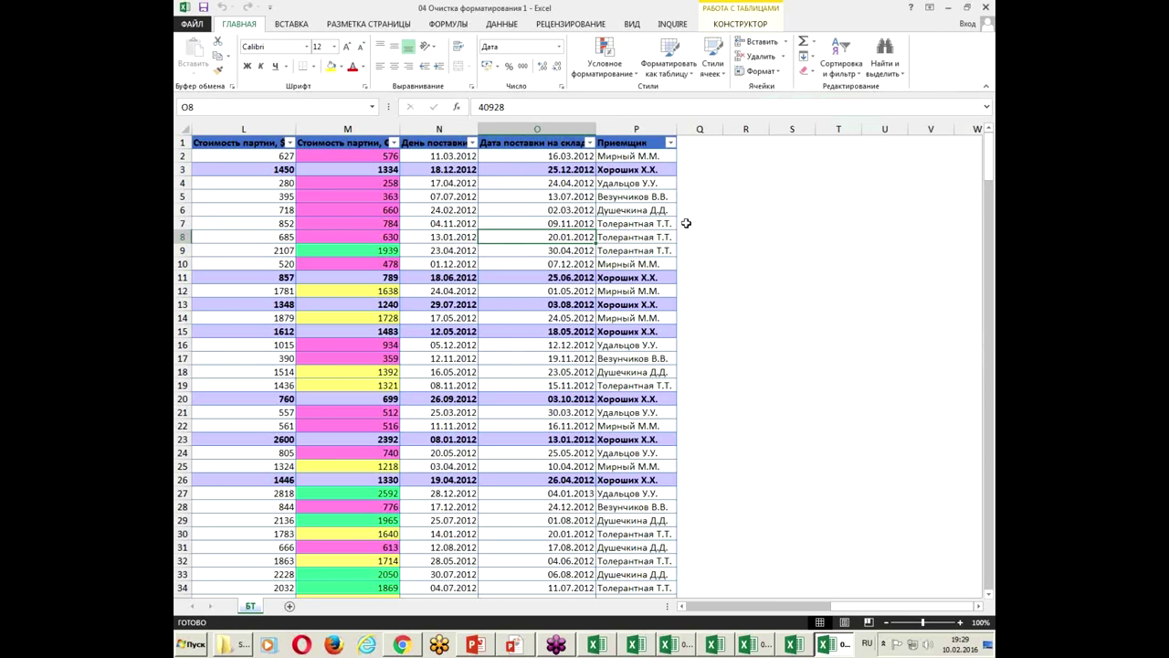
click(717, 62)
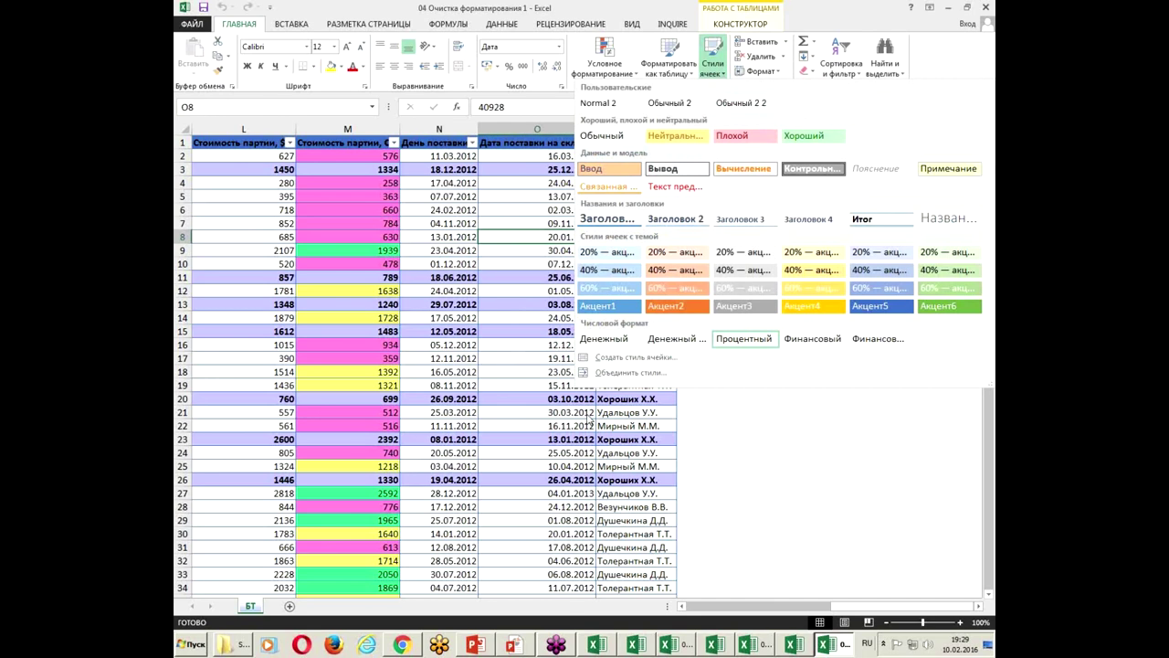
click(537, 232)
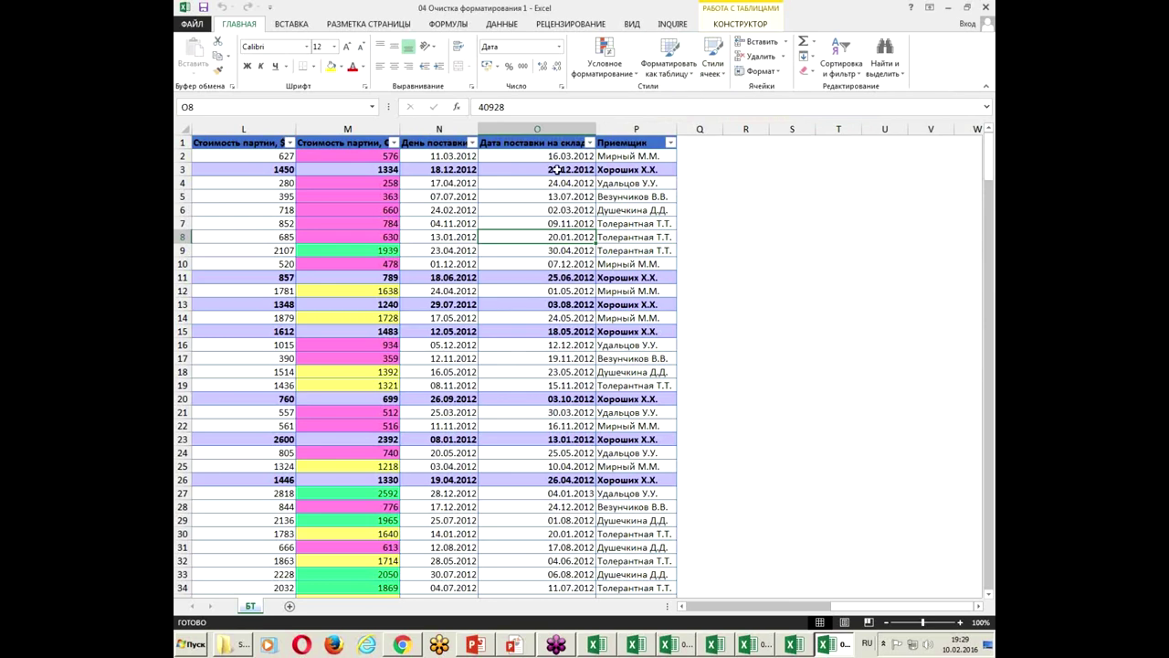
click(986, 7)
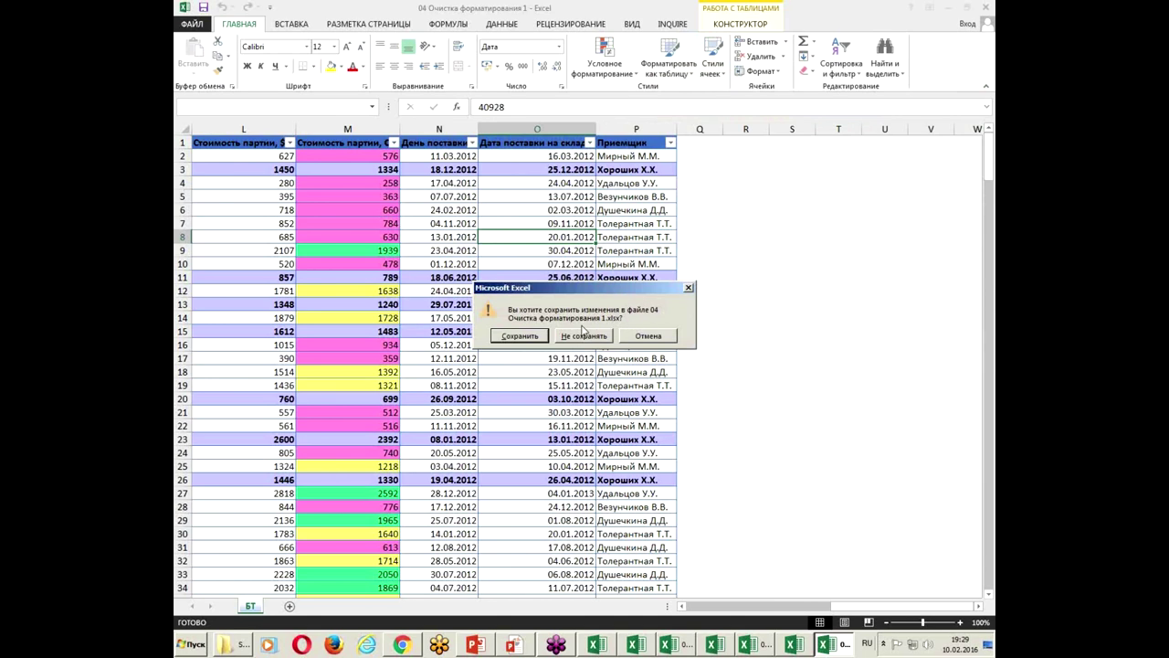
Save 04 Очистка форматирования 1 on closing, then open 04 Очистка форматирования 2 from Seminar 2016-02-10
click(520, 336)
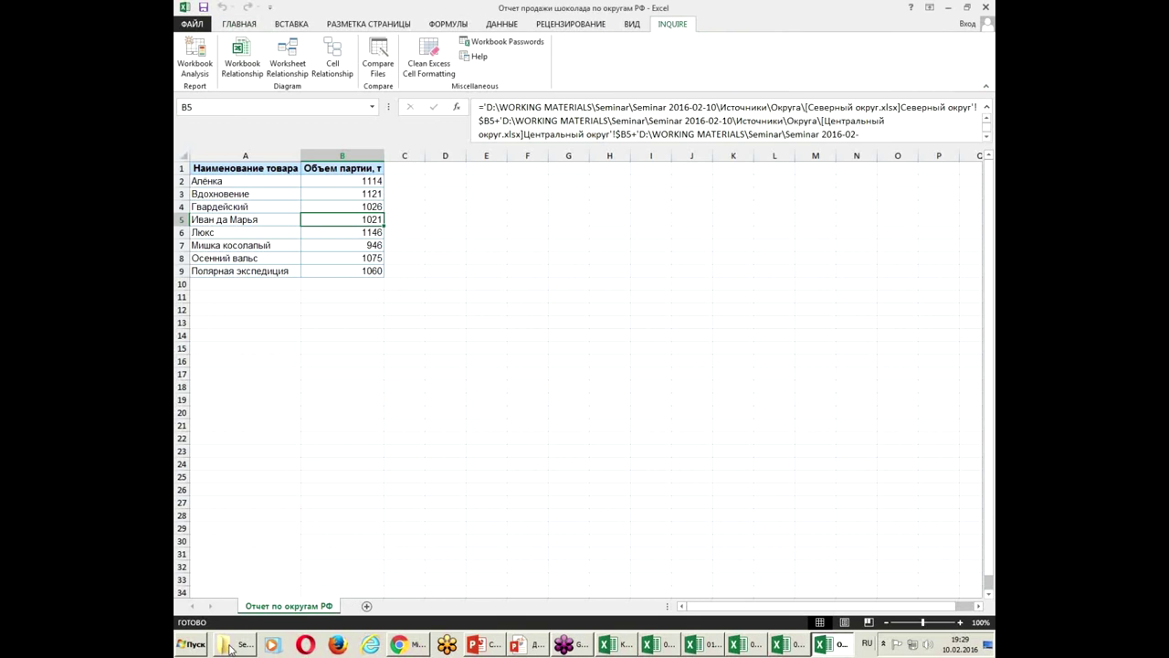
click(235, 644)
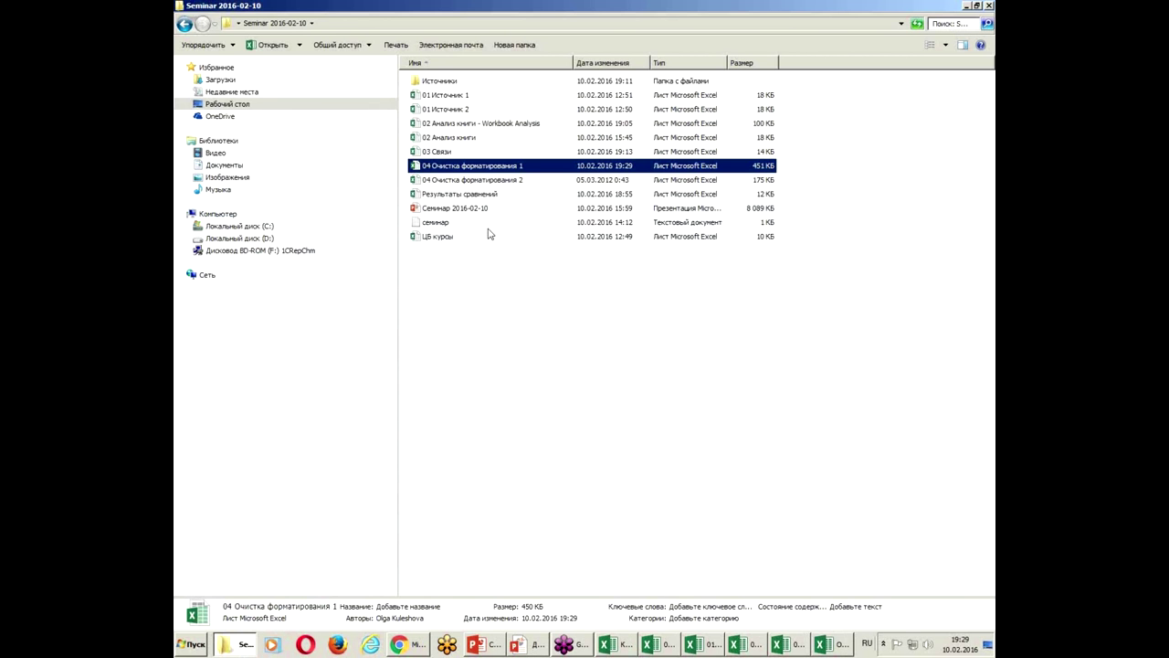
click(504, 184)
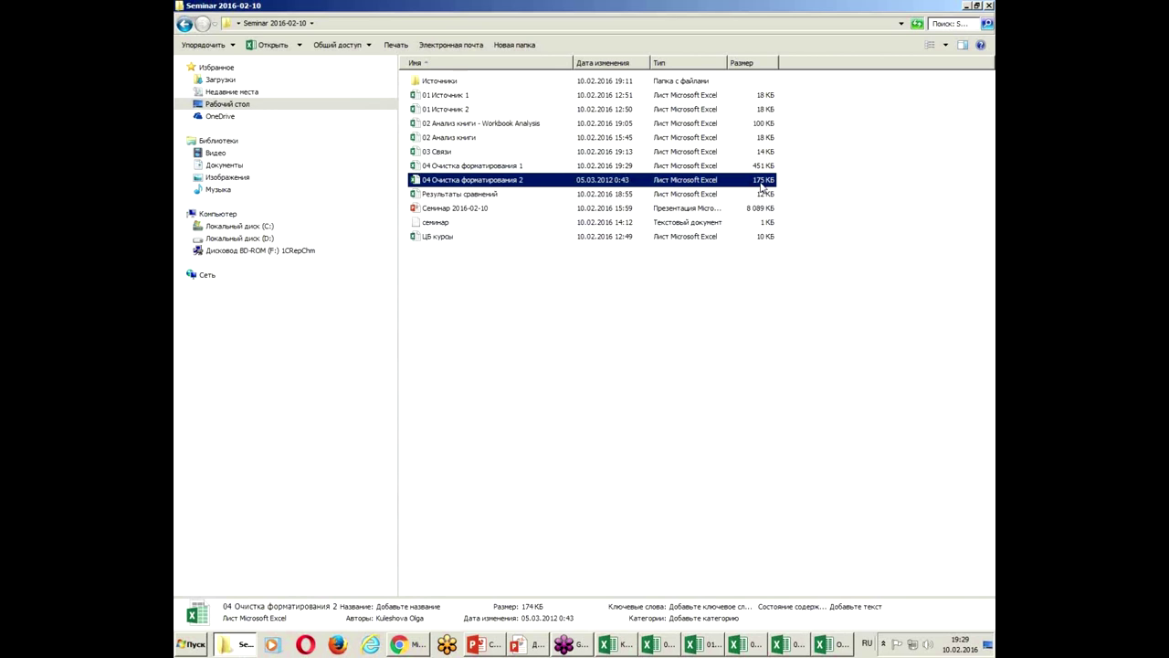
double_click(761, 186)
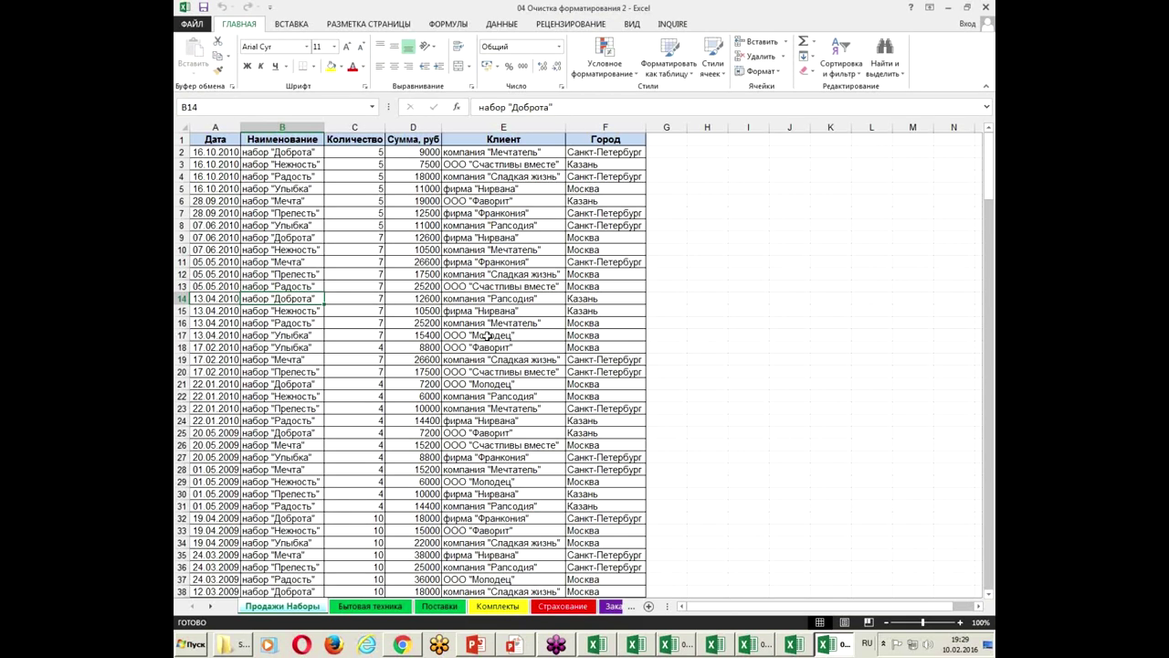
Browse through the workbook's sheets and return to the Бытовая техника sheet
click(382, 608)
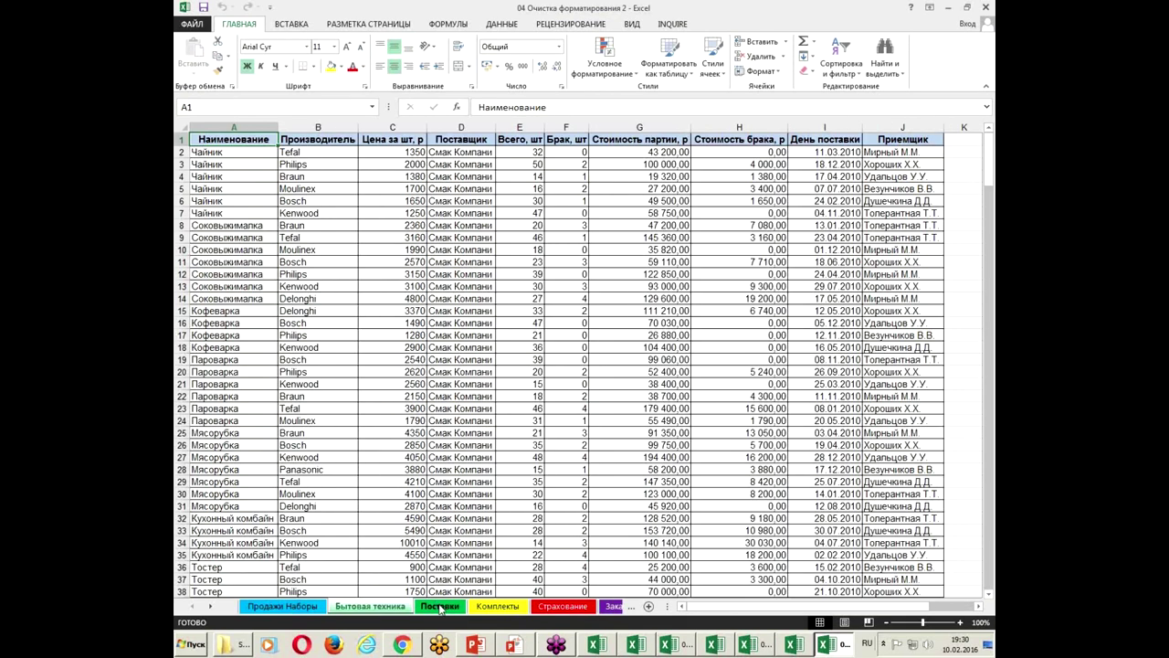
click(440, 607)
key(ctrl+Page_Down)
key(ctrl+Page_Down)
key(ctrl+Page_Down)
click(407, 607)
click(350, 607)
click(280, 606)
click(536, 324)
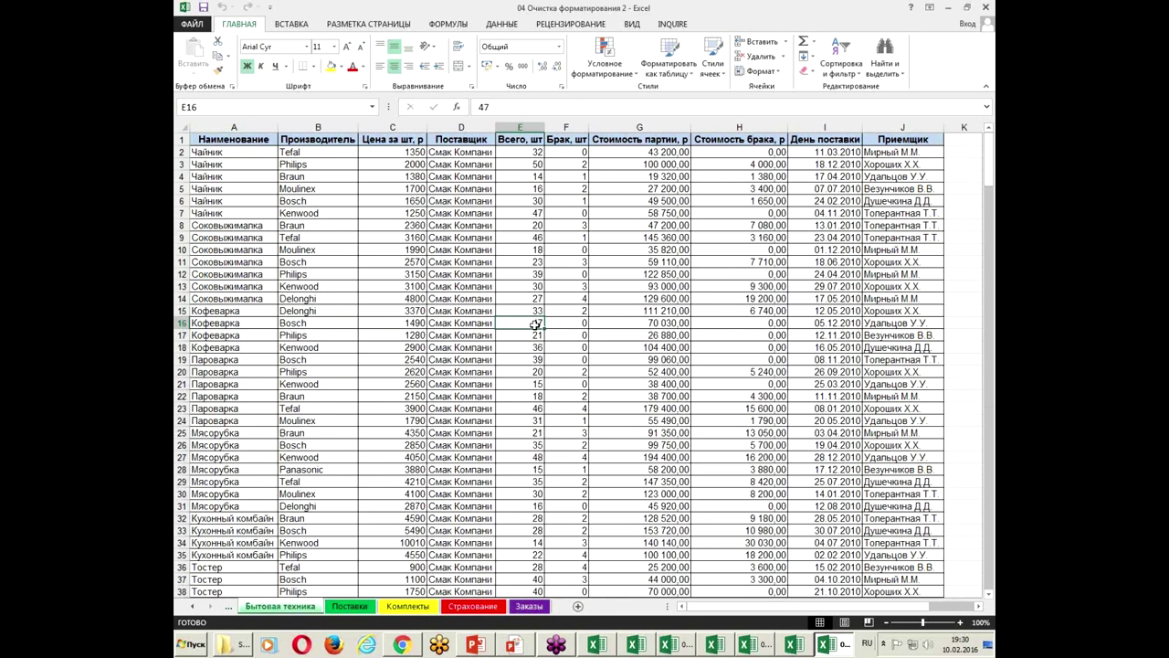
Clean excess cell formatting on All Sheets, save the cleaned sheets and close the workbook
click(676, 25)
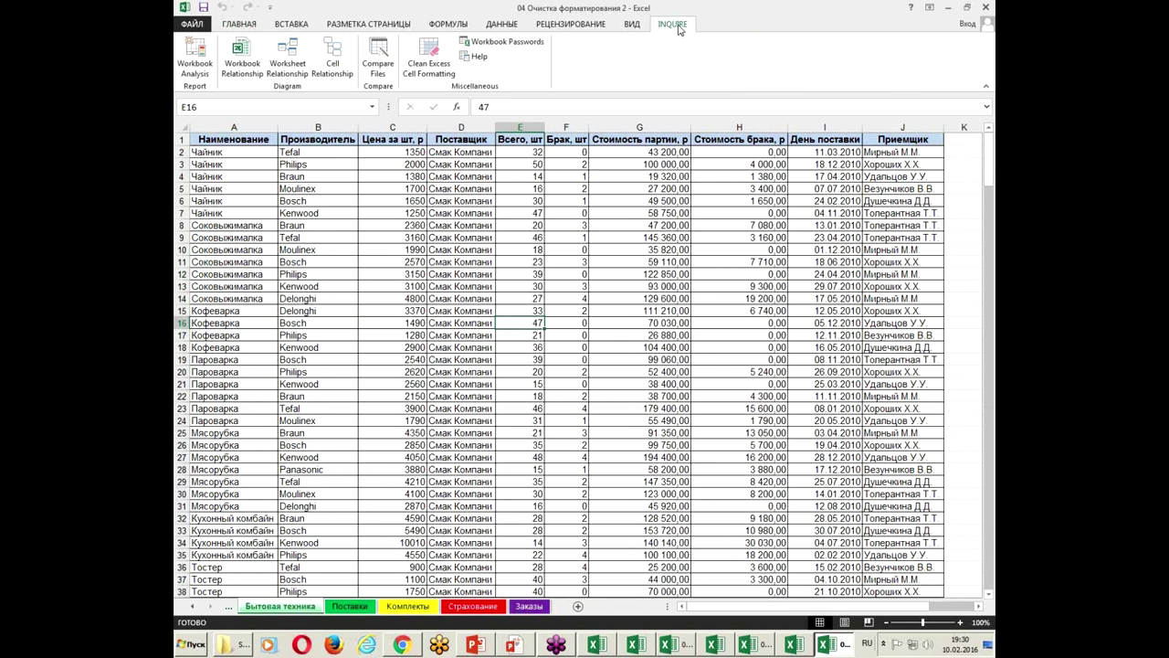
click(437, 72)
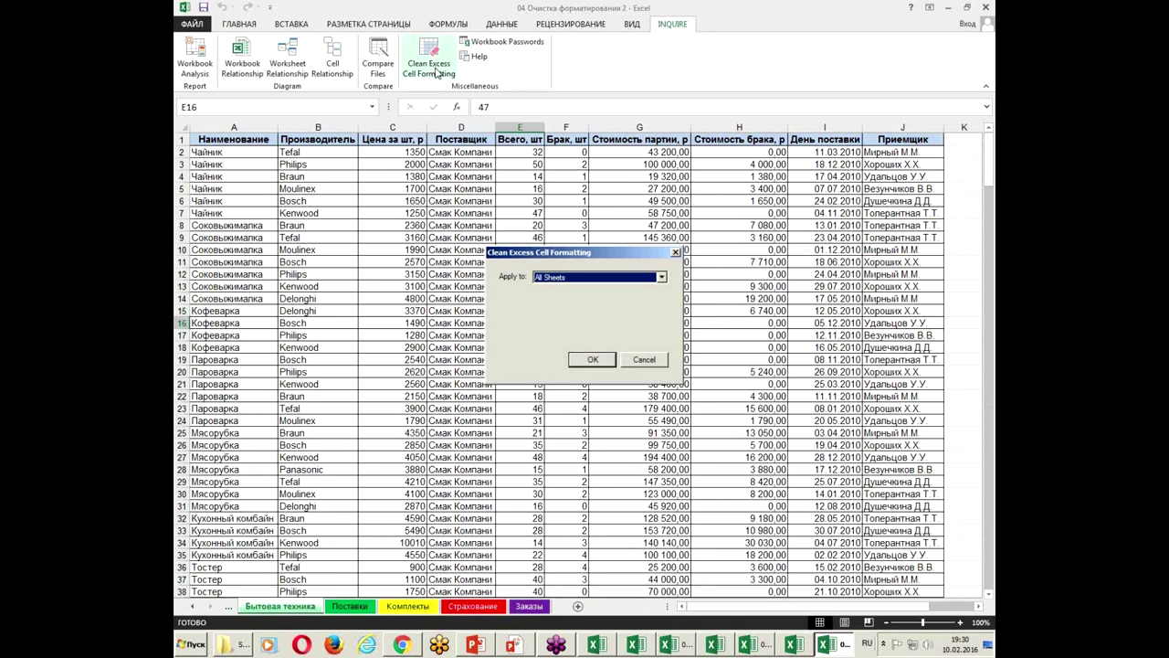
click(609, 362)
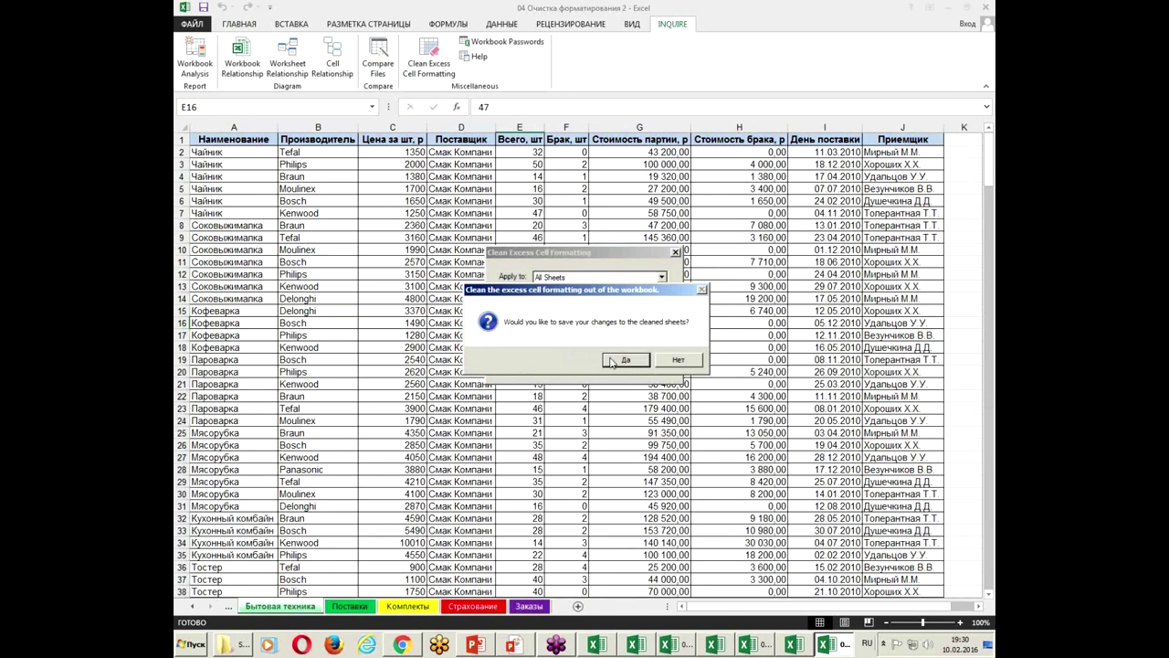
click(624, 360)
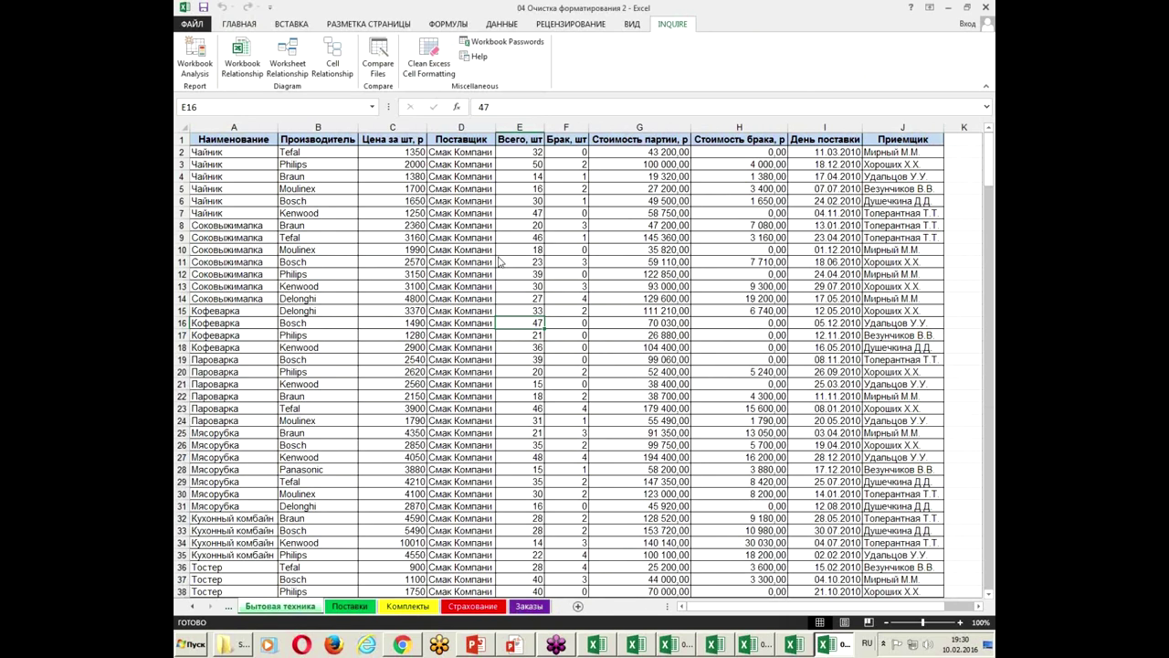
click(986, 8)
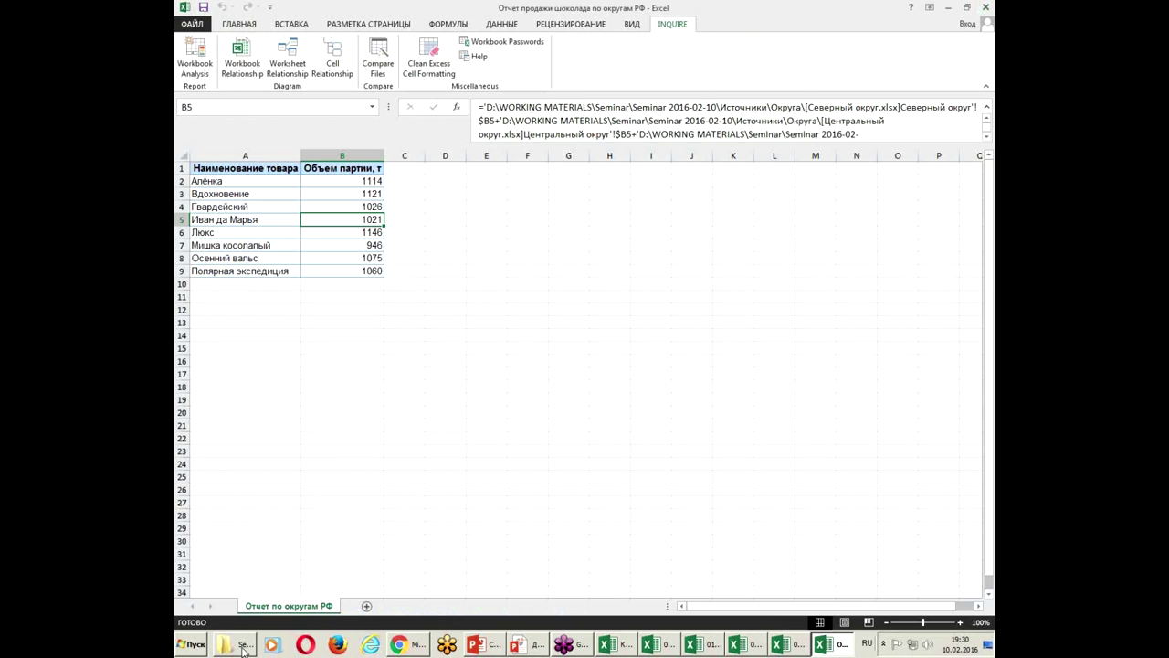
Check that 04 Очистка форматирования 2 shrank from 175 KB to 164 KB, then bring back the chocolate sales report
click(243, 646)
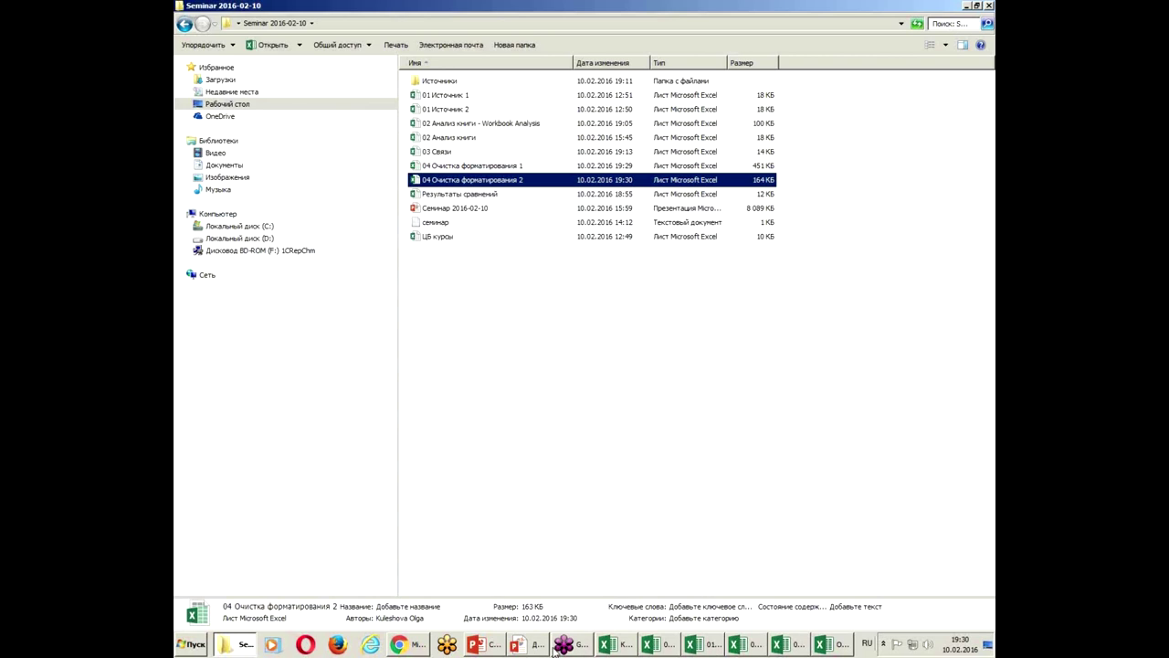
mouse_move(528, 645)
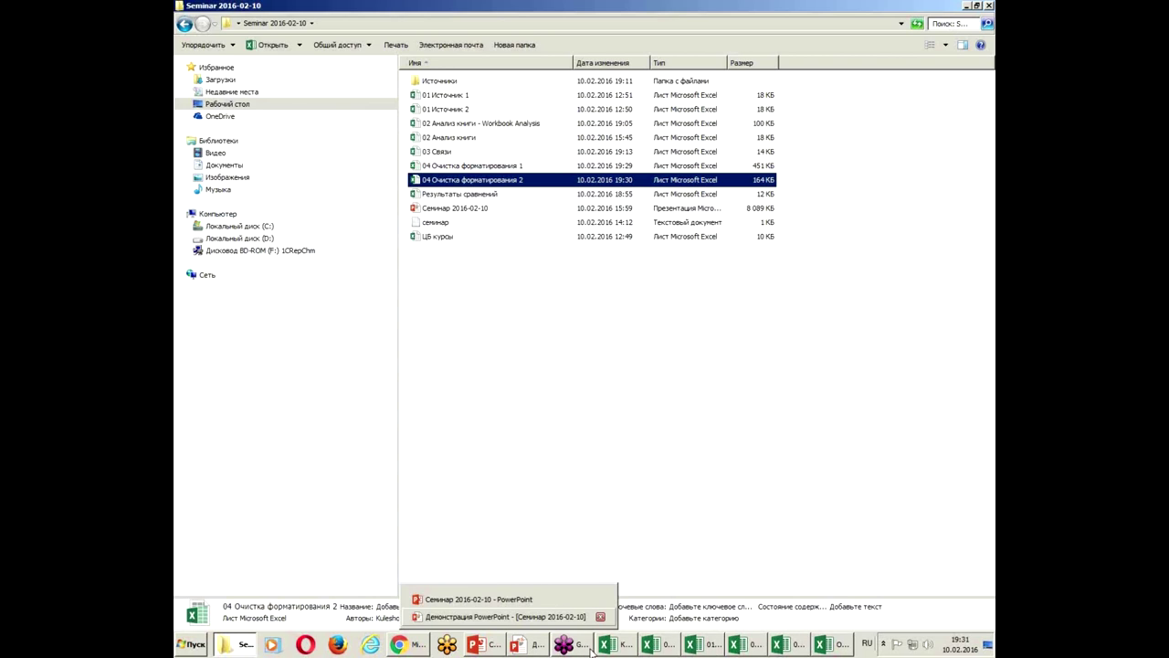
mouse_move(736, 645)
click(749, 599)
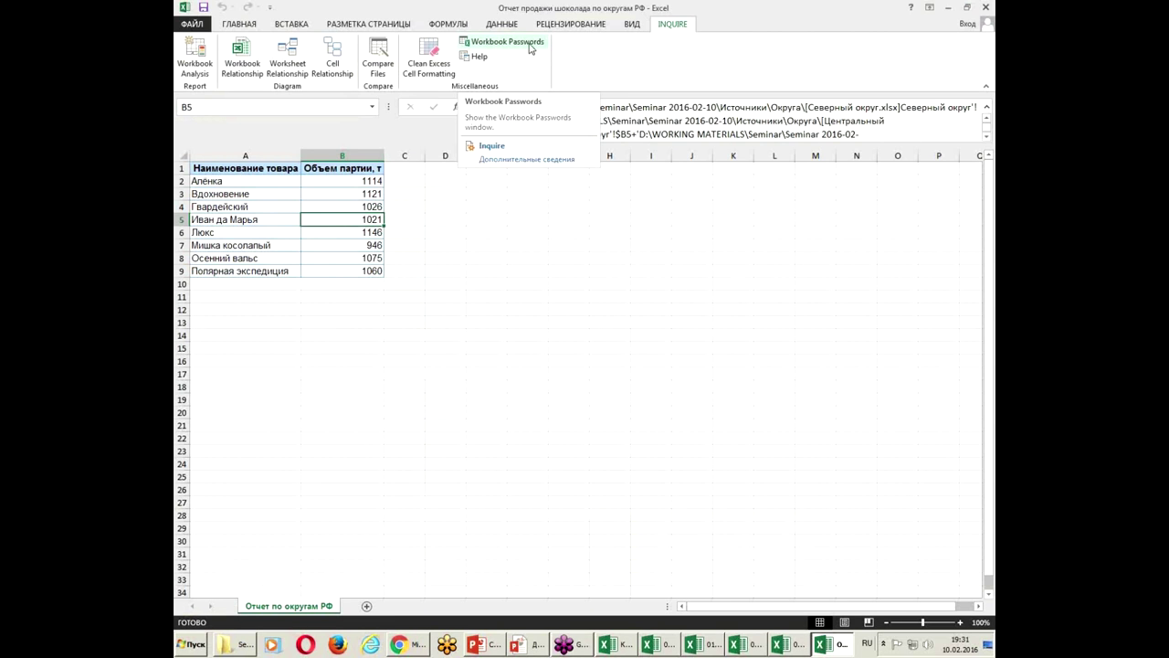
Add a workbook password with description комм1 in Inquire's Workbook Passwords and review the entry
click(531, 49)
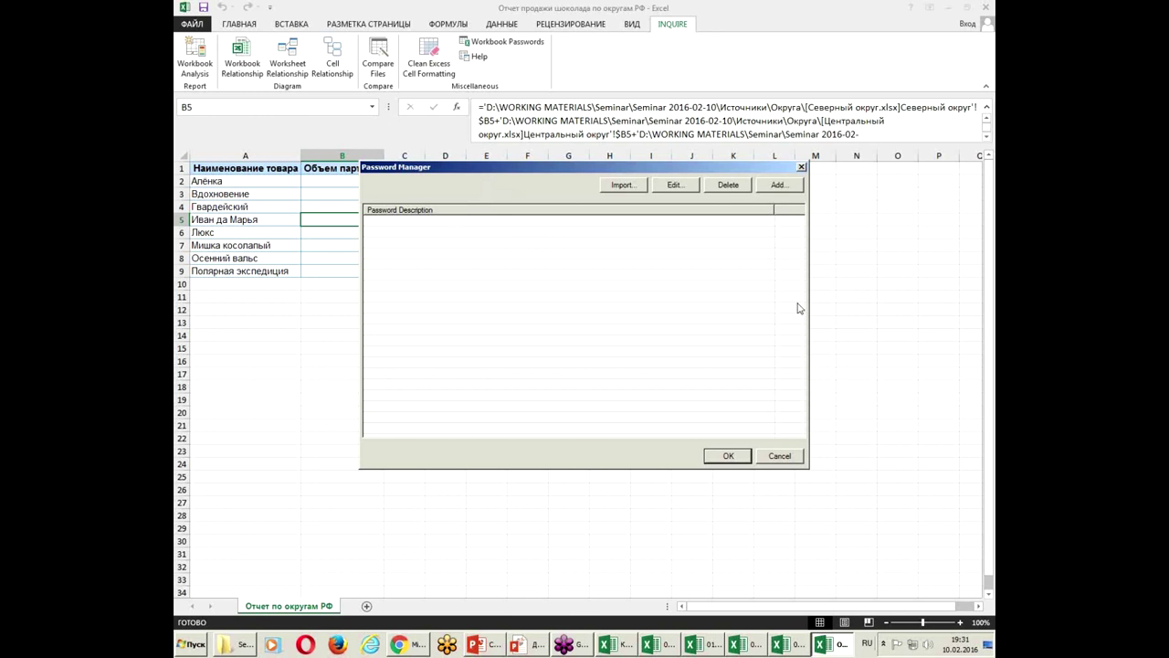
click(779, 186)
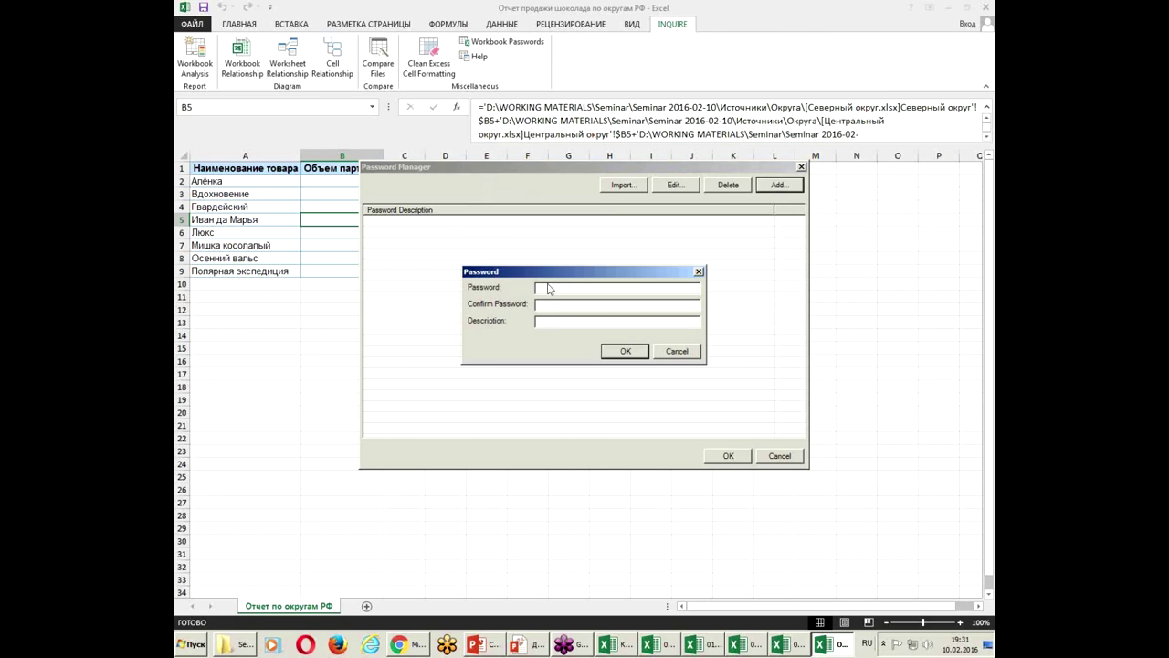
click(565, 322)
text(комм)
text(1)
click(625, 351)
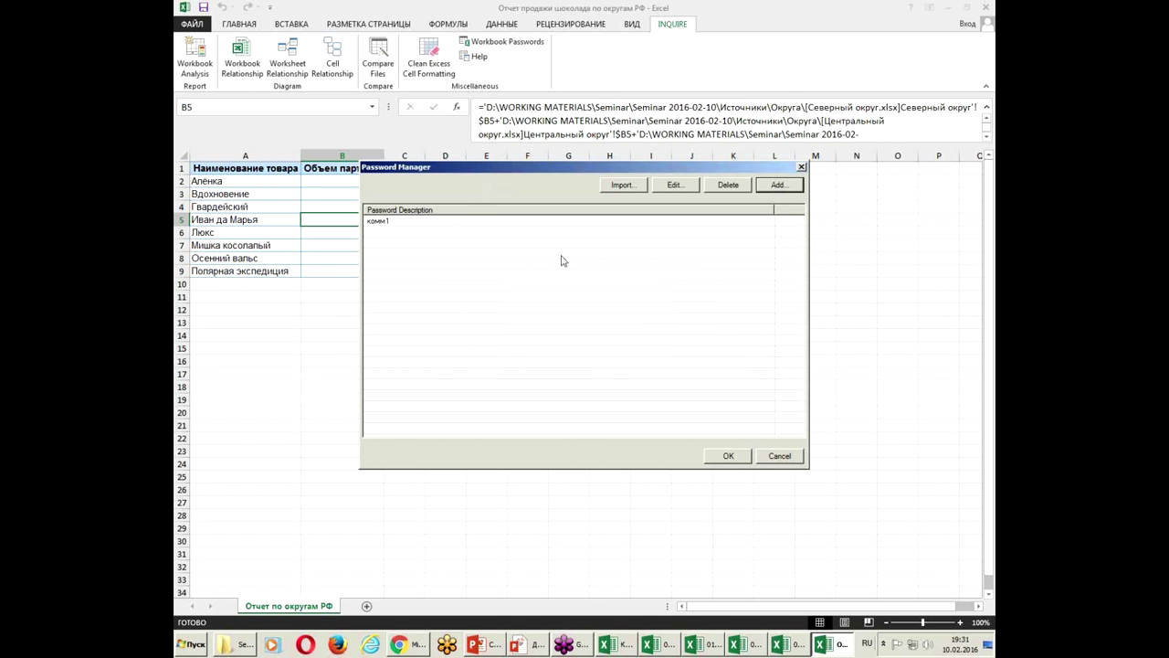
click(429, 222)
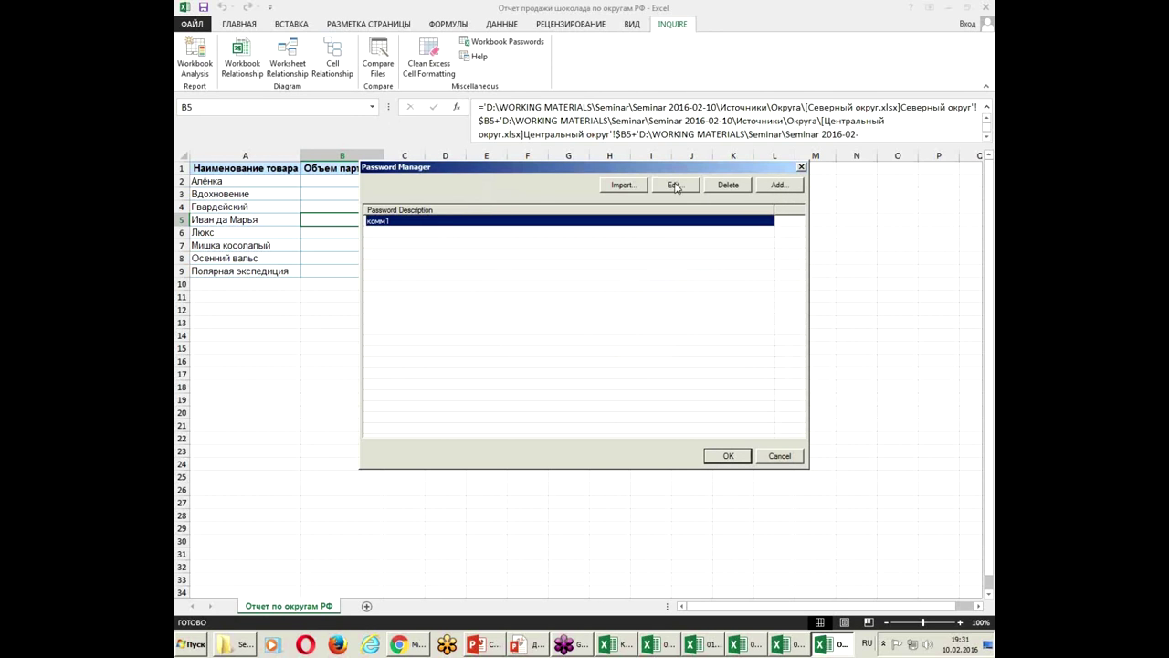
click(677, 187)
click(694, 356)
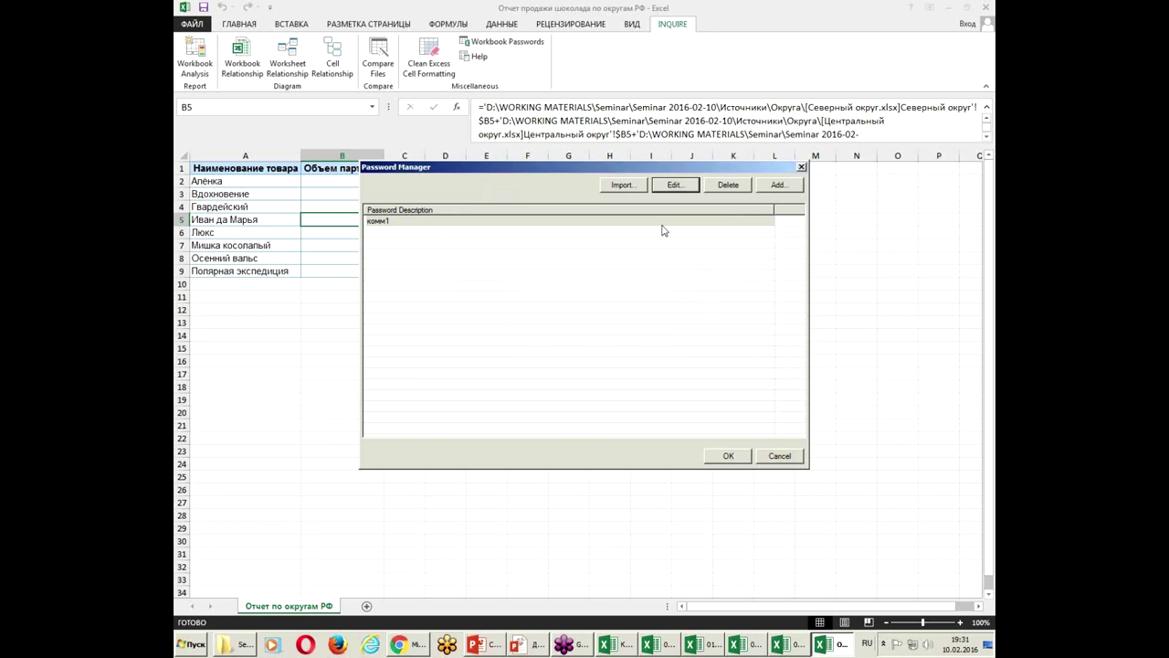
Attempt importing the пароль password file, cancel after the not-found error, and reopen the password manager
click(637, 189)
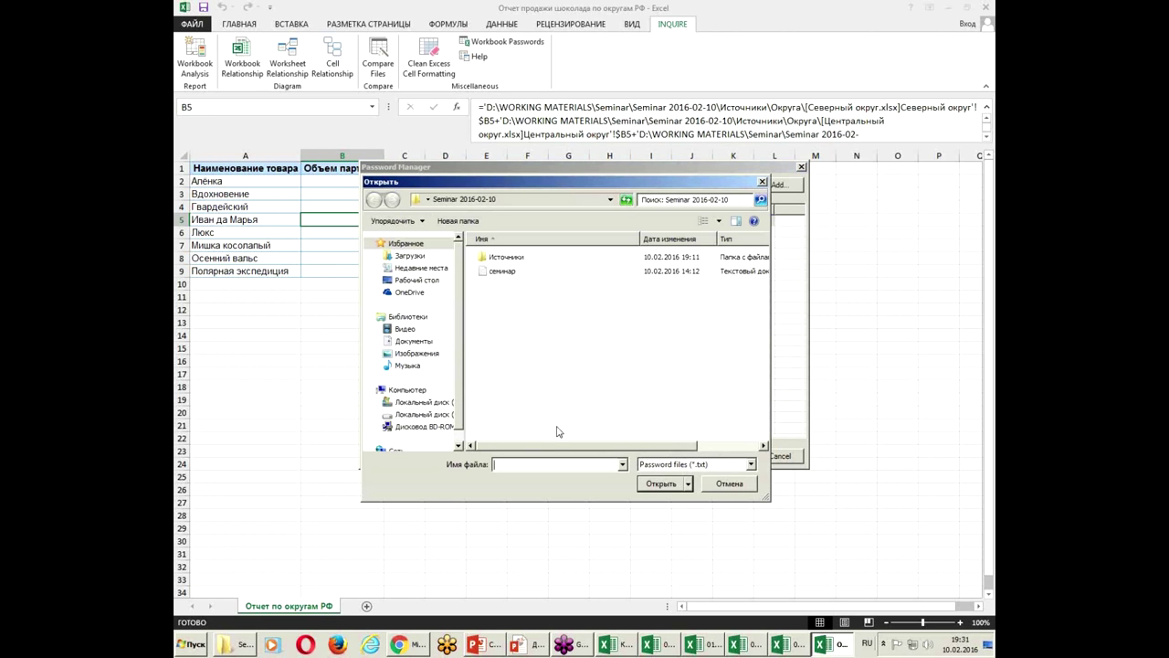
text(nароль)
click(660, 484)
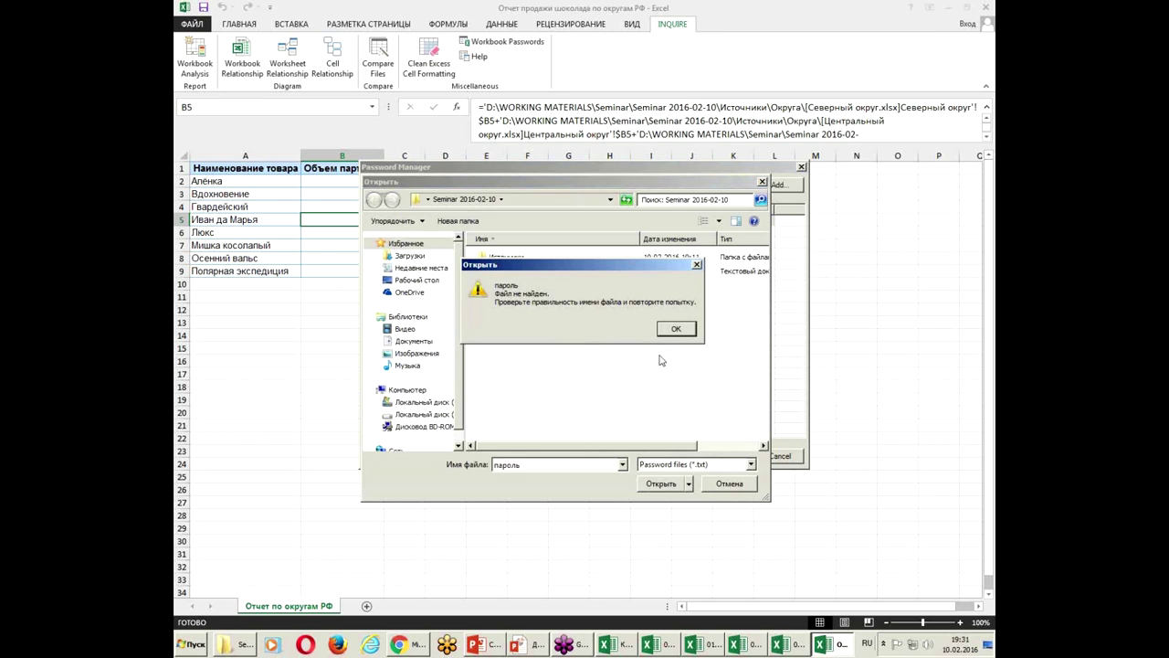
click(697, 266)
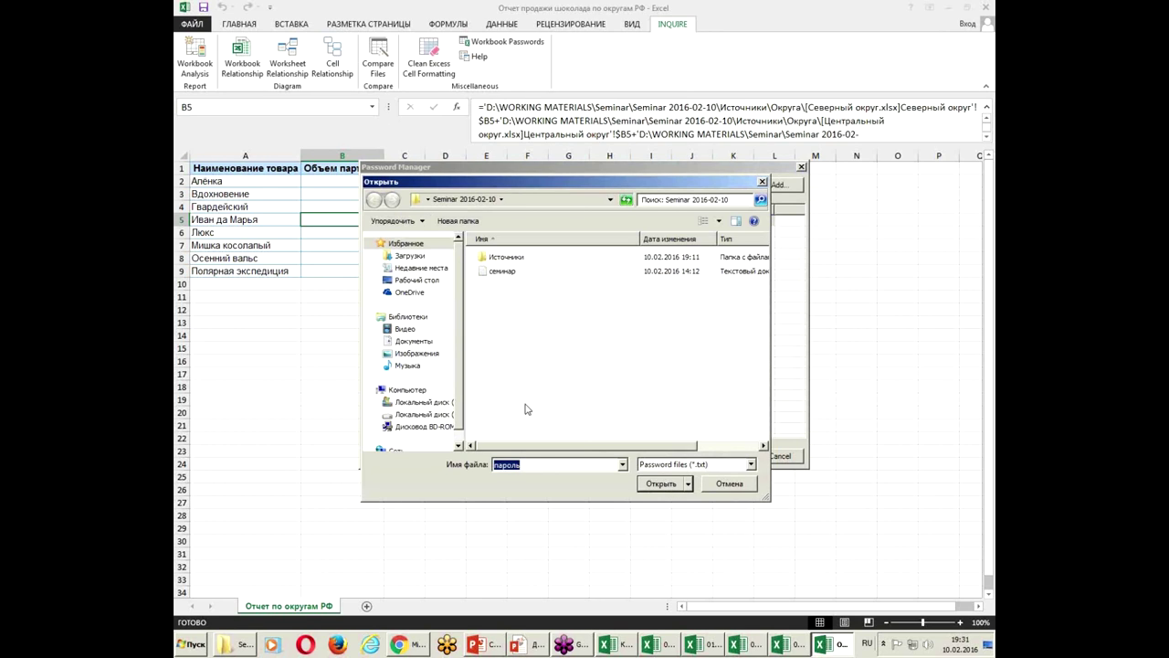
click(730, 483)
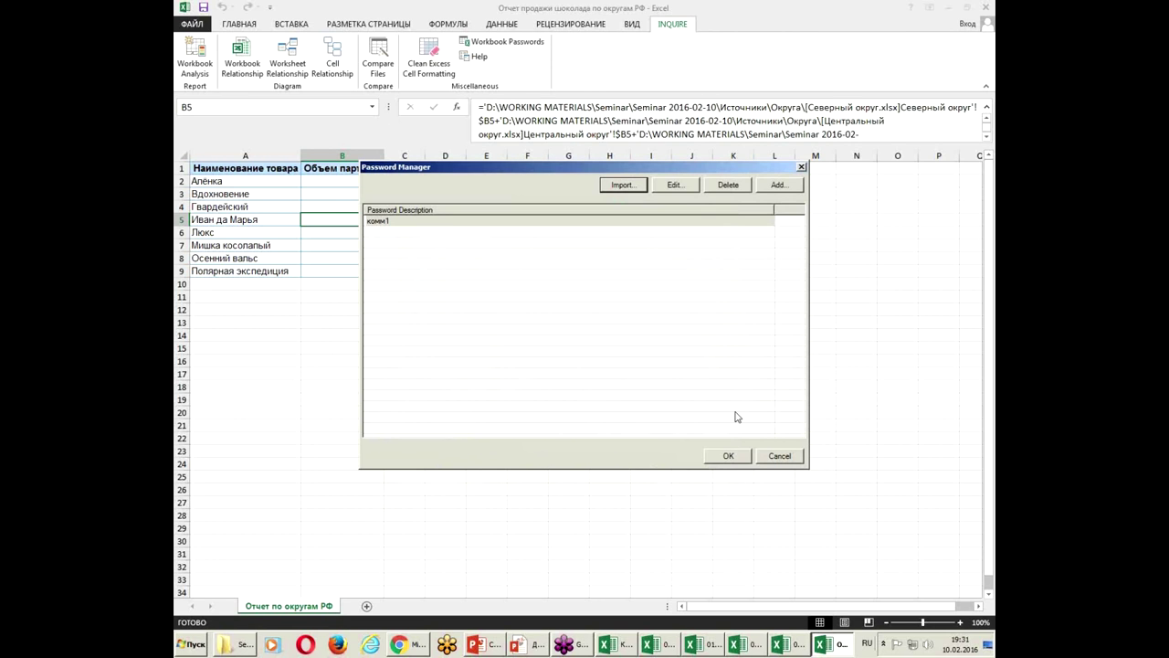
click(743, 455)
click(420, 233)
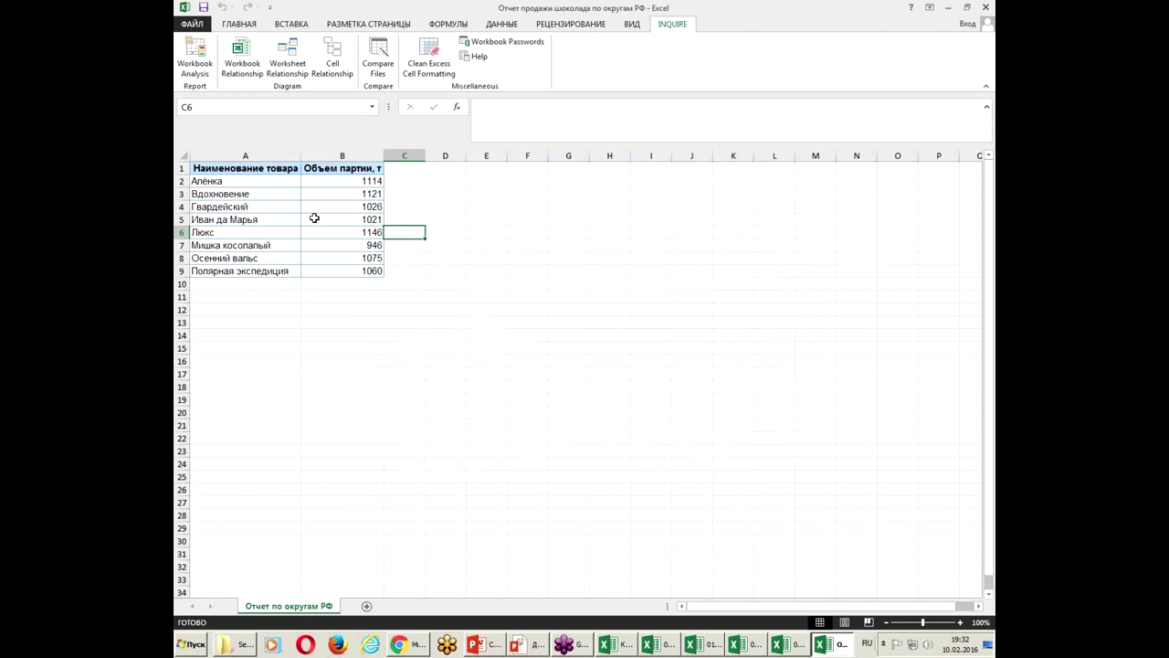
click(509, 46)
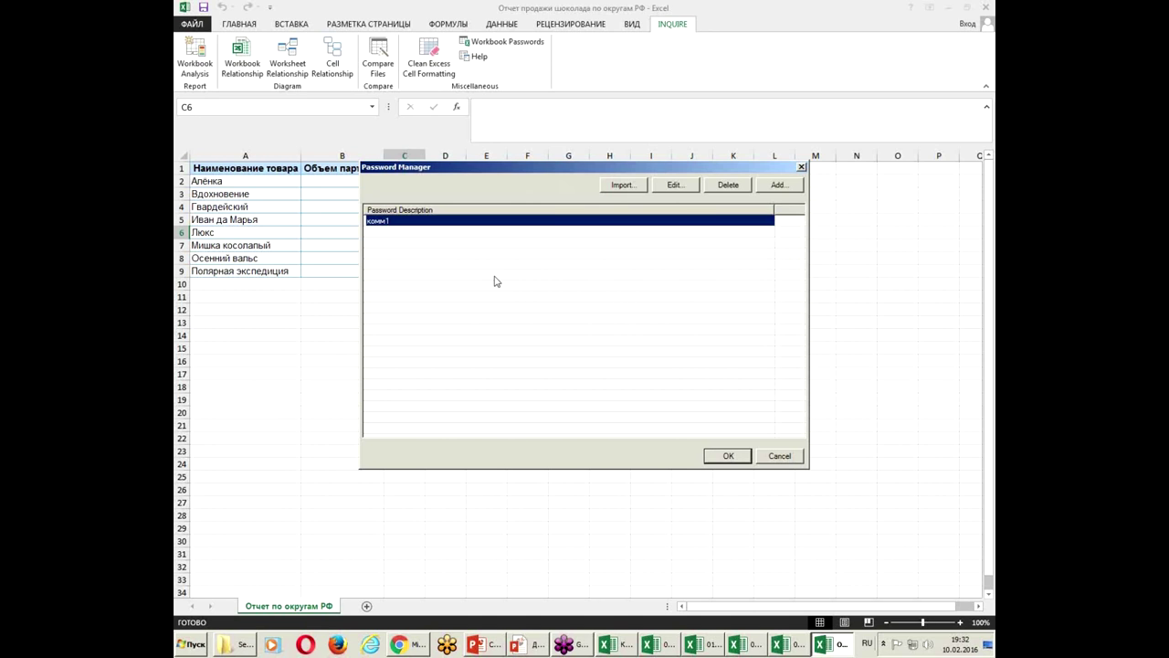
click(746, 457)
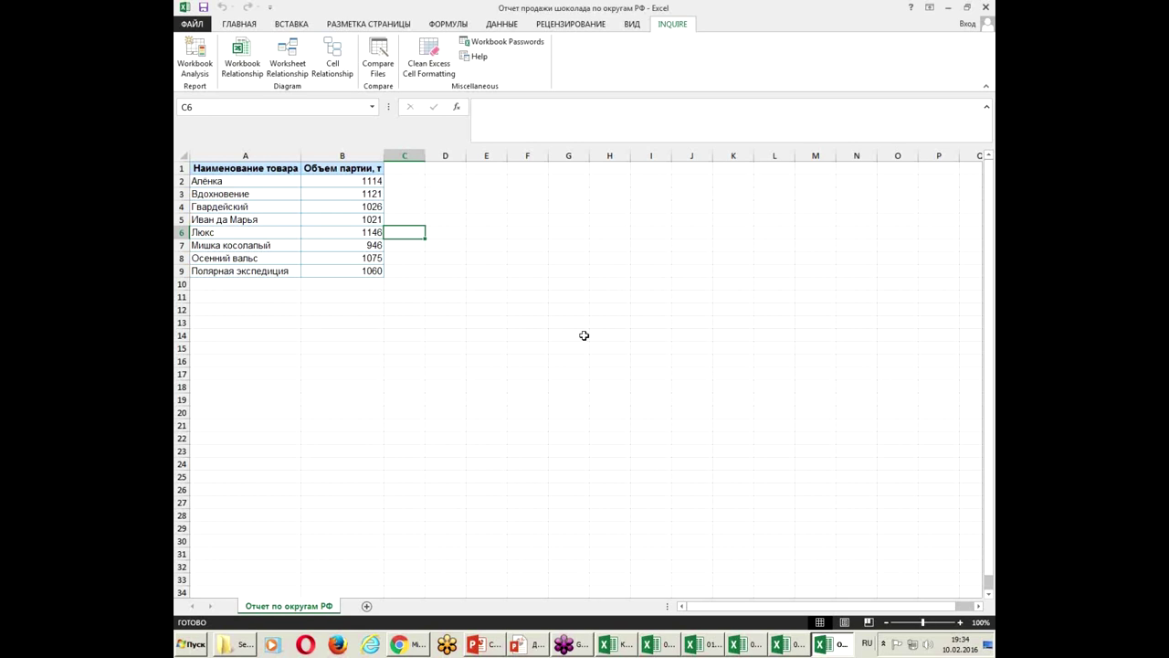
Switch from Excel to the GoToTraining preview of the three-question Inquire quiz
click(581, 647)
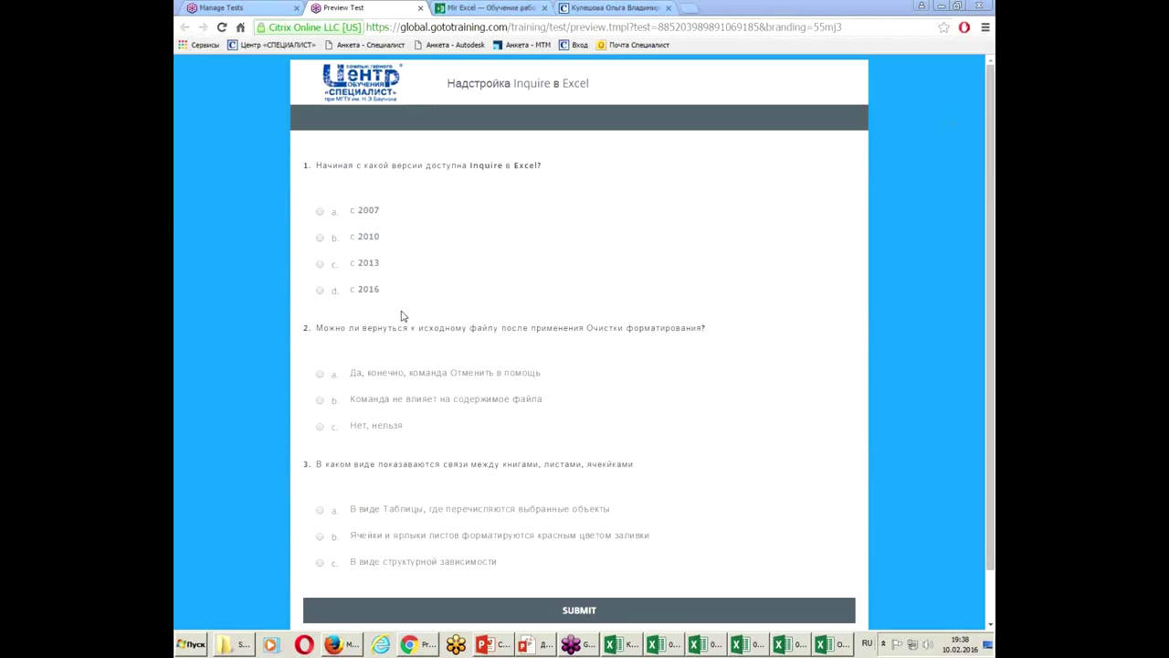
Choose option c for all three questions (2013, no, structural dependency), then return to the slide show
click(320, 264)
scroll(474, 299, down, 1)
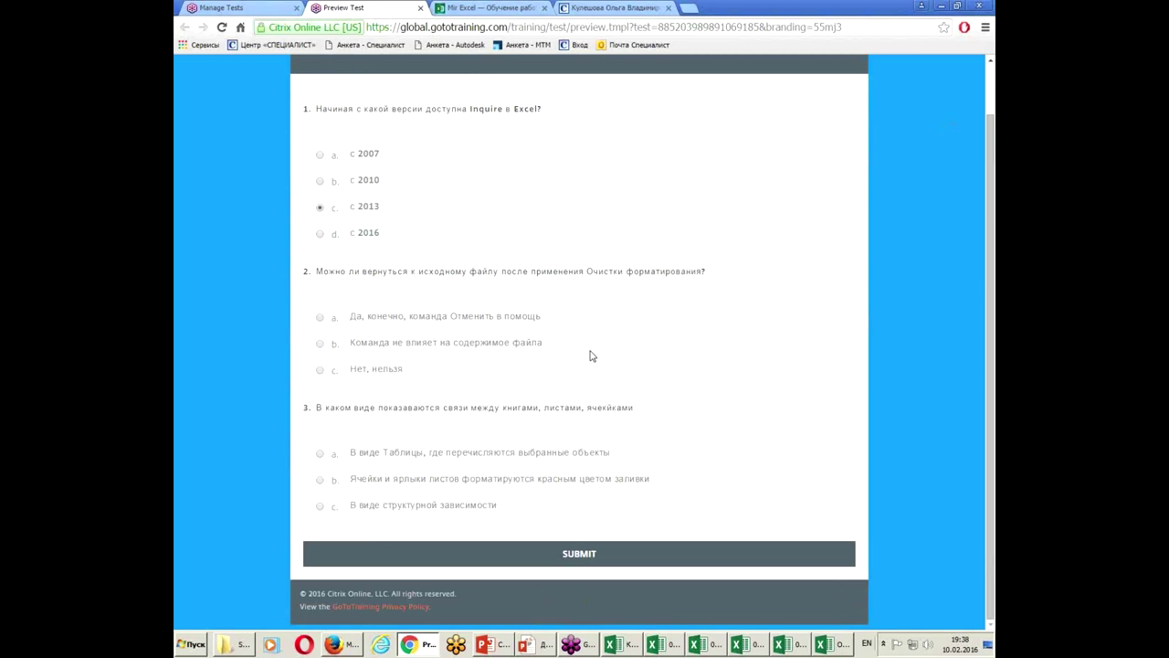
click(320, 371)
click(319, 507)
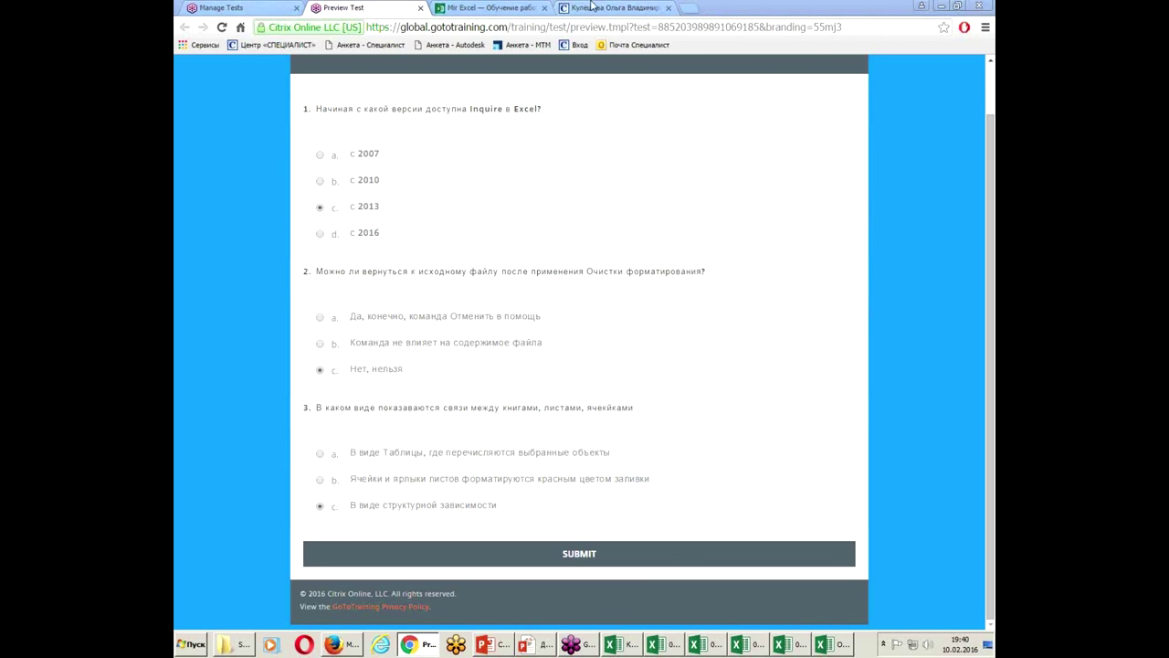
click(532, 651)
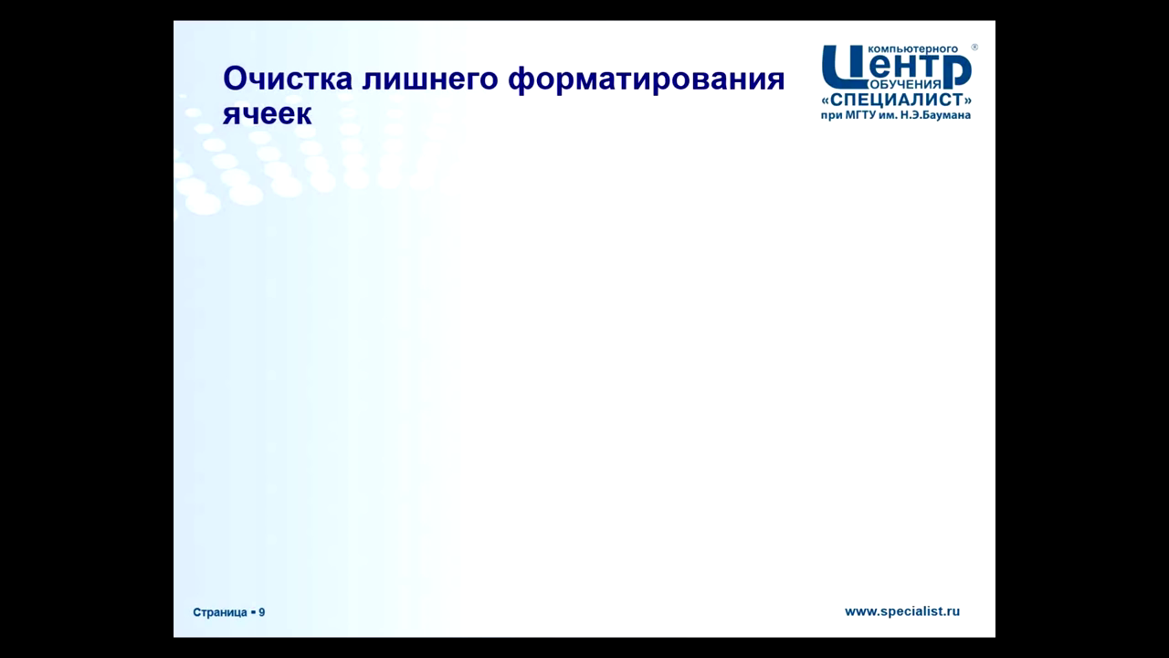